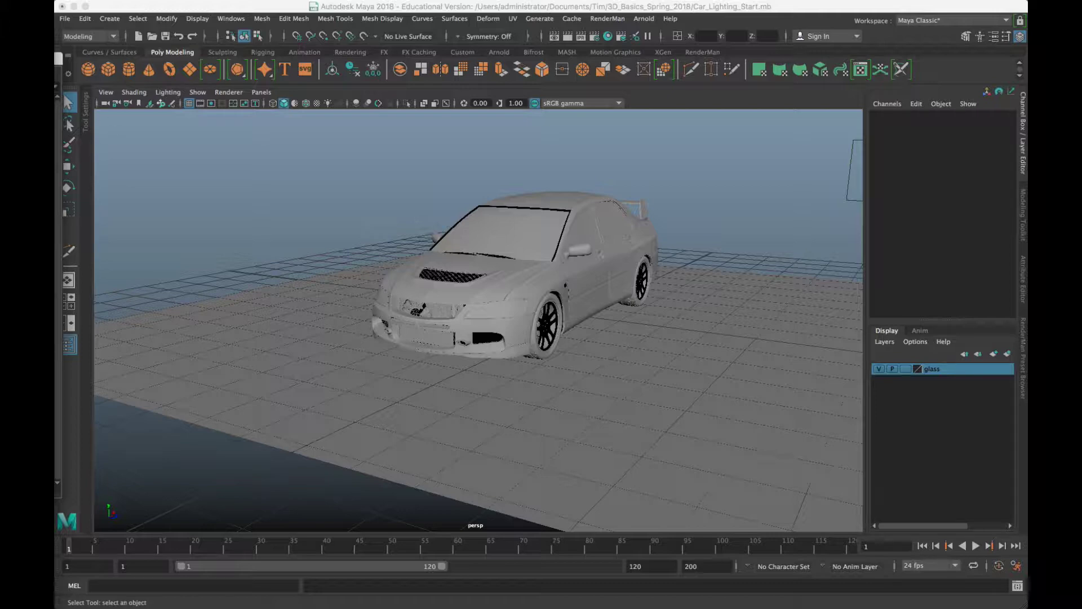
Switch to the web browser, search for renderman and open Pixar's RenderMan home page
key("super+Tab")
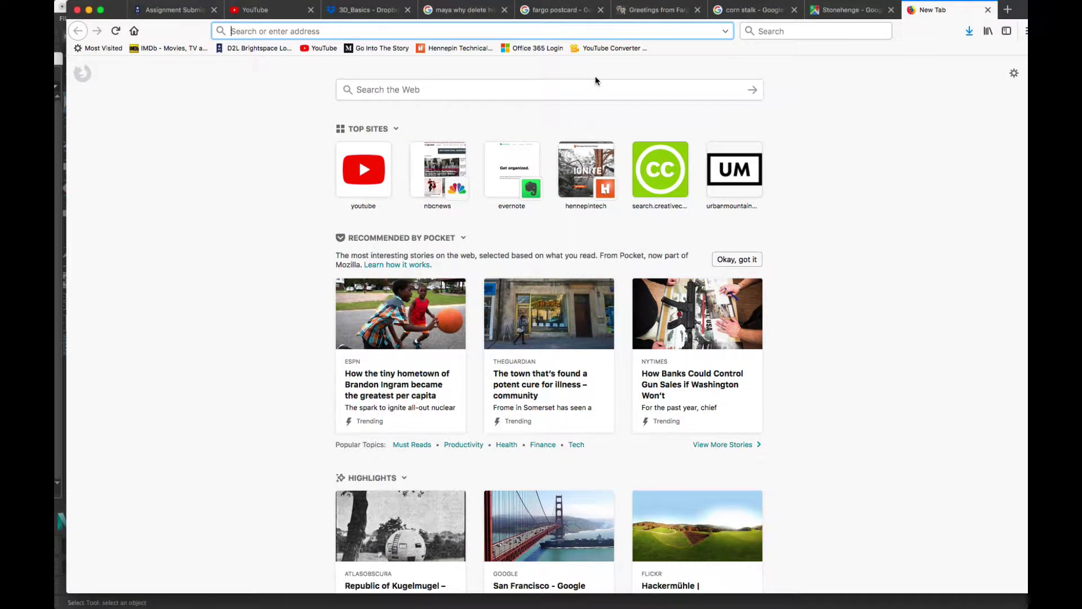
type("renderma")
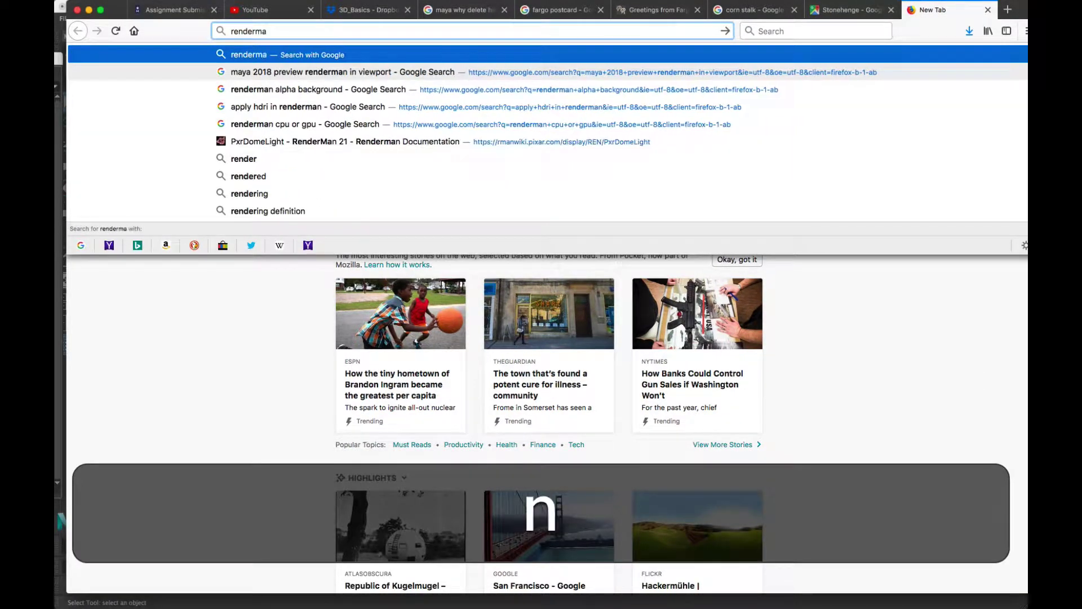
type("n")
key("Return")
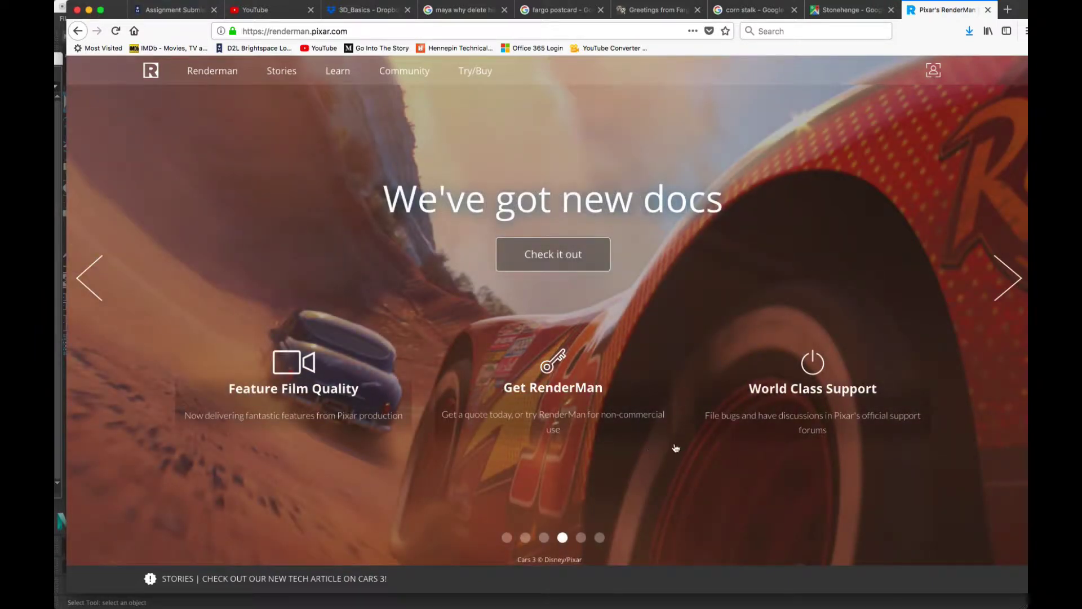
left_click(150, 70)
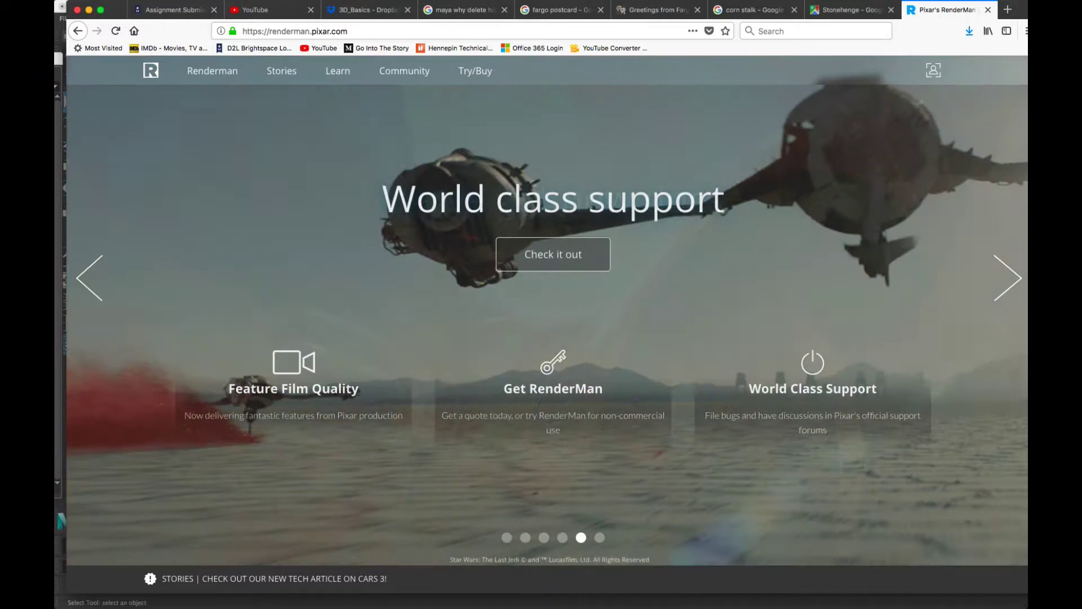
View the registration page for the free non-commercial RenderMan version, close it and switch back to Maya
left_click(535, 389)
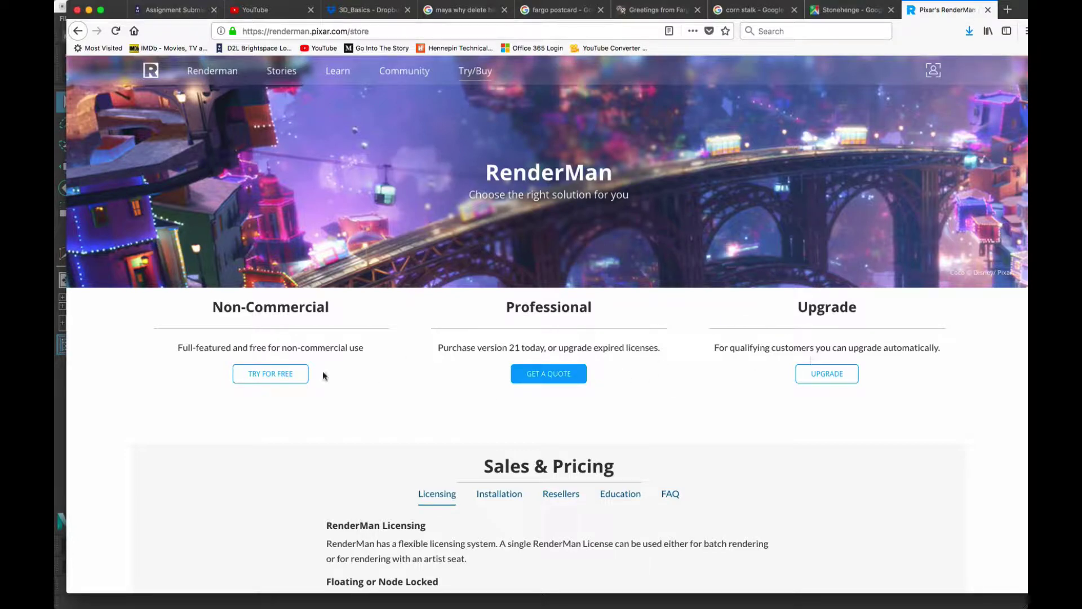
left_click(276, 374)
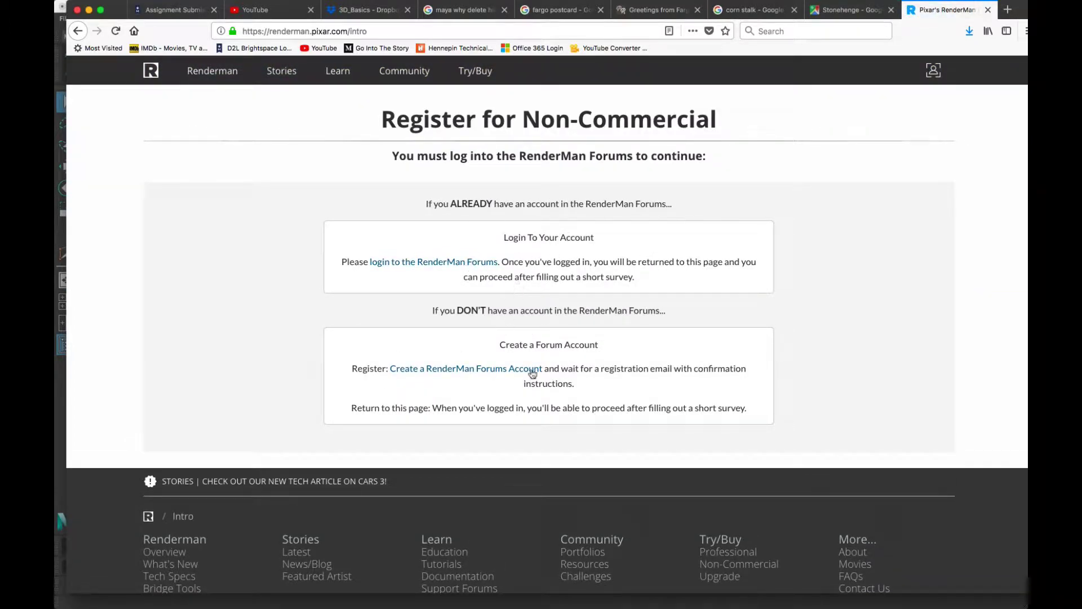
left_click(988, 9)
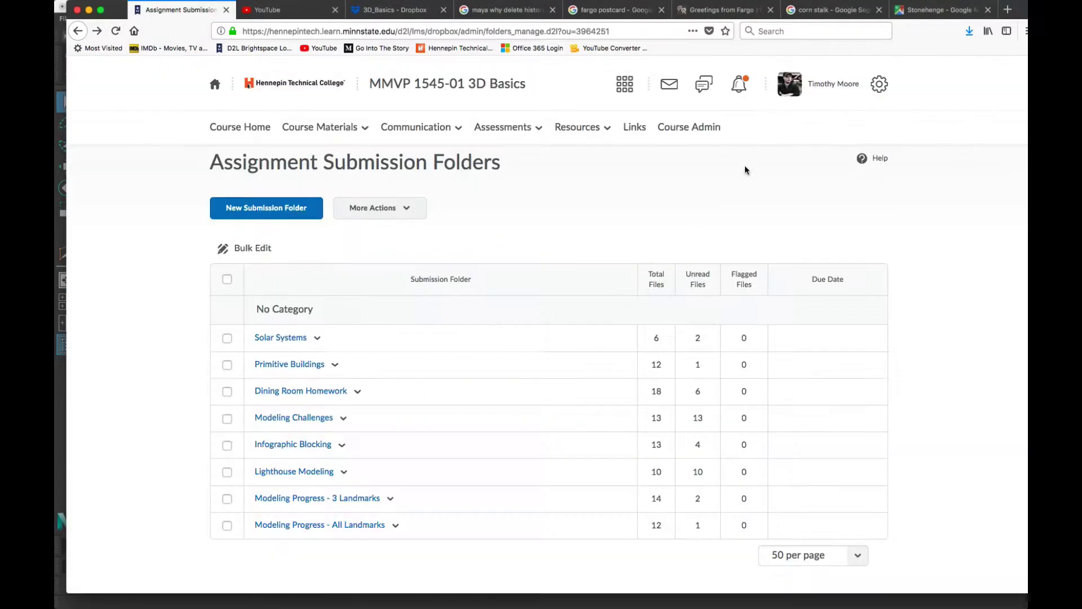
left_click_drag(117, 7, 0, 8)
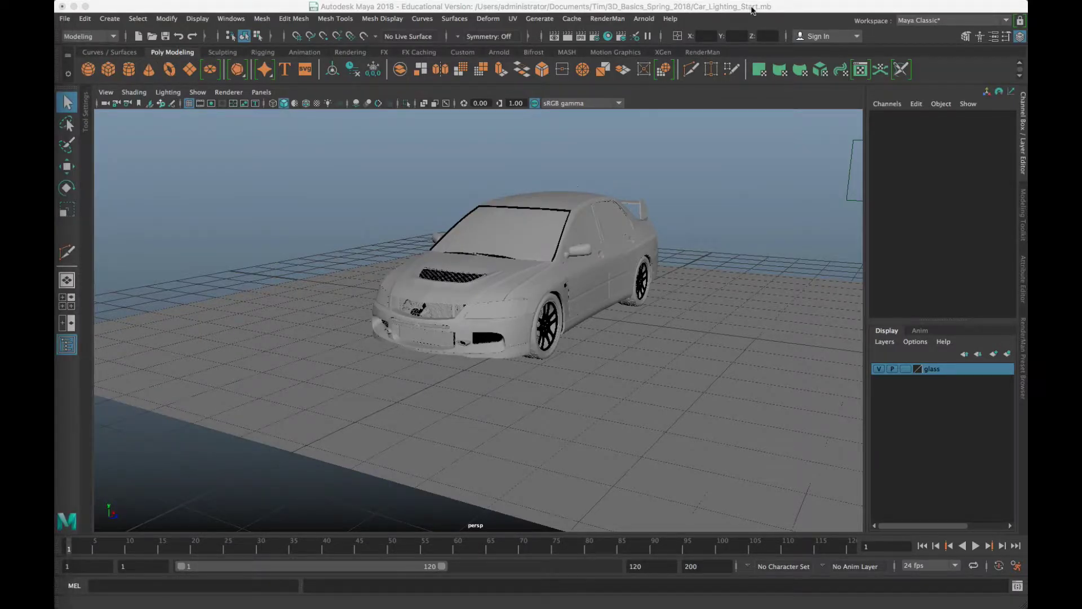
left_click(751, 7)
Show the RenderMan shelf tools and look through the available RenderMan commands
left_click(705, 52)
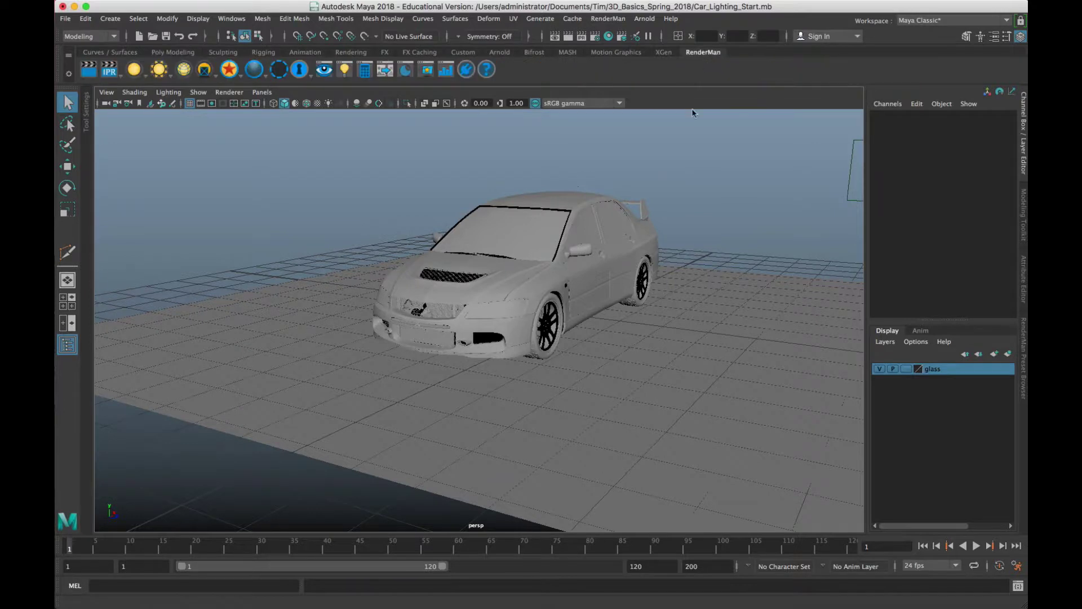
left_click(608, 19)
left_click(607, 20)
left_click(608, 18)
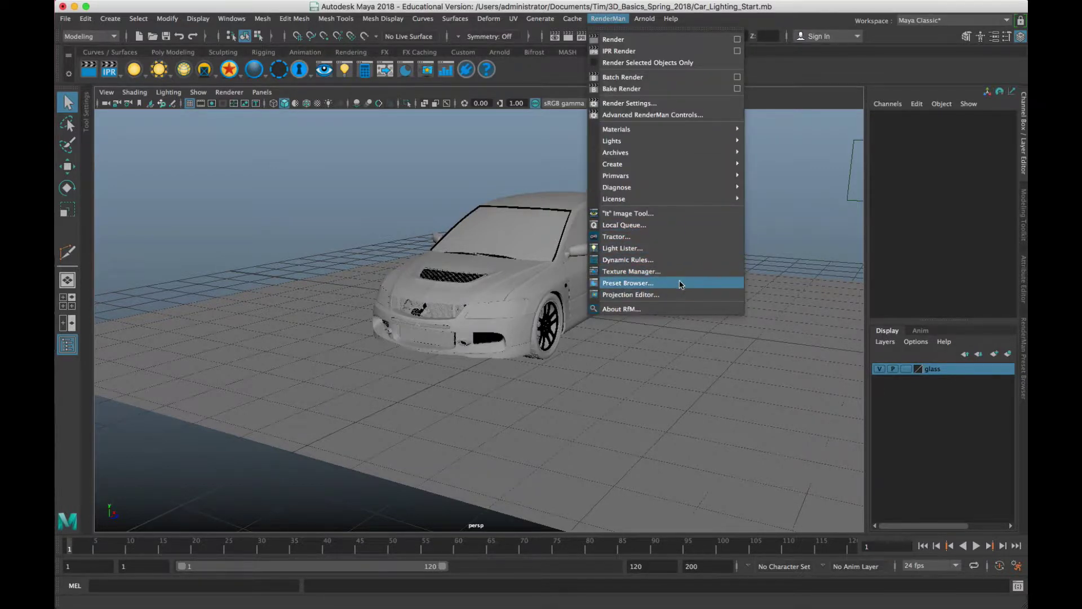
left_click(598, 18)
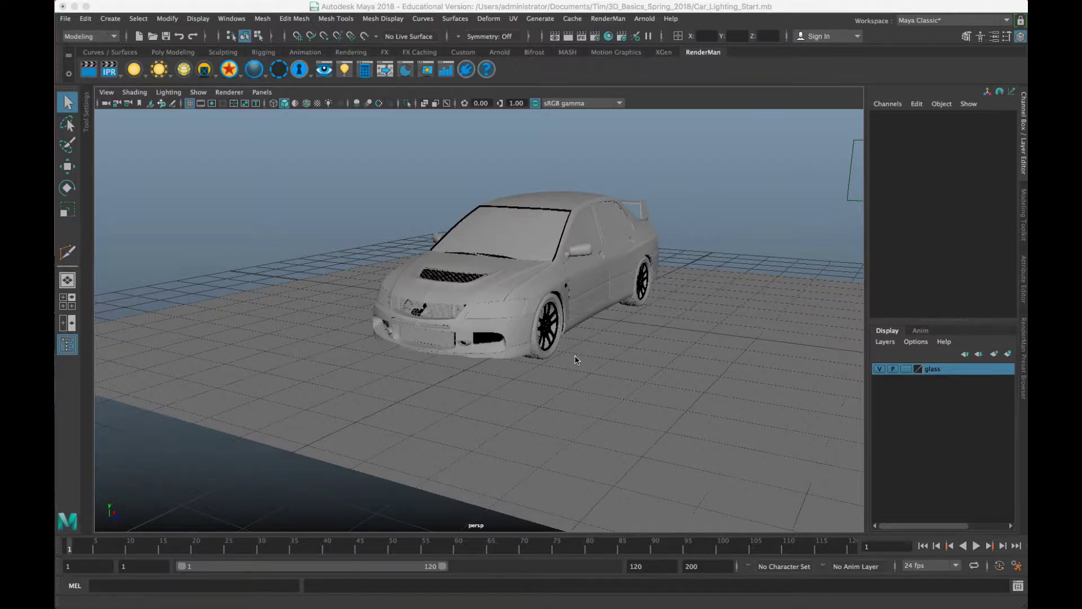
Examine the car and its ground plane from different angles, ending on a close front three-quarter view
right_click_drag(576, 360, 638, 338, "alt")
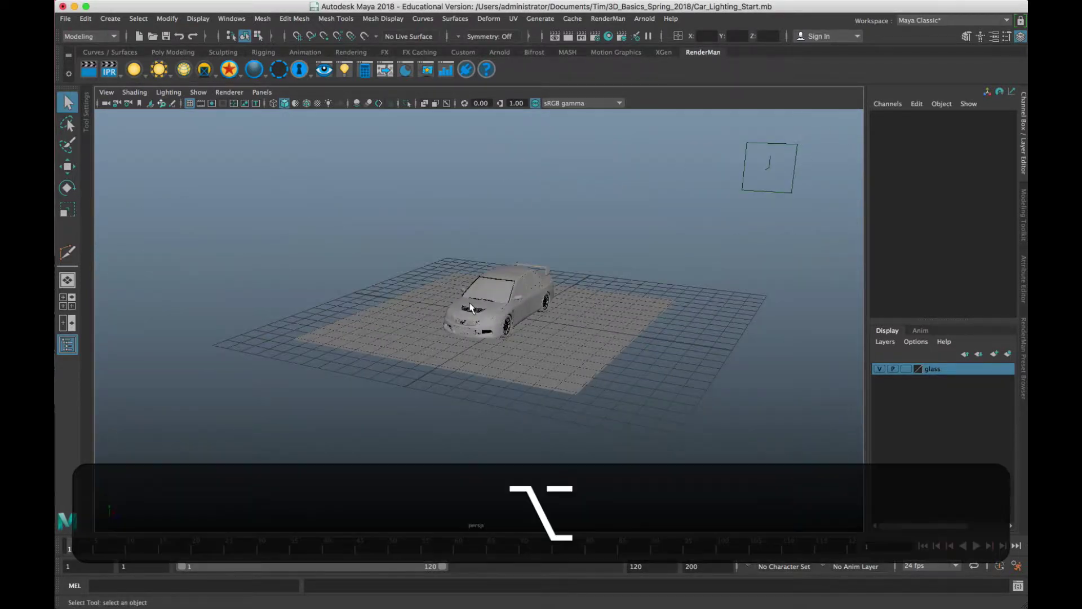
left_click_drag(469, 308, 417, 303, "alt")
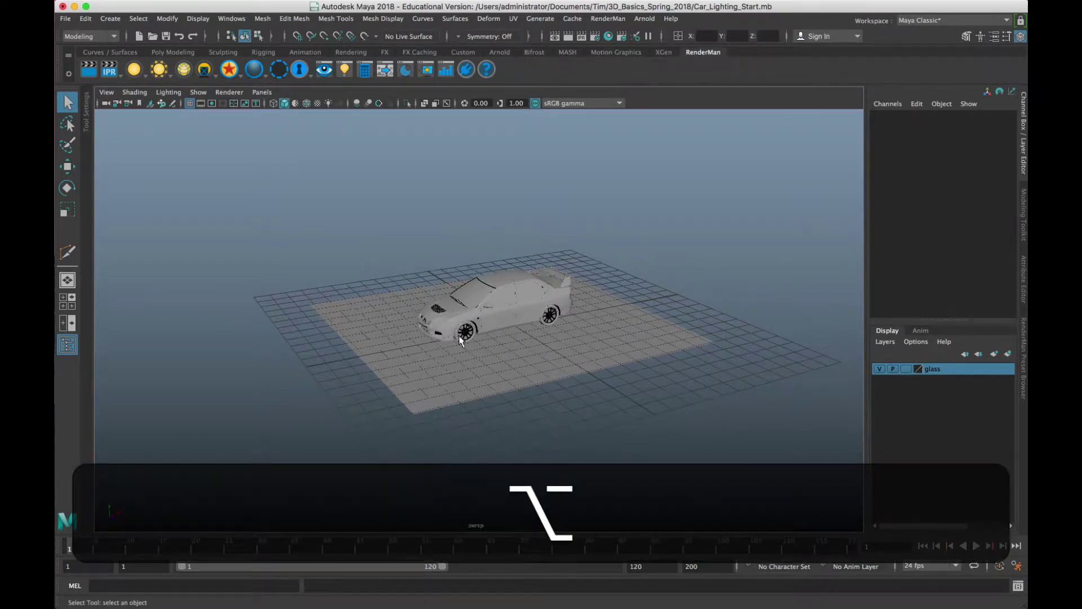
left_click_drag(459, 336, 522, 345, "alt")
scroll(522, 345, "up", 8, "alt")
mouse_move(467, 367)
left_mouse_down("alt")
mouse_move(487, 345)
mouse_move(466, 357)
left_mouse_up("alt")
right_click_drag(466, 357, 486, 355, "alt")
left_click_drag(486, 355, 491, 359, "alt")
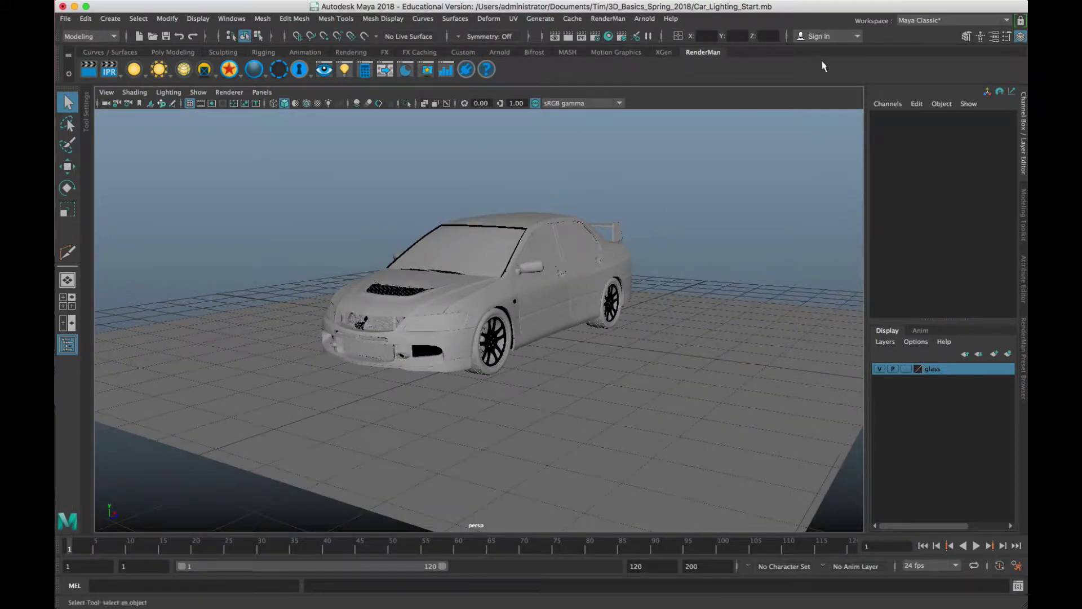
Set the scene's renderer to Maya Software in the Render Settings and close them
left_click(593, 36)
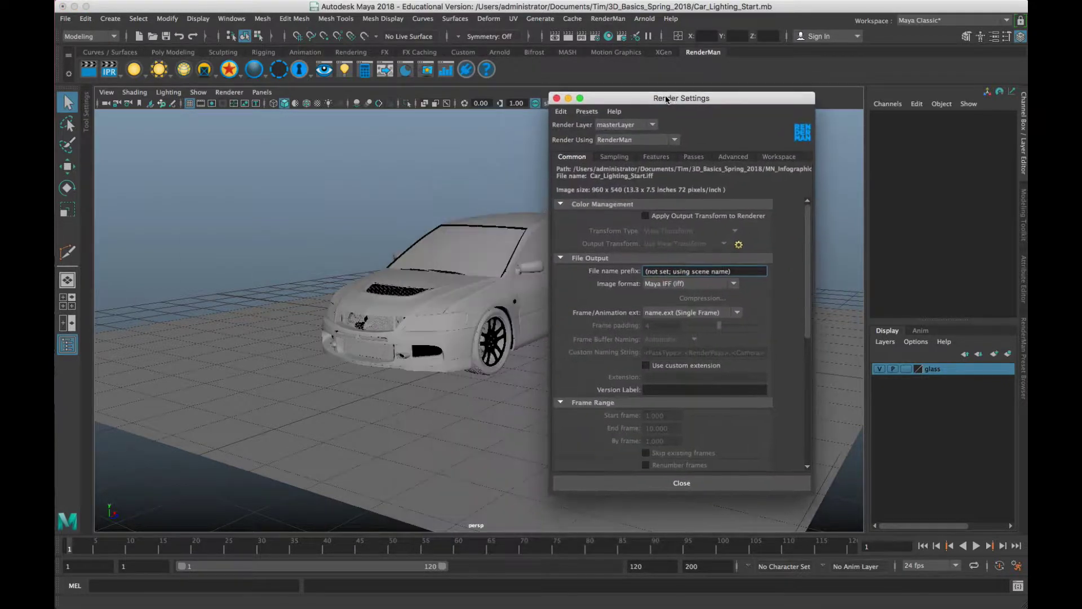
left_click(637, 140)
left_click(615, 153)
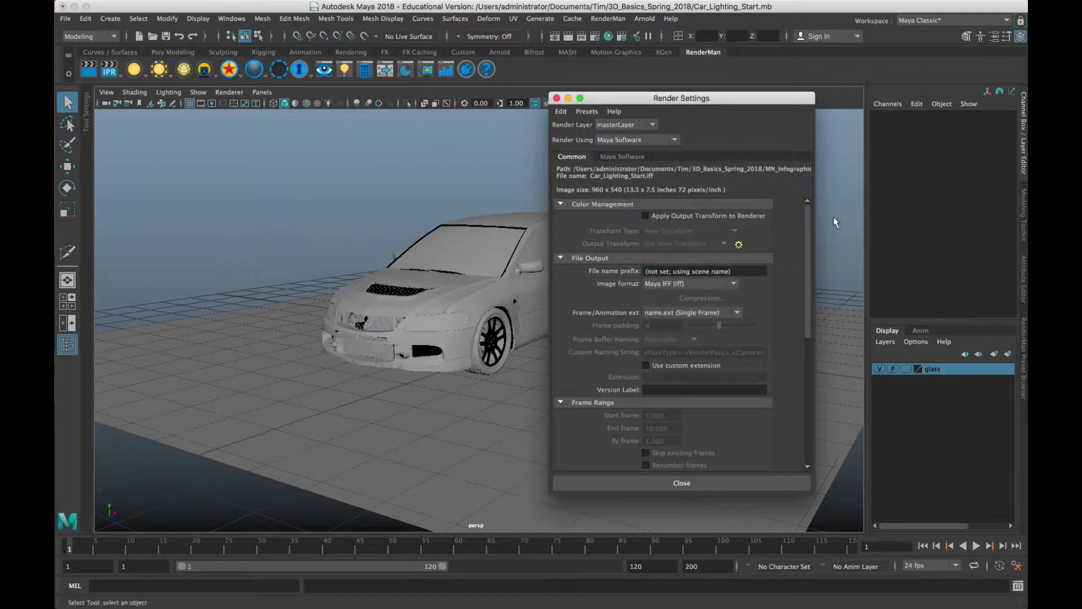
left_click(682, 483)
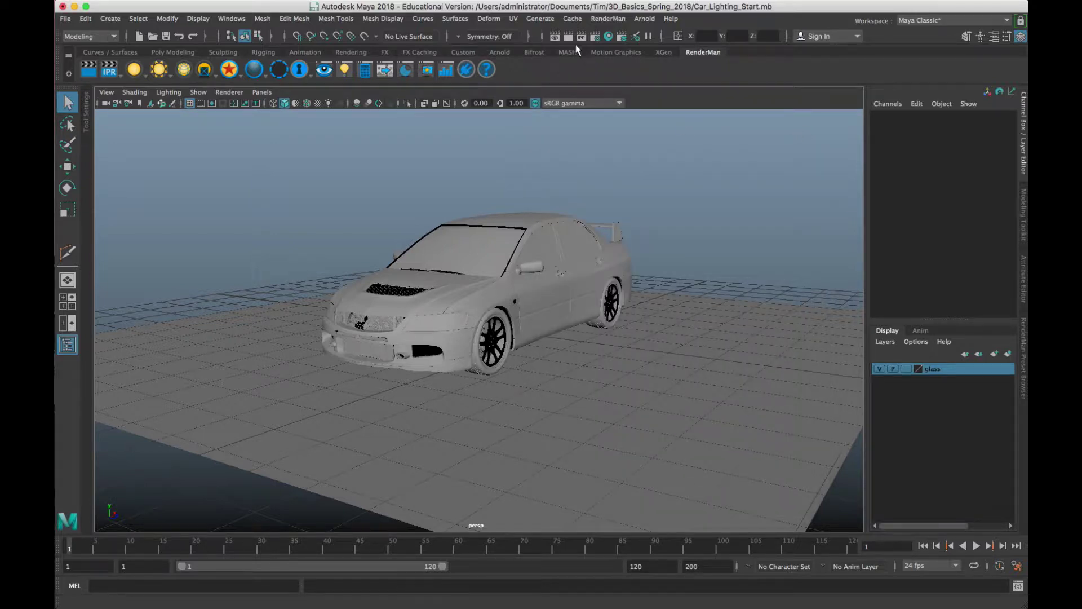
Render the car's perspective view with Maya Software and move the Render View window aside
left_click(569, 36)
left_click_drag(457, 52, 736, 24)
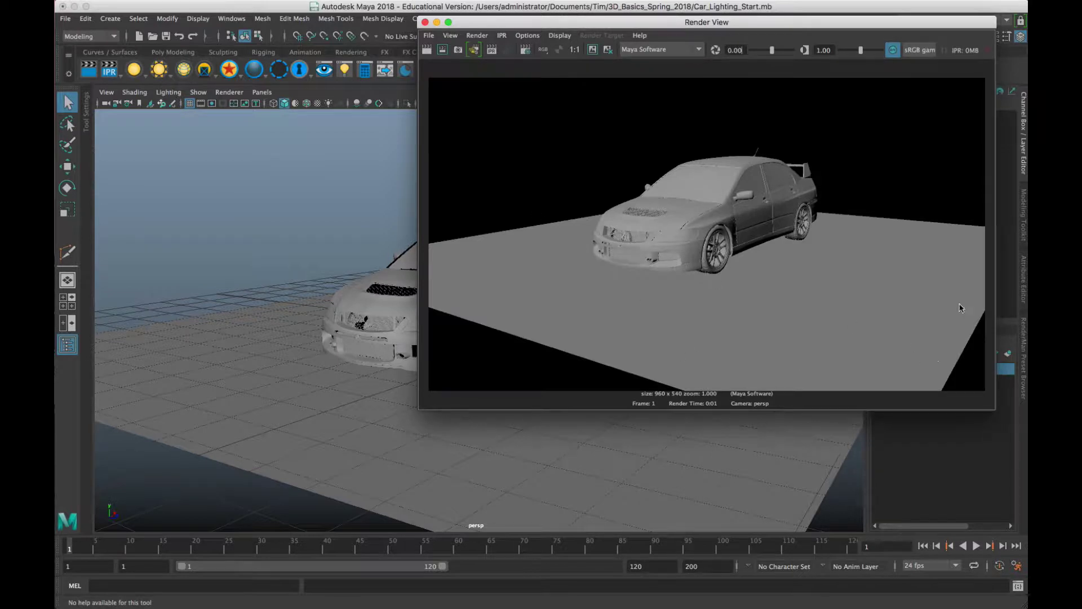
left_click_drag(573, 20, 650, 107)
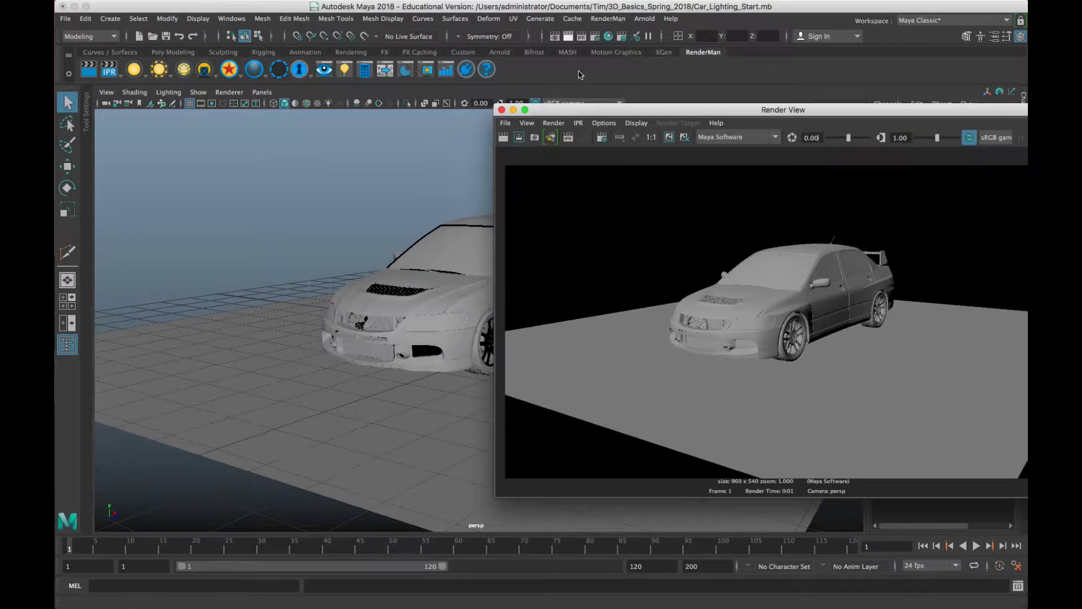
Change the renderer to RenderMan in the Render Settings, close them and render the car view
left_click(596, 38)
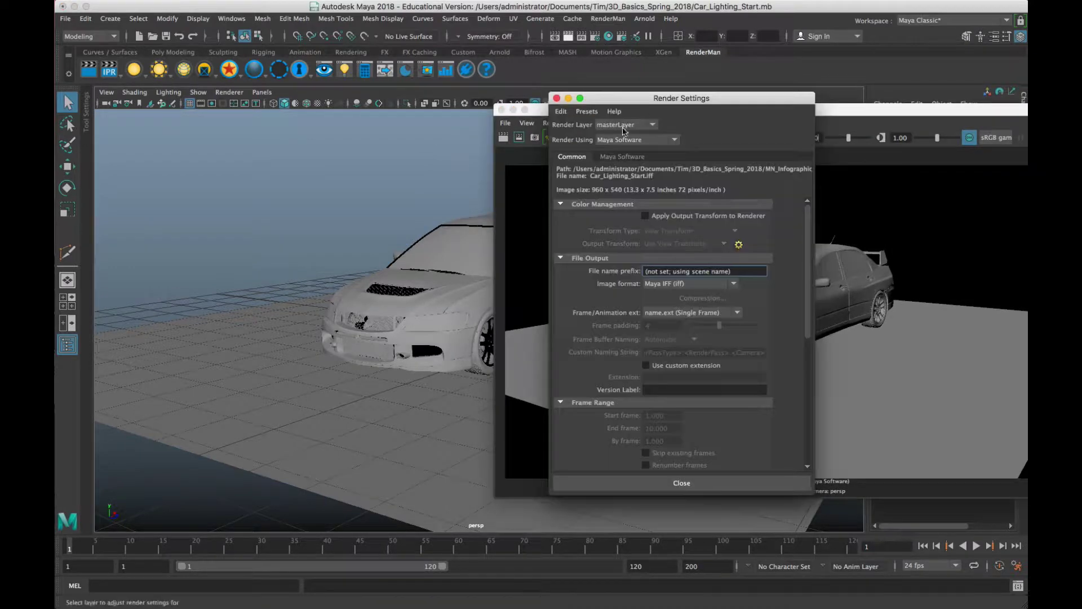
left_click(649, 139)
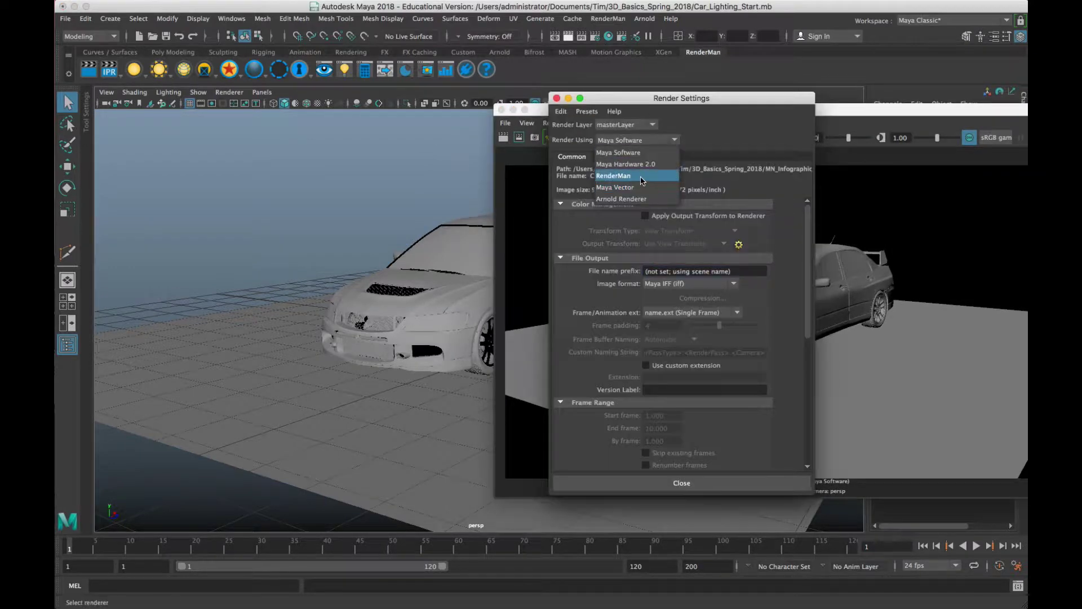
left_click(620, 176)
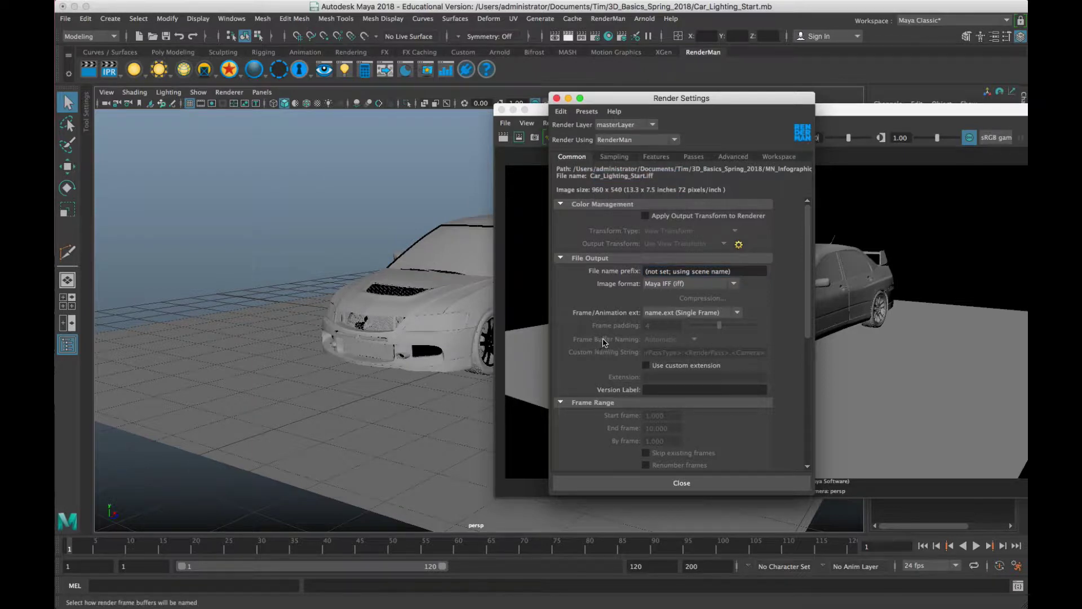
left_click(556, 98)
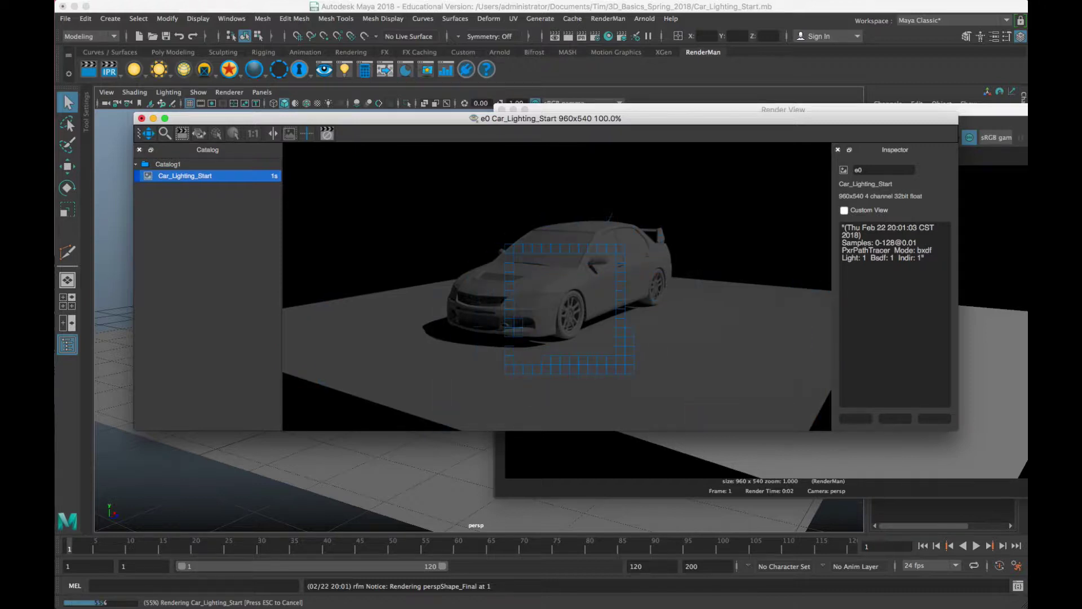
Resize the RenderMan image window and place it beside the Maya Software render to compare the two images
left_click_drag(581, 120, 600, 114)
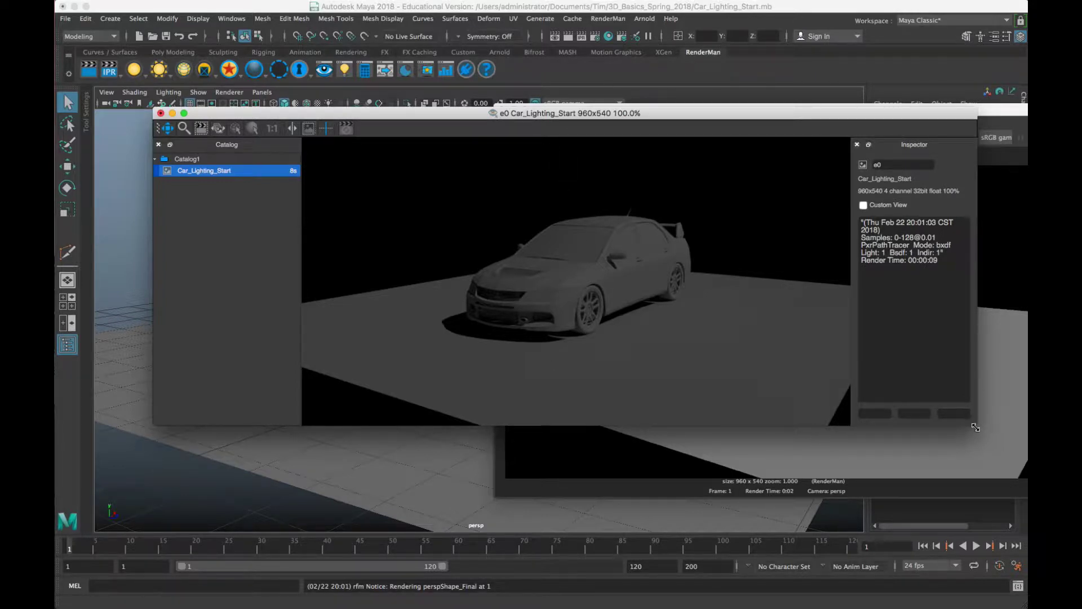
left_click_drag(976, 428, 957, 457)
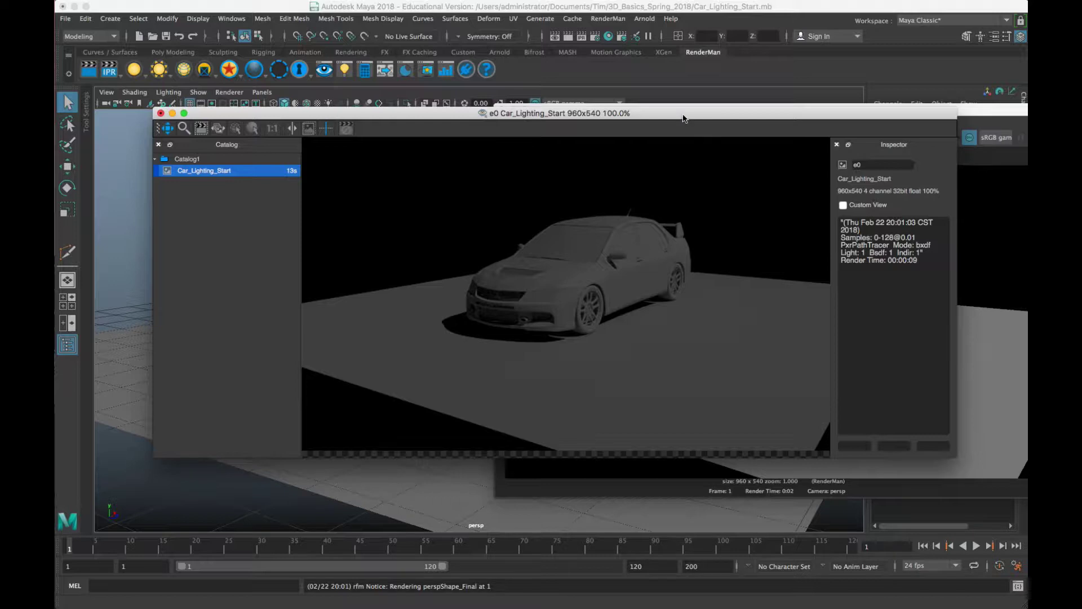
left_click_drag(683, 118, 371, 141)
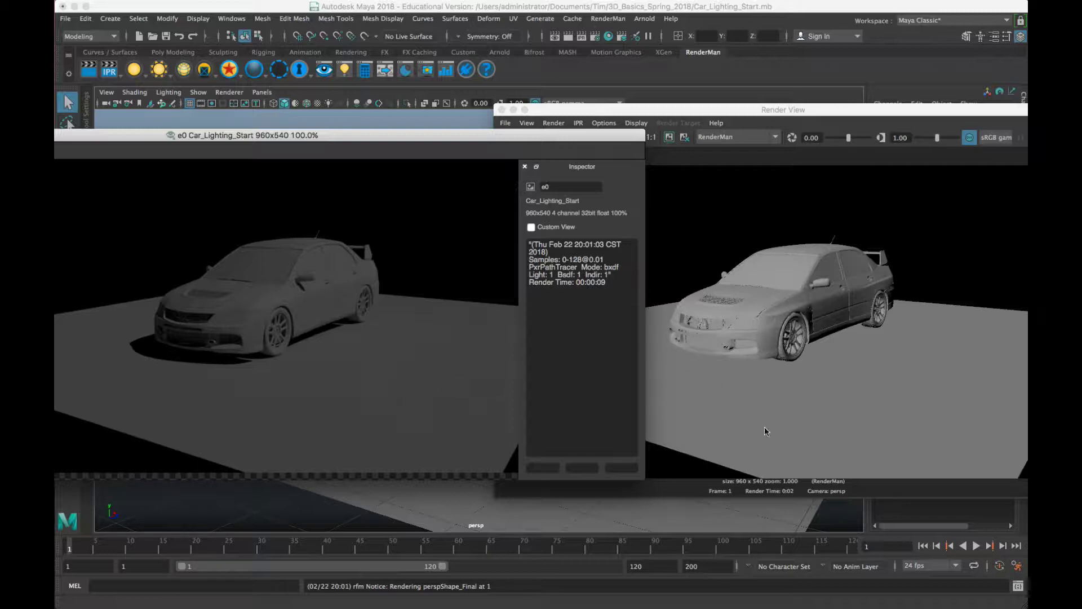
left_click_drag(227, 137, 533, 160)
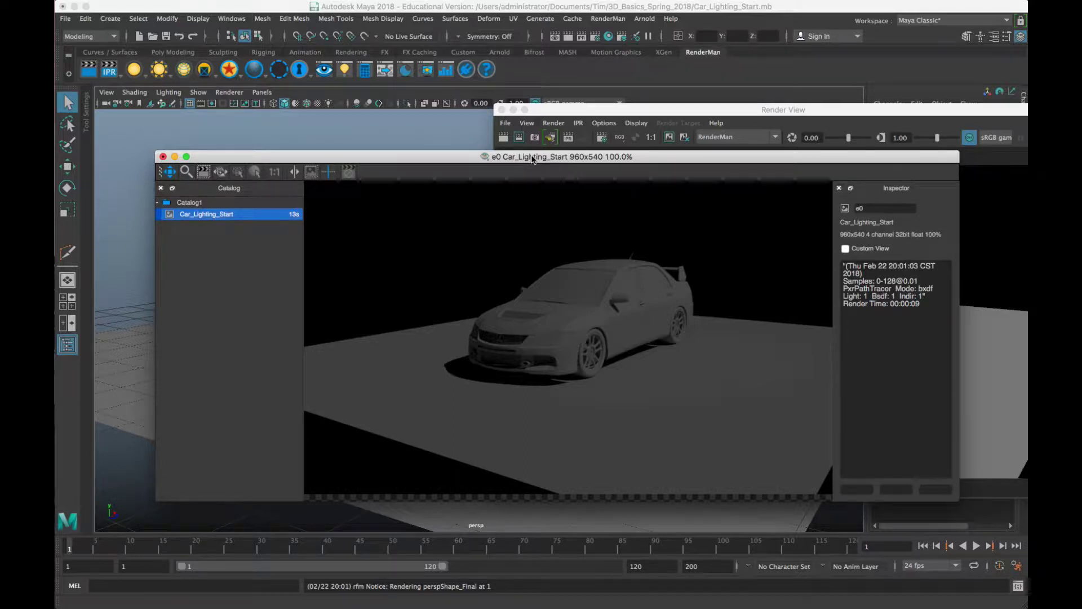
Close the RenderMan image window without saving its session and close the Render View
left_click(163, 157)
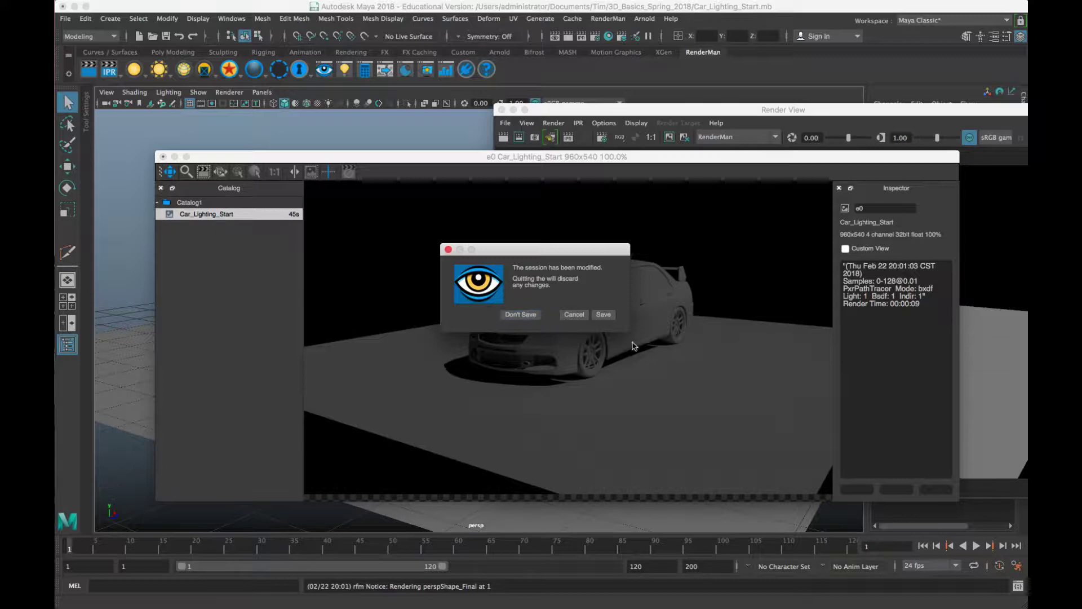
left_click(506, 315)
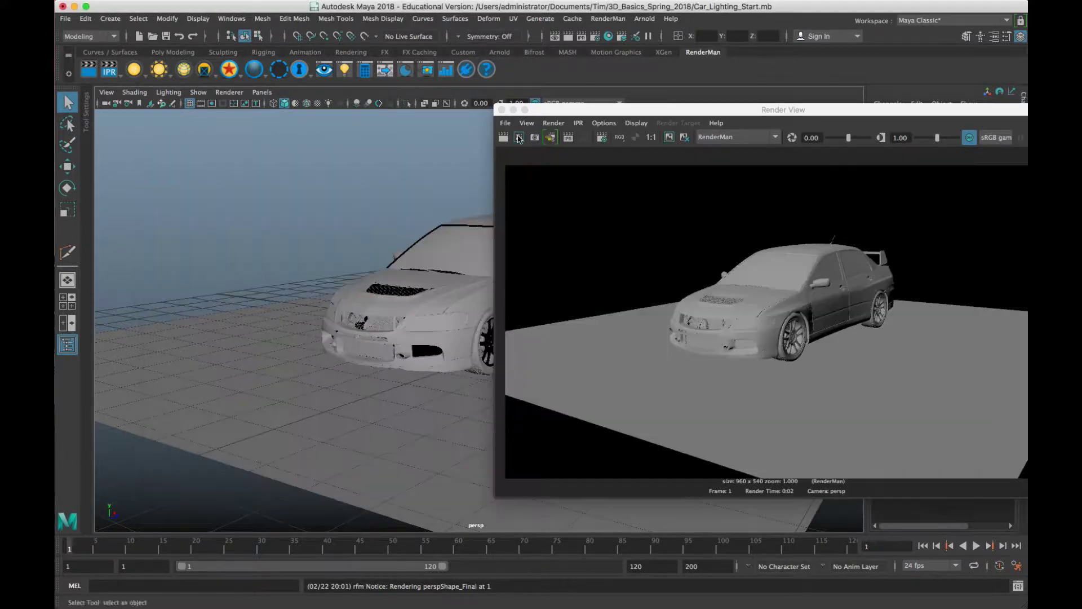
left_click(501, 110)
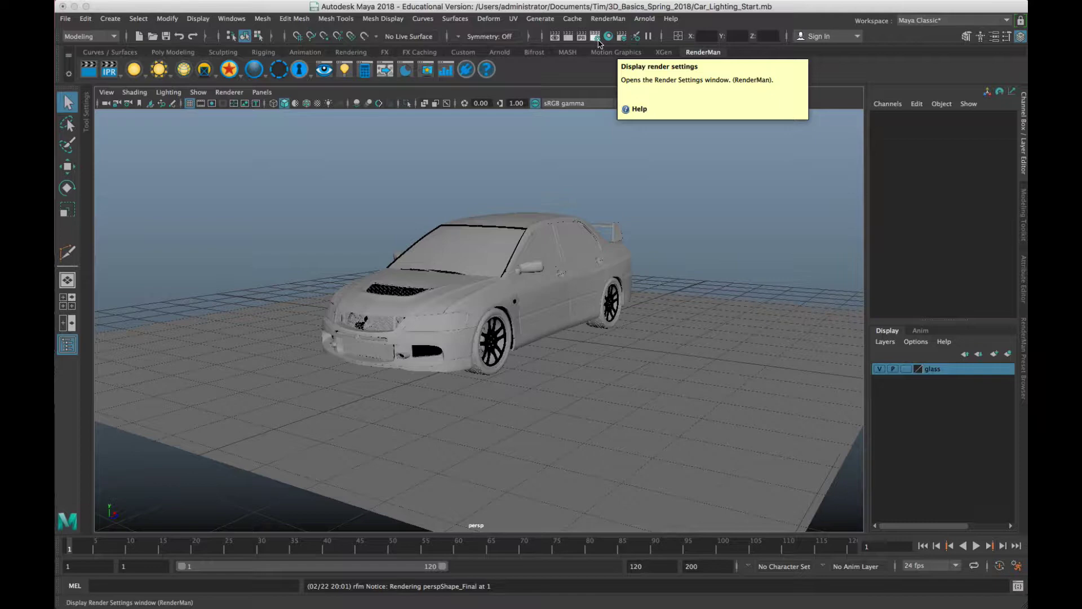
Reopen the Render Settings, set the renderer to Maya Software and bring up the Image Size options
left_click(223, 19)
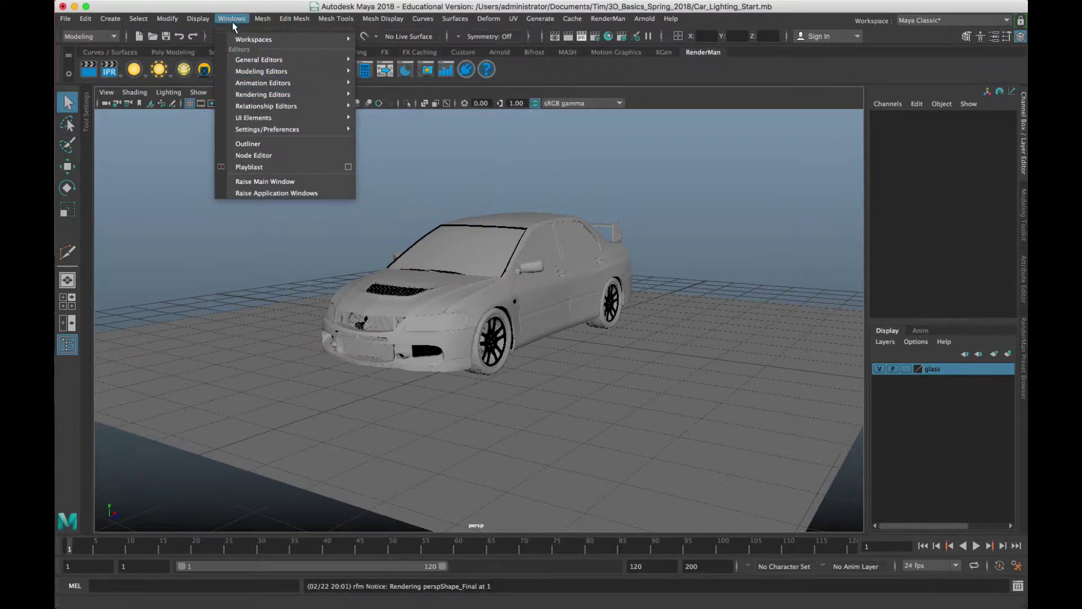
mouse_move(238, 97)
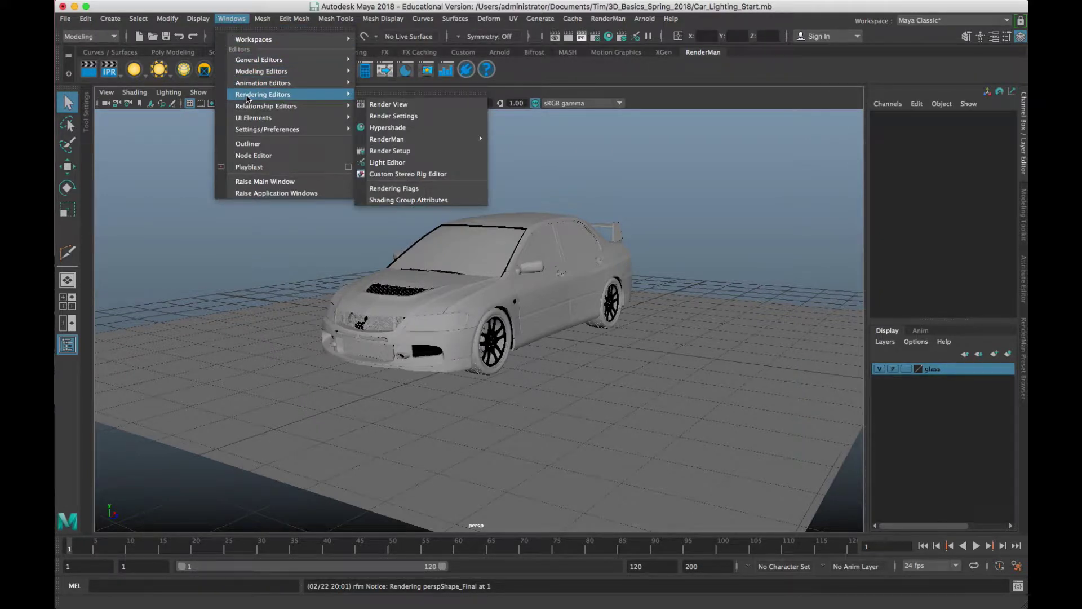
left_click(416, 116)
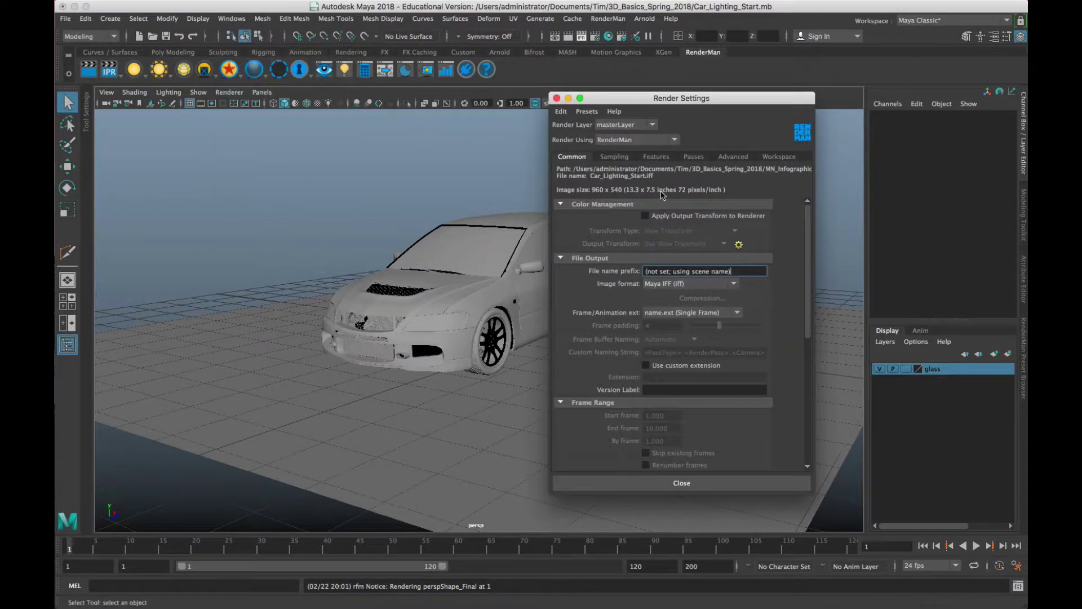
left_click(654, 138)
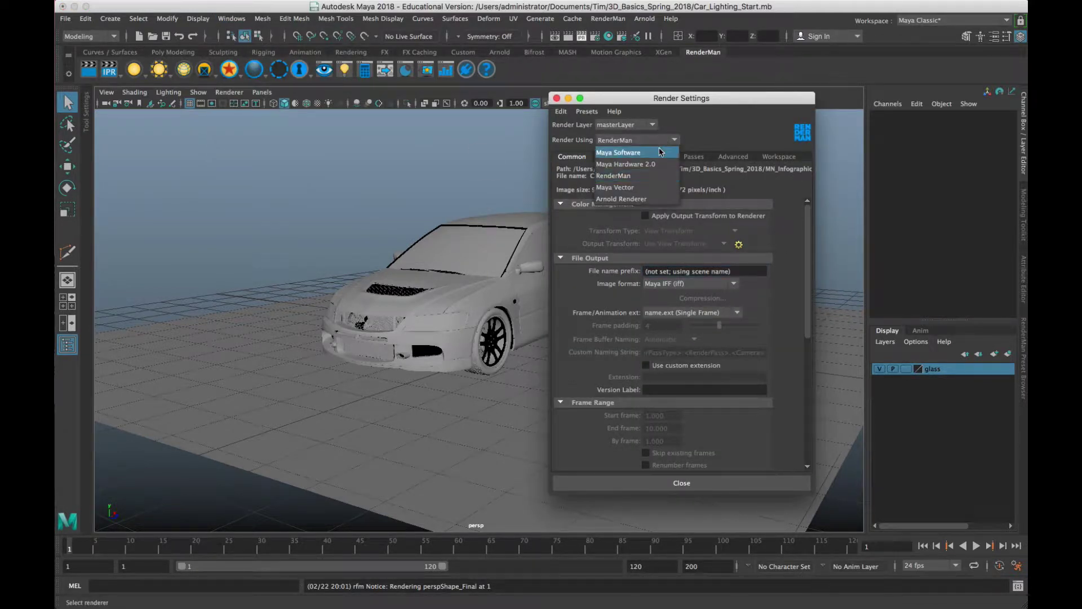
left_click(663, 149)
scroll(635, 373, "down", 5)
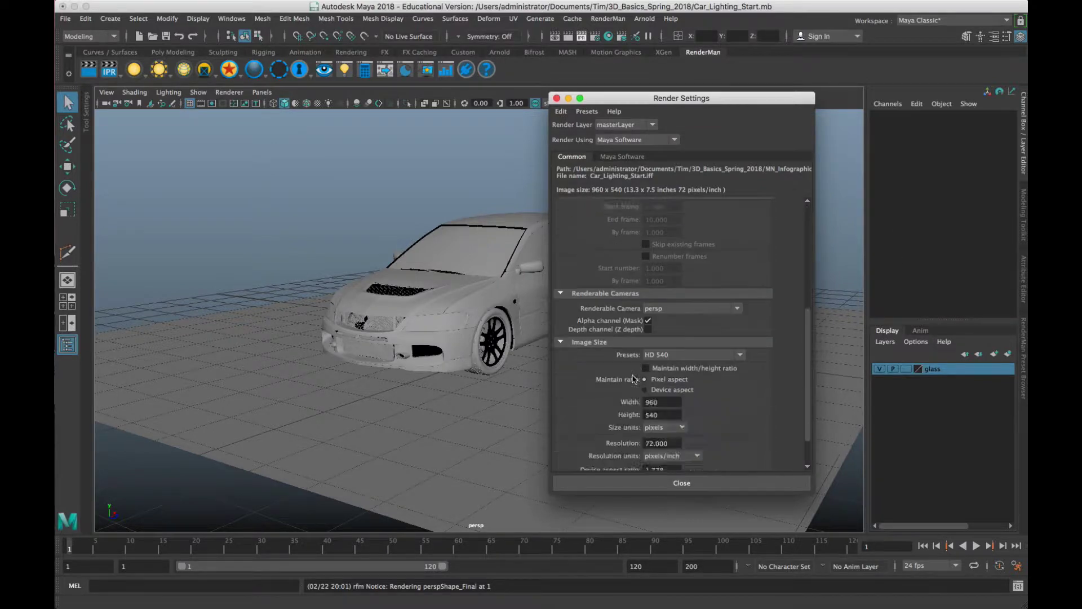
Look over the Common render options and switch the renderer from Maya Software to RenderMan
scroll(635, 373, "up", 5)
scroll(635, 373, "down", 5)
scroll(635, 373, "up", 3)
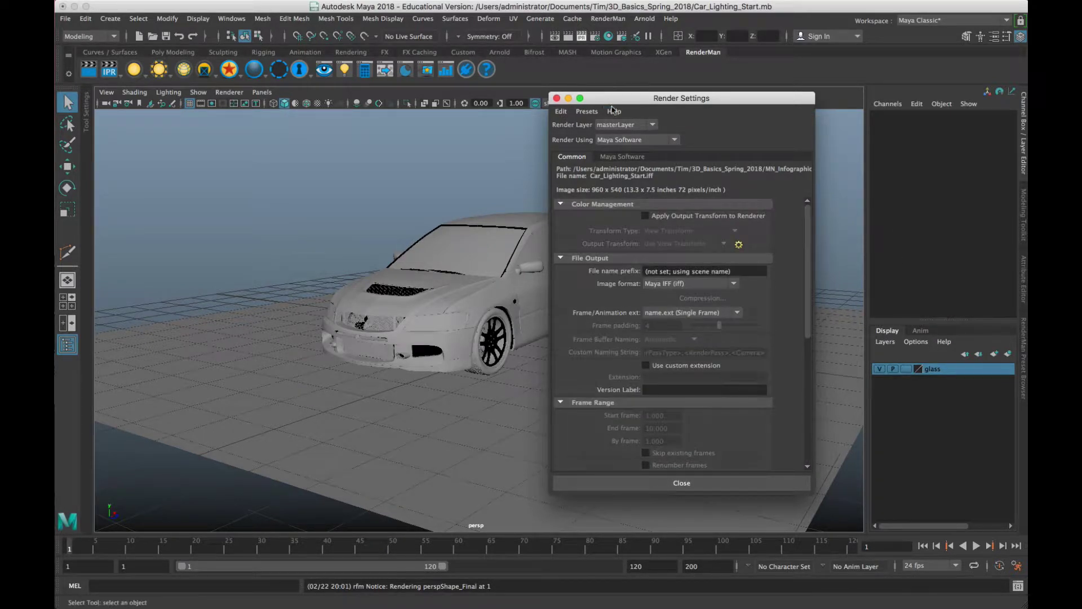
left_click(623, 156)
left_click(572, 157)
left_click(637, 139)
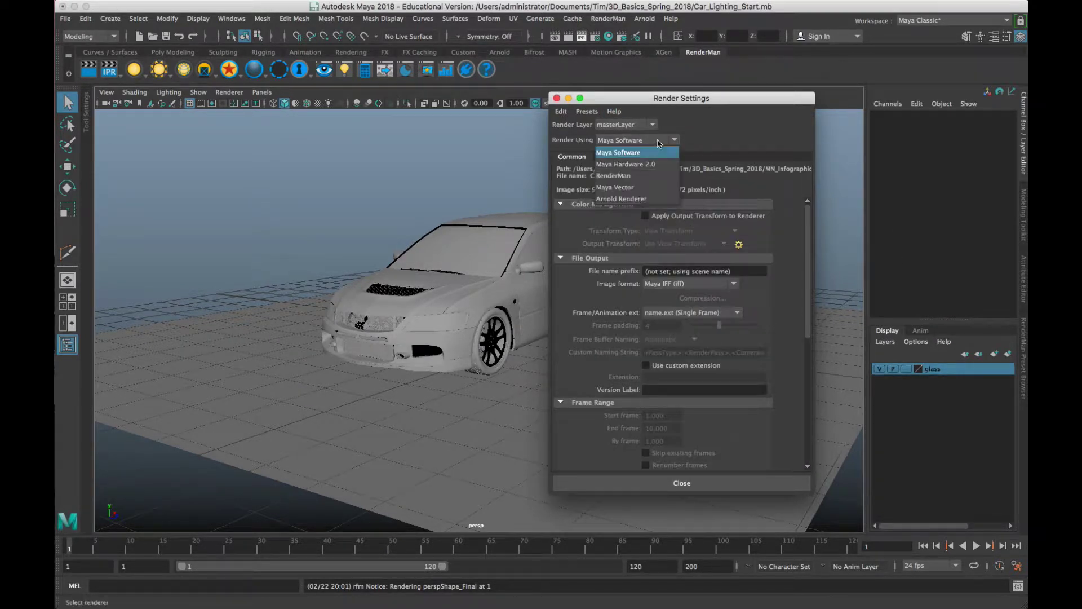
left_click(620, 176)
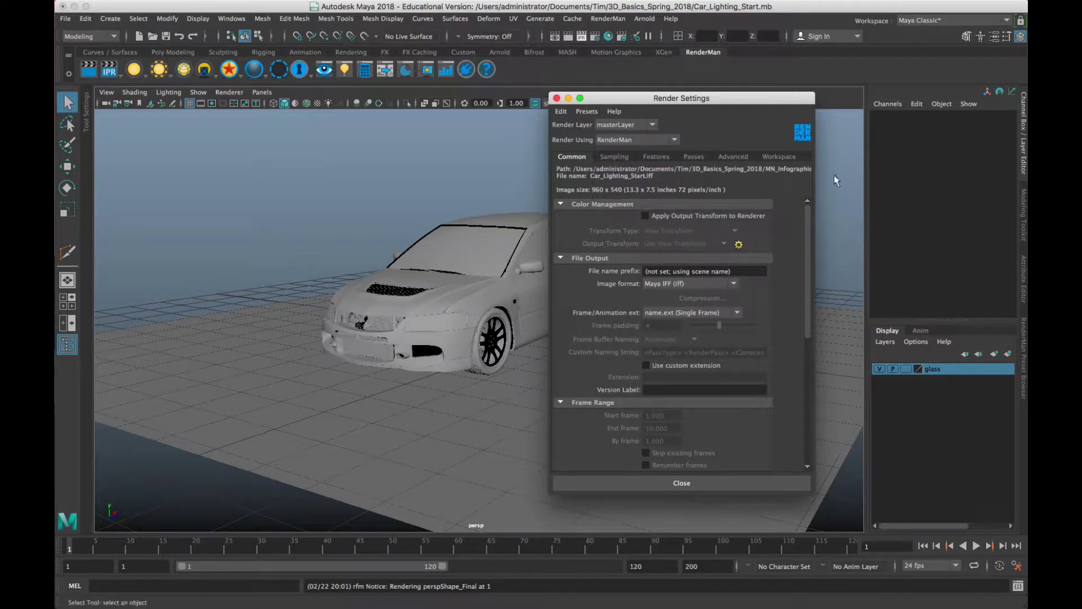
left_click(615, 157)
left_click(572, 157)
Look through the output image formats in the File Output settings and set the image format to PNG (png)
scroll(601, 273, "down", 2)
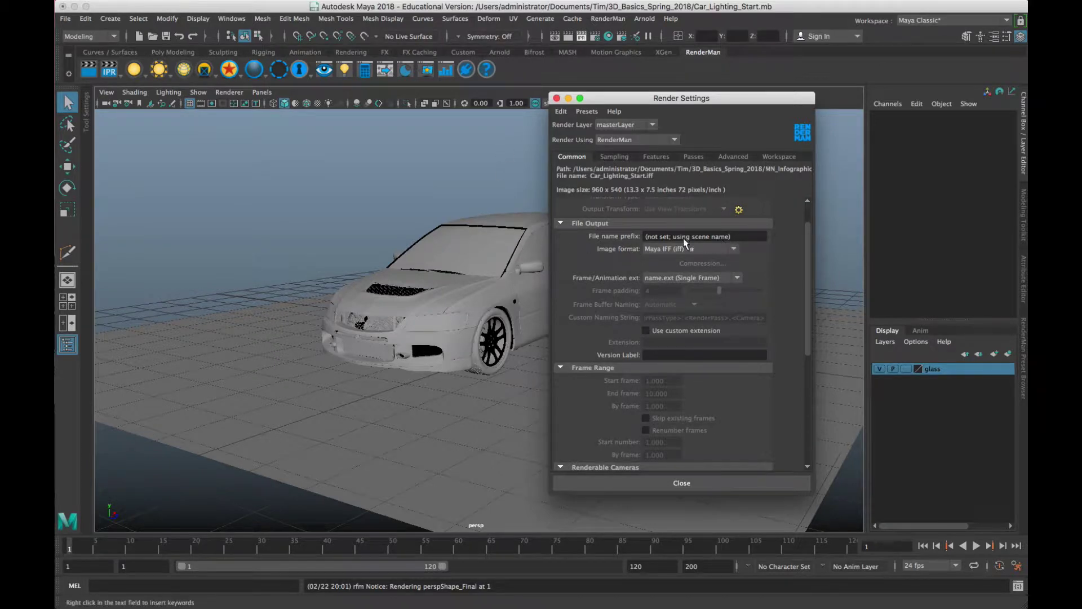
left_click(734, 249)
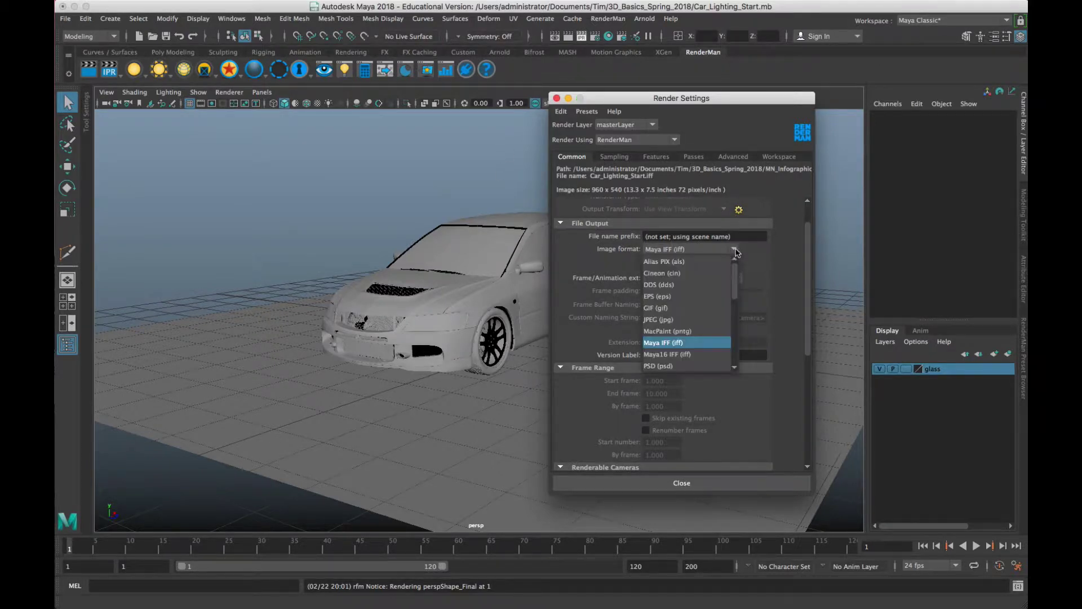
scroll(693, 322, "down", 3)
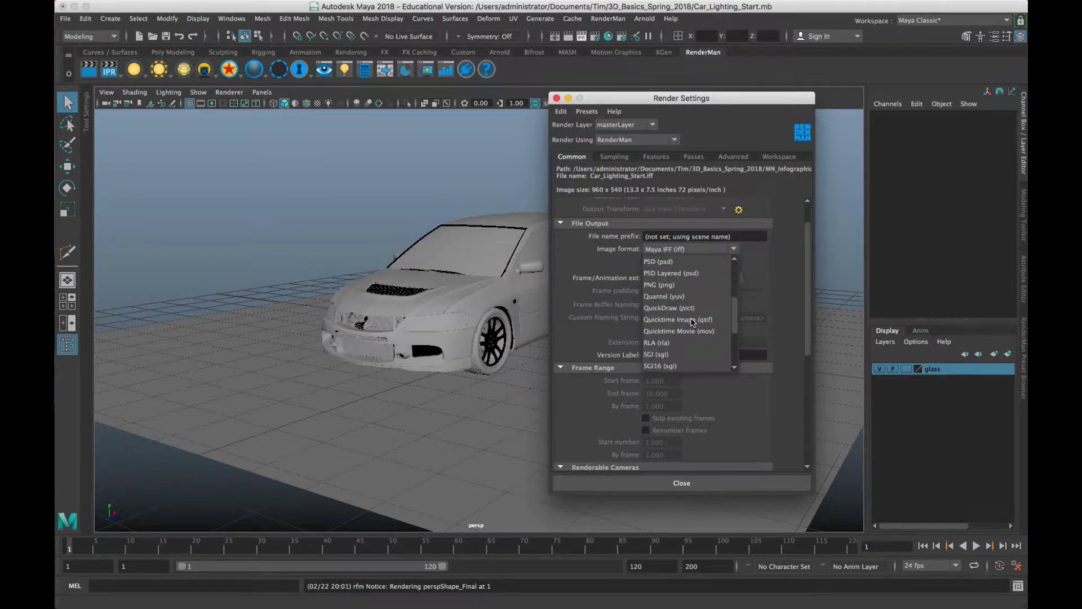
scroll(693, 322, "down", 1)
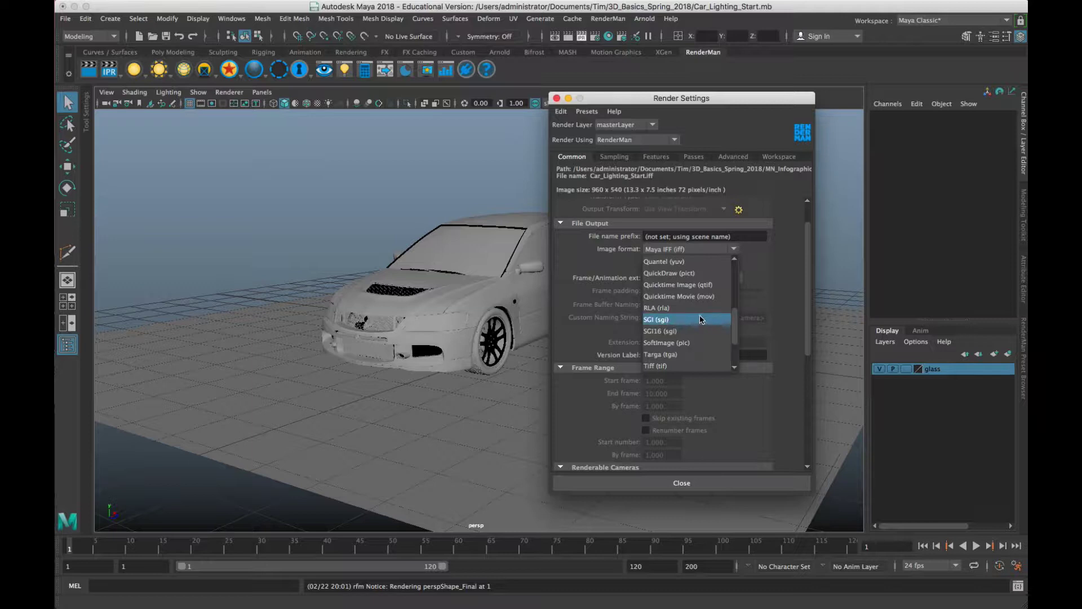
left_click(581, 258)
left_click(692, 249)
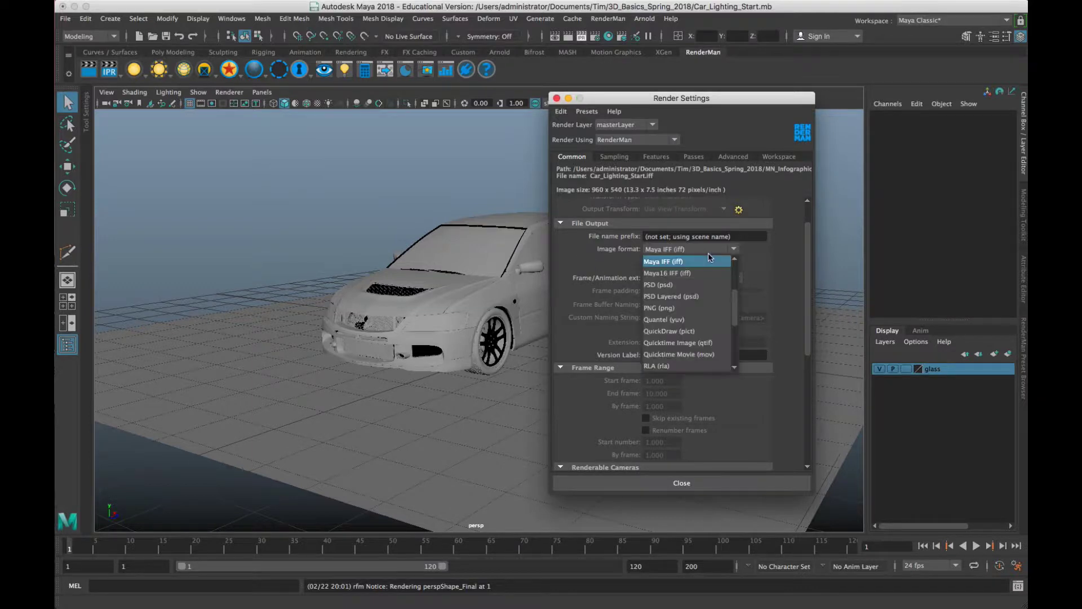
left_click(708, 309)
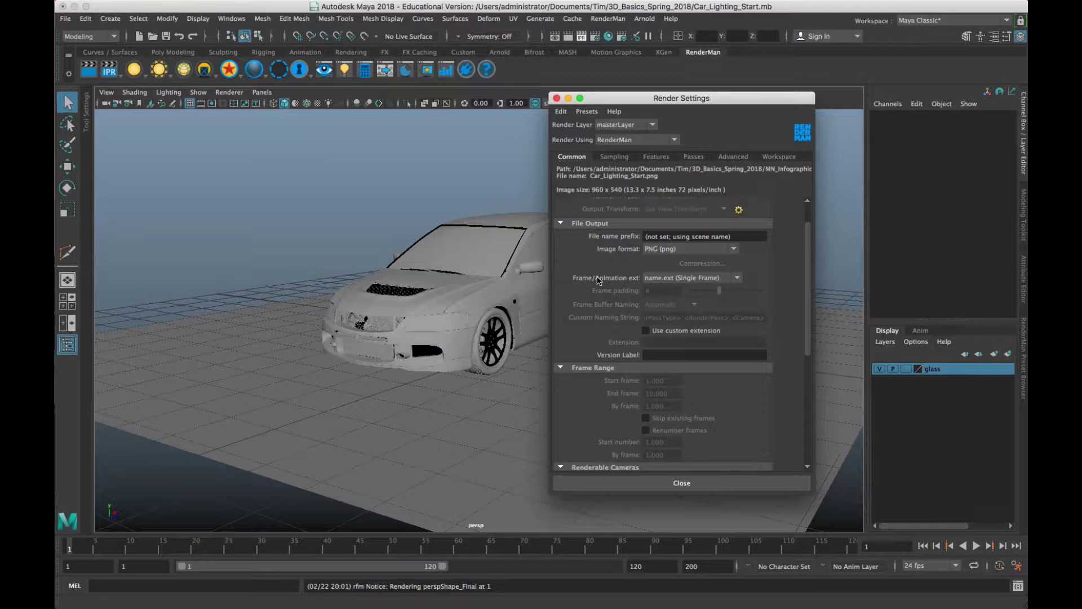
Set the Frame/Animation ext to name_#.ext so the frame padding and frame range settings can be edited
left_click(702, 280)
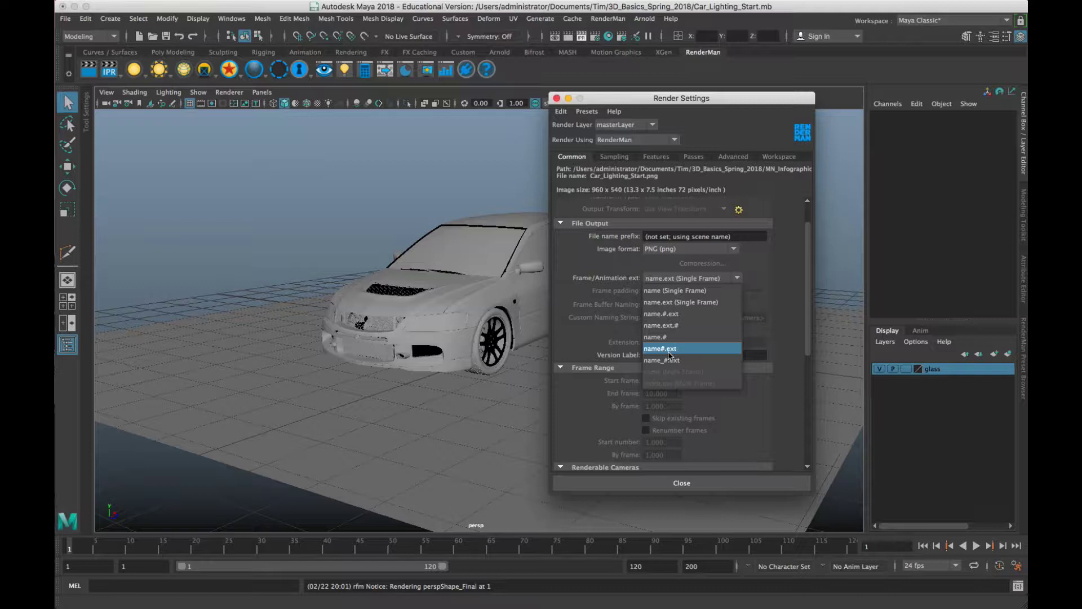
left_click(681, 302)
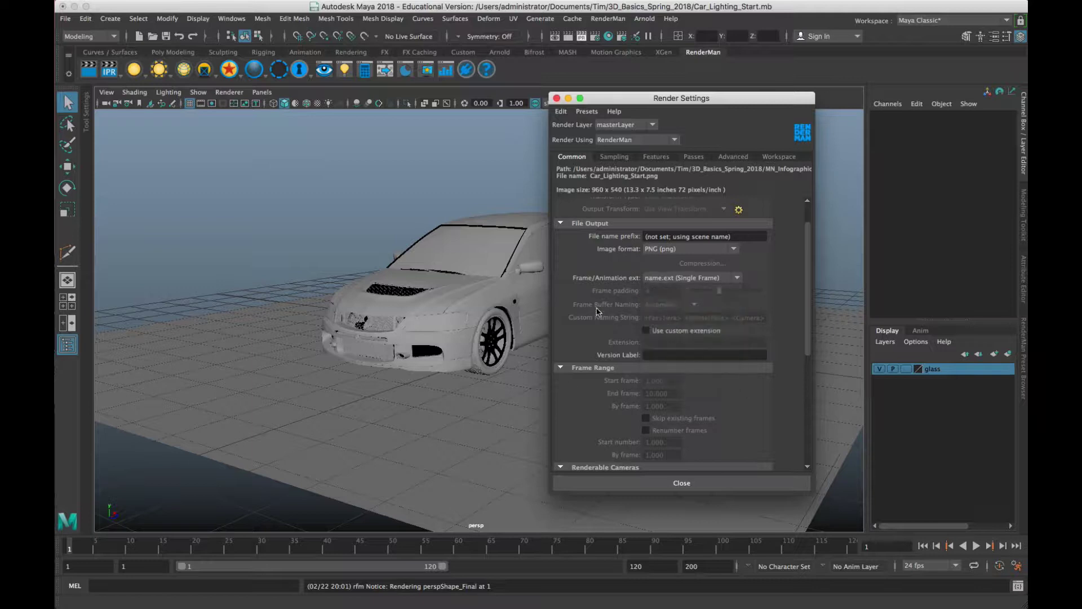
scroll(582, 362, "down", 3)
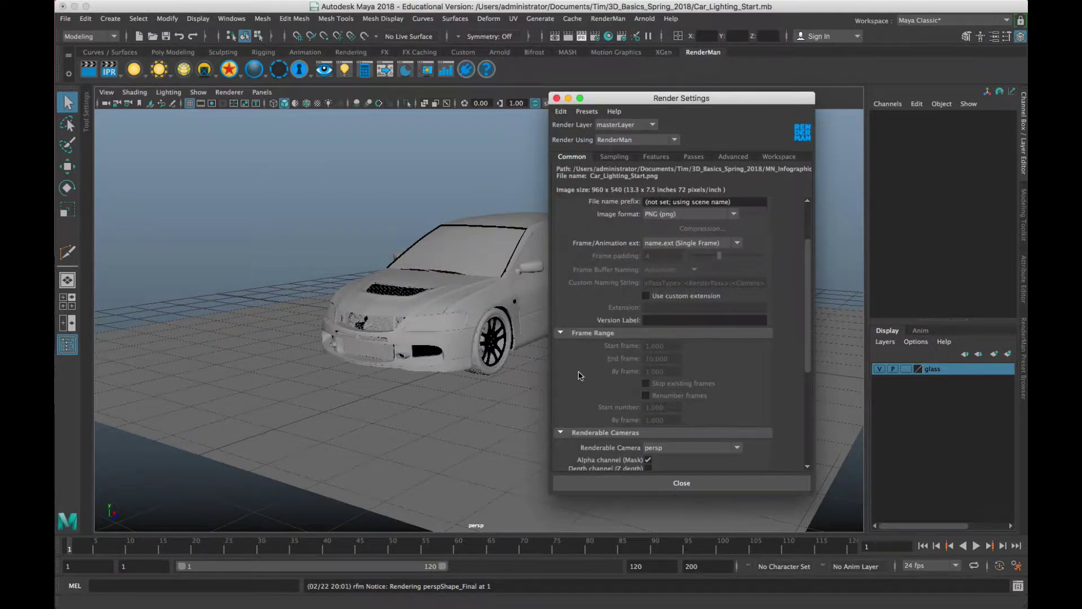
scroll(652, 383, "up", 3)
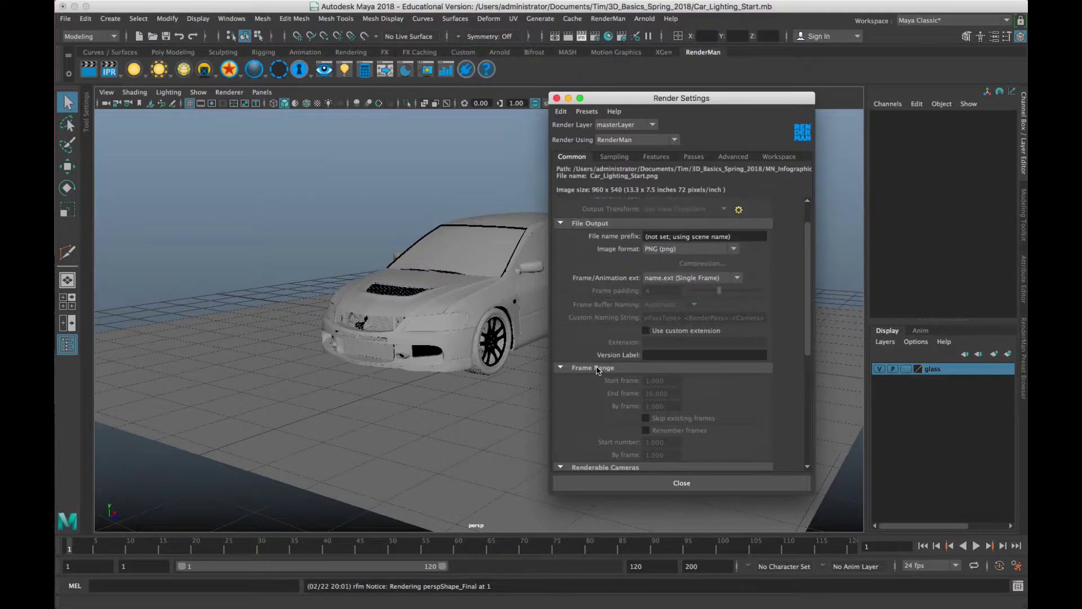
left_click(702, 278)
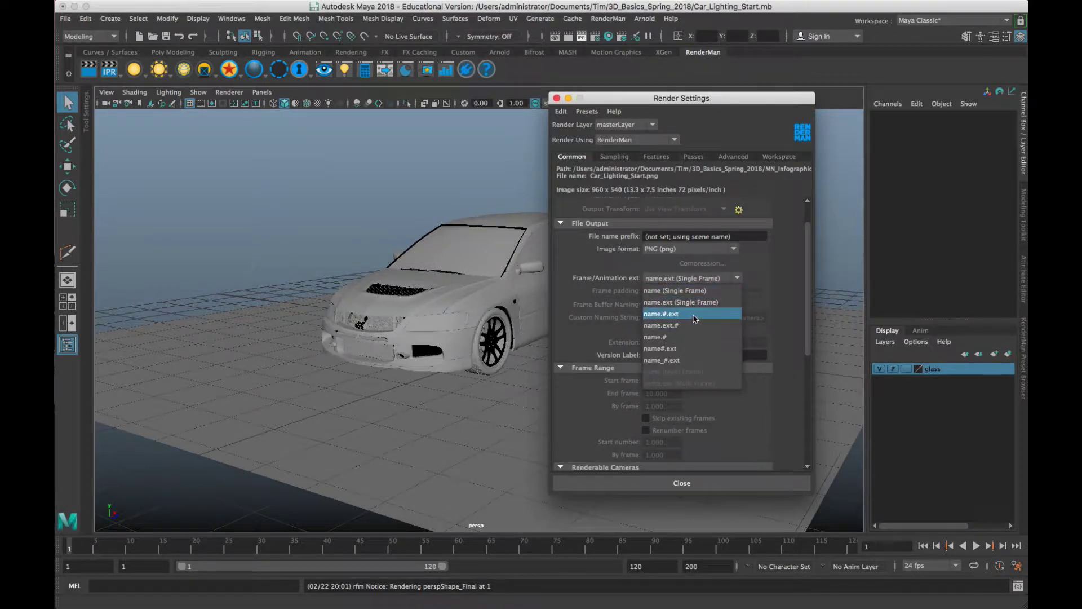
left_click(674, 360)
scroll(677, 346, "down", 3)
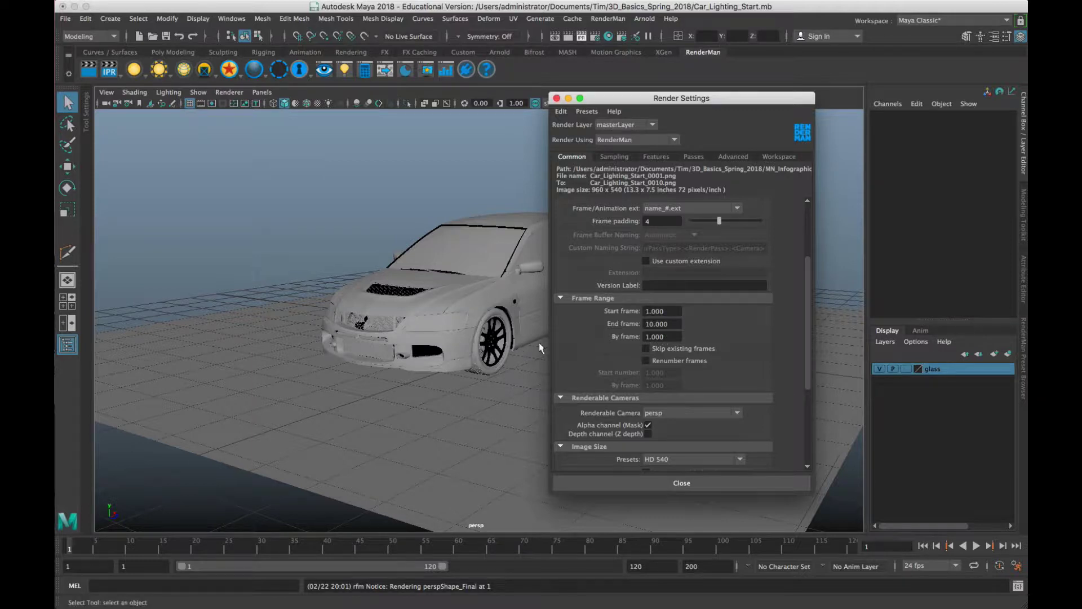
Check which cameras are available as the Renderable Camera and keep persp
scroll(603, 353, "down", 5)
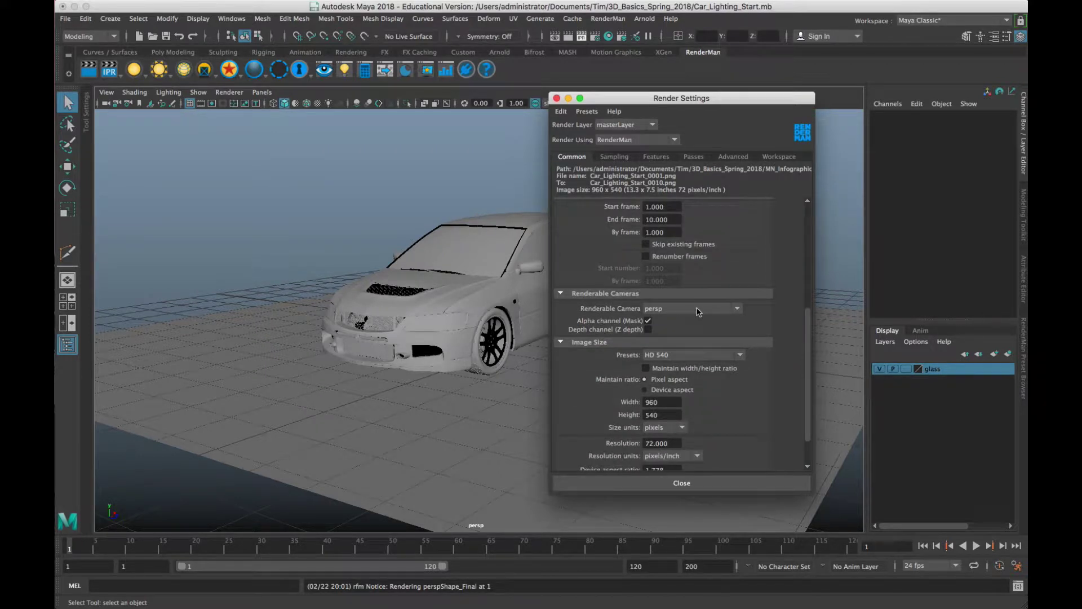
left_click(726, 309)
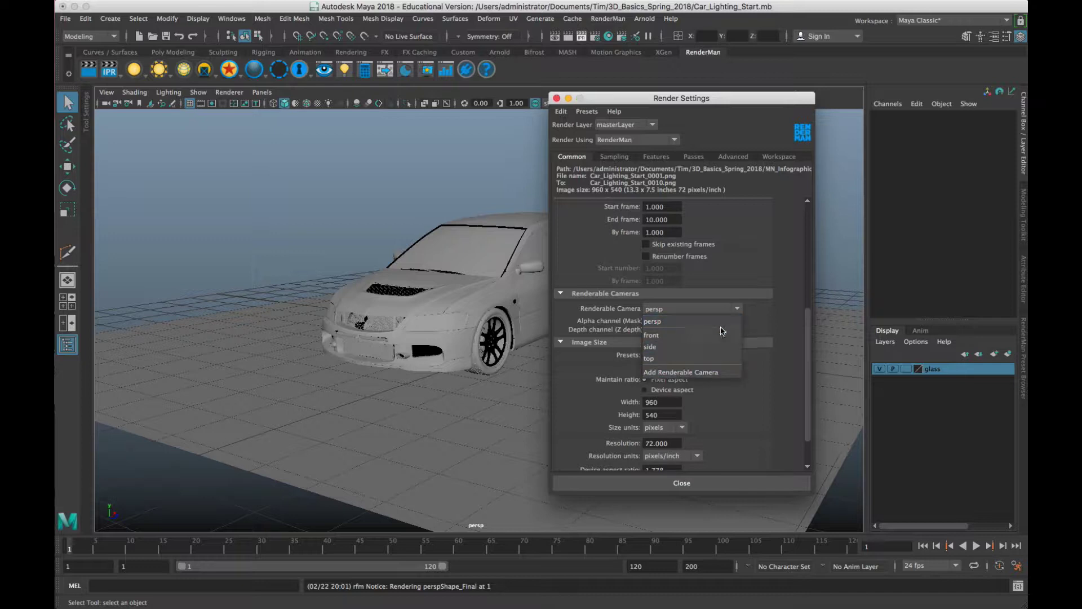
left_click(690, 309)
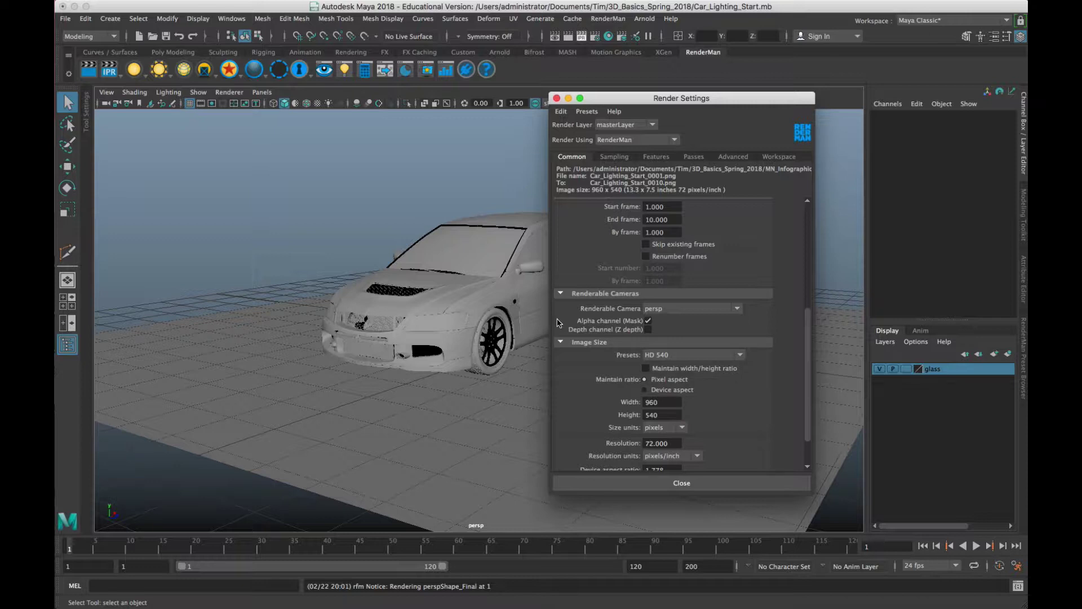
Look through the Image Size presets from the small and square sizes to HD 1080, keeping HD 540
scroll(572, 399, "down", 3)
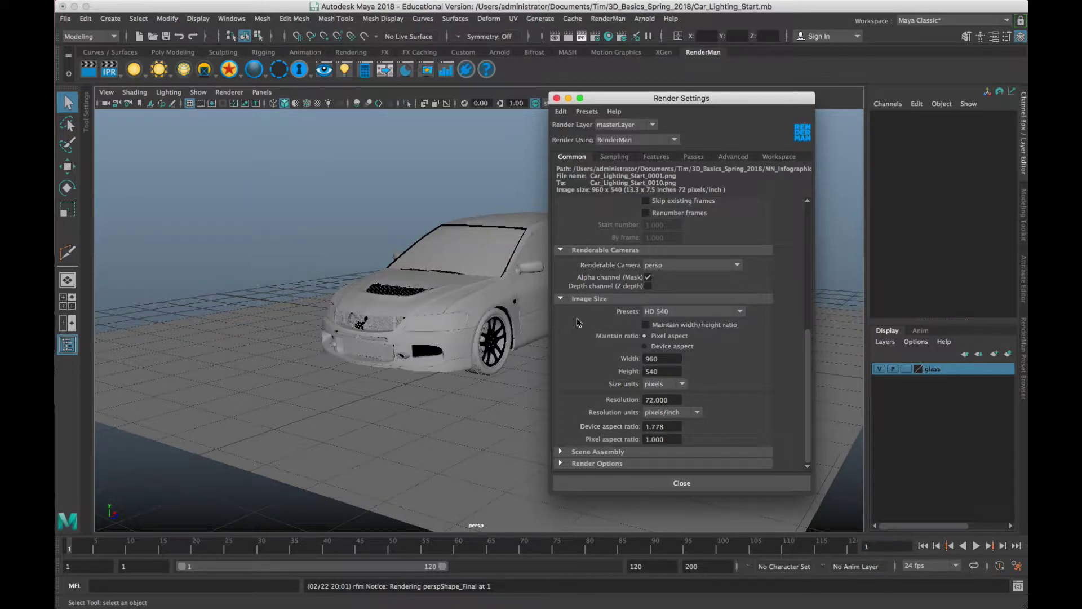
left_click(706, 313)
scroll(708, 374, "up", 2)
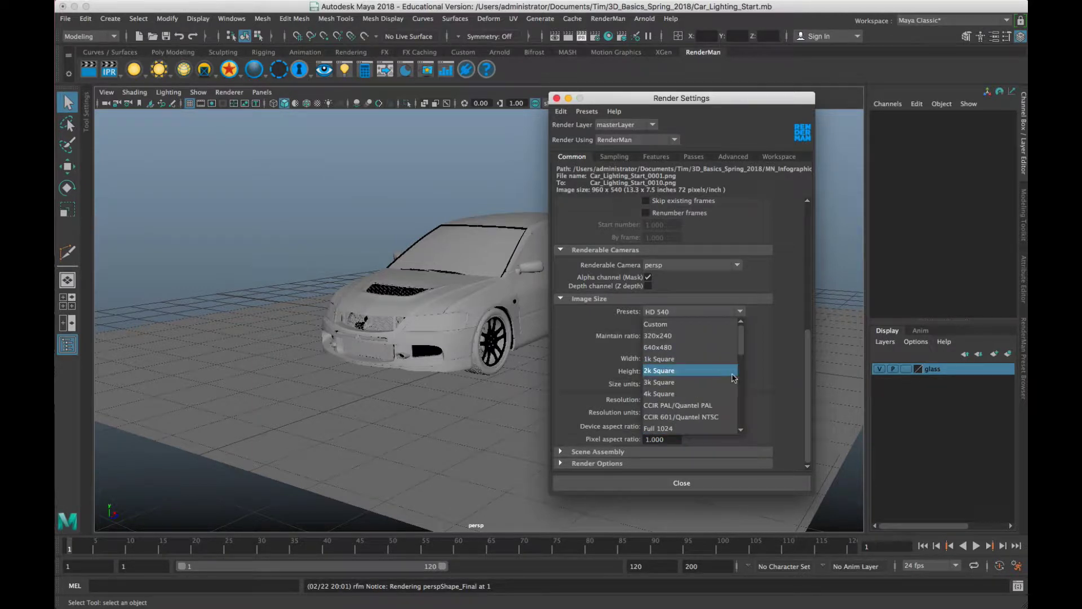
scroll(703, 378, "down", 10)
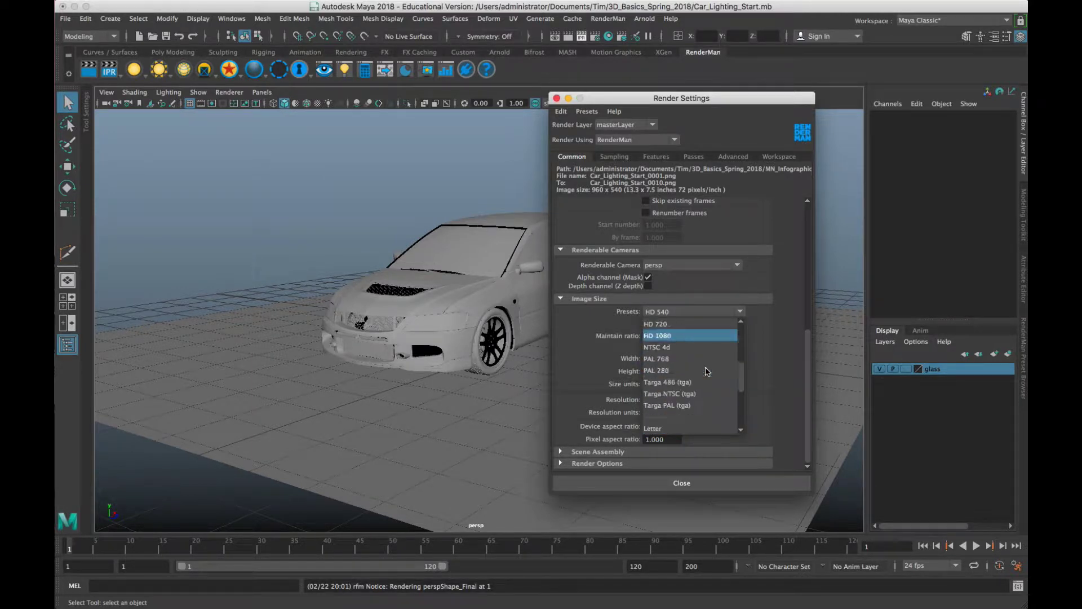
scroll(706, 372, "up", 10)
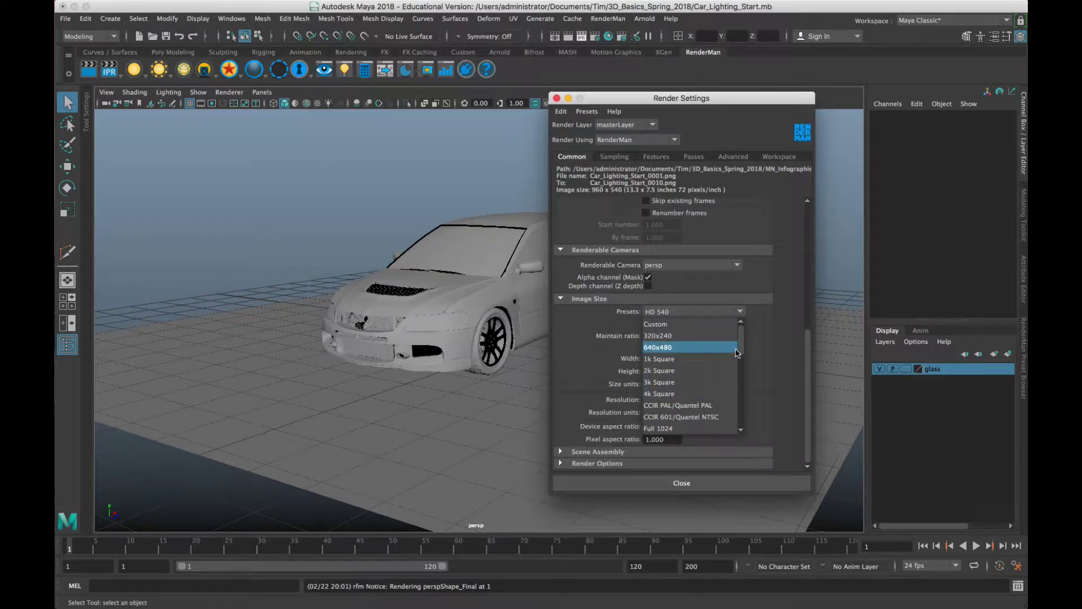
left_click_drag(743, 345, 743, 369)
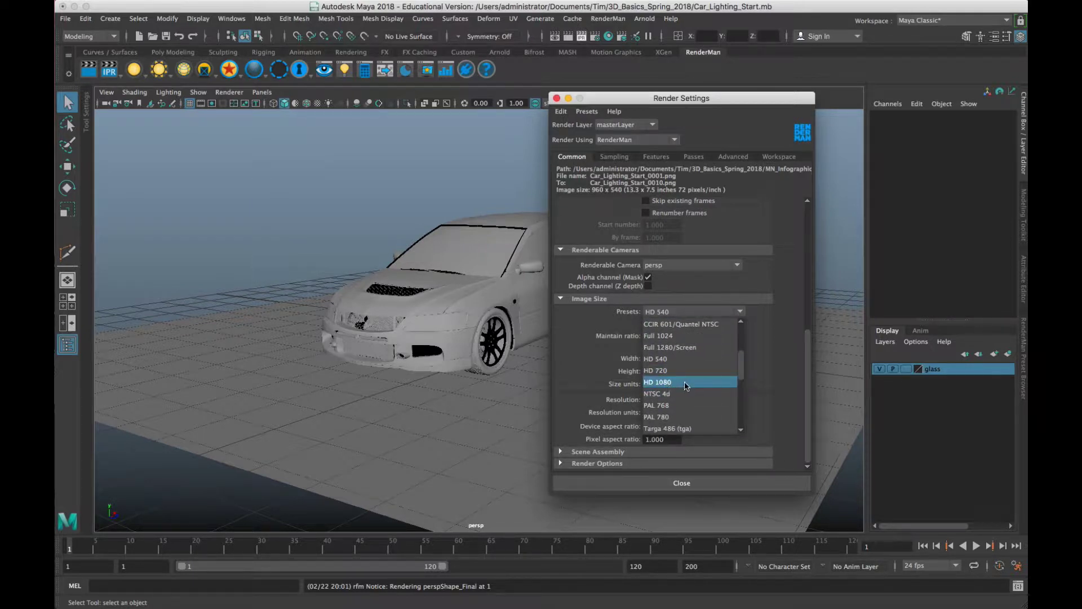
left_click_drag(740, 374, 742, 323)
left_click(683, 324)
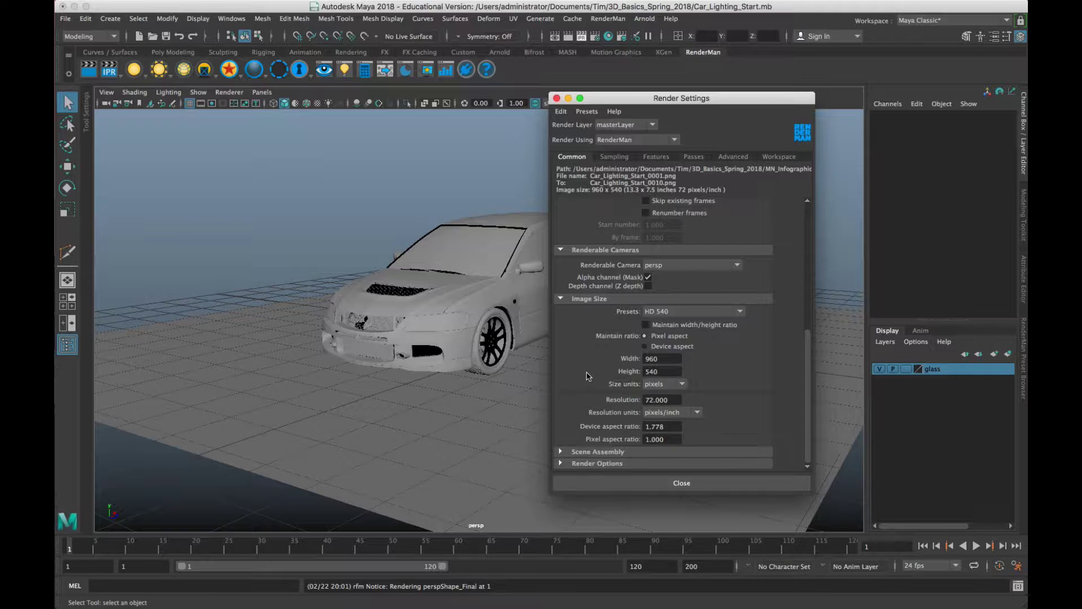
Expand the Scene Assembly and Render Options sections and examine RenderMan's Sampling settings, including IPR Samples and Integrator
left_click(589, 452)
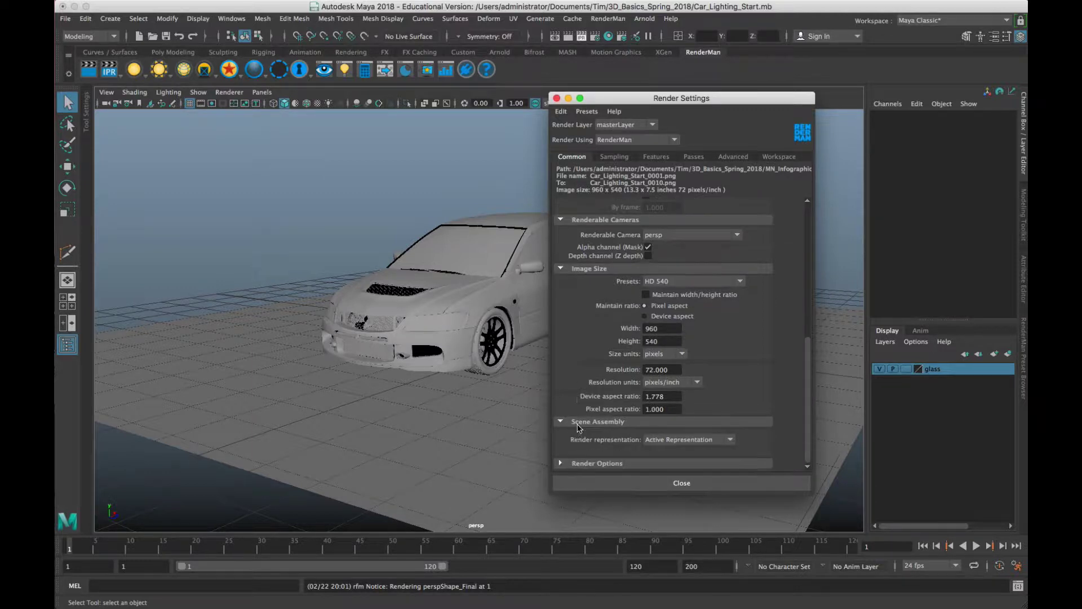
left_click(580, 462)
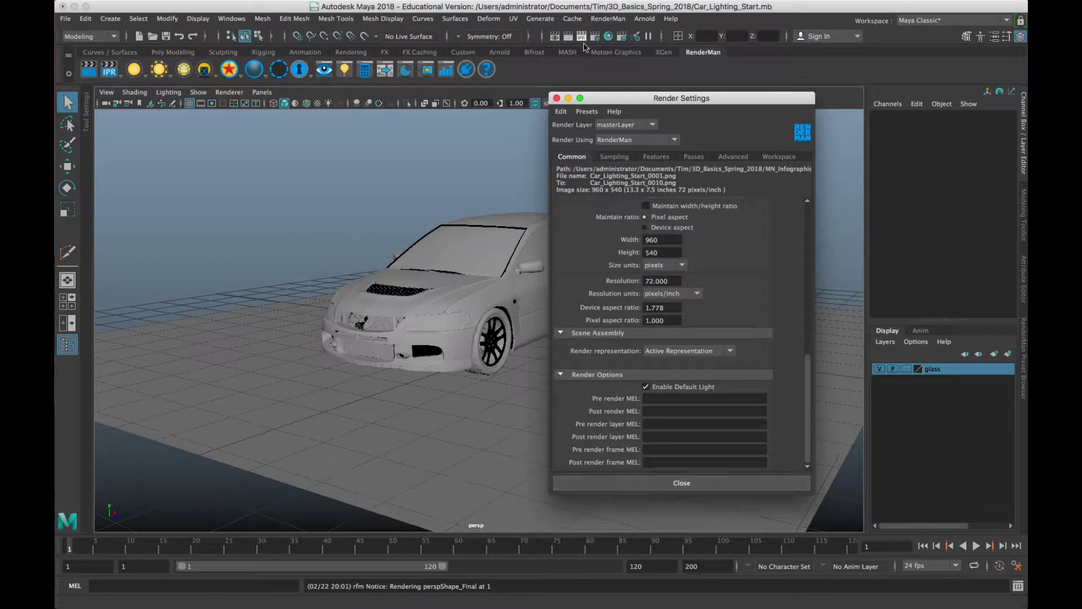
left_click(614, 156)
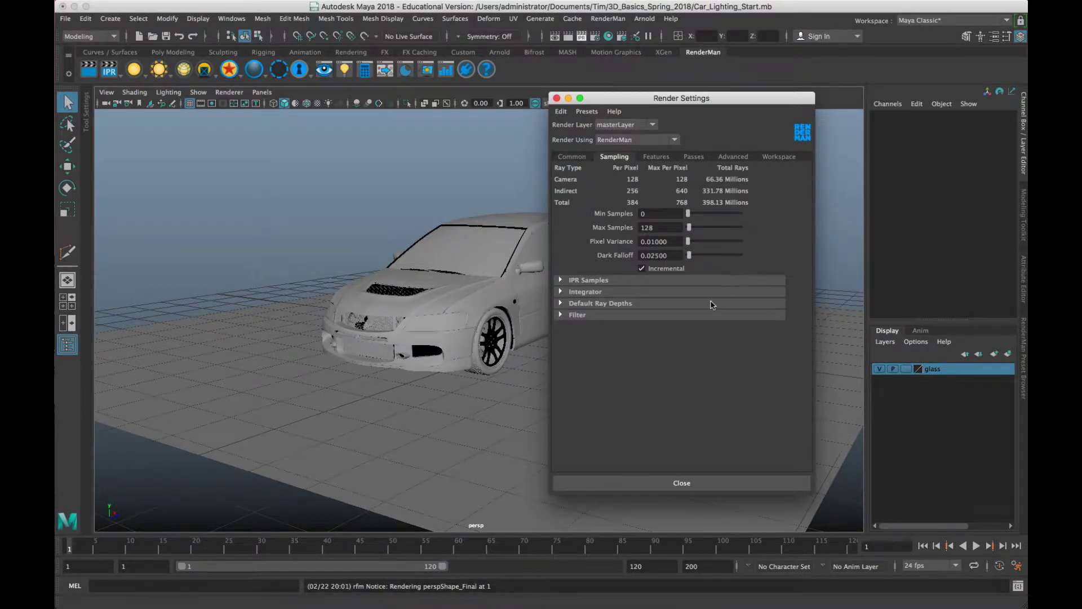
left_click(573, 282)
left_click(562, 283)
left_click(564, 293)
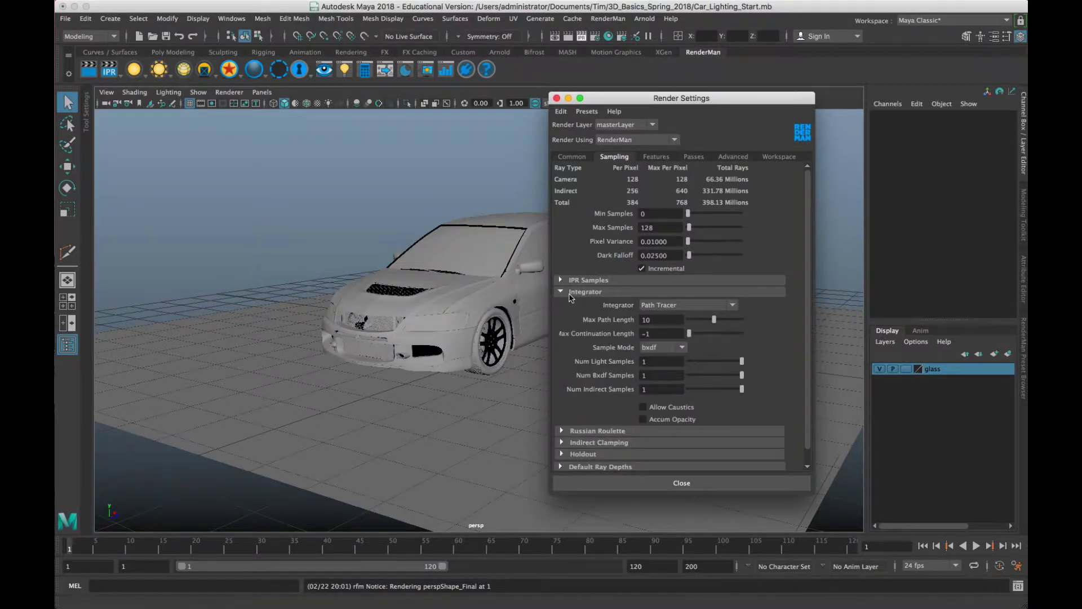
left_click(570, 294)
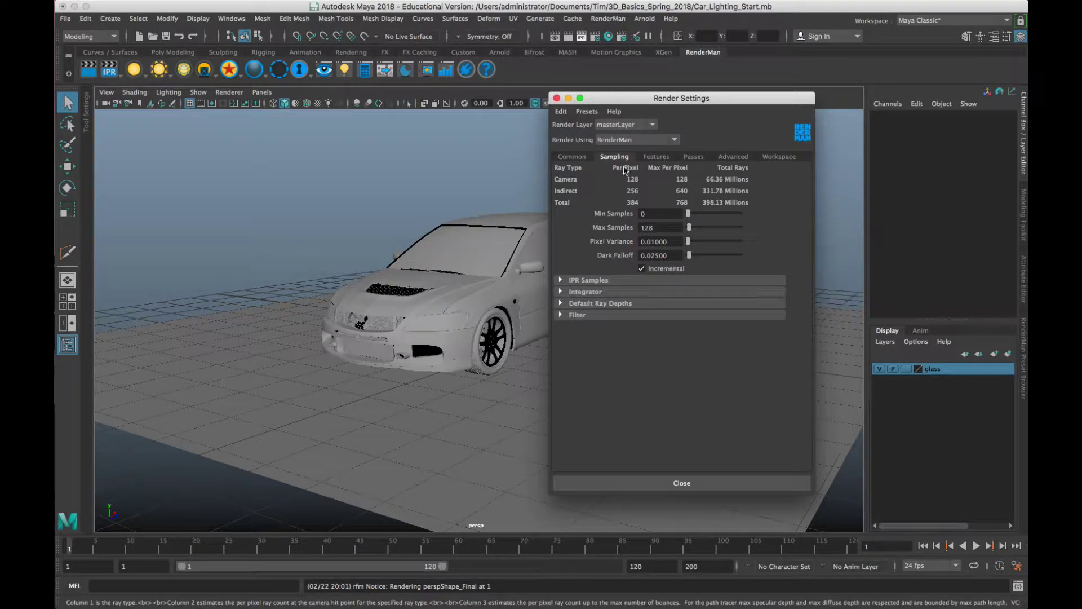
Examine RenderMan's Features, Passes and Advanced render settings, including motion blur and the pass outputs
left_click(656, 157)
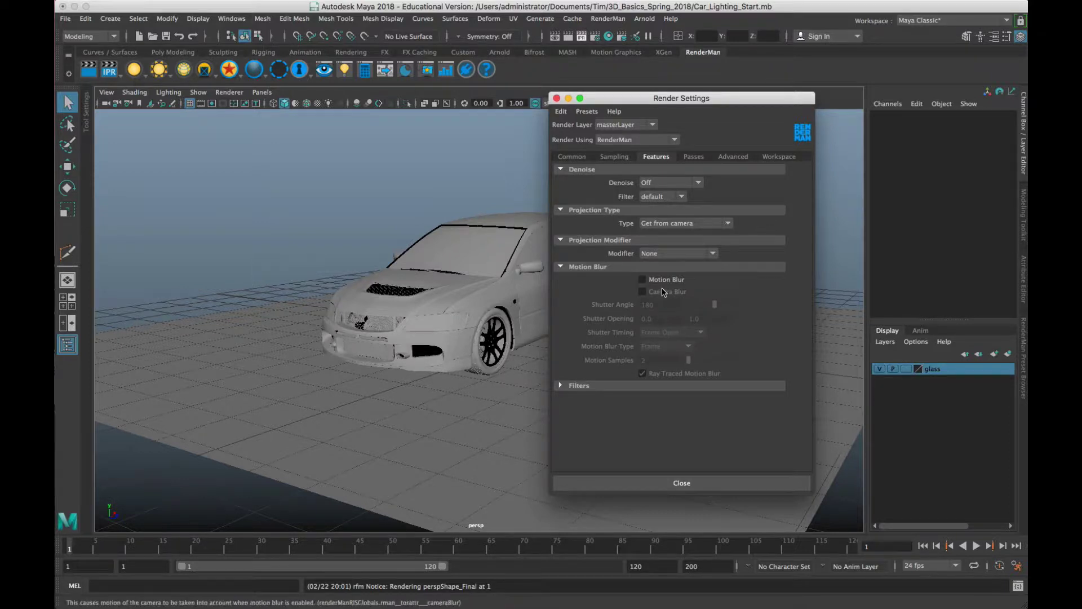
left_click(692, 159)
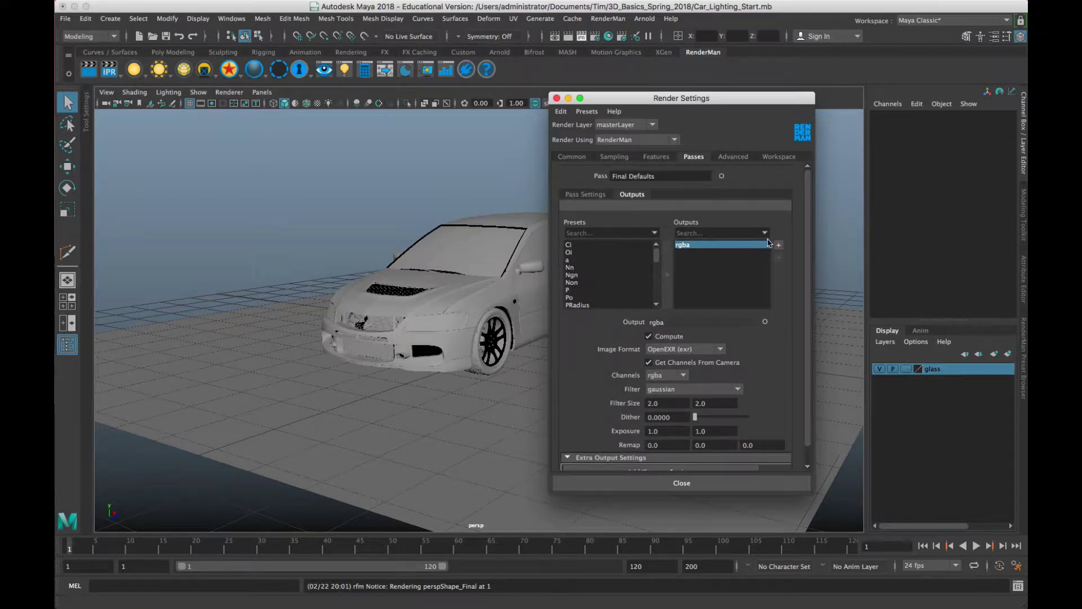
scroll(742, 344, "down", 2)
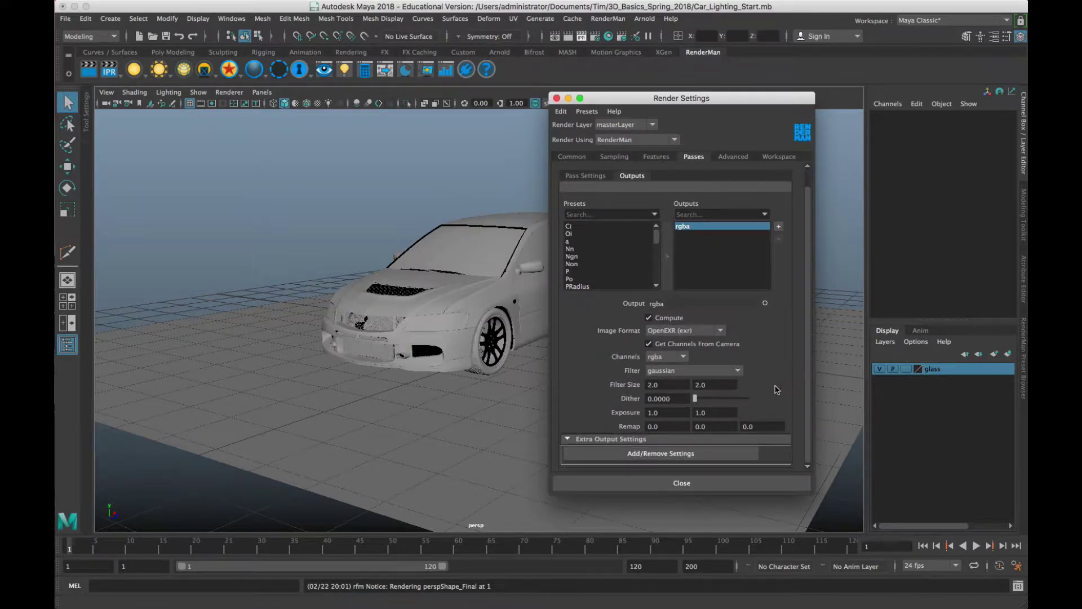
scroll(776, 386, "up", 2)
left_click(734, 157)
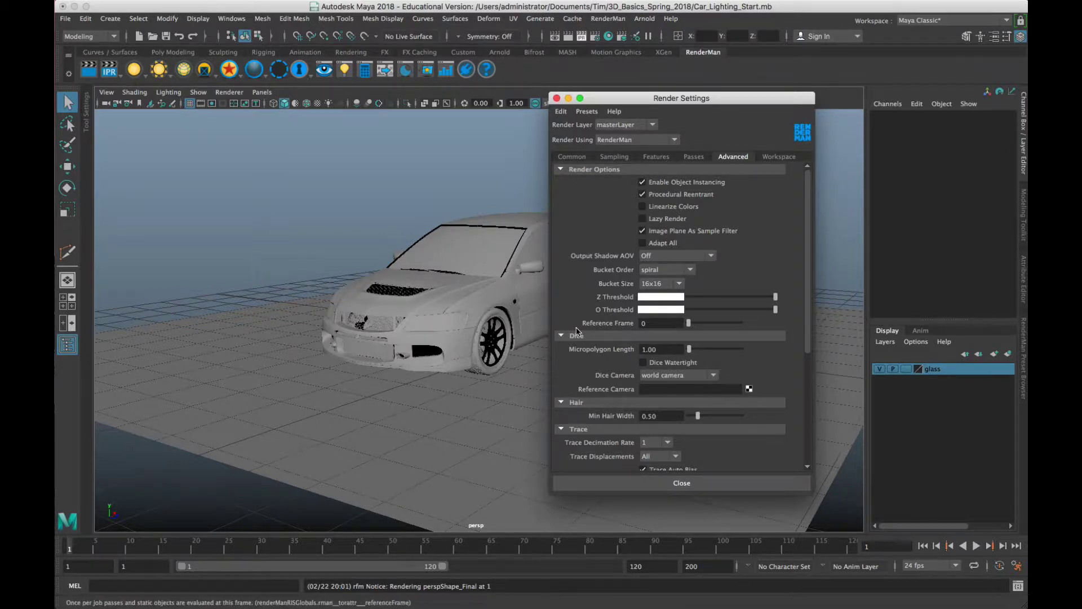
scroll(589, 466, "down", 6)
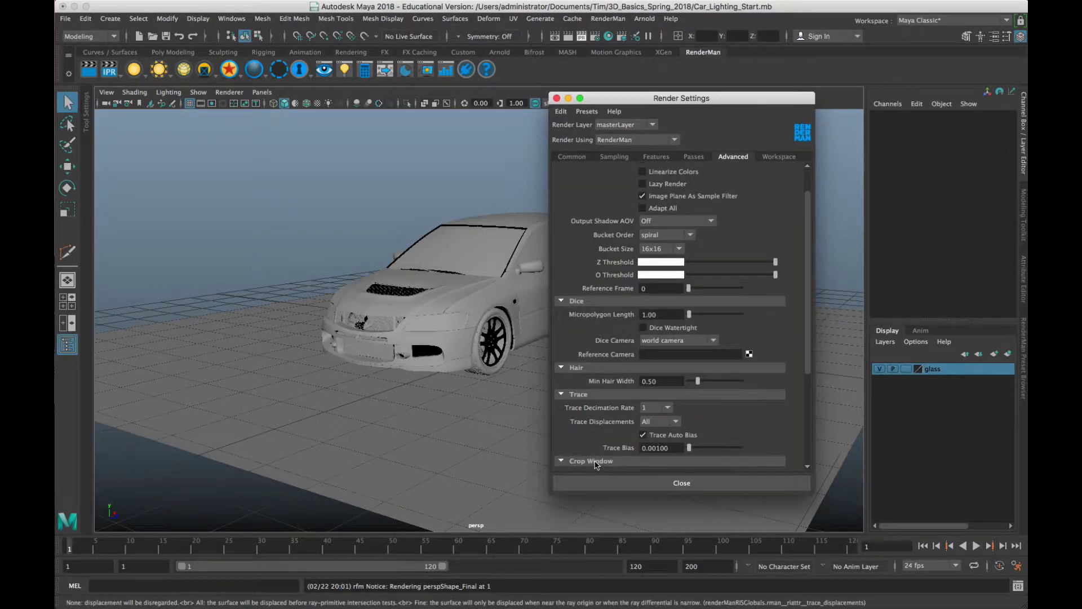
scroll(596, 466, "up", 6)
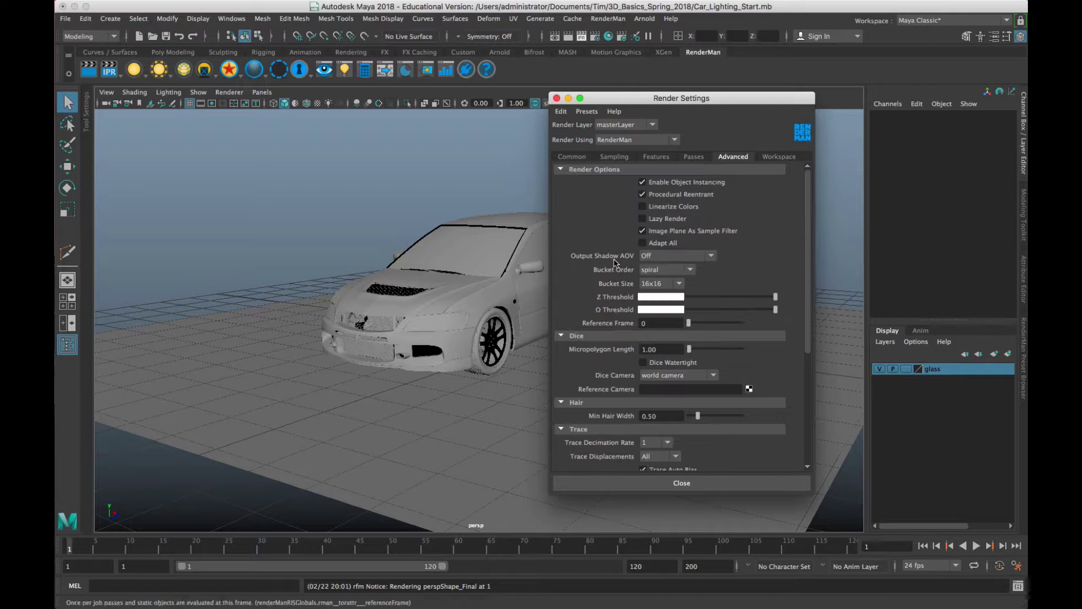
Look over RenderMan's Workspace settings, revisit the Advanced and Passes settings, and close Render Settings
left_click(774, 157)
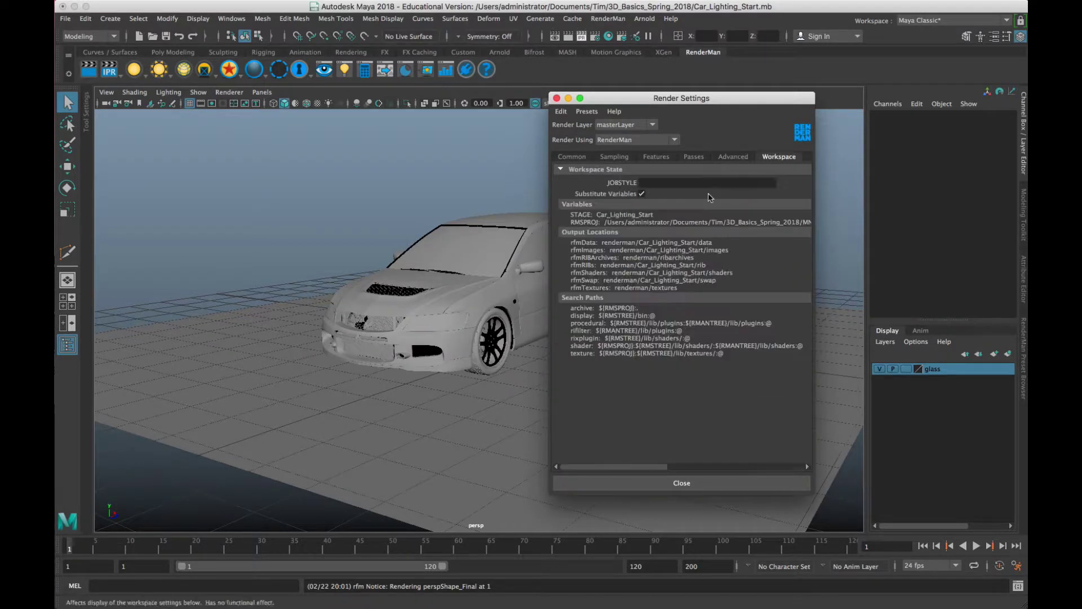
left_click(728, 158)
left_click(695, 157)
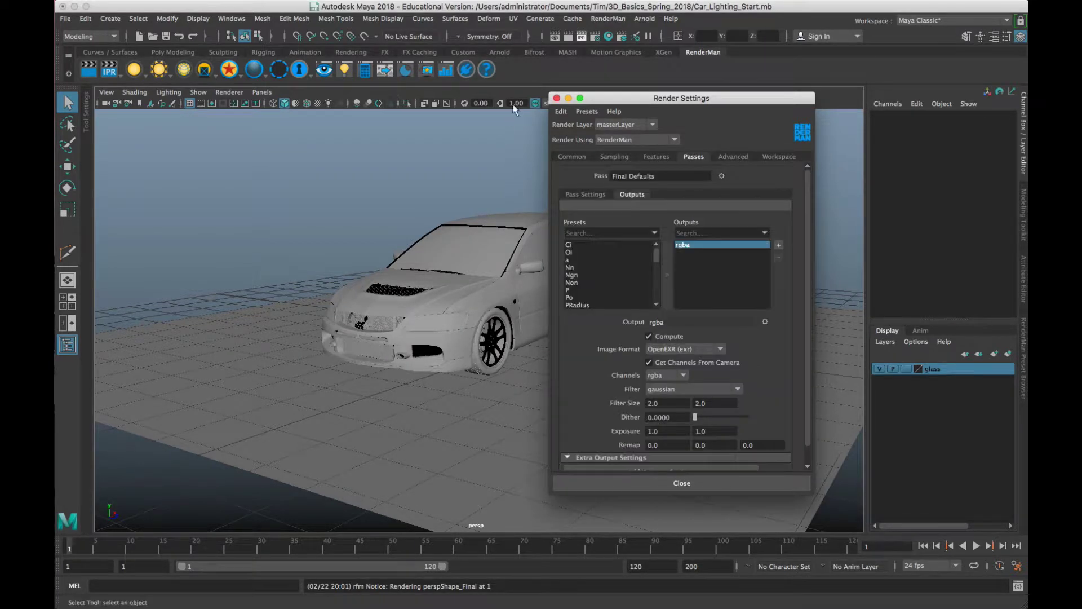
left_click(556, 98)
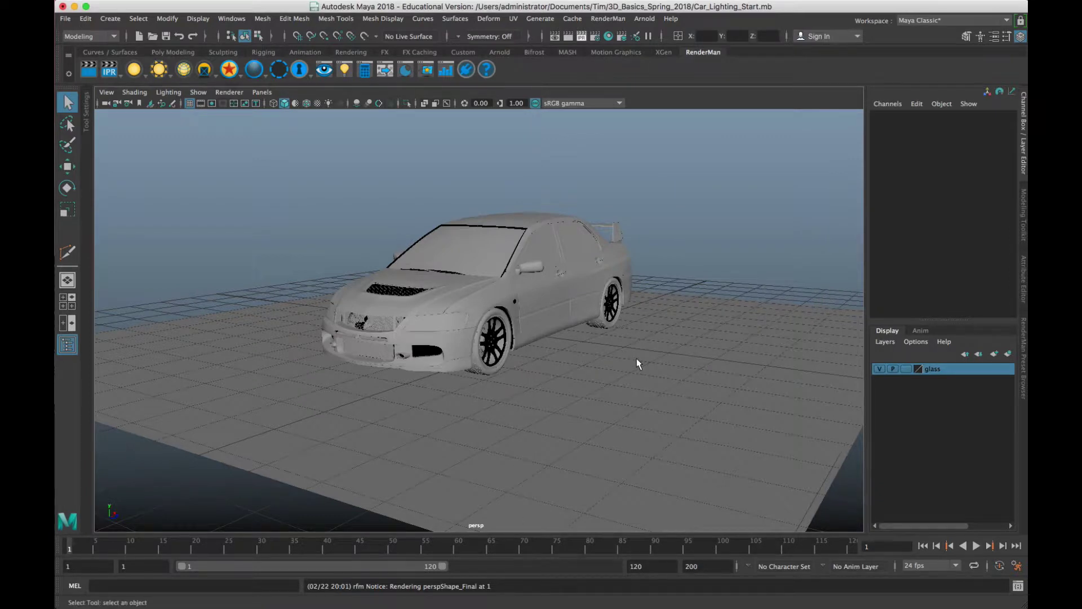
Render the current frame of the persp view with RenderMan and move the render window higher on the screen
left_click(570, 38)
left_click(569, 36)
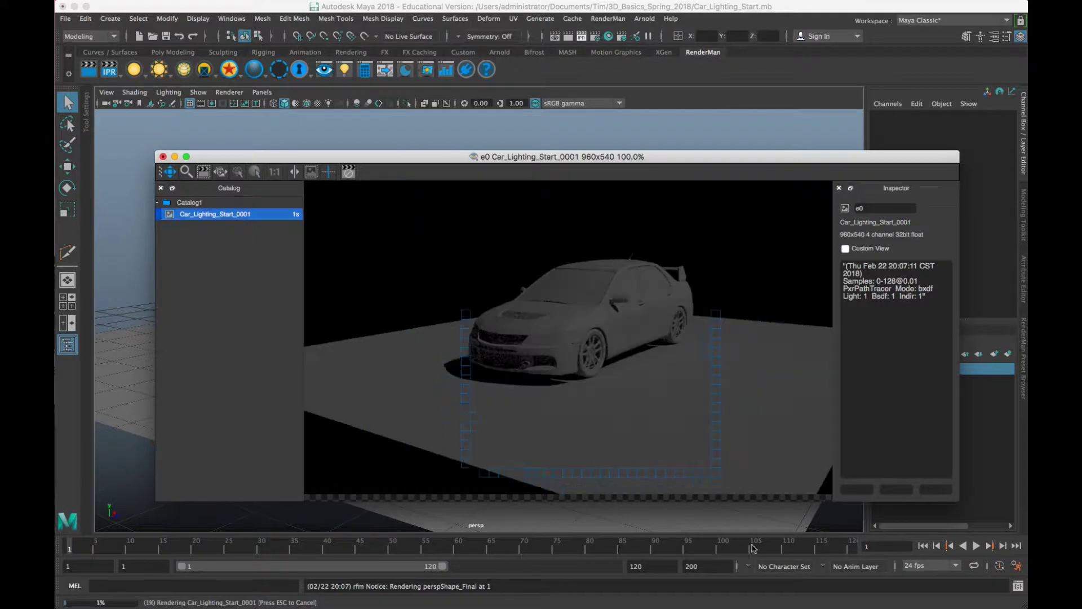
left_click_drag(435, 162, 437, 67)
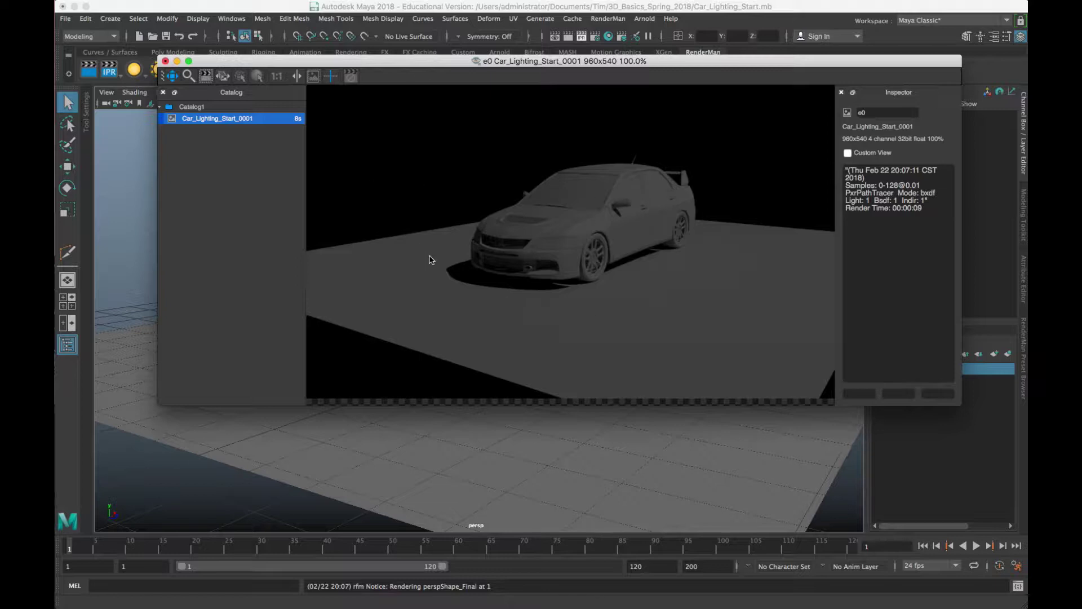
Check the samples and render time of the Car_Lighting_Start_0001 render, and close the render window without saving the session
left_click(209, 123)
left_click(266, 176)
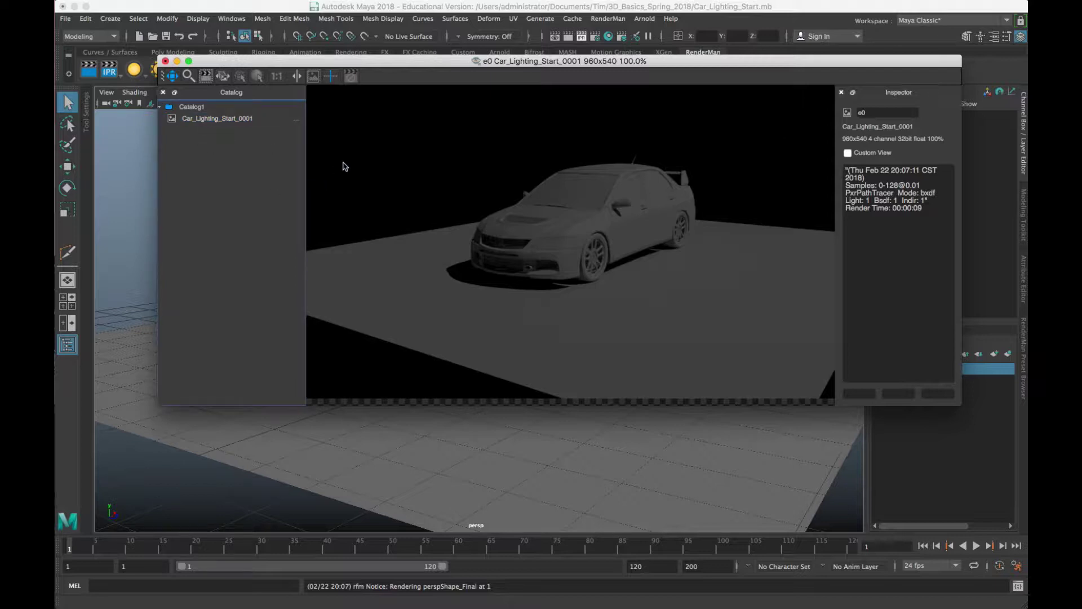
left_click(296, 119)
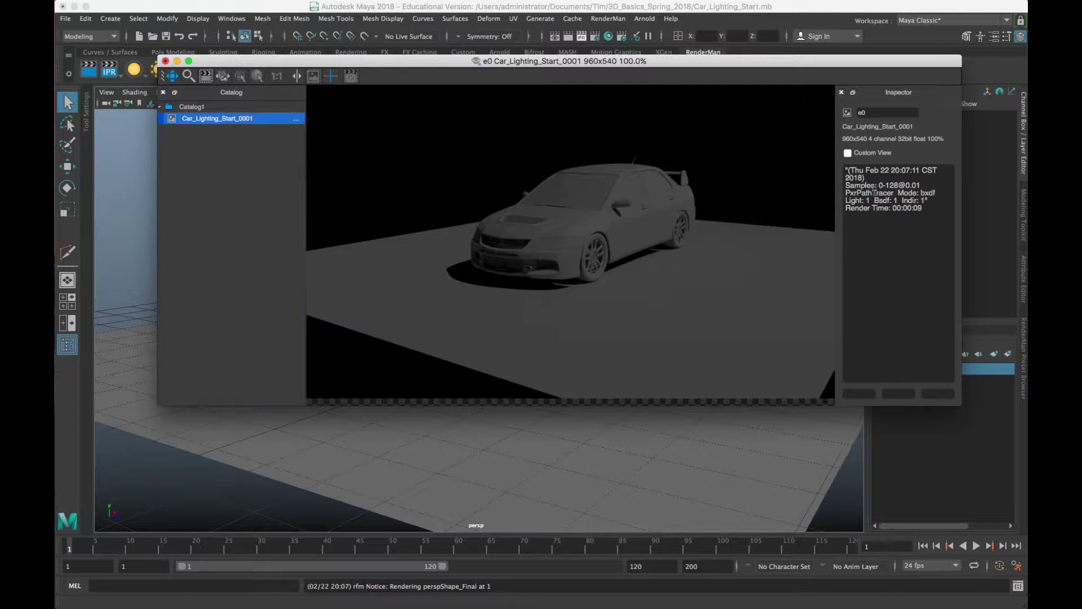
double_click(892, 185)
left_click(871, 223)
double_click(918, 208)
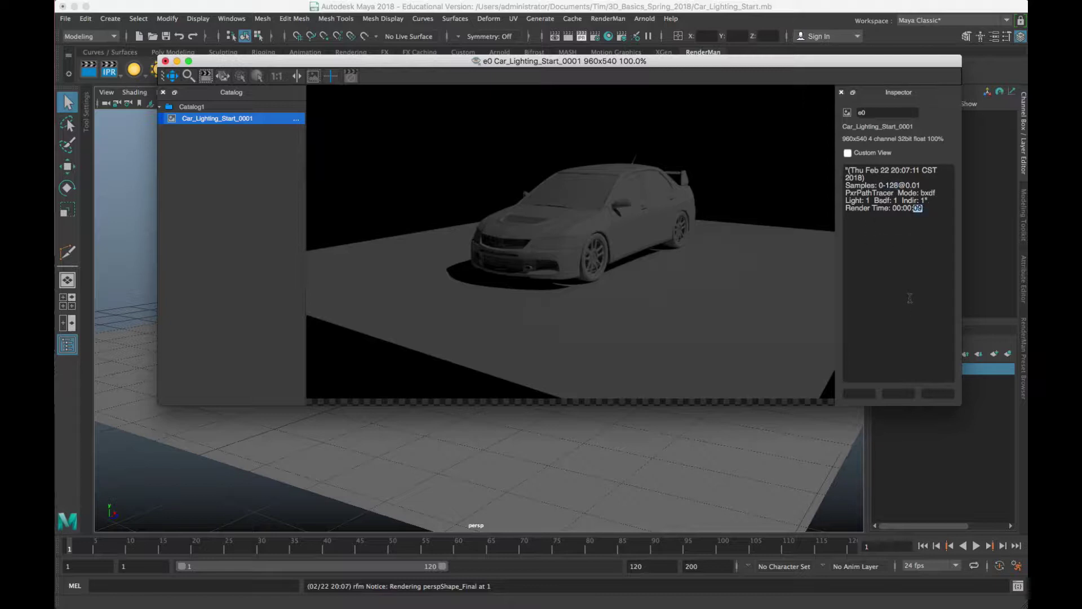
left_click(909, 243)
left_click(165, 60)
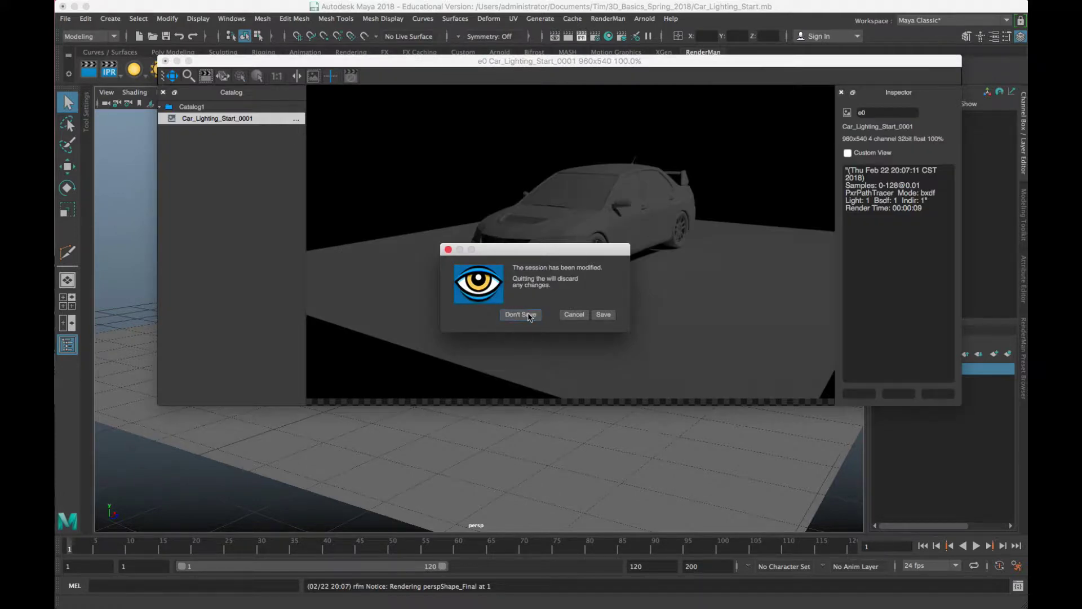
left_click(528, 316)
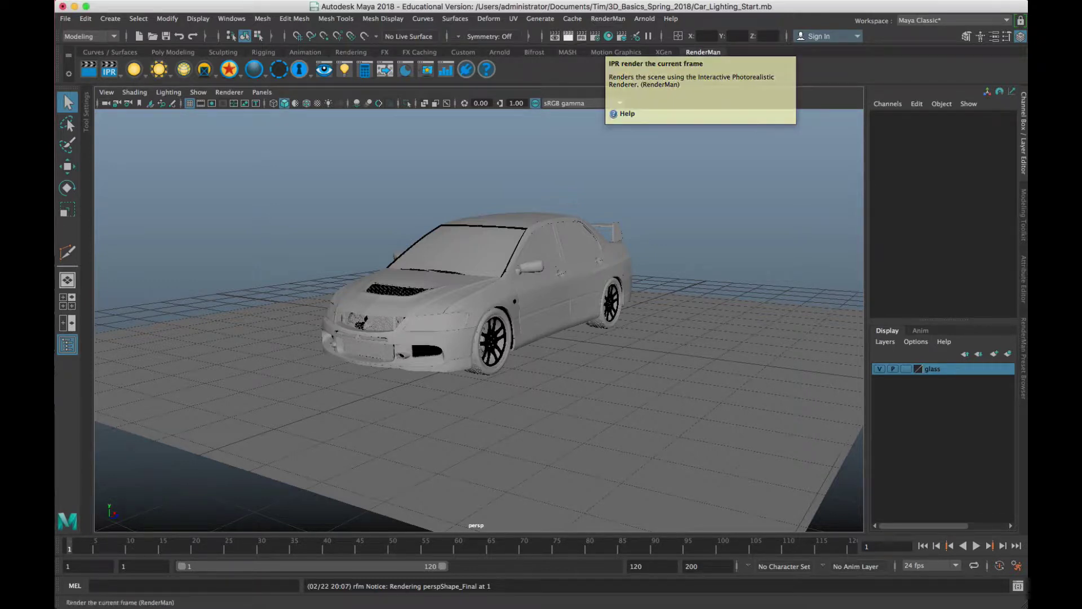
left_click(580, 38)
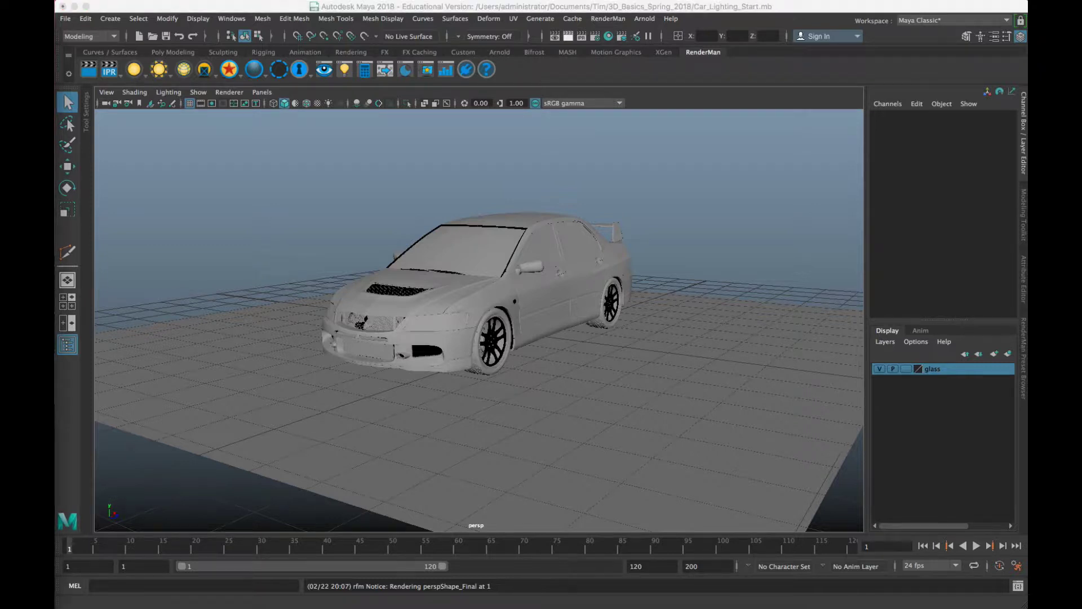
type("r ma")
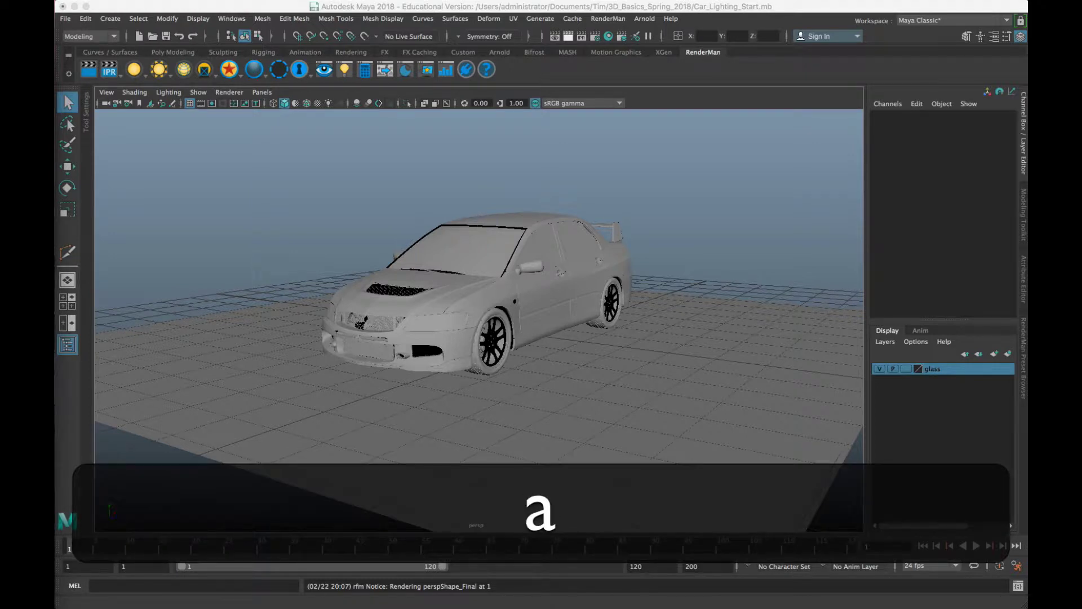
key("Down")
type("rd")
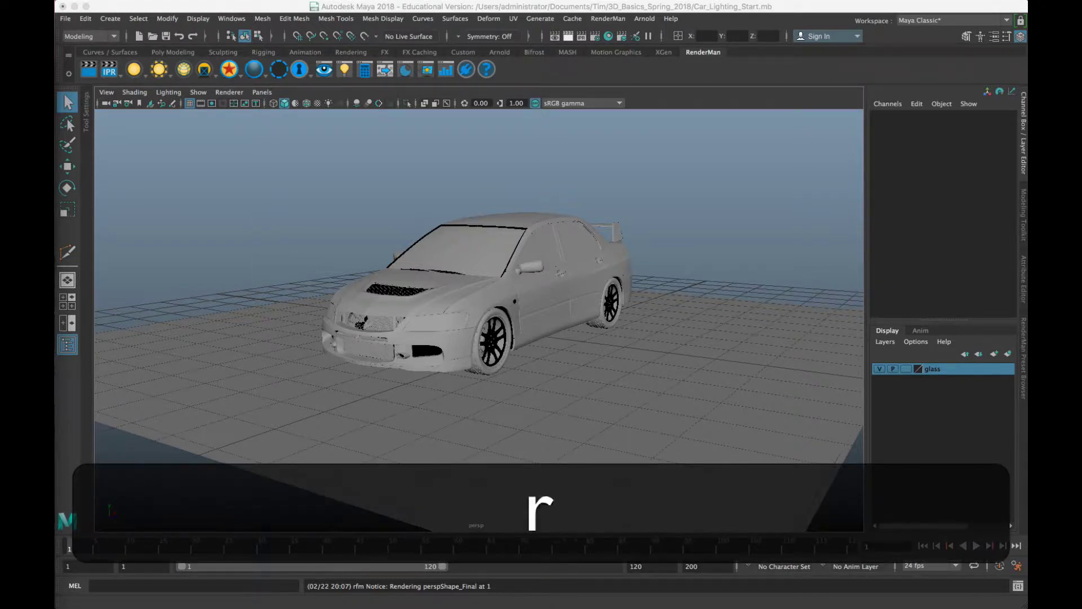
key("Return")
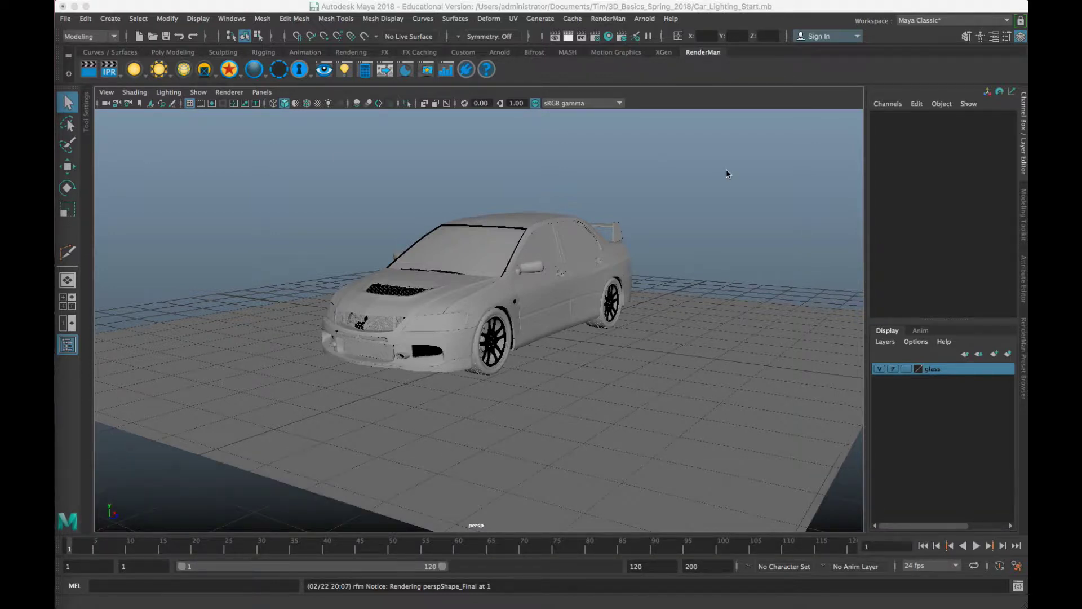
left_click(368, 257)
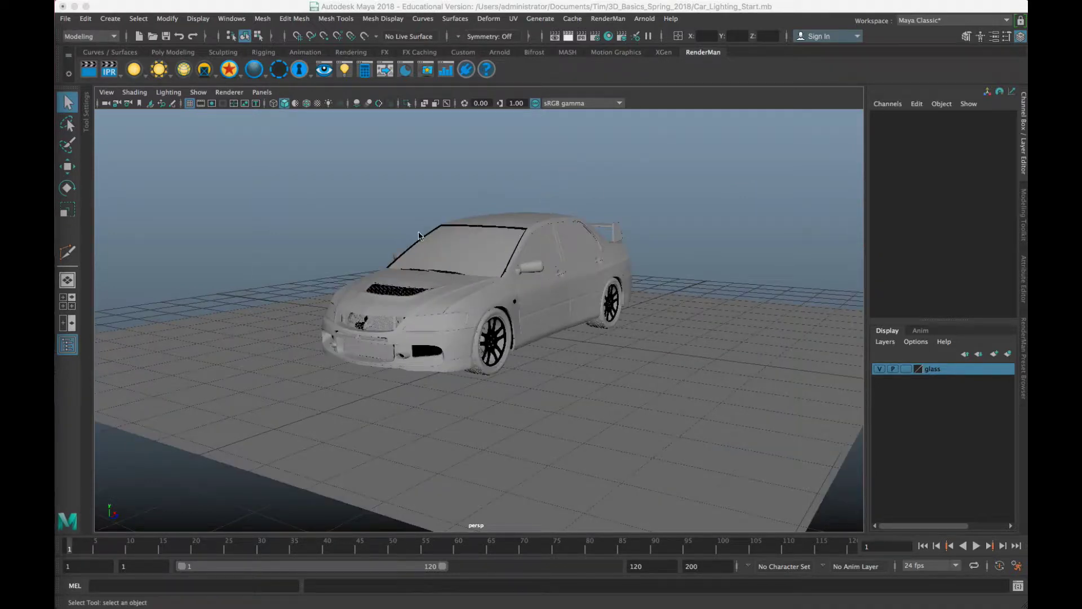
Start a RenderMan IPR render of the persp view and orbit towards the car's front to check the live update
left_click(580, 35)
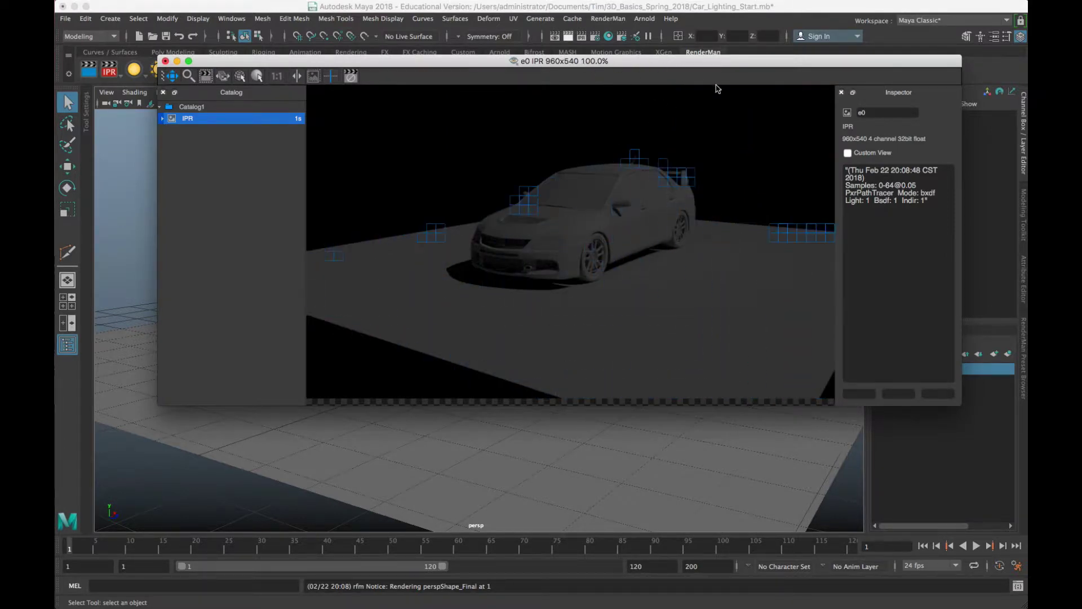
left_click_drag(592, 67, 808, 15)
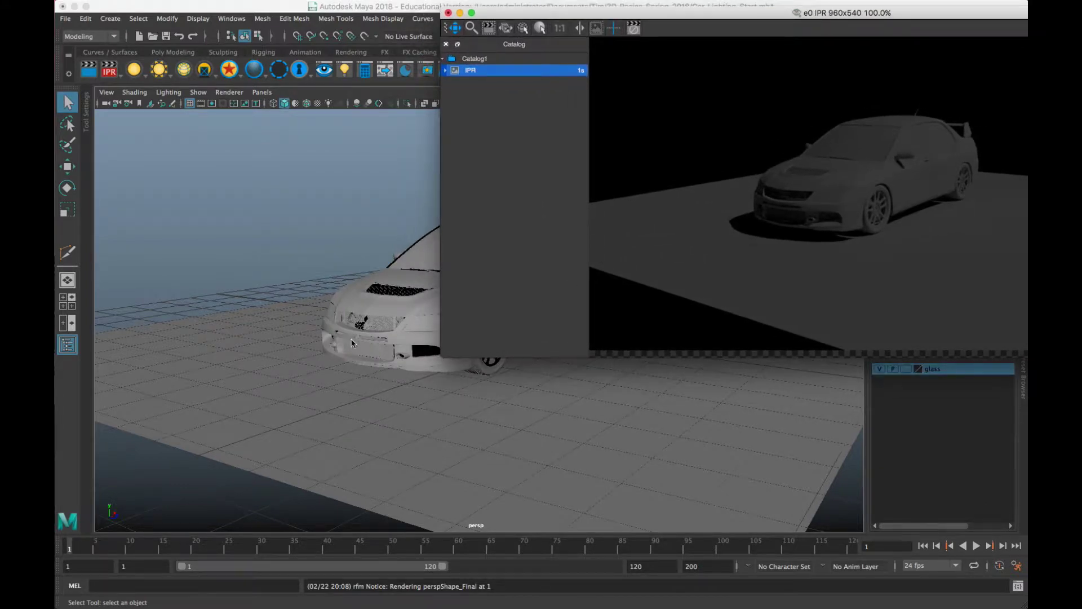
left_click_drag(352, 342, 391, 342, "alt")
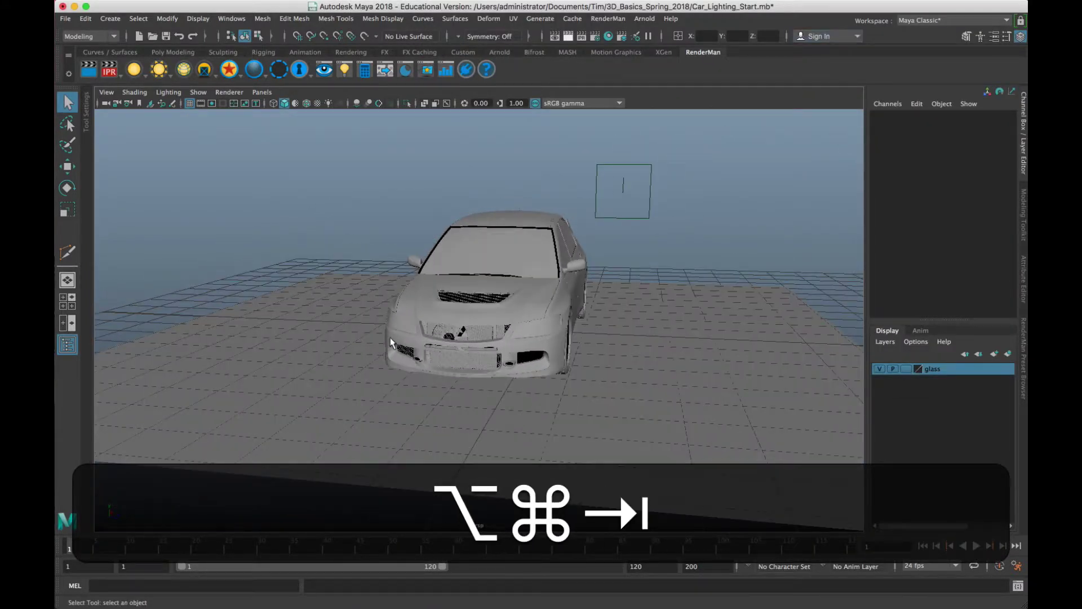
key("super+Tab")
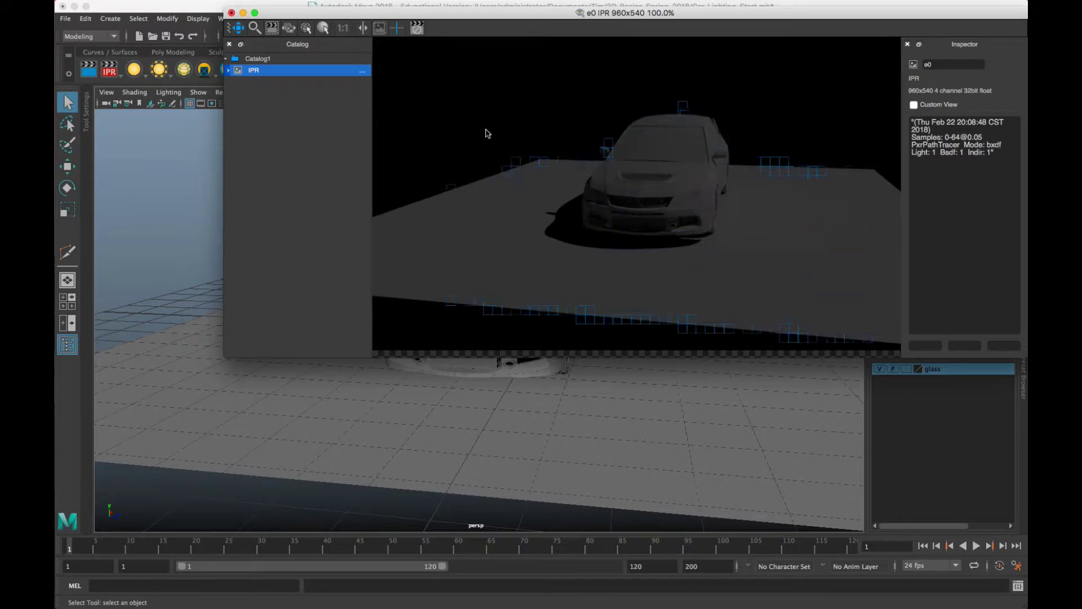
Place the IPR render window beneath the visible part of the viewport and orbit around the car to compare both views
left_click_drag(439, 17, 533, 97)
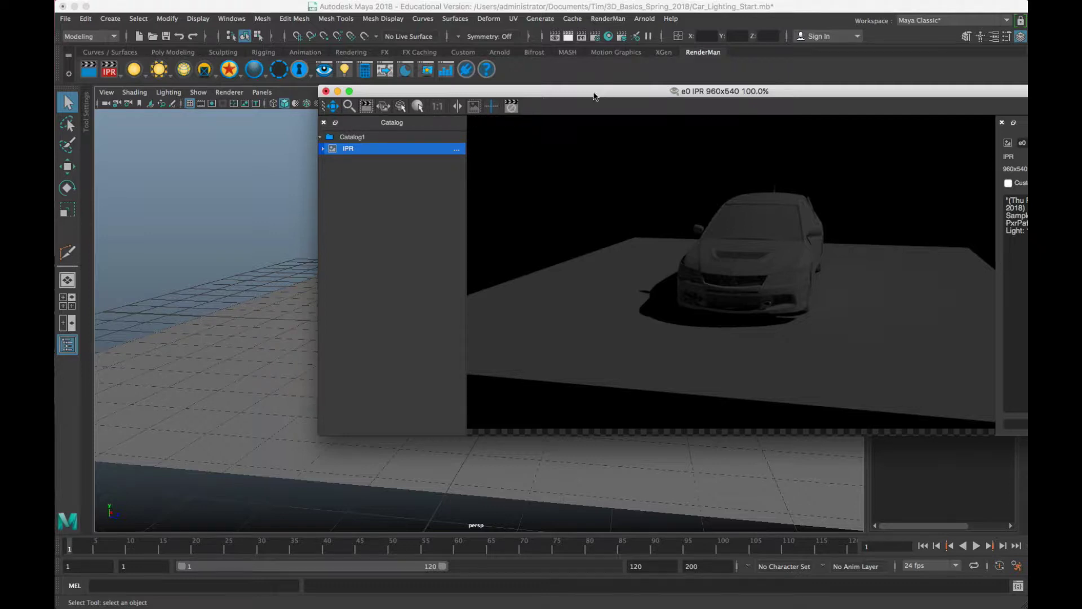
left_click_drag(594, 97, 396, 97)
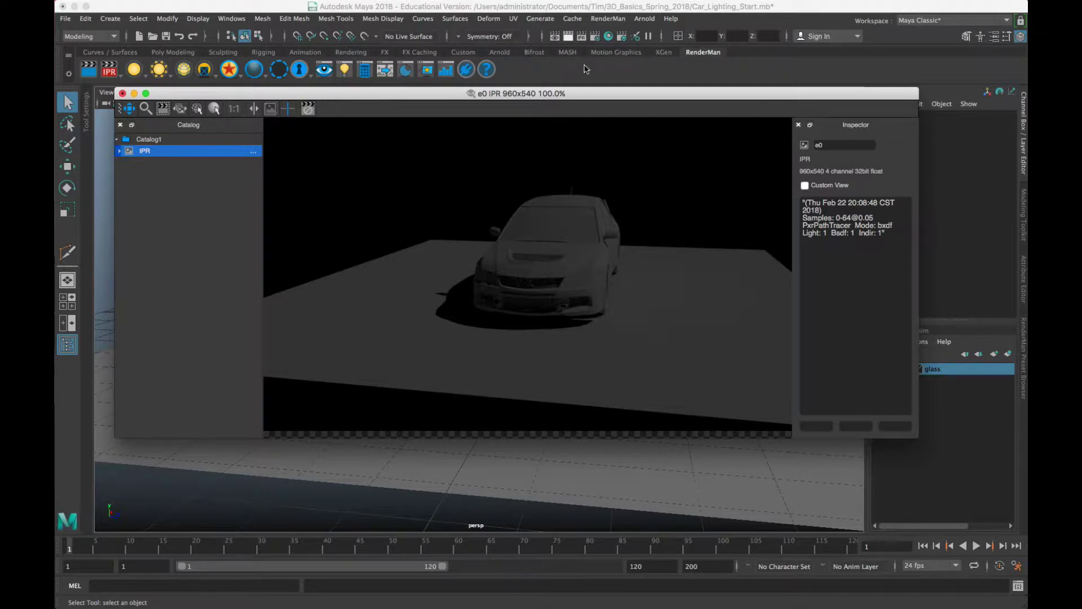
left_click_drag(558, 96, 0, 96)
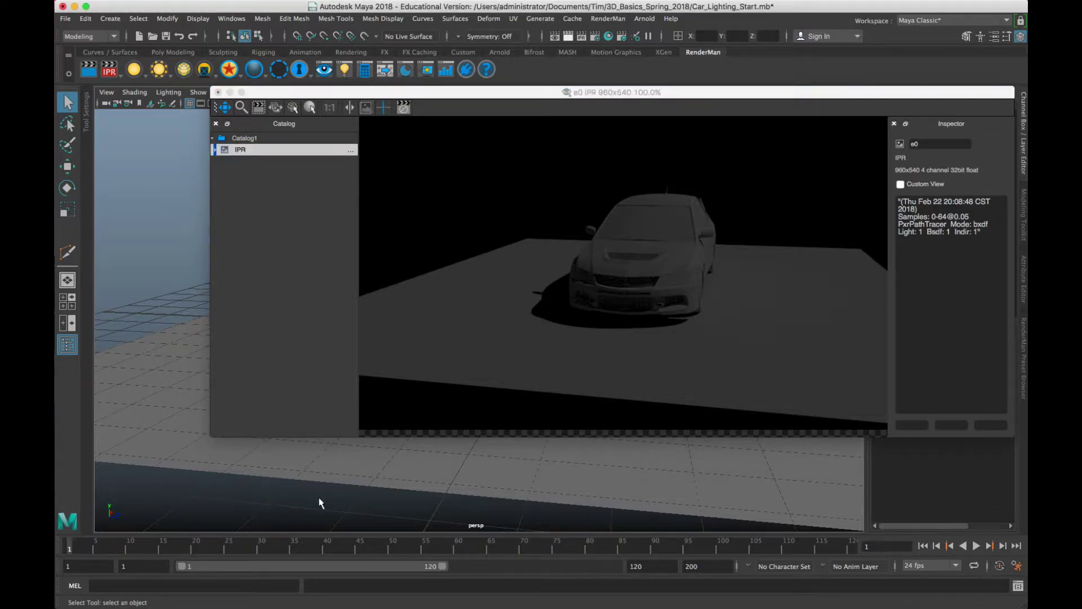
left_click_drag(413, 92, 294, 336)
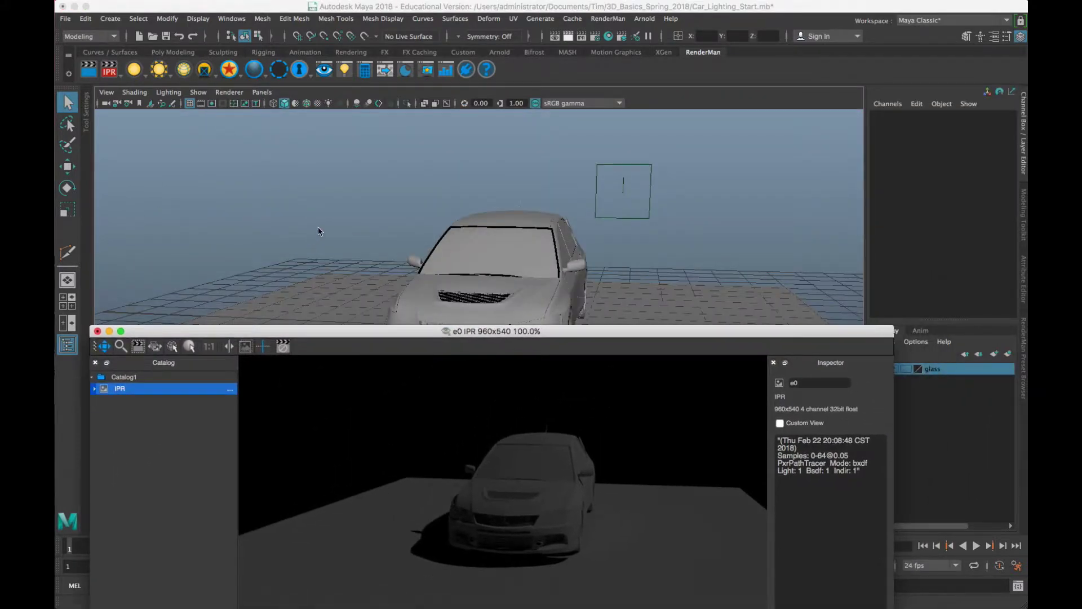
left_click(321, 229)
left_click_drag(332, 233, 375, 236, "alt")
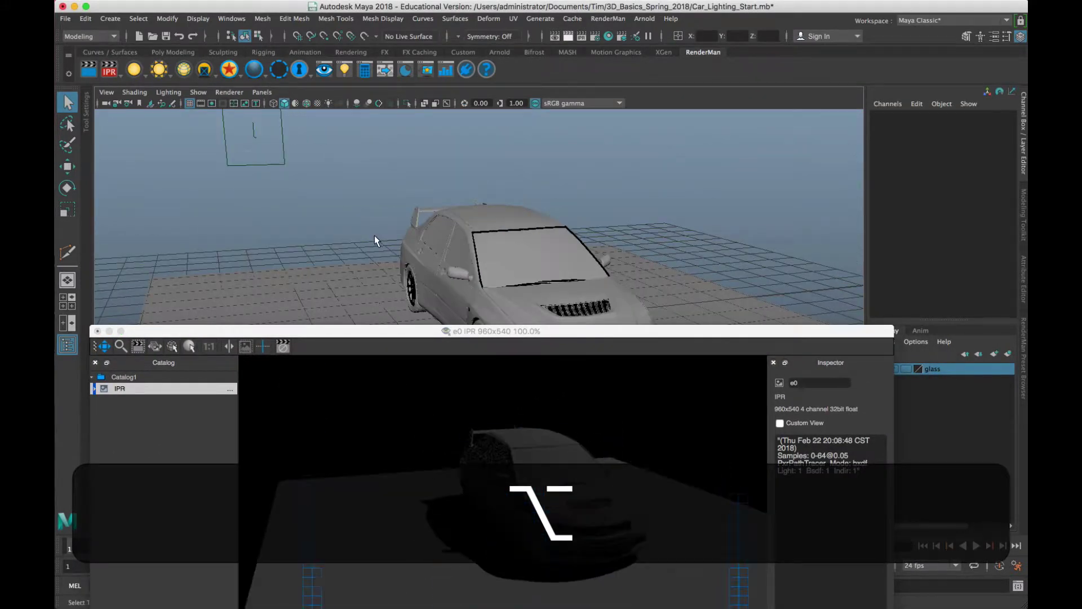
left_click_drag(294, 178, 580, 210, "alt")
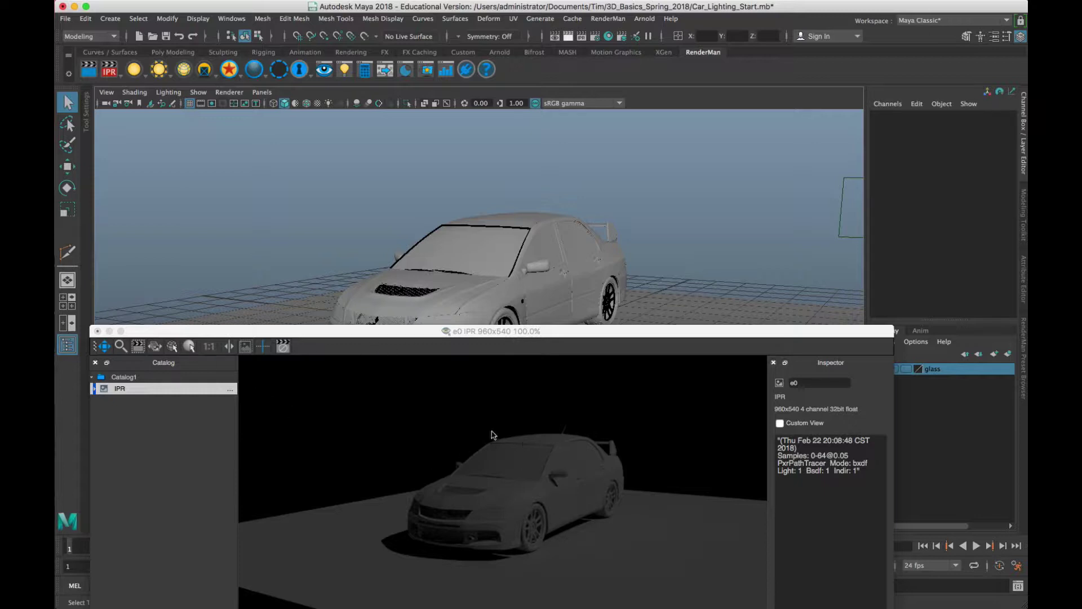
Set a small IPR crop region around the car's front wheel in the rendered image
left_click(457, 489)
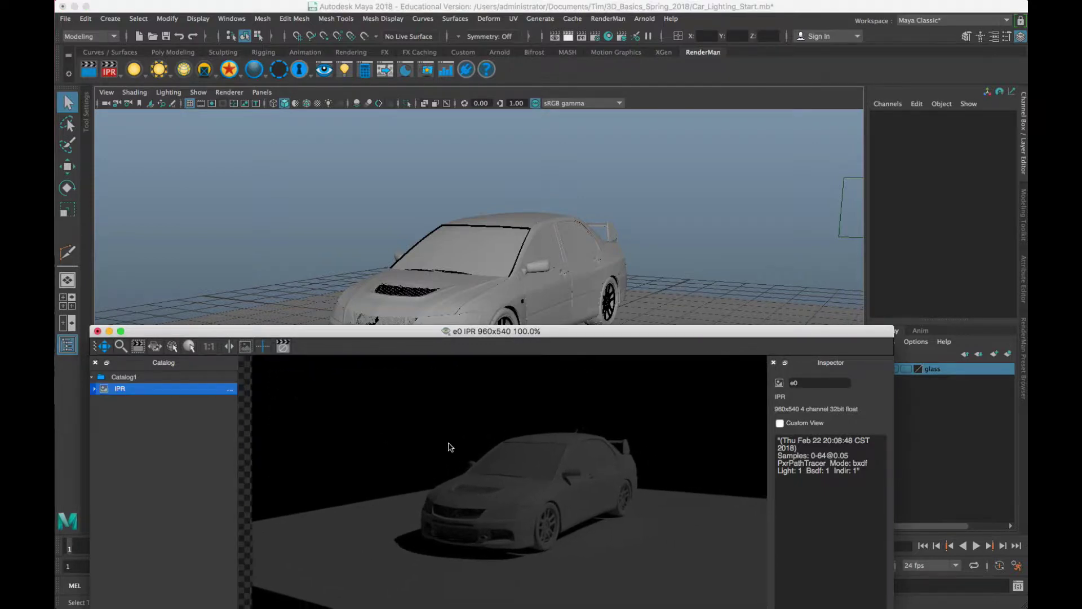
left_click(138, 347)
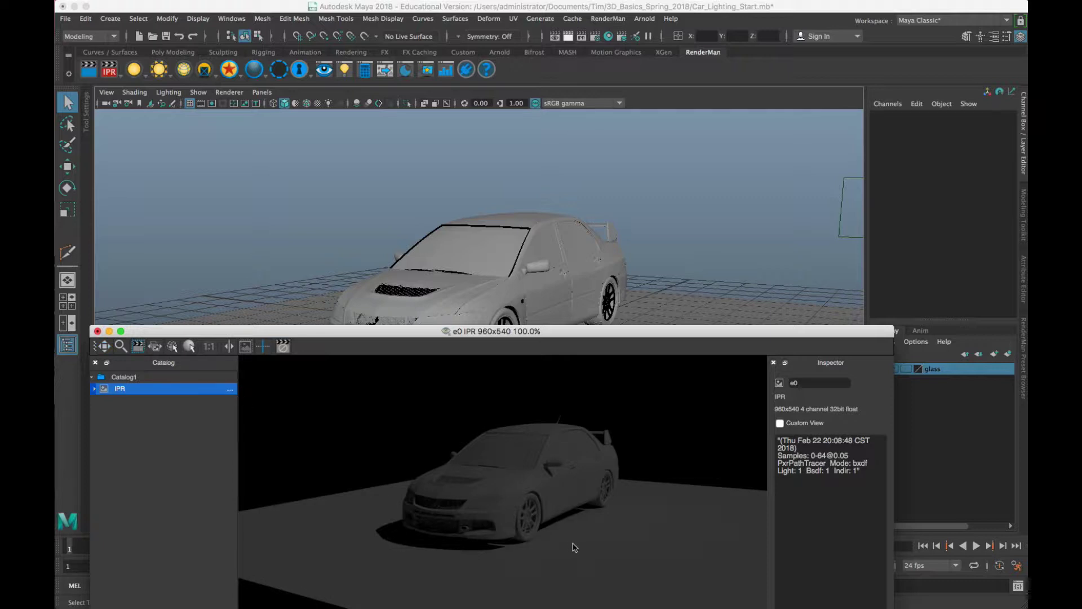
left_click_drag(502, 496, 565, 555)
Orbit the perspective view slightly and zoom in on the car to check how the cropped IPR region re-renders
key("alt+super+Tab")
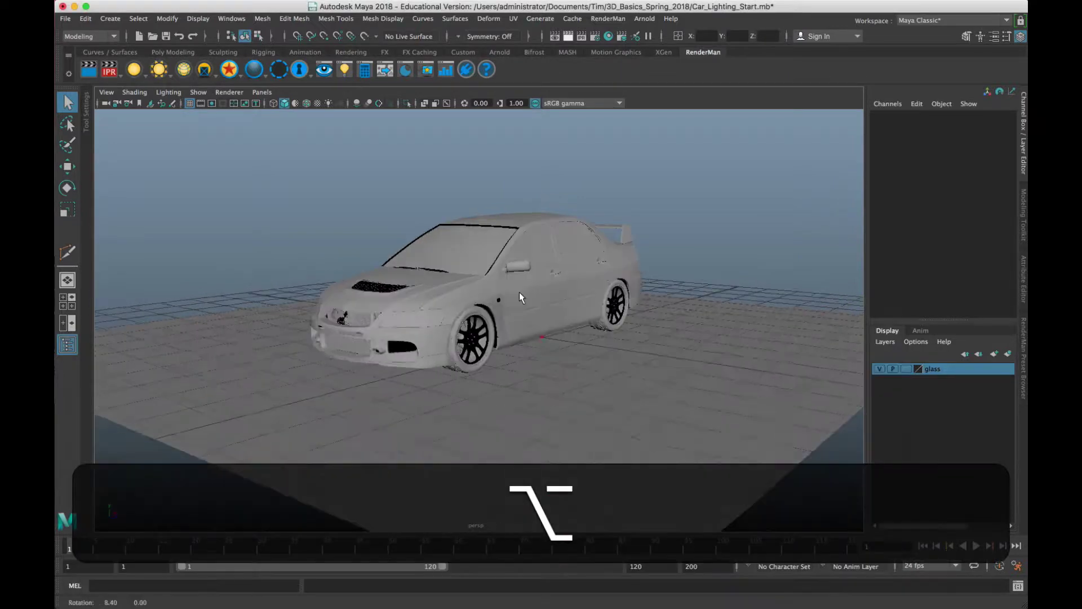
key("super+Tab")
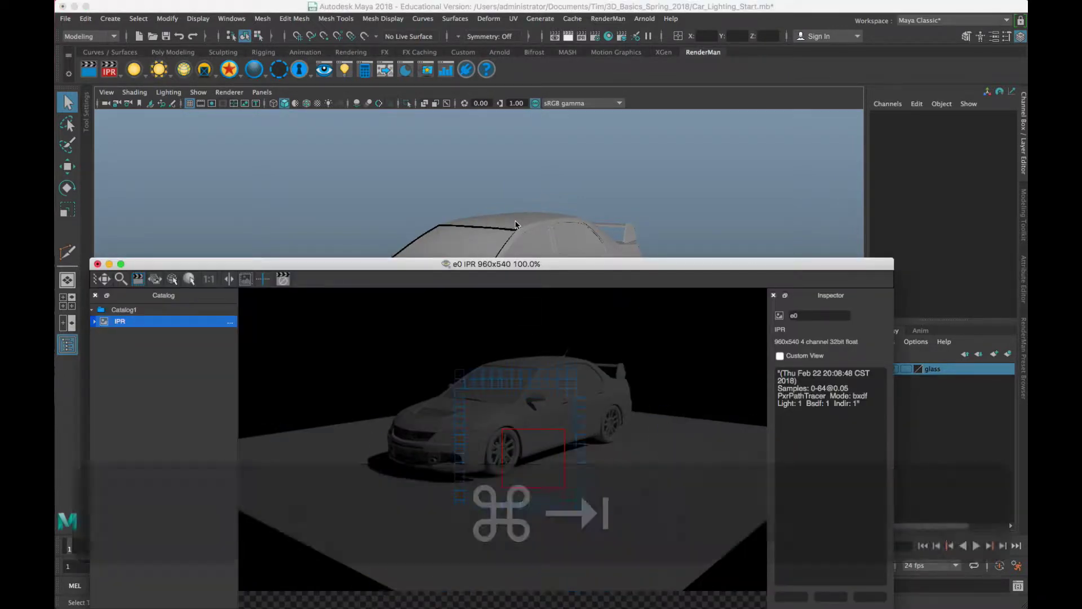
left_click_drag(517, 222, 533, 248, "alt")
key("alt+super+Tab")
key("super+Tab")
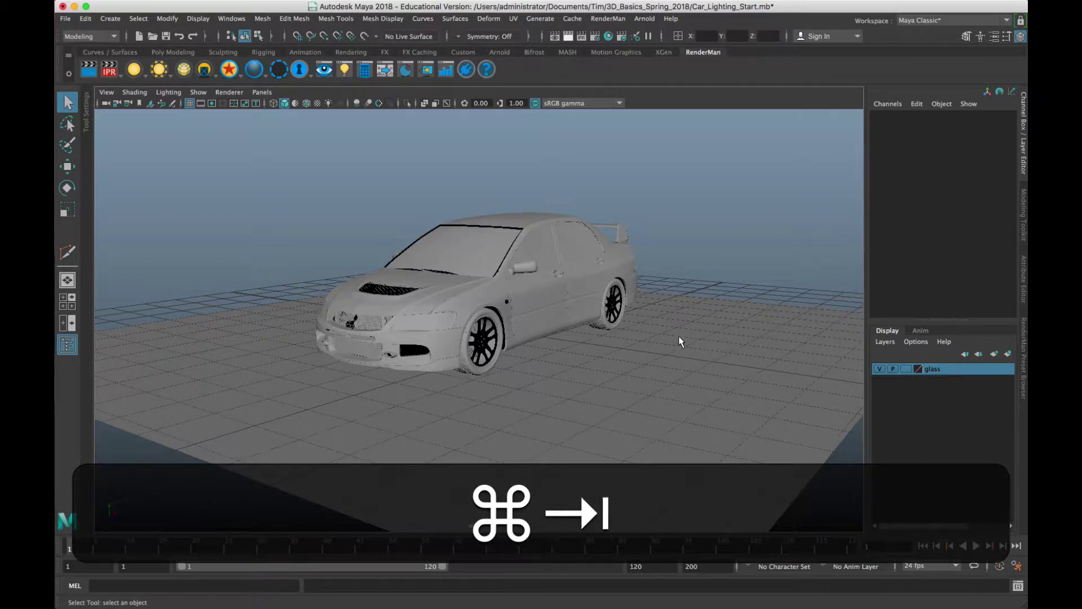
scroll(528, 236, "up", 5)
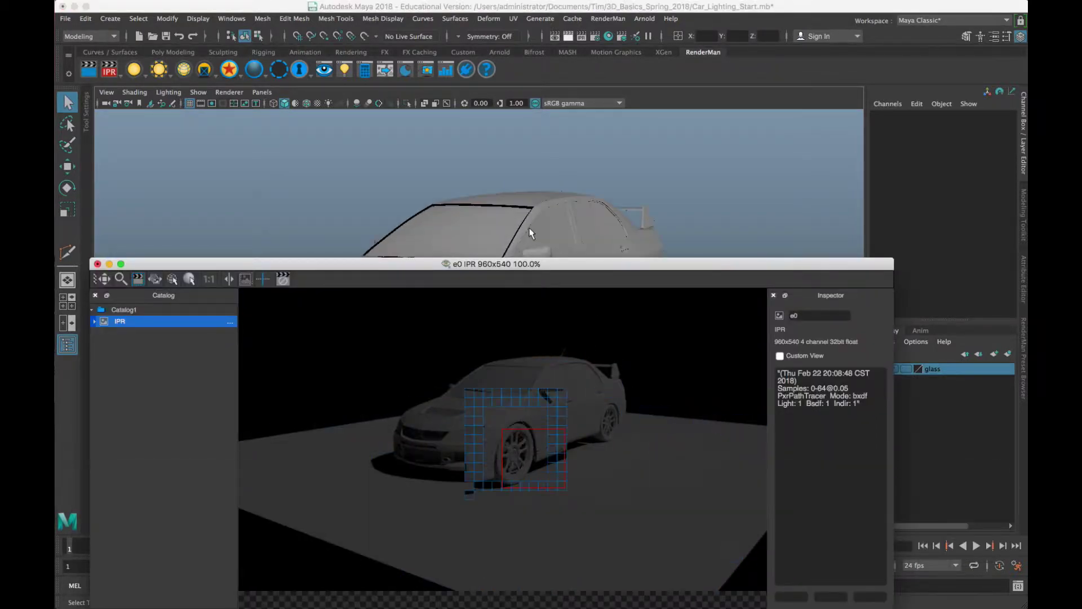
scroll(530, 232, "down", 3)
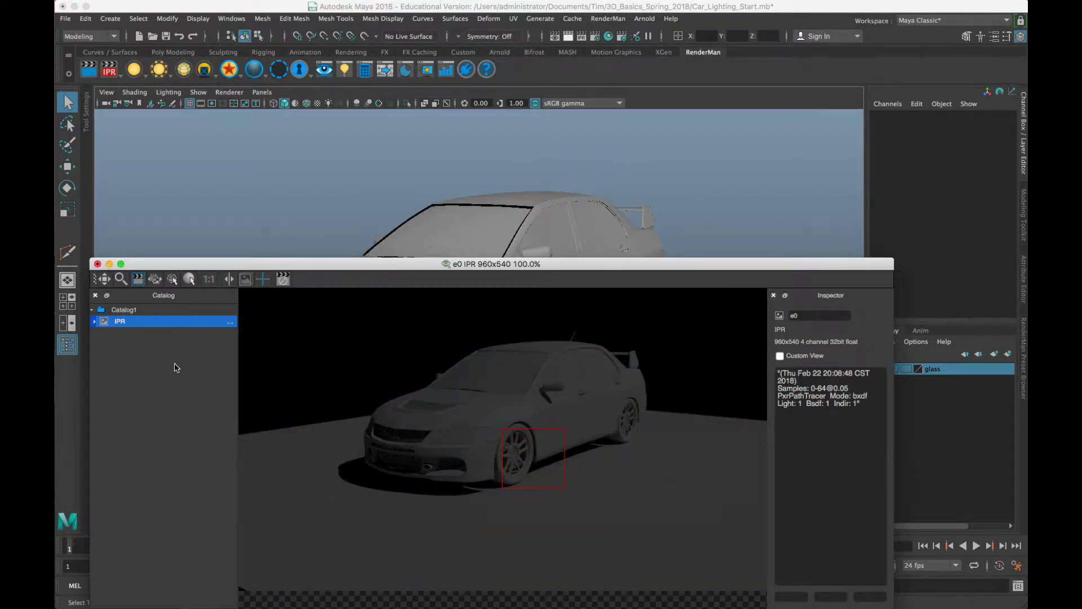
Close the IPR render window and discard the changes to its session
left_click(583, 38)
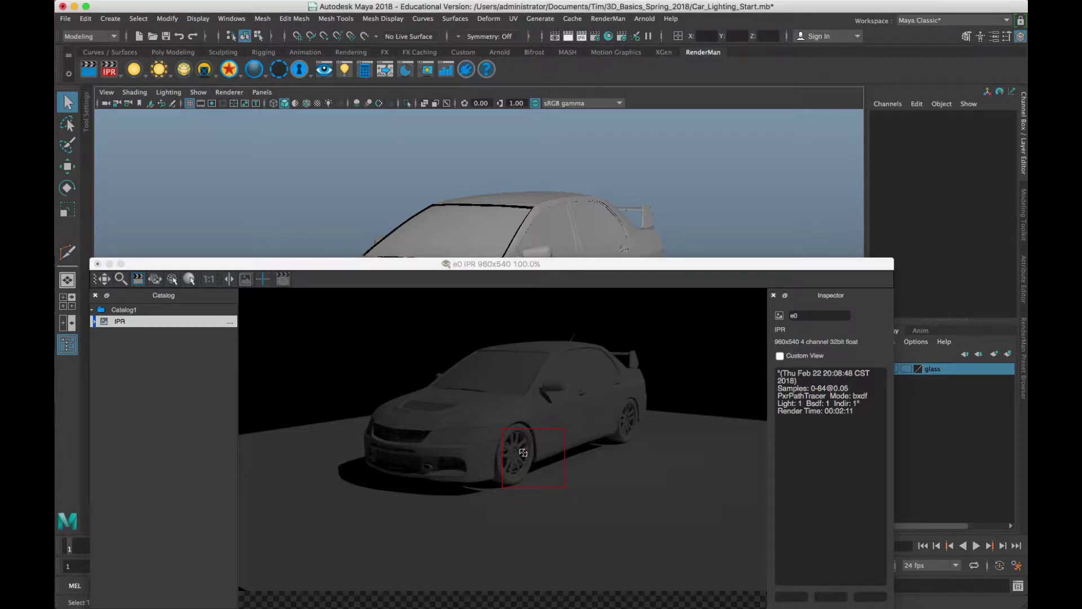
left_click(96, 328)
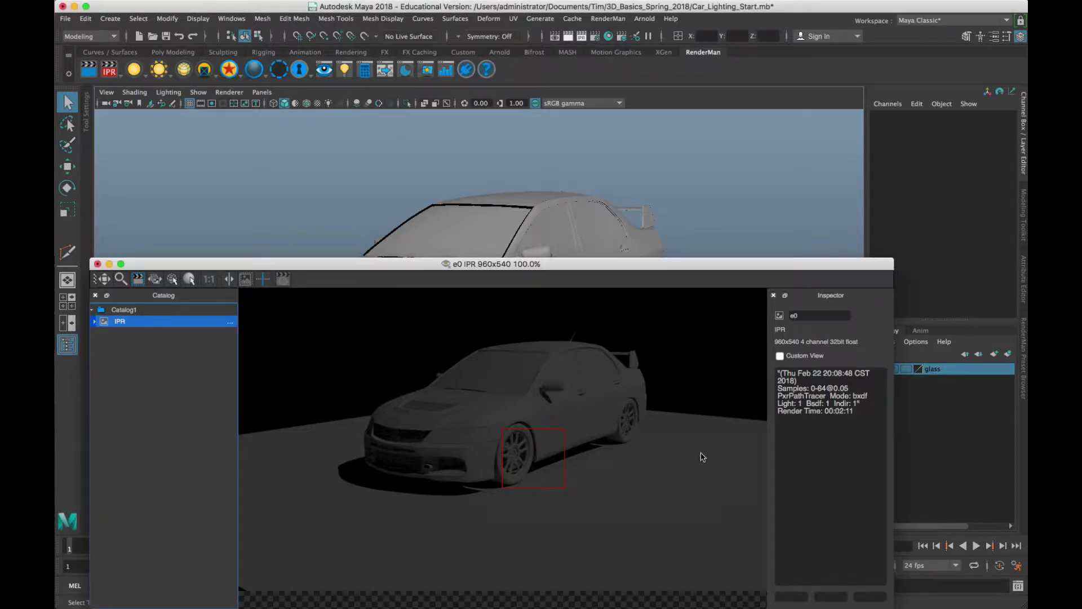
left_click(97, 265)
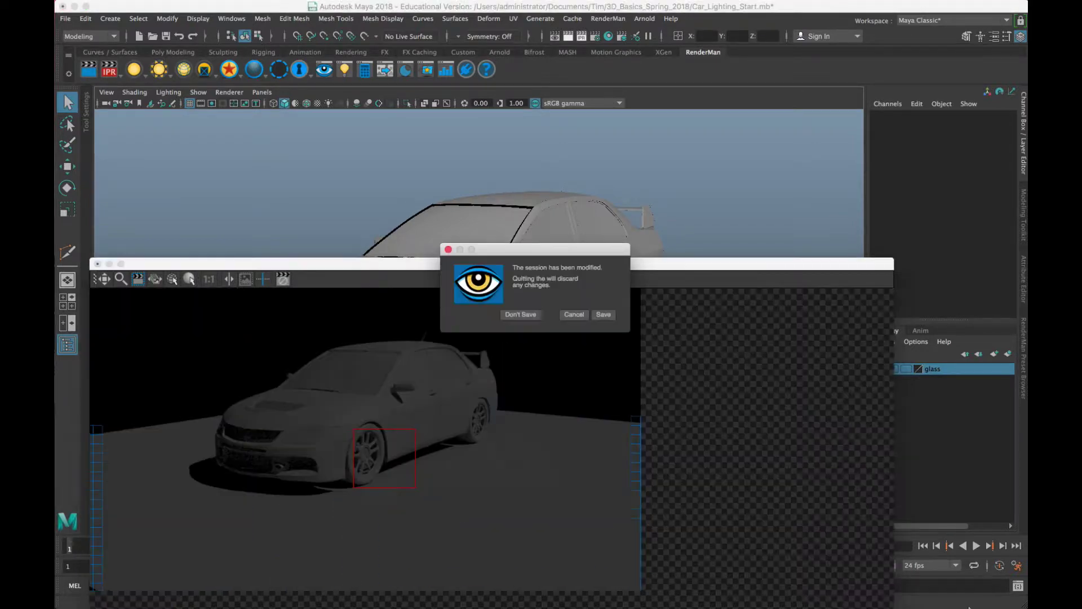
left_click(519, 320)
scroll(517, 315, "down", 10)
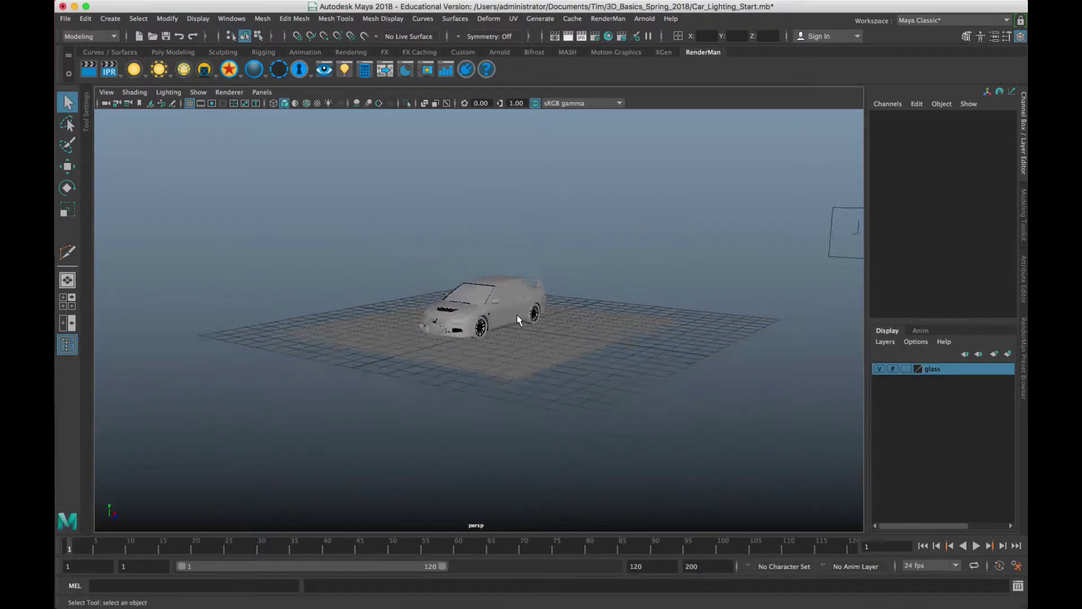
scroll(517, 315, "up", 10)
mouse_move(516, 307)
left_mouse_down("alt")
mouse_move(519, 345)
mouse_move(648, 337)
mouse_move(348, 331)
mouse_move(556, 375)
mouse_move(525, 319)
mouse_move(505, 319)
left_mouse_up("alt")
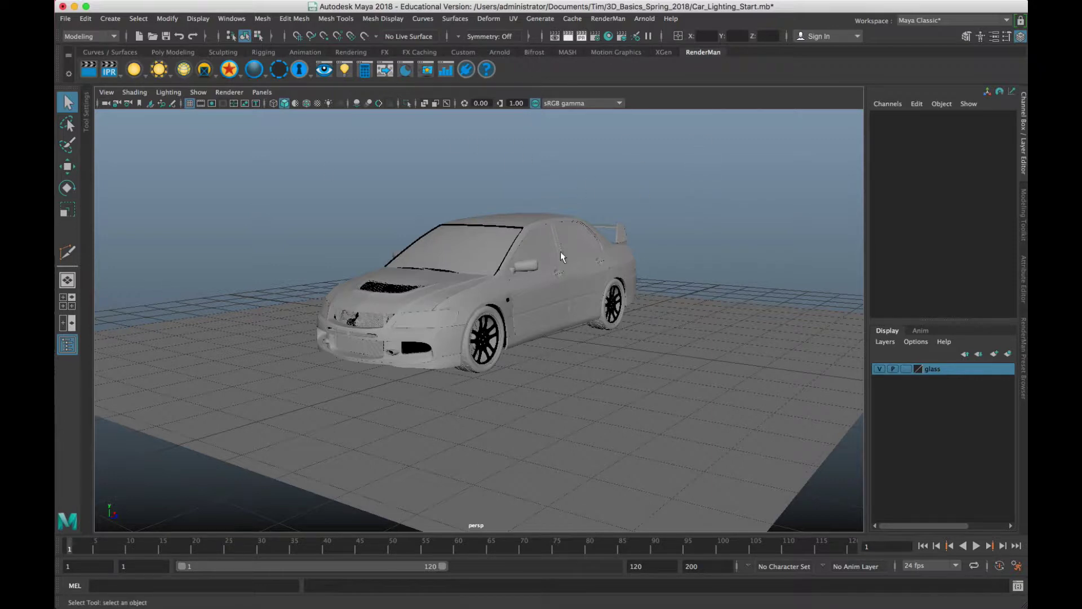
Assign a new RenderMan PxrSurface material to the ground plane under the car
left_click(538, 437)
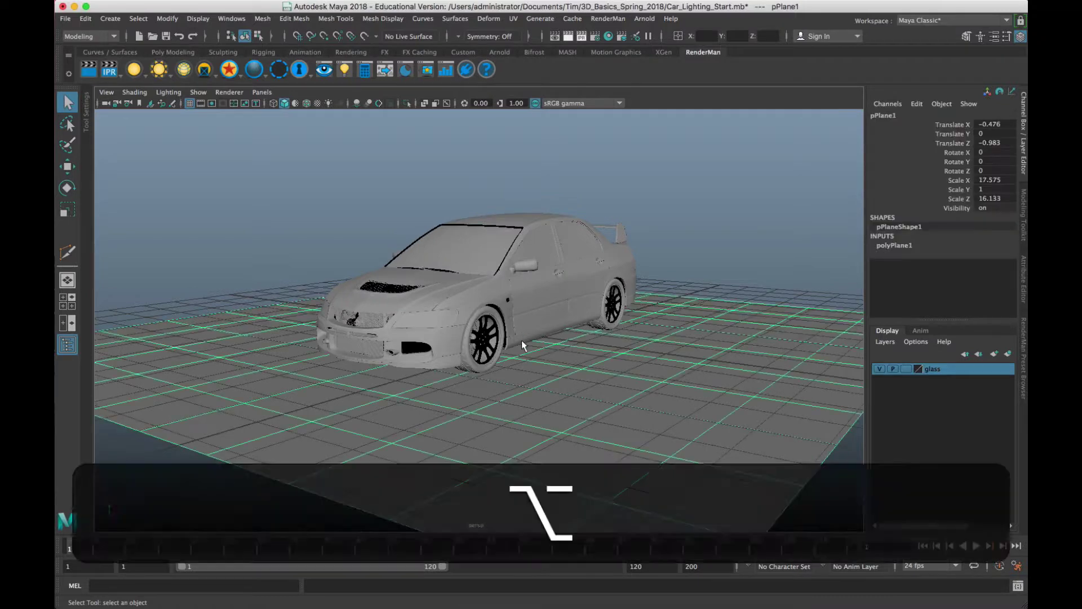
left_click_drag(522, 340, 553, 290, "alt")
right_click_drag(558, 263, 570, 562)
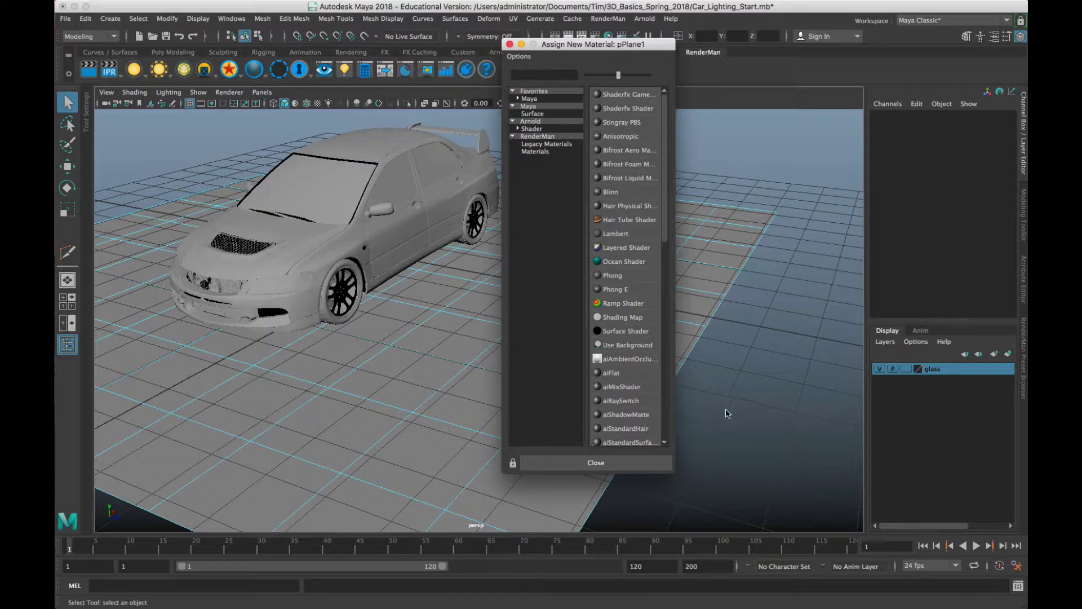
left_click(535, 97)
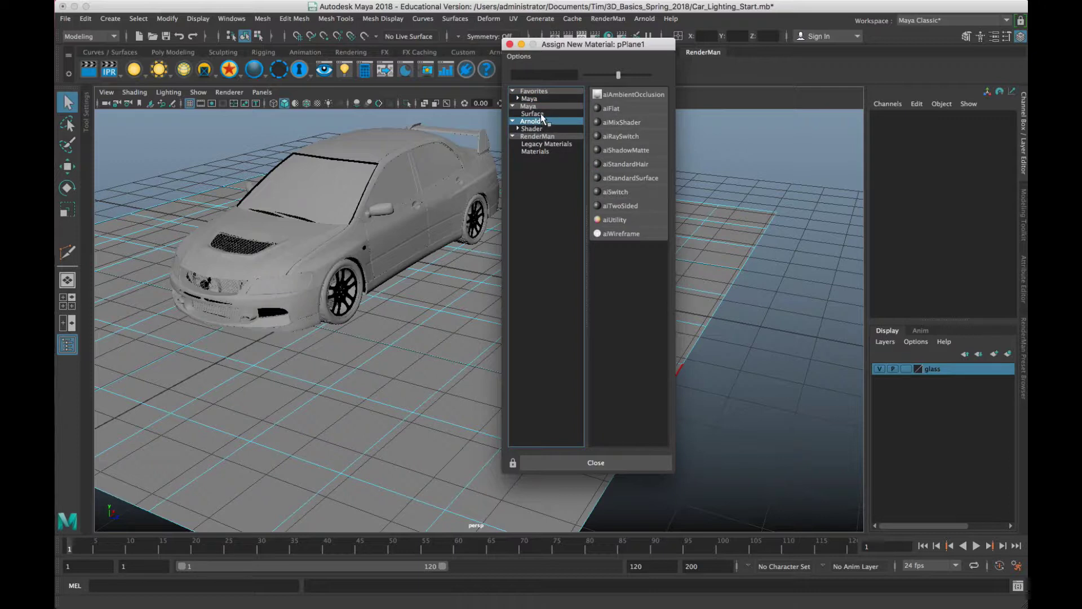
left_click(532, 113)
left_click(532, 129)
left_click(537, 137)
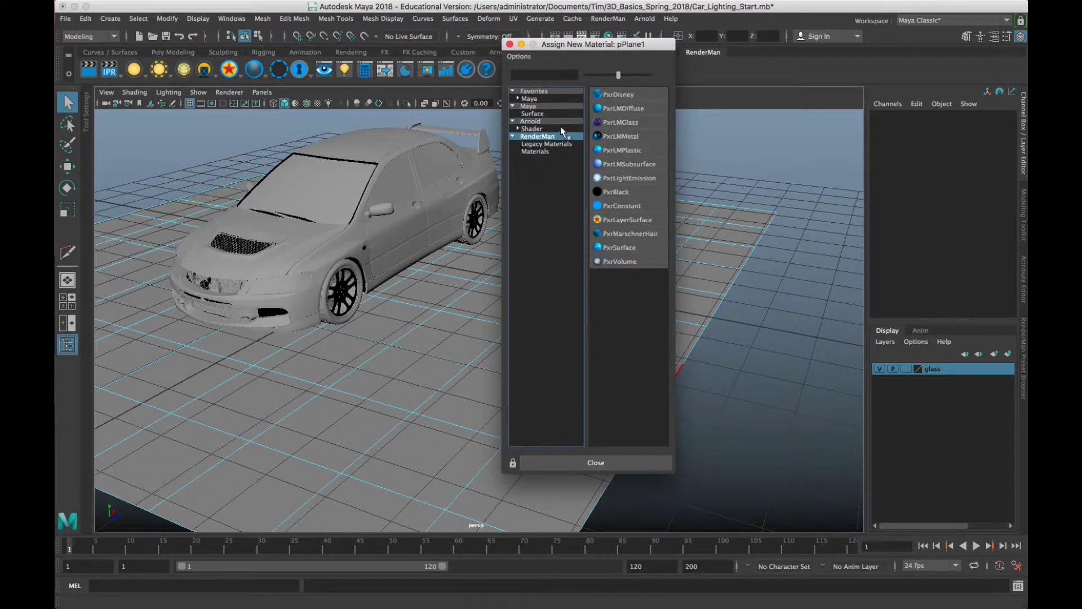
left_click(533, 99)
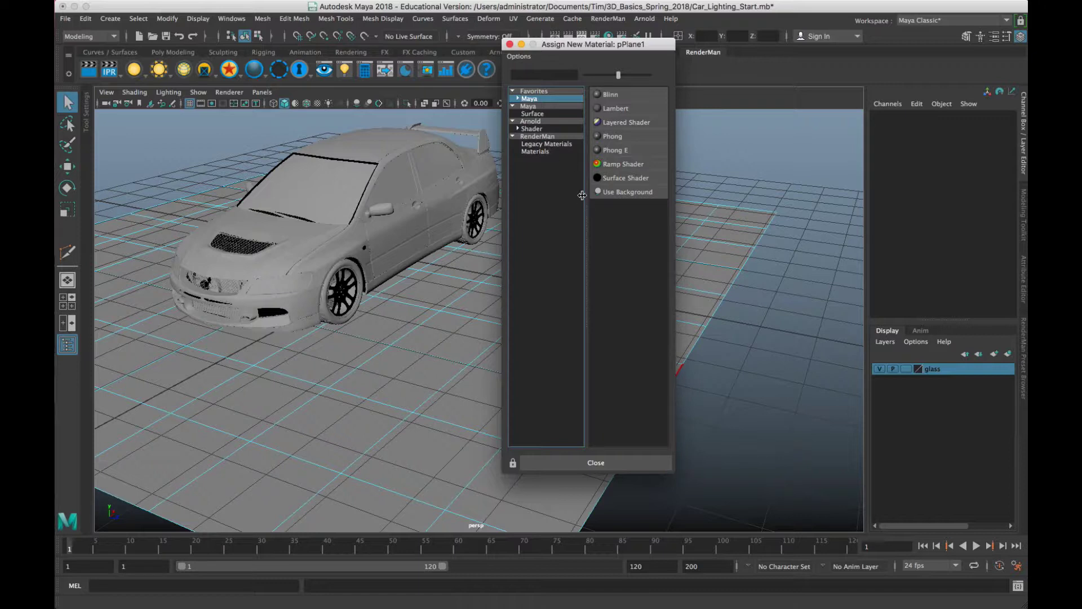
left_click(546, 136)
left_click(535, 151)
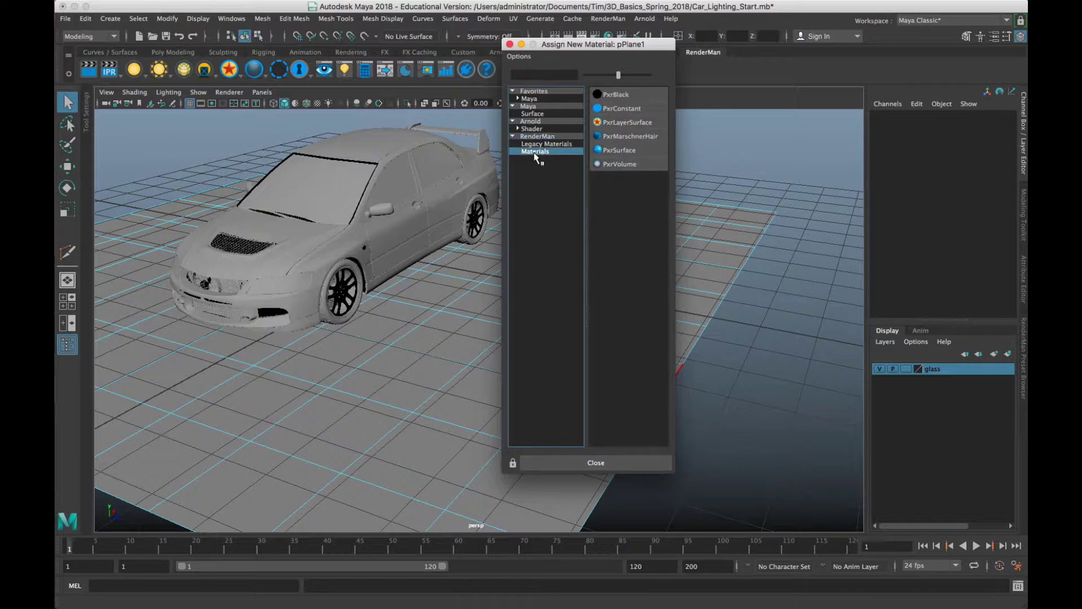
left_click(620, 151)
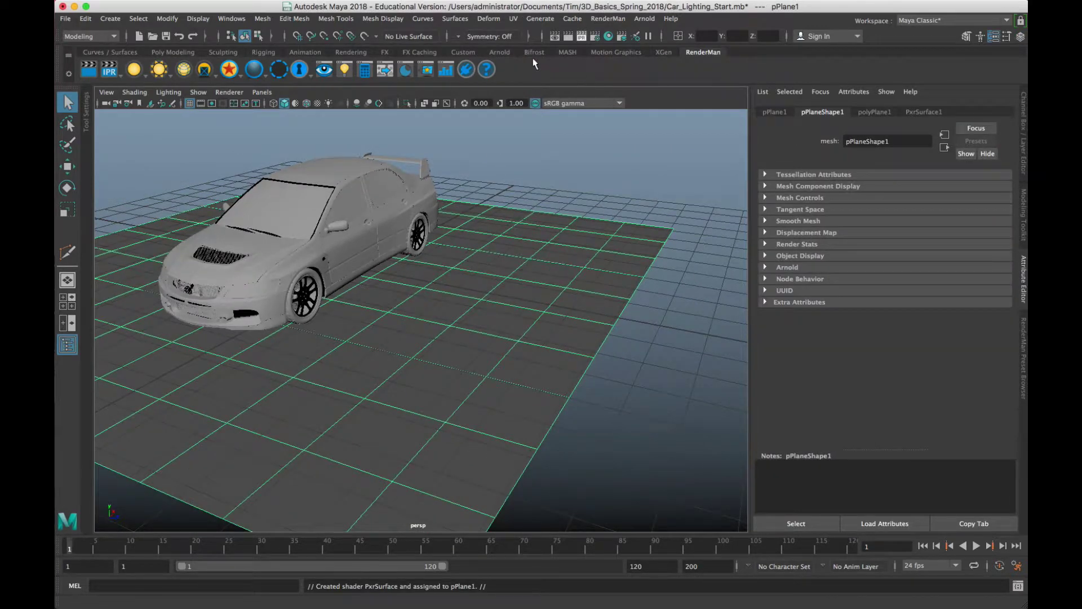
Open the Hypershade with a wider node creation list, and compare Hardware with RenderMan rendering in the Material Viewer, ending on RenderMan
left_click(607, 38)
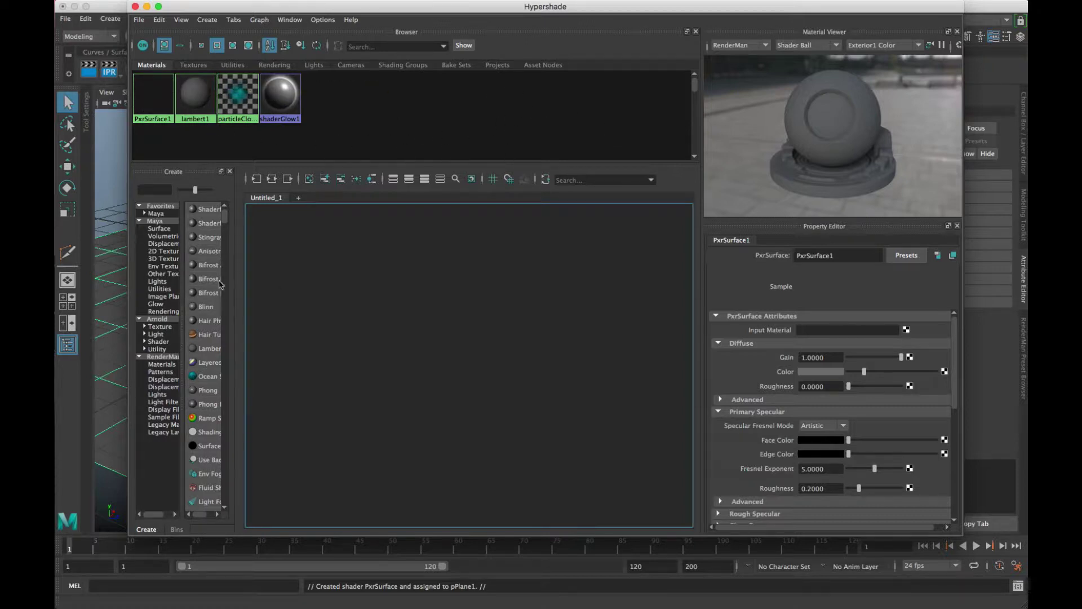
left_click_drag(236, 302, 348, 302)
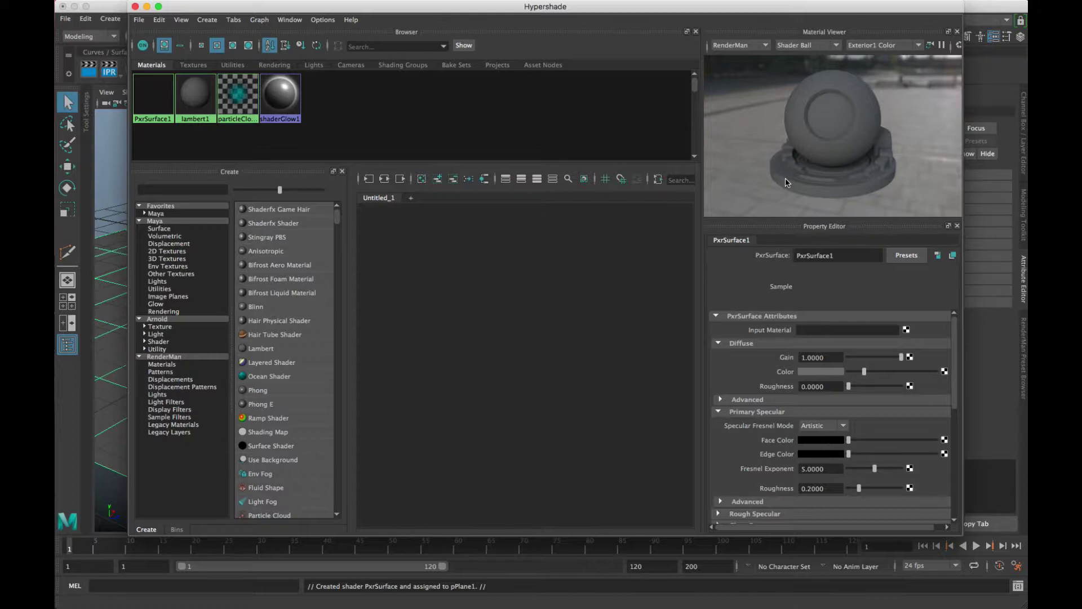
left_click(765, 45)
left_click(736, 56)
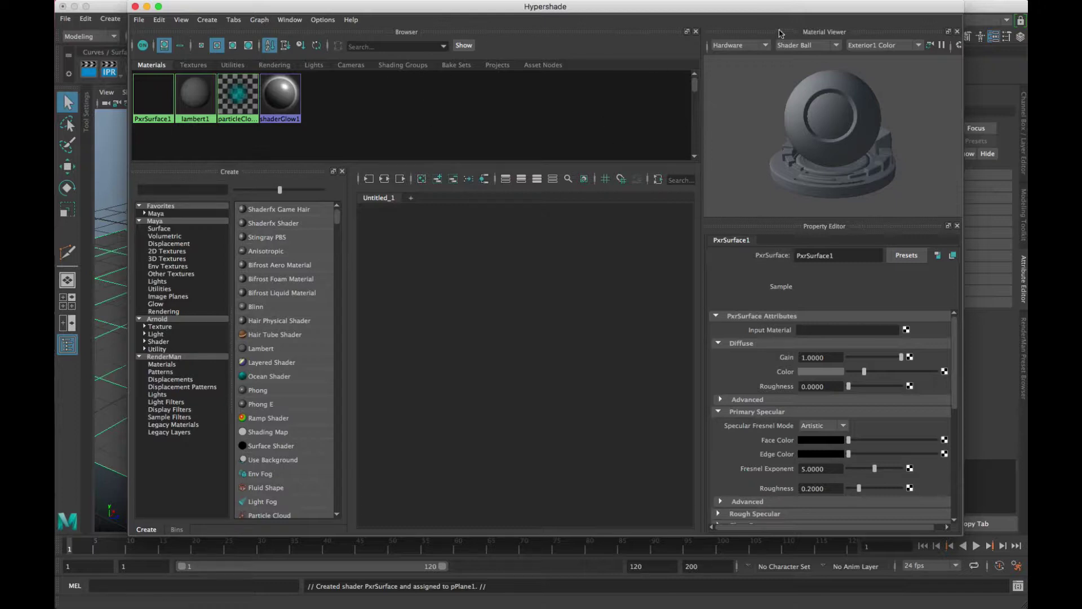
left_click(761, 46)
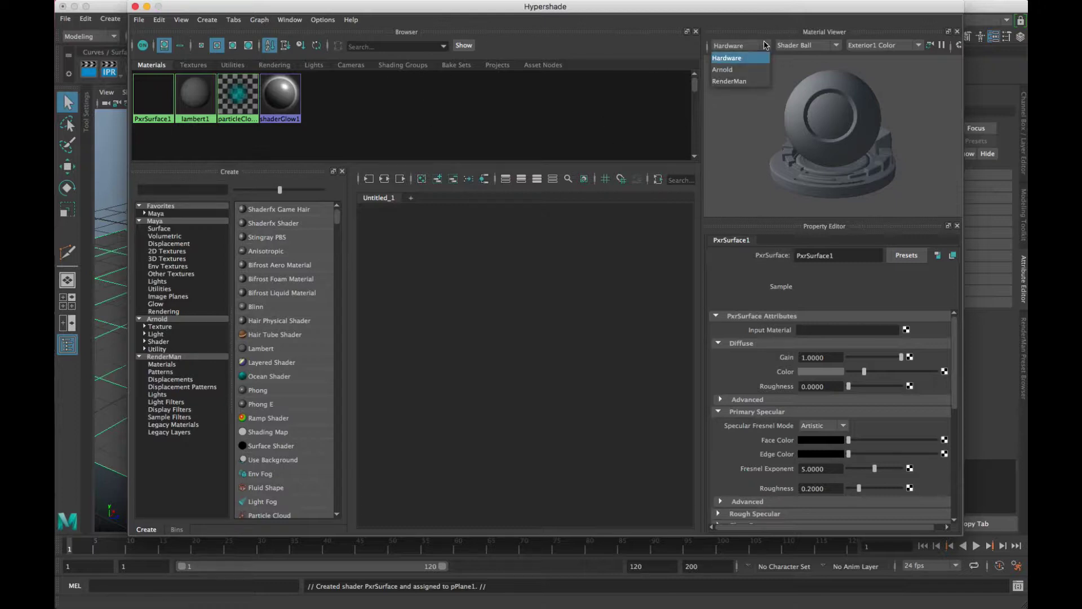
left_click(743, 85)
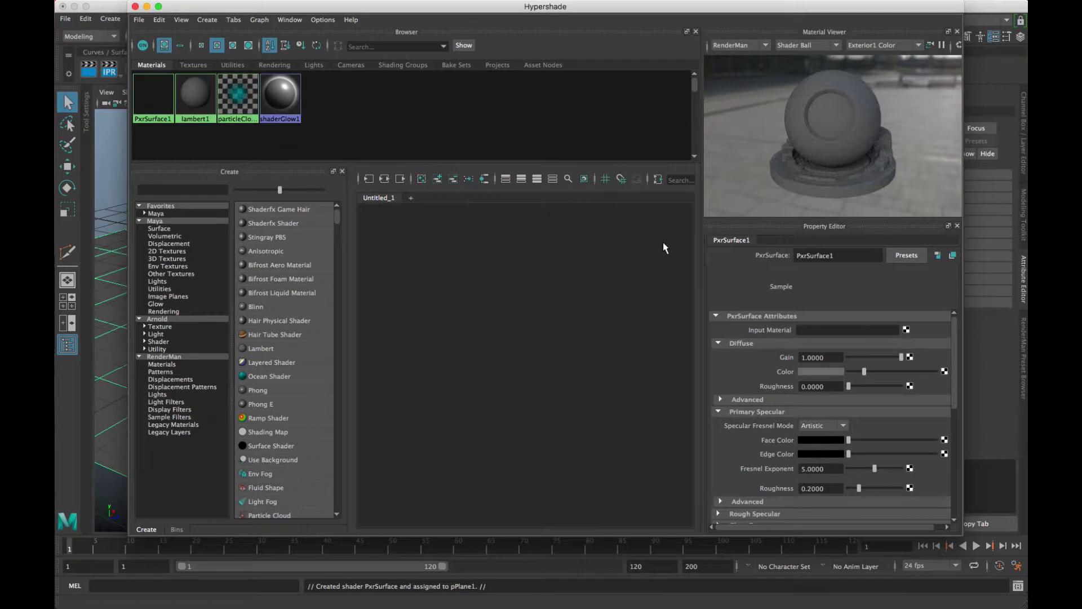
Preview the PxrSurface material on the Cloth, Teapot, Hair, Plane and Sphere samples, ending on the Shader Ball
left_click(836, 45)
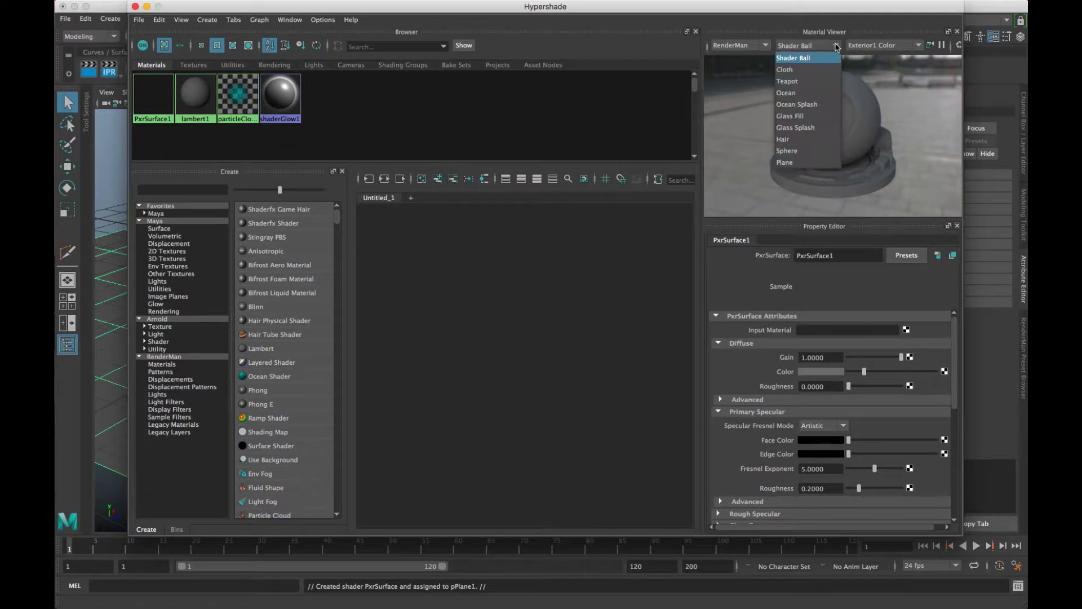
left_click(808, 75)
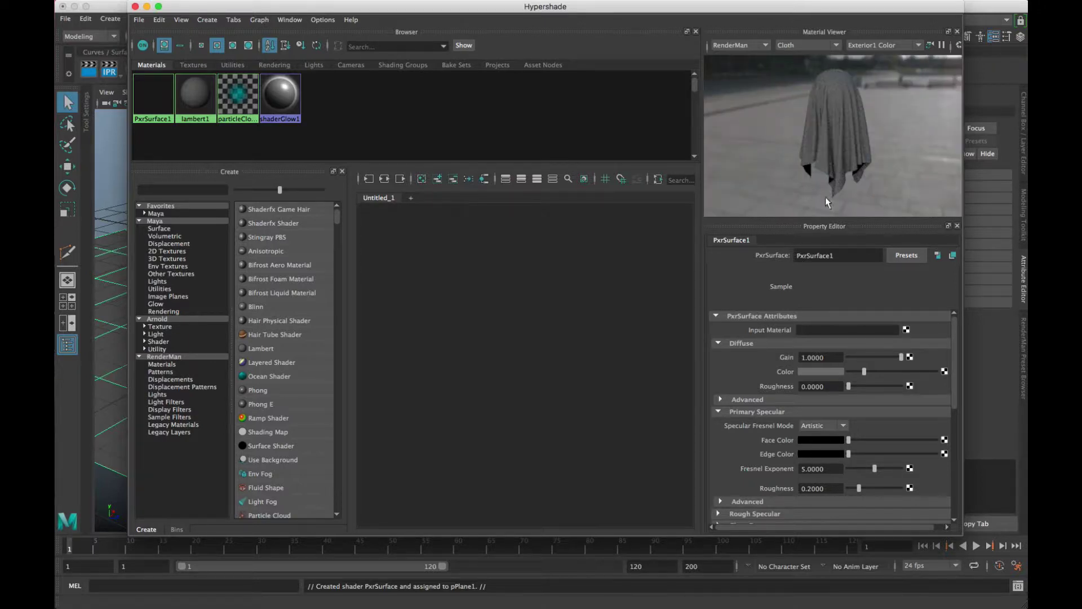
left_click(834, 46)
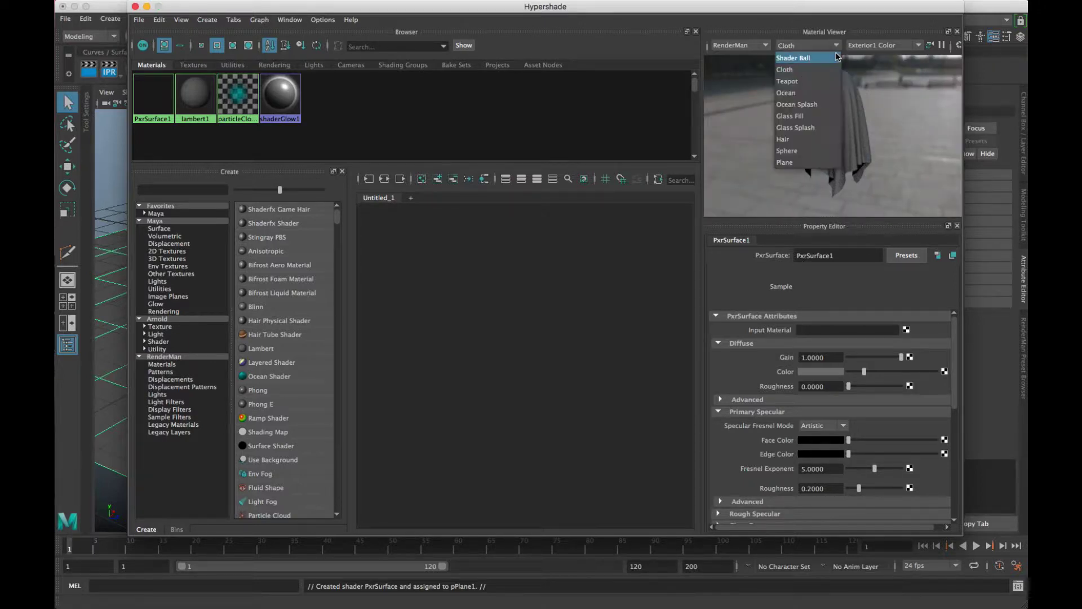
left_click(826, 90)
left_click(835, 45)
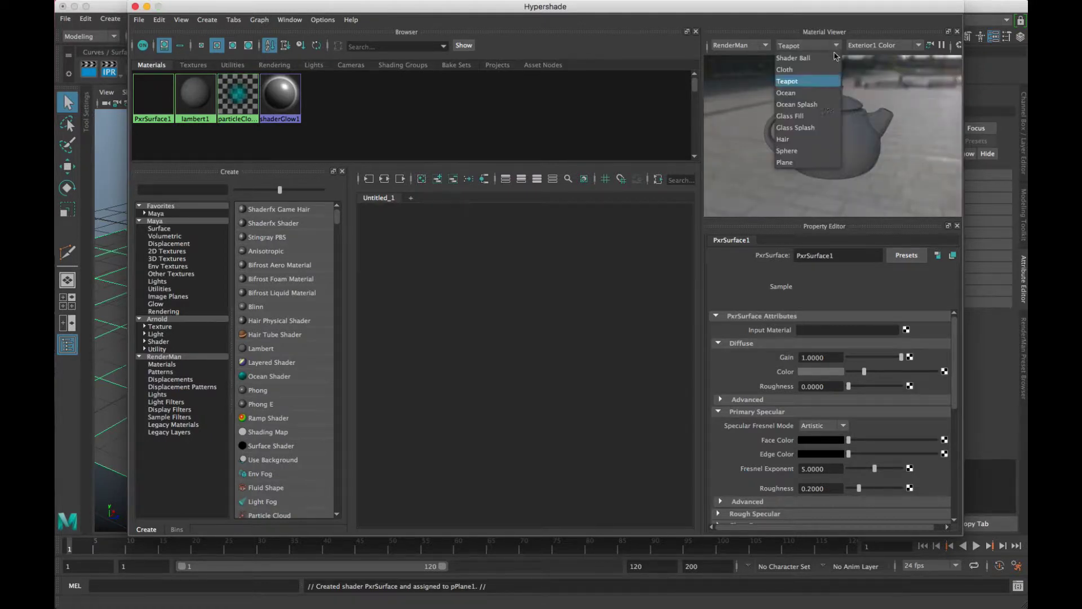
left_click(791, 141)
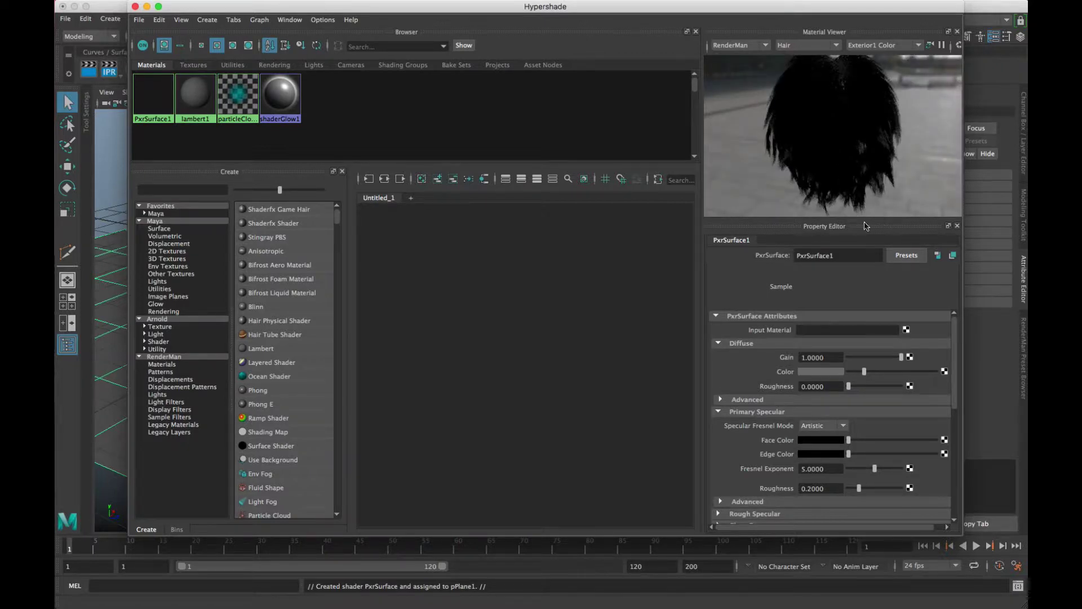
left_click(834, 45)
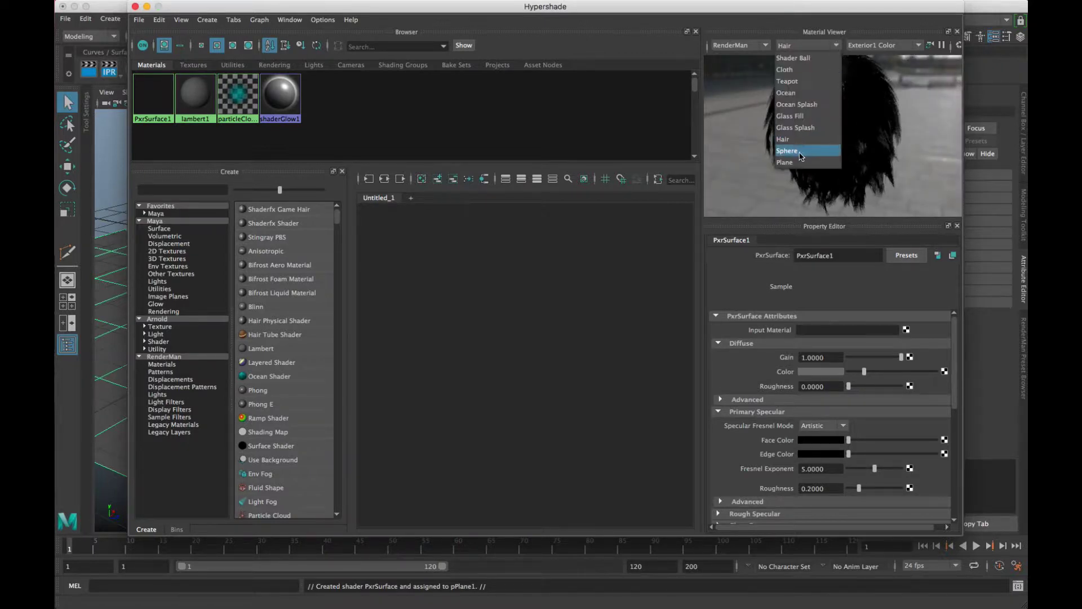
left_click(800, 162)
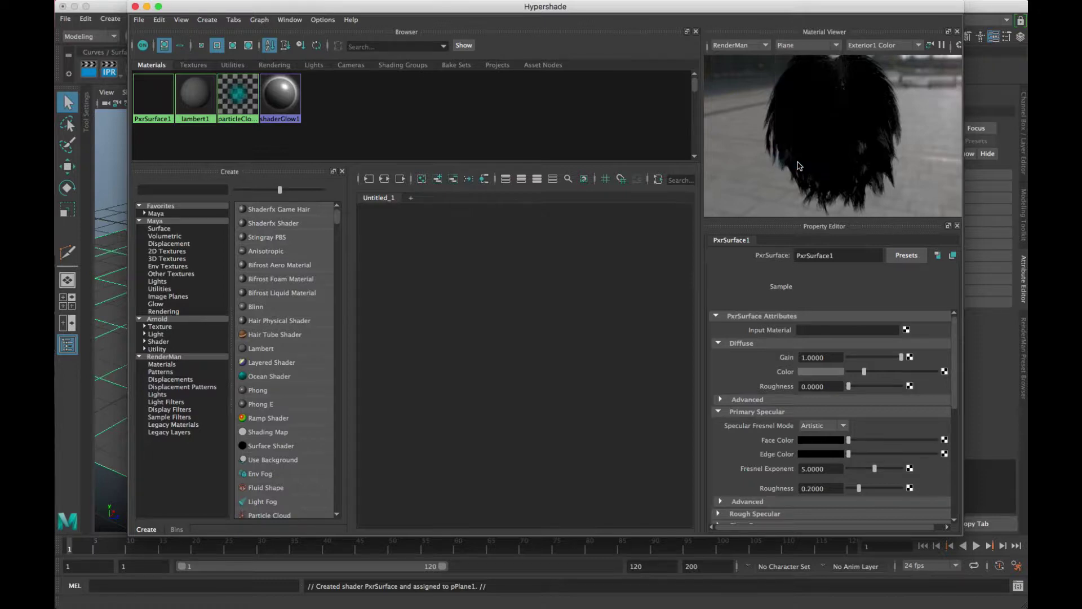
left_click(836, 46)
left_click(807, 151)
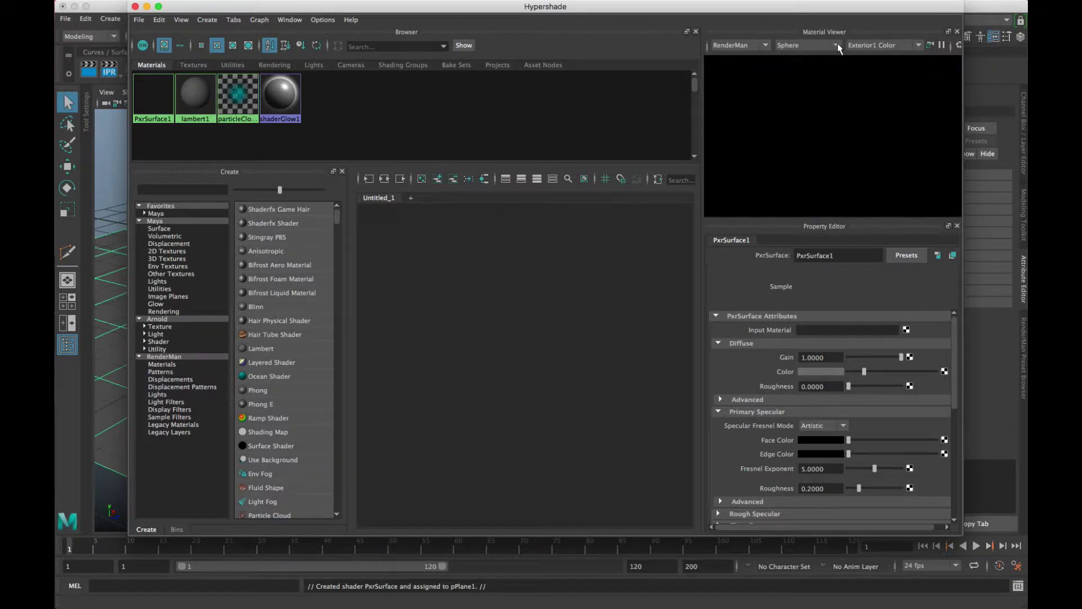
left_click(836, 45)
left_click(800, 59)
Try the Interior1 Color and Interior1 Neutral environments in the Material Viewer, and set the environment to Off
left_click(873, 48)
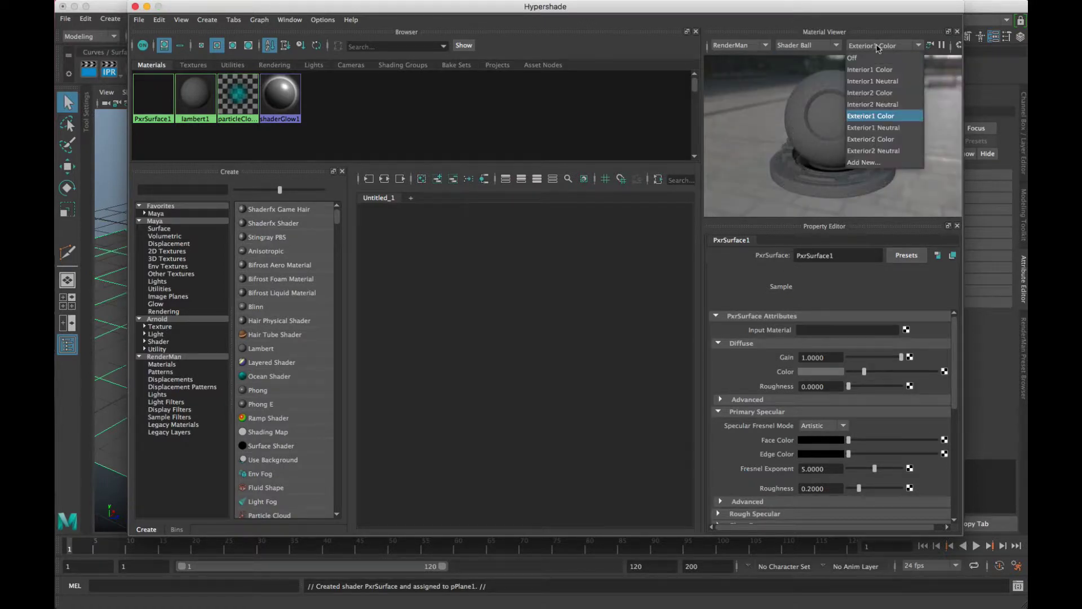
left_click(880, 70)
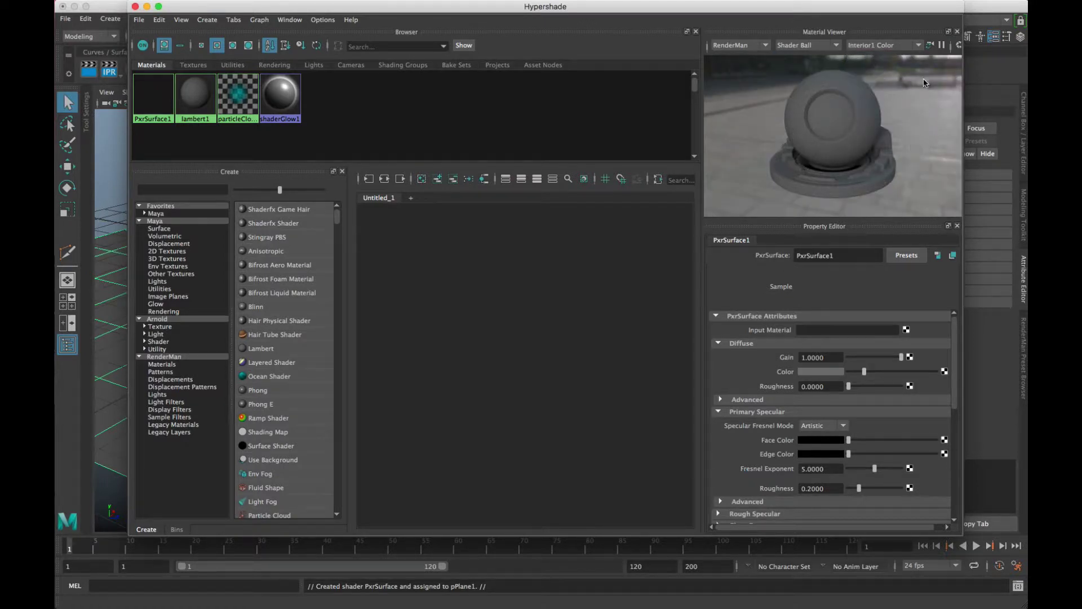
left_click(919, 47)
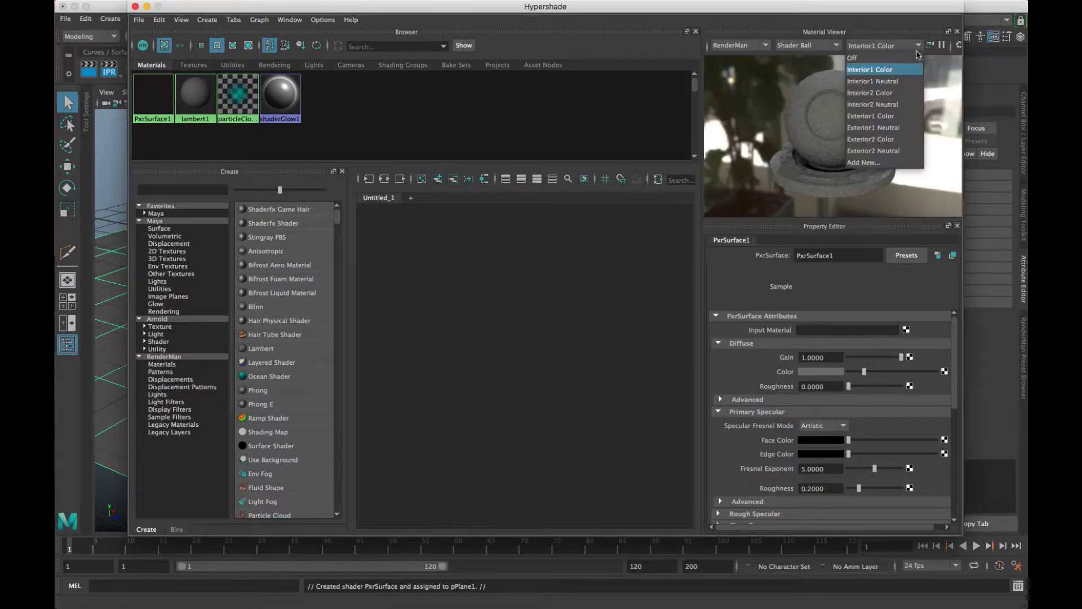
left_click(910, 82)
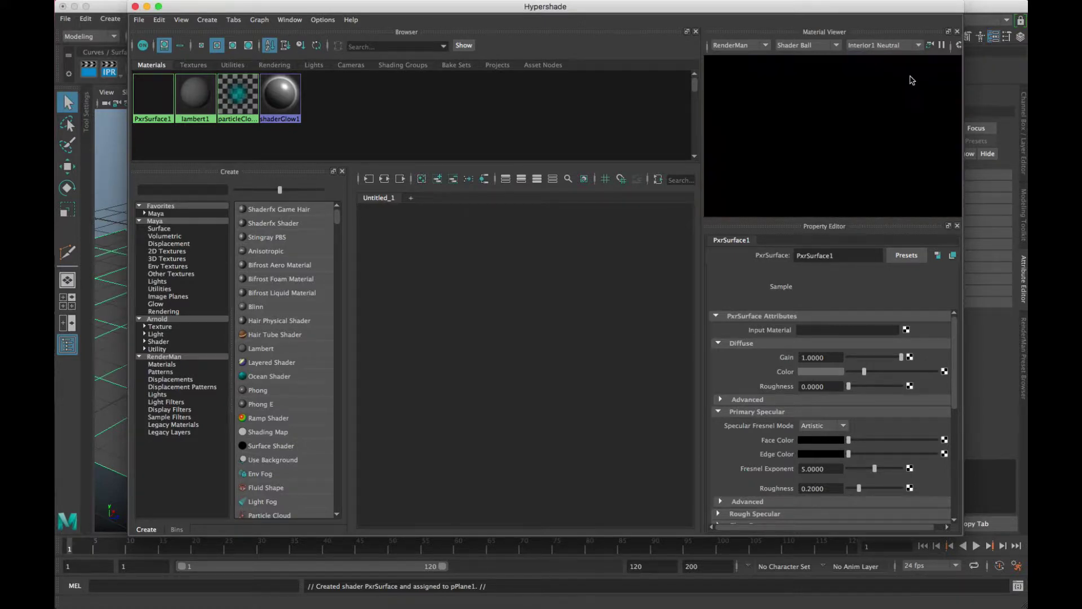
left_click(919, 46)
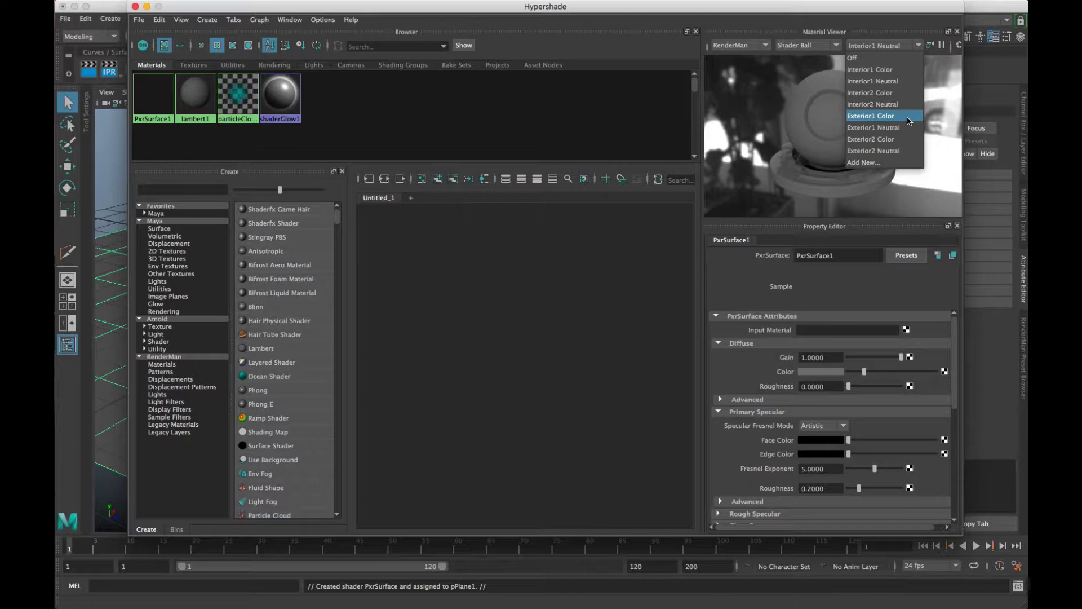
left_click(904, 49)
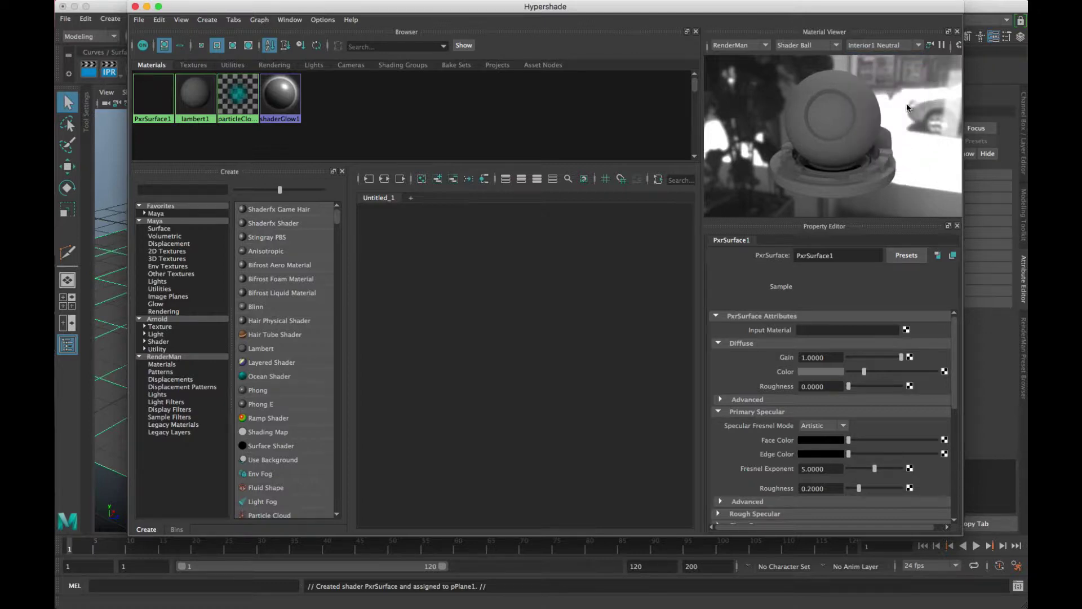
left_click(918, 46)
left_click(879, 56)
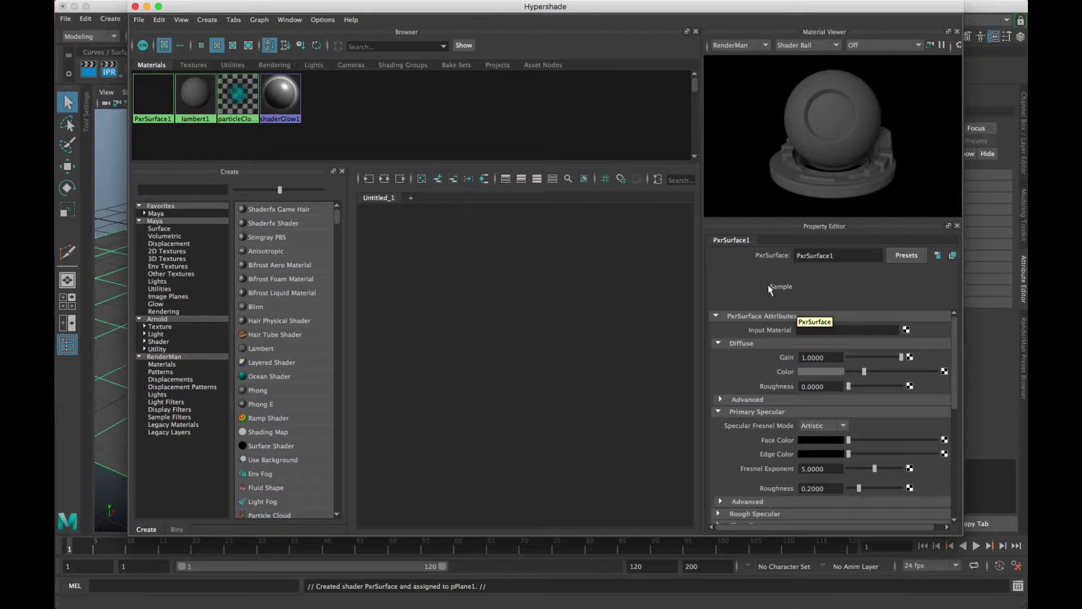
Rename the ground plane's PxrSurface material as Ground
double_click(845, 256)
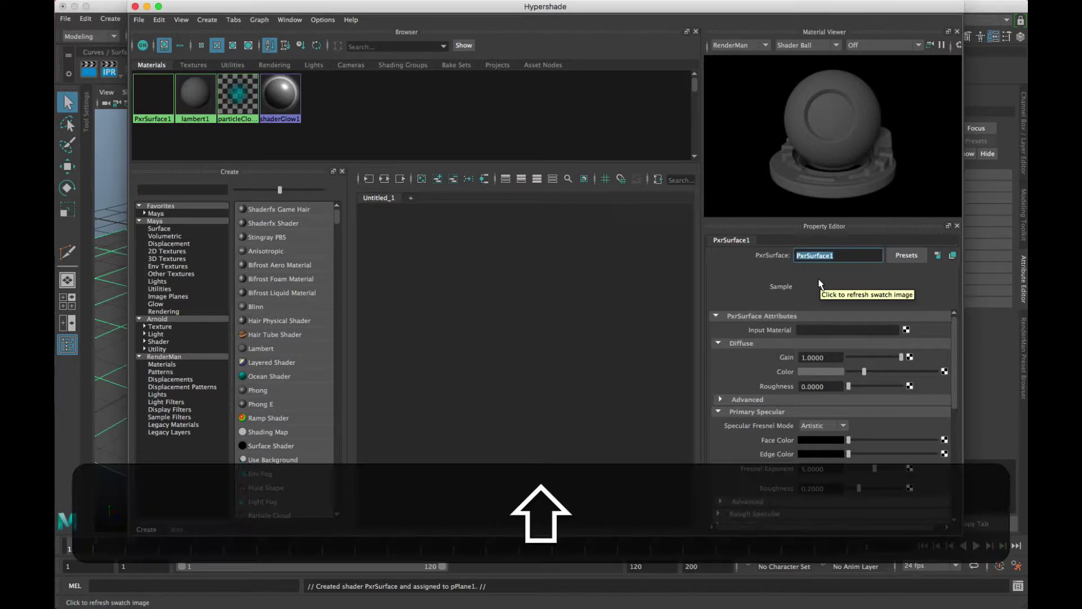
type("Ground")
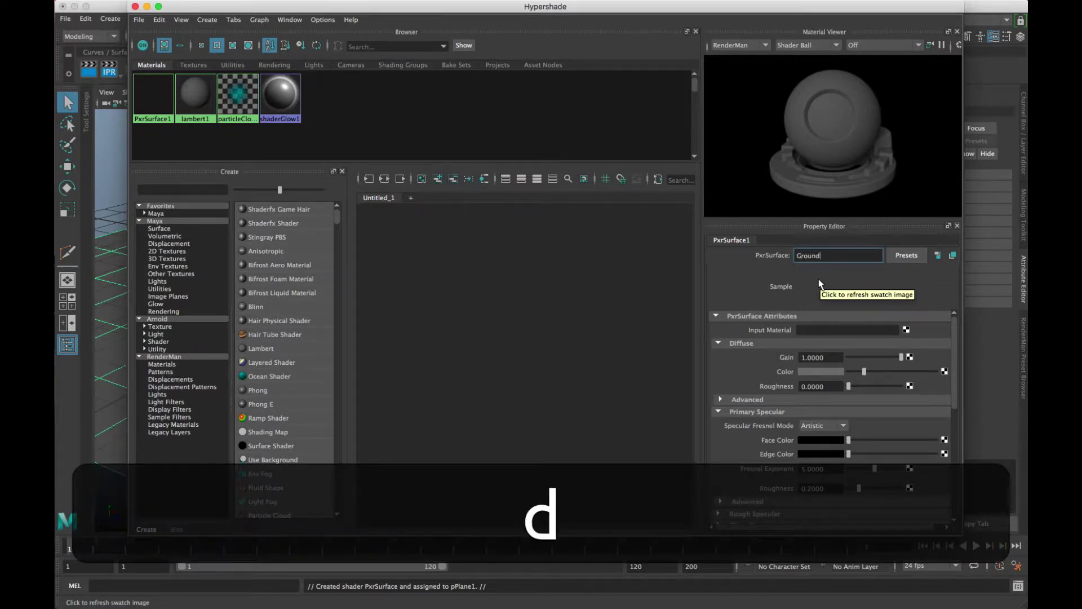
key("Return")
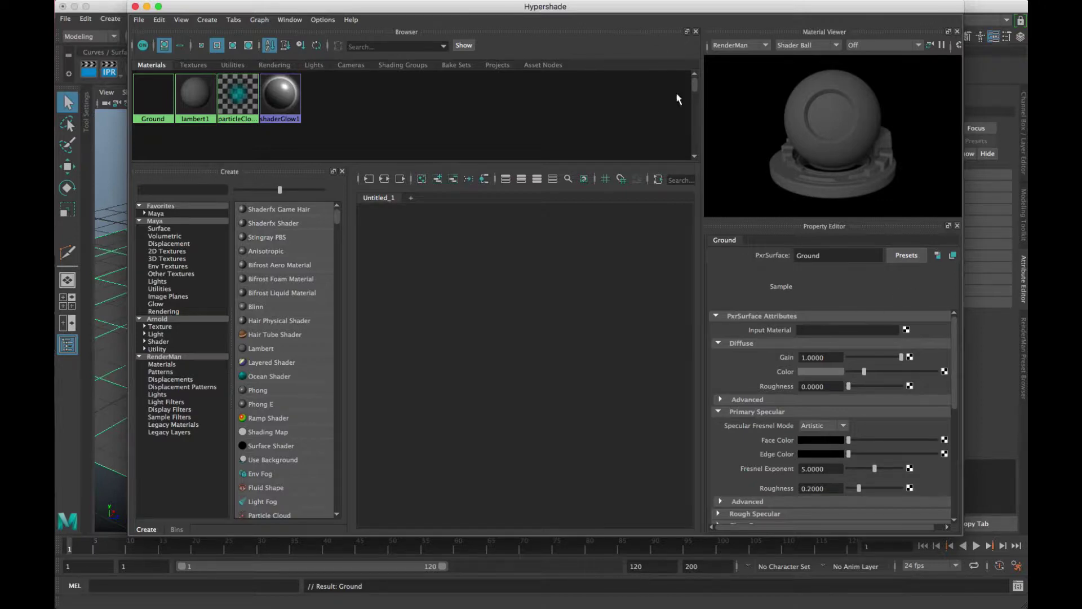
Change the Ground material's diffuse color, trying purple, green and brown hues and ending on a dark red
mouse_move(524, 7)
left_mouse_down()
mouse_move(474, 198)
mouse_move(662, 338)
mouse_move(714, 113)
mouse_move(714, 61)
mouse_move(686, 61)
mouse_move(776, 36)
mouse_move(742, 202)
mouse_move(347, 315)
mouse_move(626, 319)
mouse_move(1003, 11)
mouse_move(715, 169)
mouse_move(750, 172)
mouse_move(708, 134)
mouse_move(648, 17)
mouse_move(614, 30)
mouse_move(677, 33)
mouse_move(580, 11)
mouse_move(534, 17)
left_mouse_up()
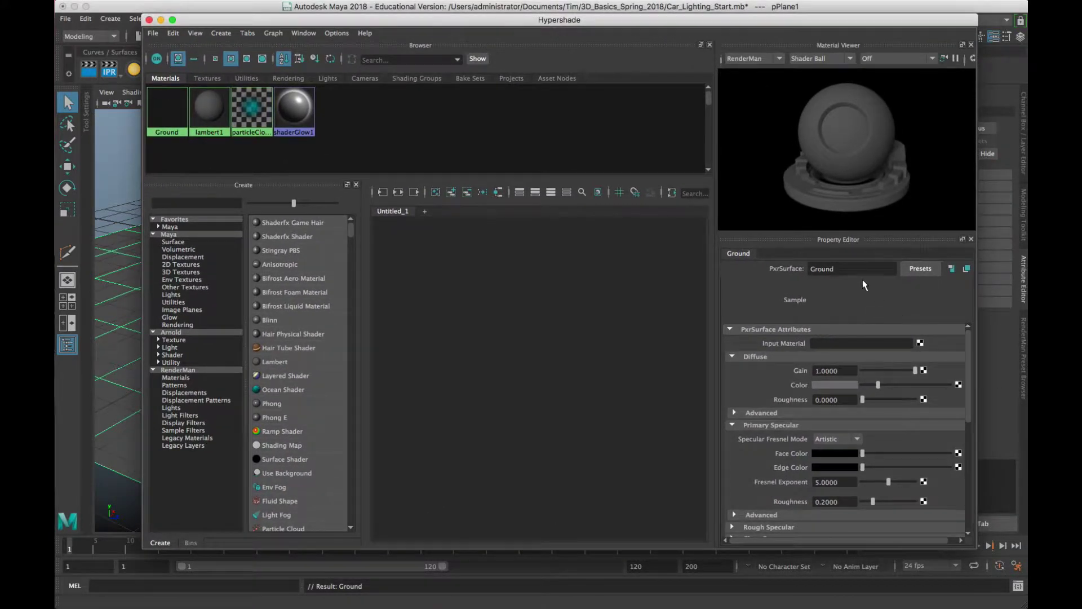
scroll(753, 341, "down", 2)
scroll(753, 341, "up", 2)
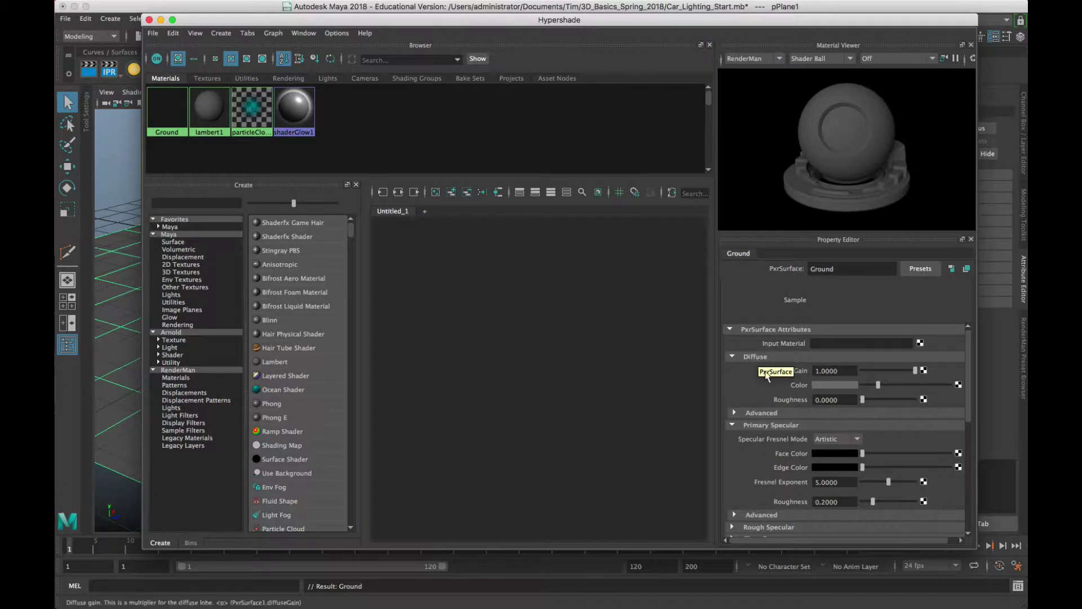
left_click(815, 385)
left_click(827, 431)
left_click(829, 417)
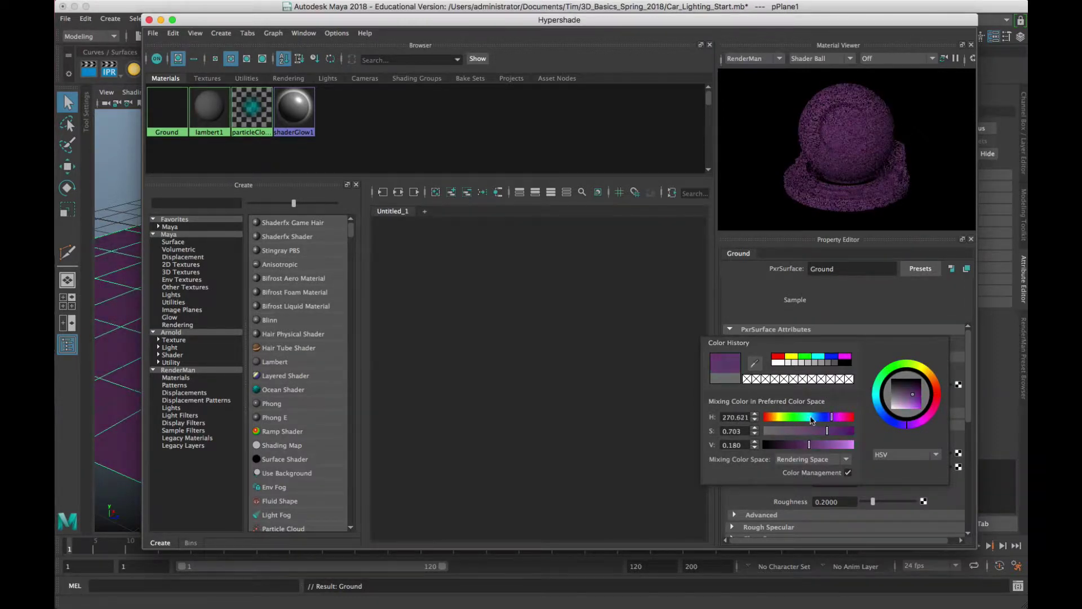
left_click(798, 417)
left_click(801, 417)
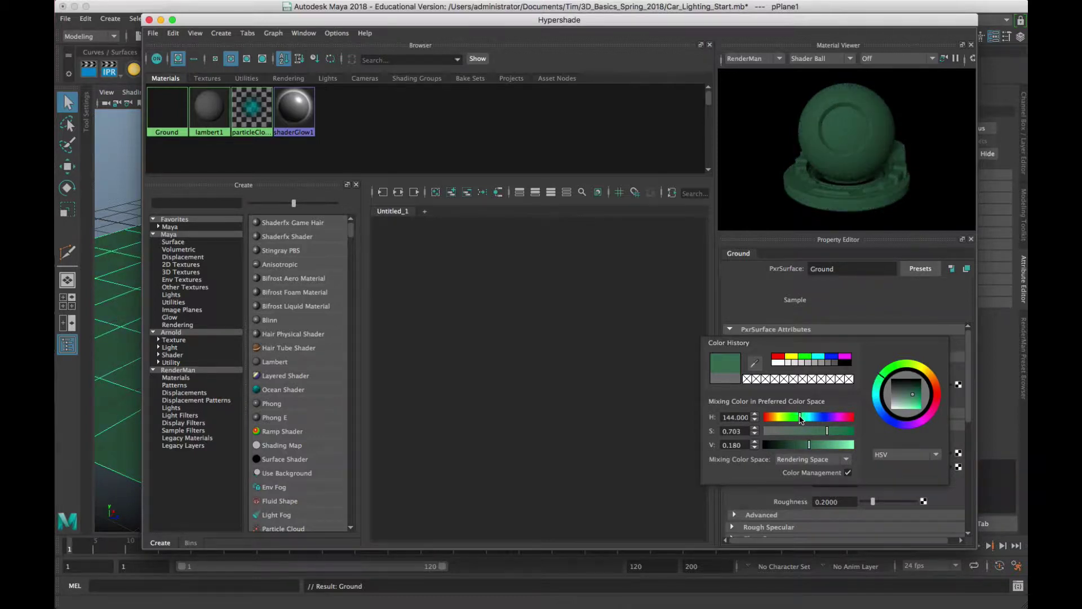
left_click(771, 417)
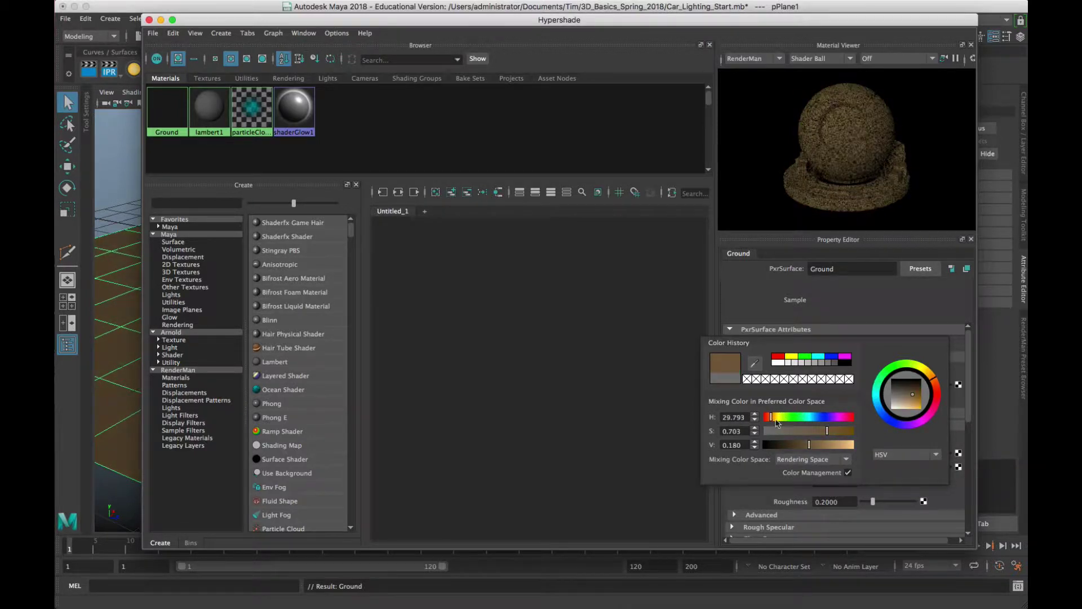
left_click_drag(827, 431, 795, 445)
left_click(767, 417)
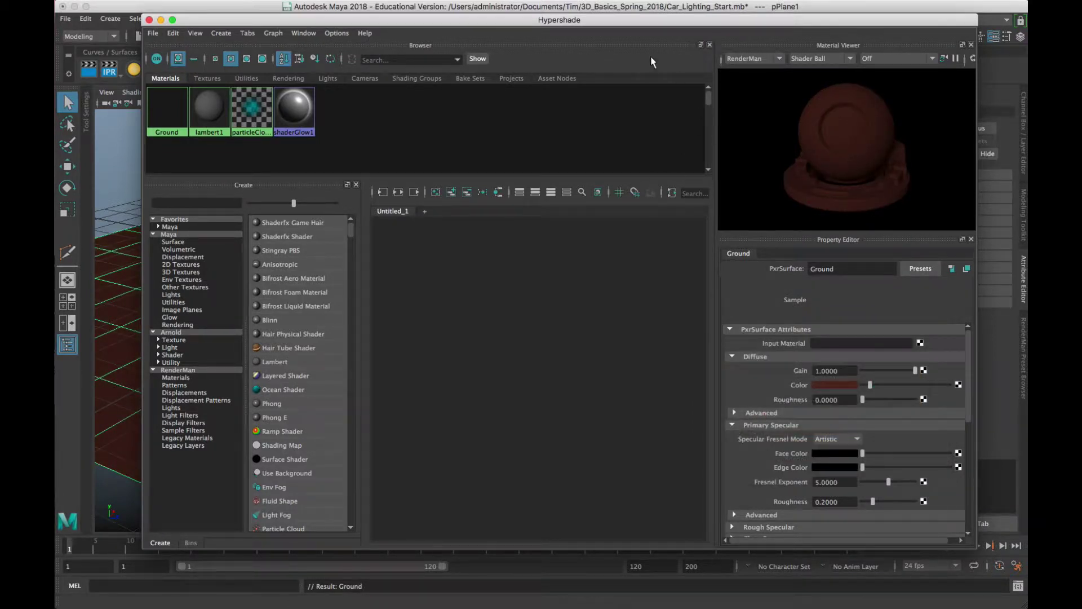
Check the ground plane's color in the viewport and examine the Ground material's attribute sections, including Rough Specular
left_click_drag(608, 19, 936, 142)
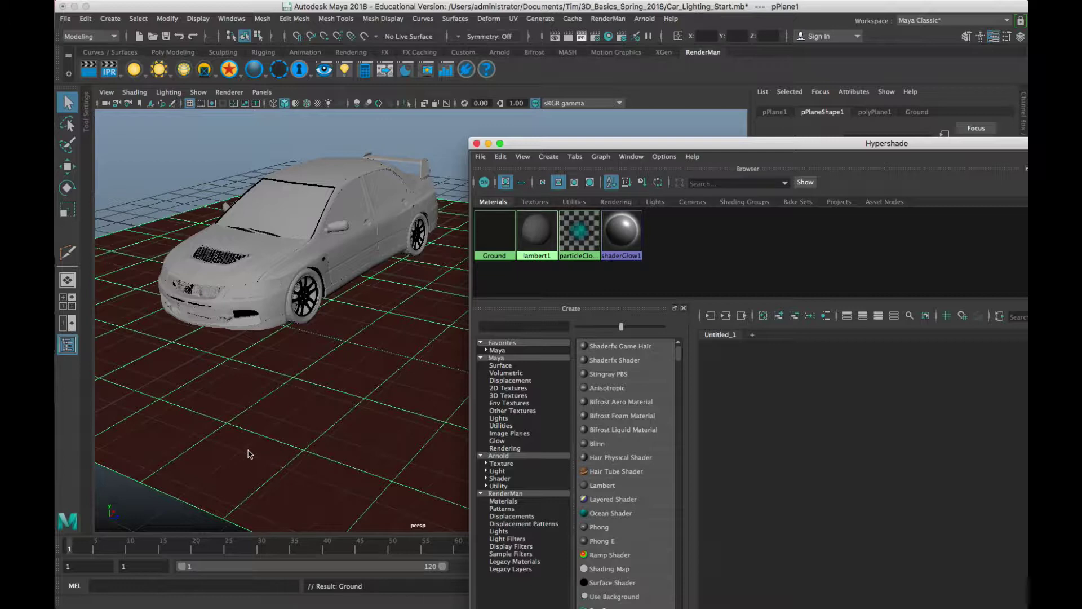
left_click_drag(746, 145, 313, 21)
scroll(661, 384, "down", 10)
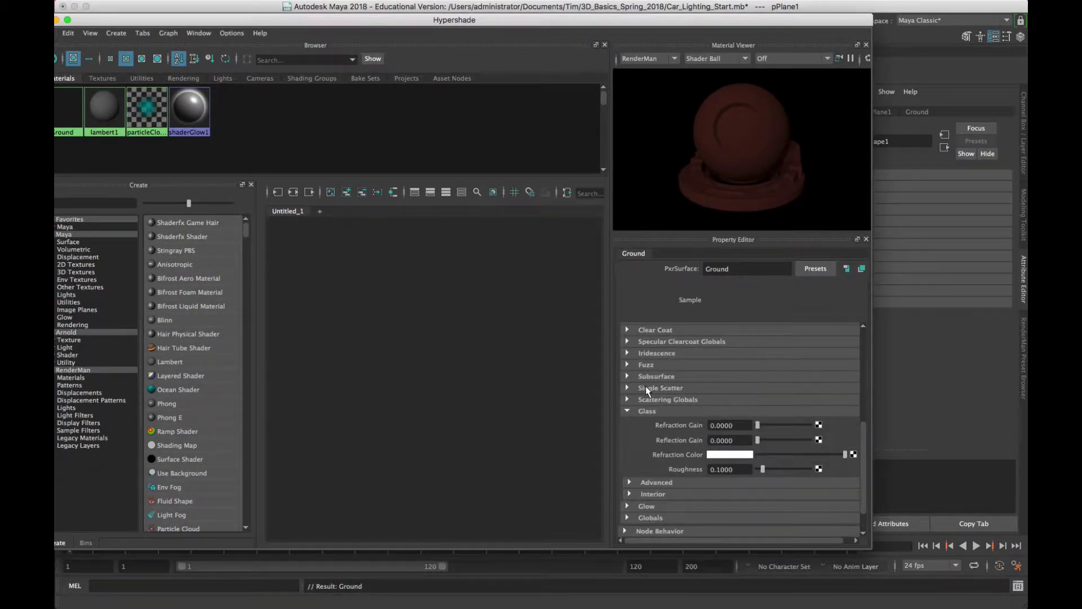
scroll(645, 386, "up", 3)
scroll(645, 387, "down", 3)
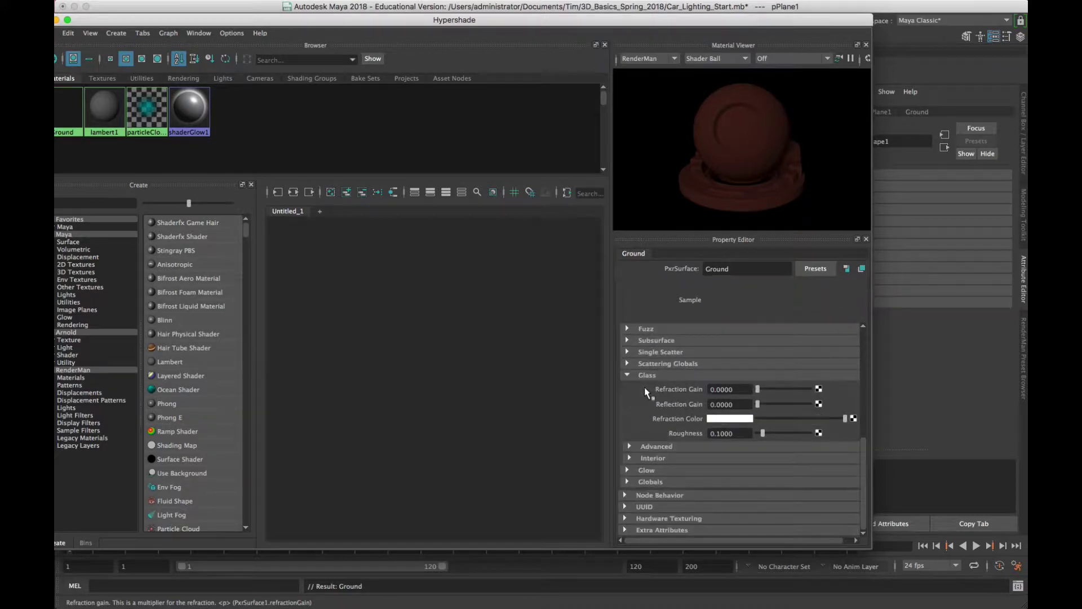
scroll(644, 386, "up", 3)
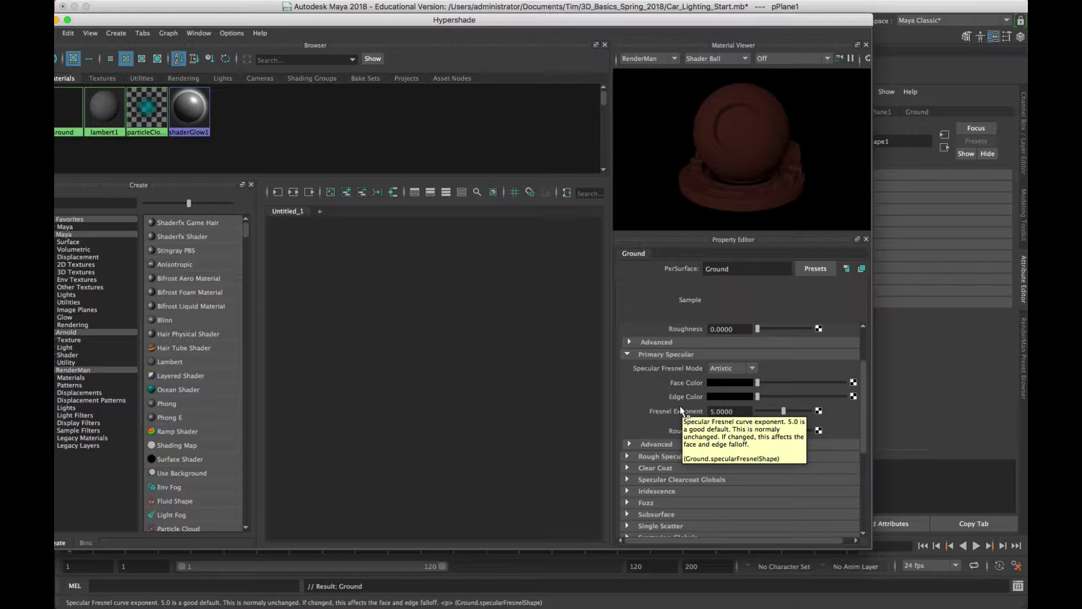
left_click(628, 457)
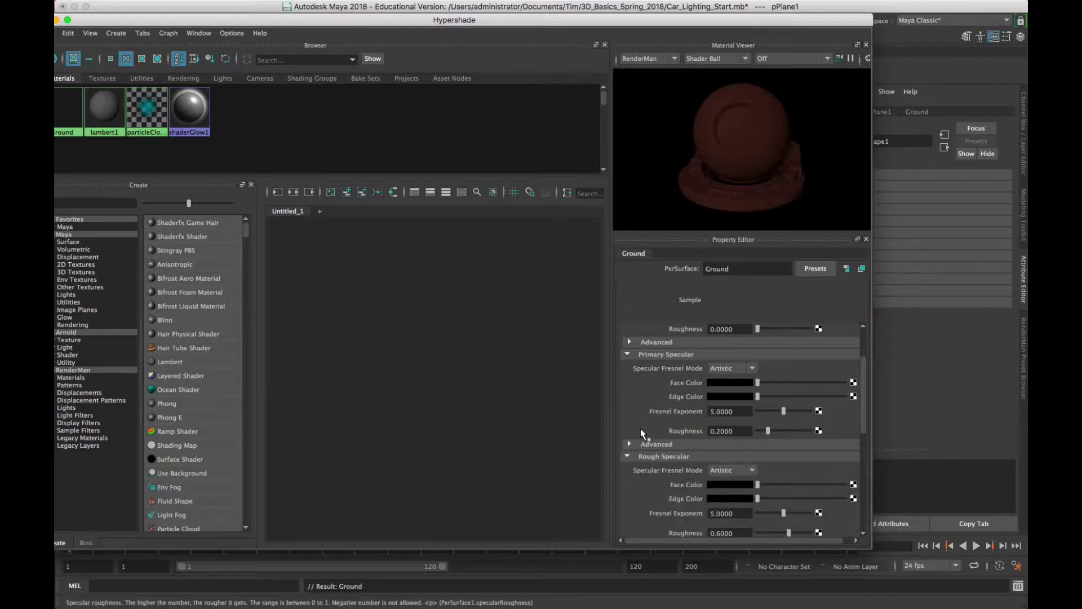
left_click(628, 456)
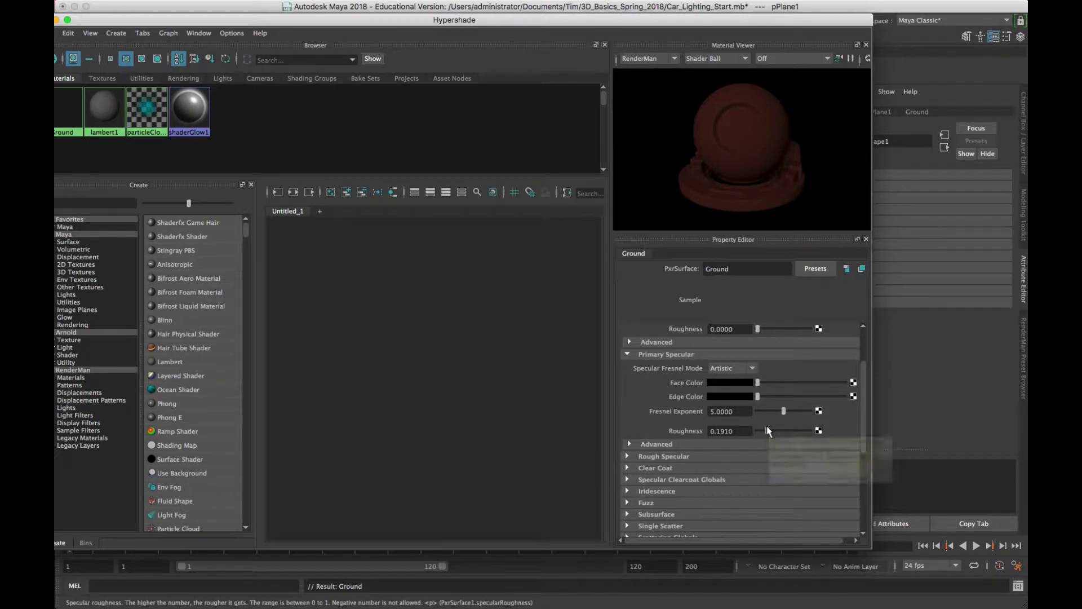
Lower the Ground material's Primary Specular roughness to 0.0449, and set the Material Viewer environment to Exterior1 Color
mouse_move(767, 430)
left_mouse_down()
mouse_move(778, 432)
mouse_move(760, 432)
left_mouse_up()
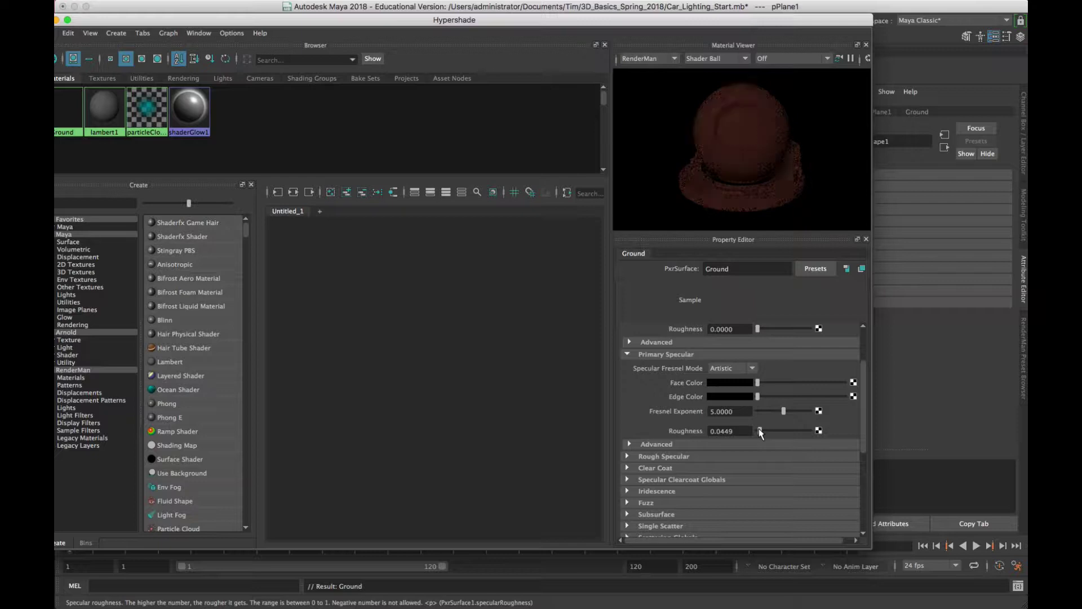
left_click(826, 59)
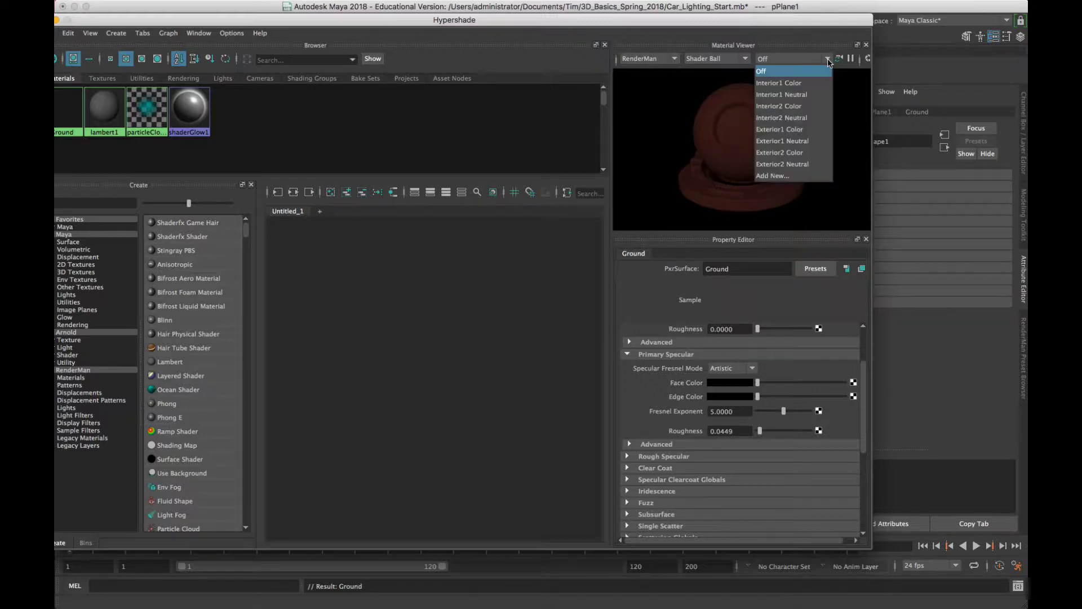
left_click(810, 129)
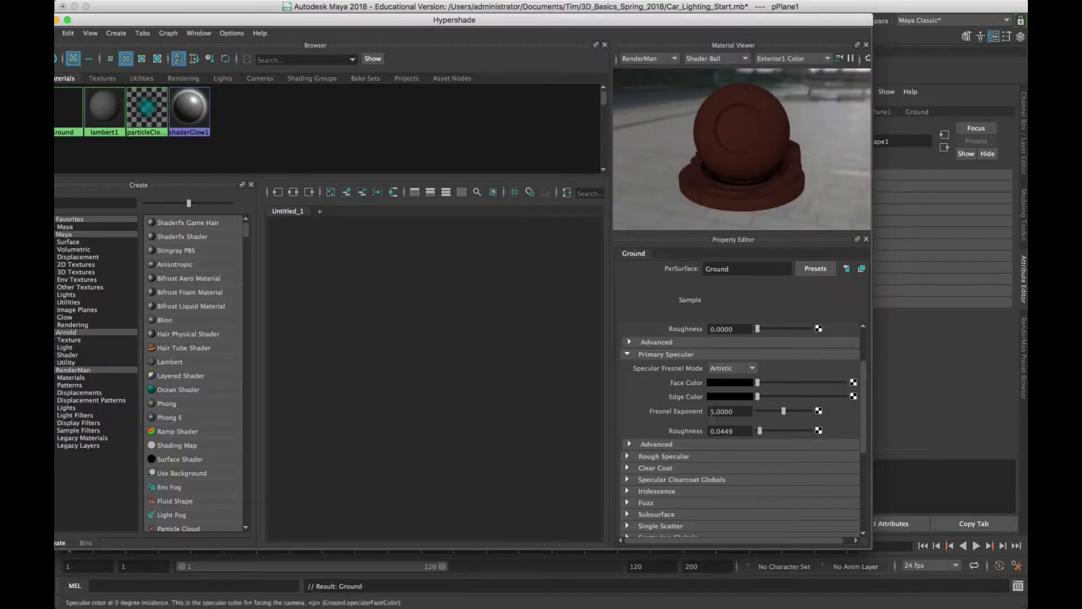
Raise the Primary Specular Face Color to gray, and set its roughness to 0.1236 after trying about 0.53
left_click_drag(759, 383, 775, 385)
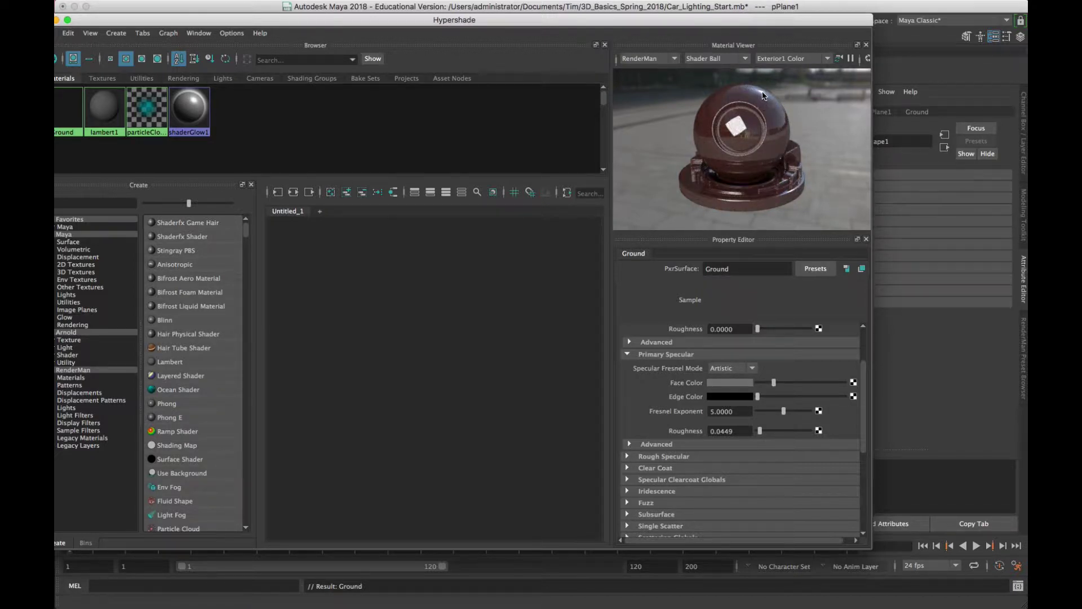
left_click_drag(758, 434, 787, 433)
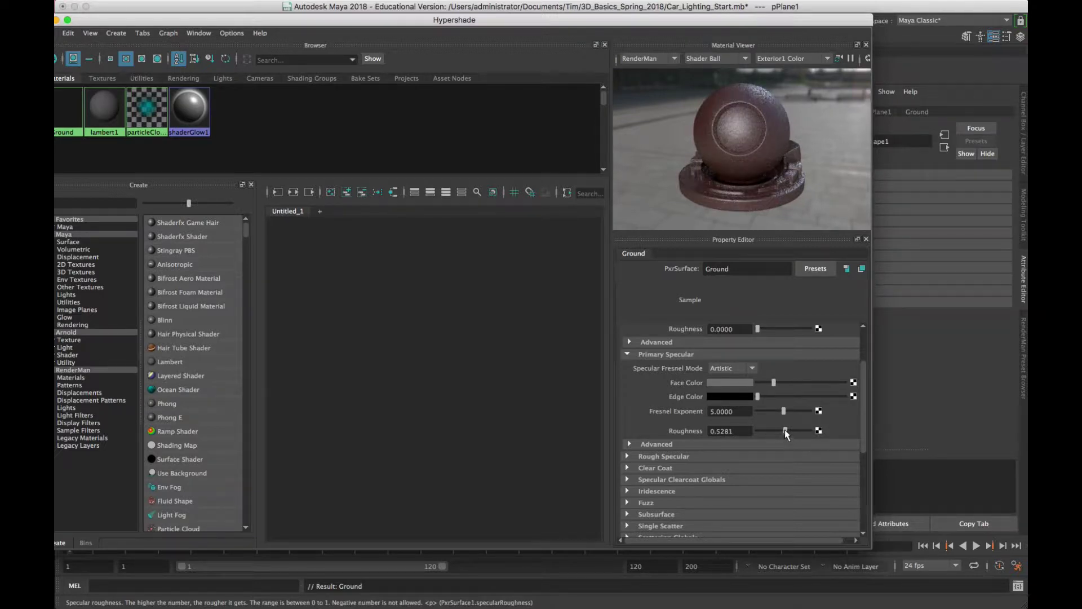
left_click_drag(786, 433, 766, 432)
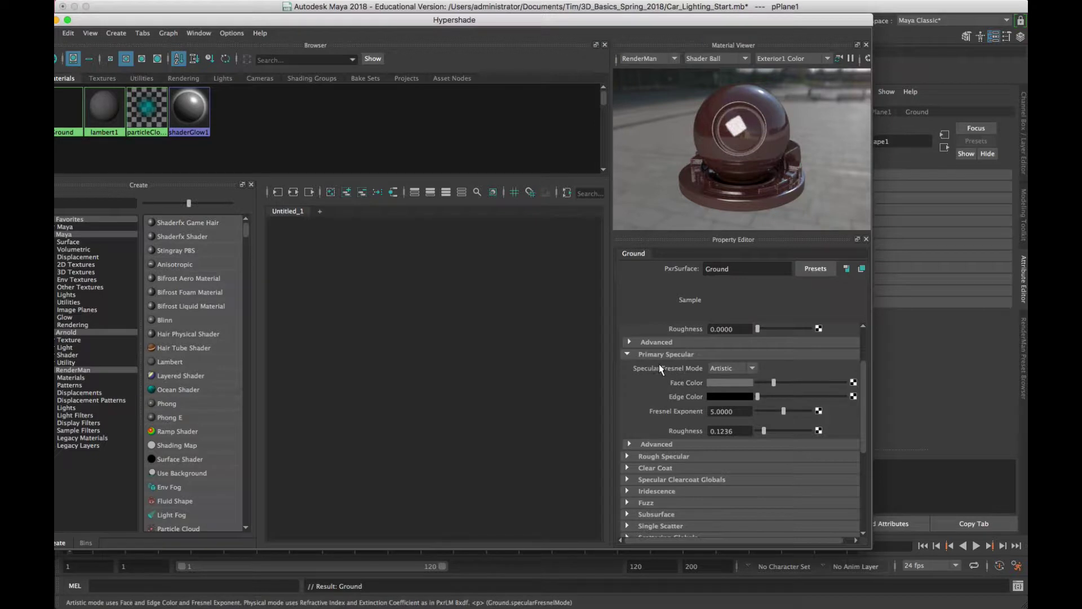
scroll(658, 366, "down", 5)
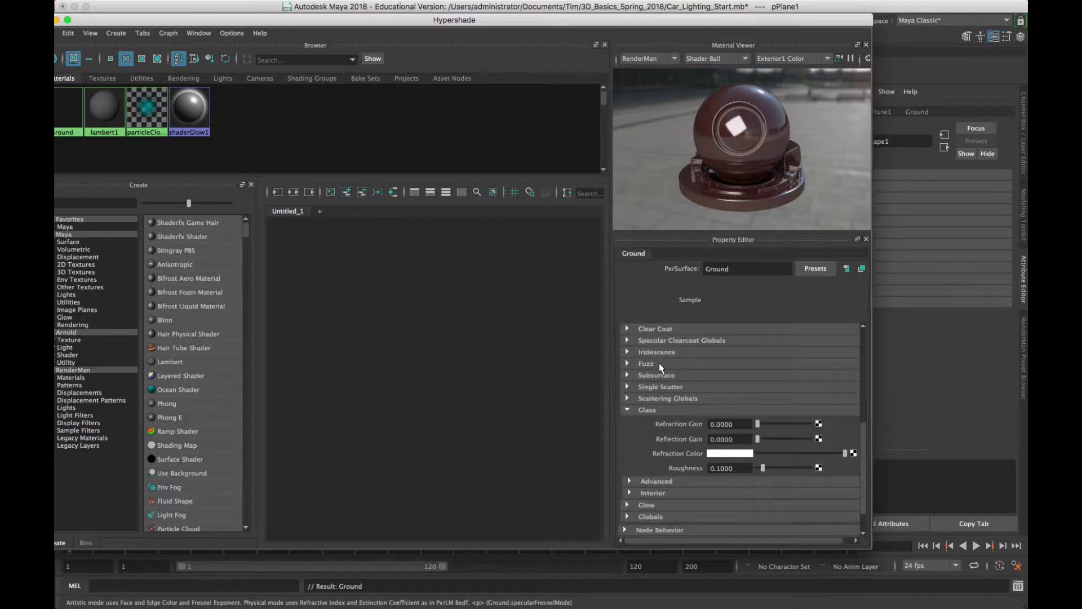
scroll(658, 365, "down", 1)
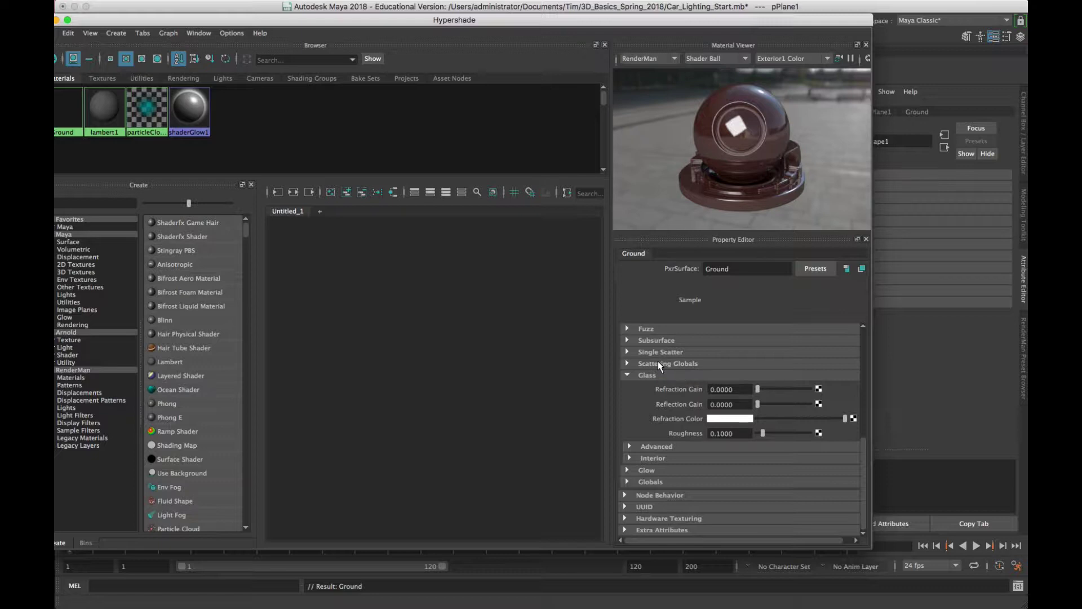
scroll(658, 361, "up", 6)
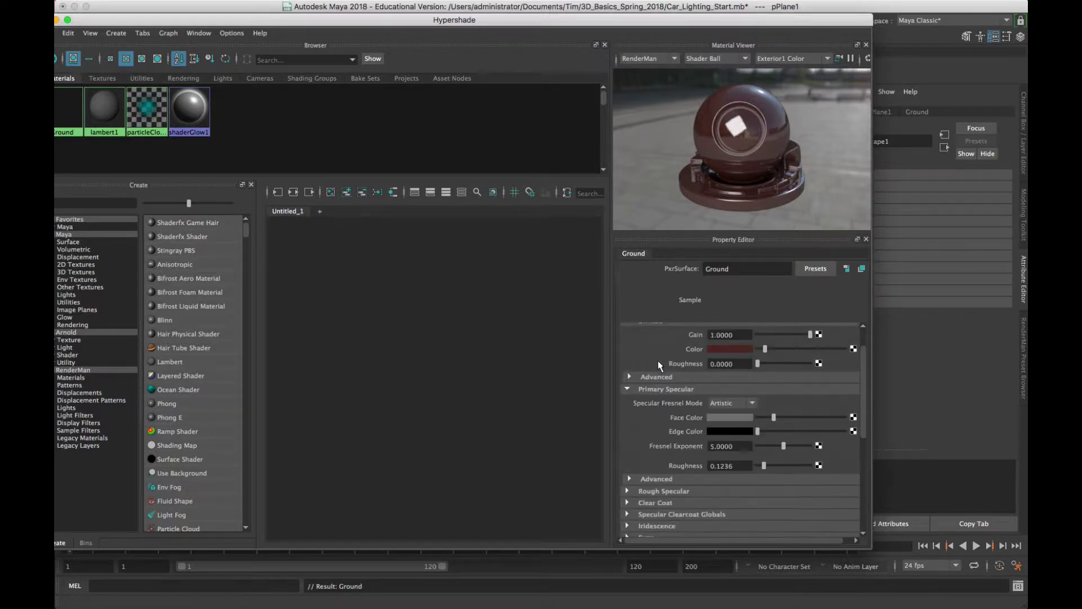
scroll(658, 361, "down", 3)
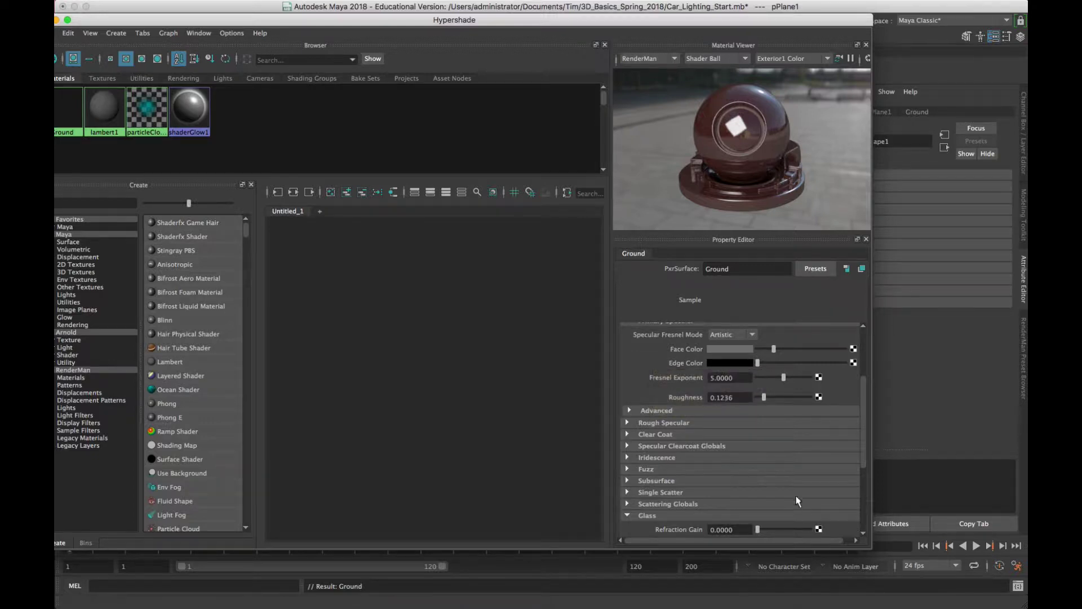
scroll(758, 439, "up", 4)
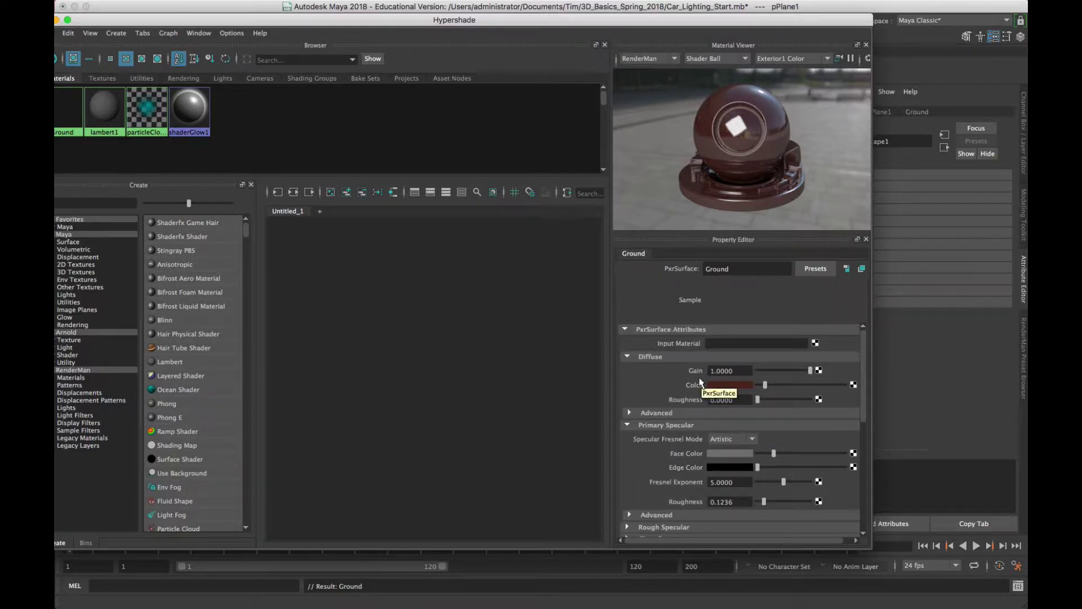
Graph the Ground material's network in the work area, and select its connected PxrSurface1SG shading group
left_click_drag(255, 23, 371, 19)
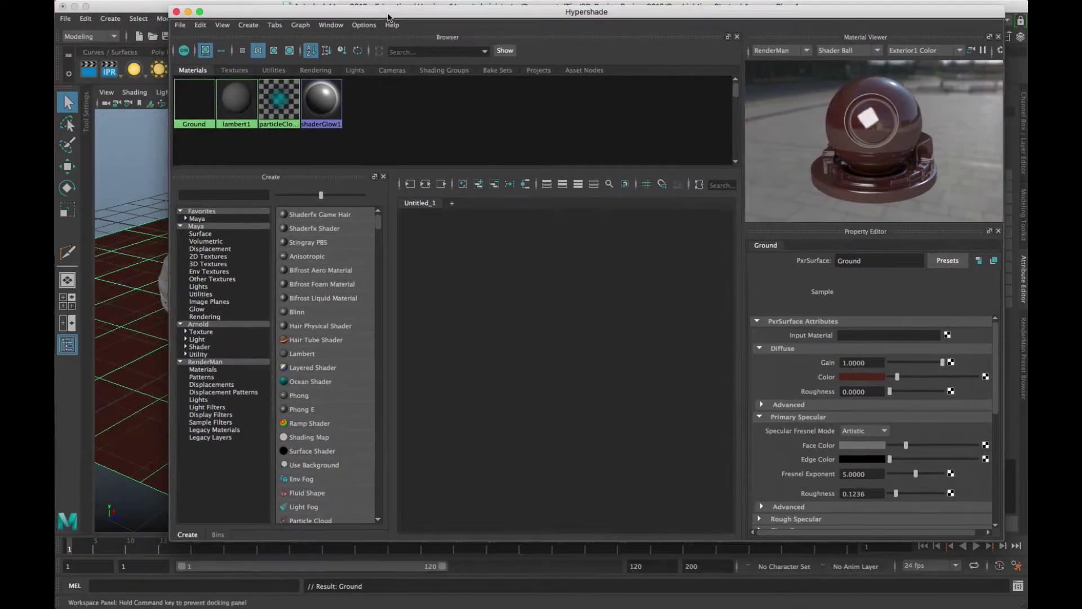
left_click(58, 124)
right_click_drag(173, 121, 179, 106)
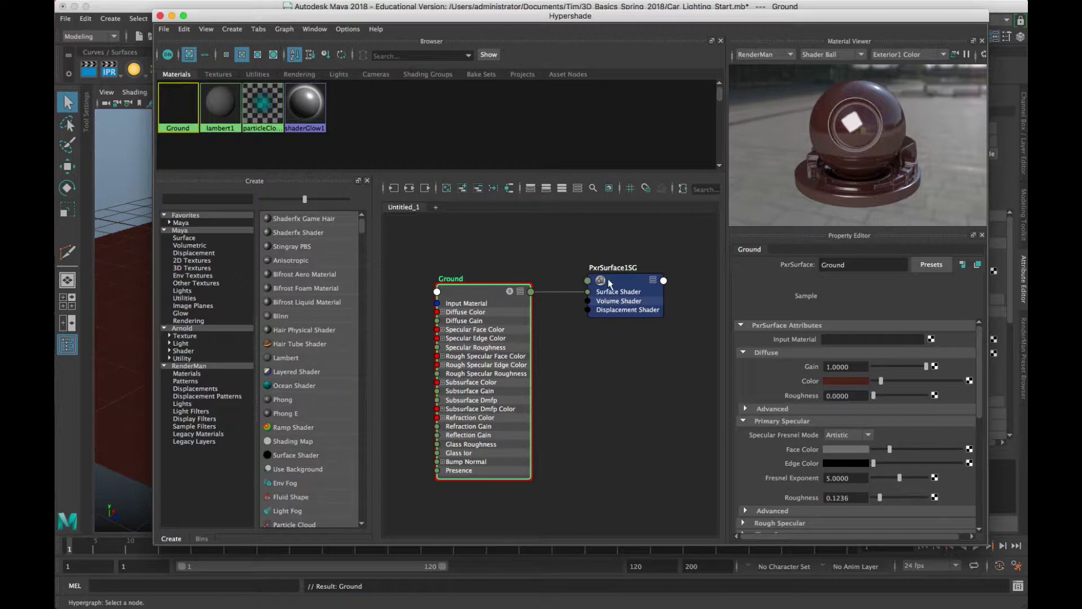
left_click(631, 281)
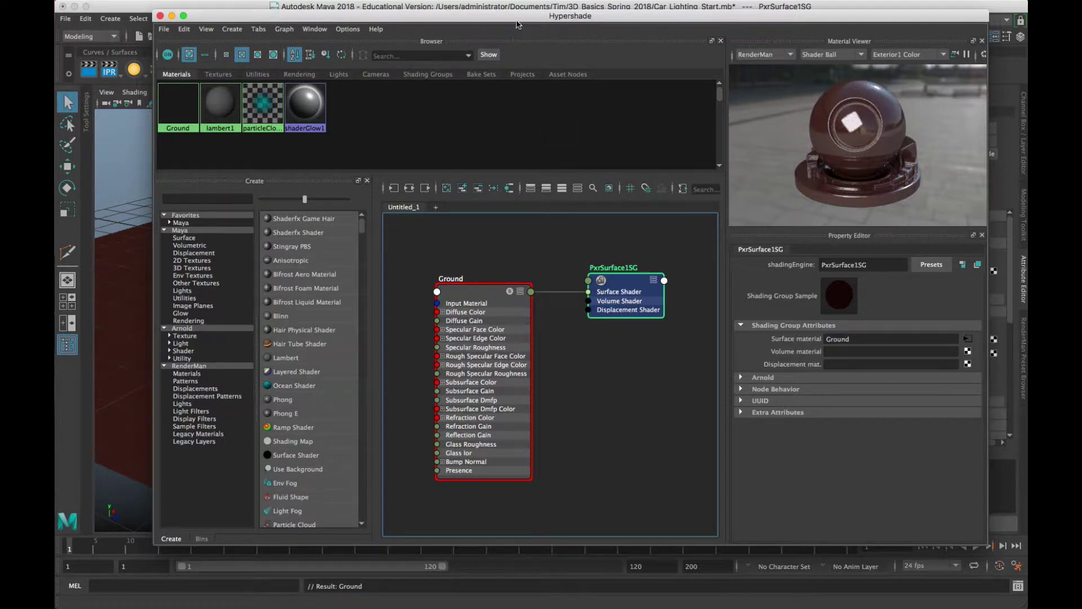
Uncover the viewport beside the Hypershade, and assign the existing lambert1 material to the ground plane
left_click_drag(494, 15, 814, 43)
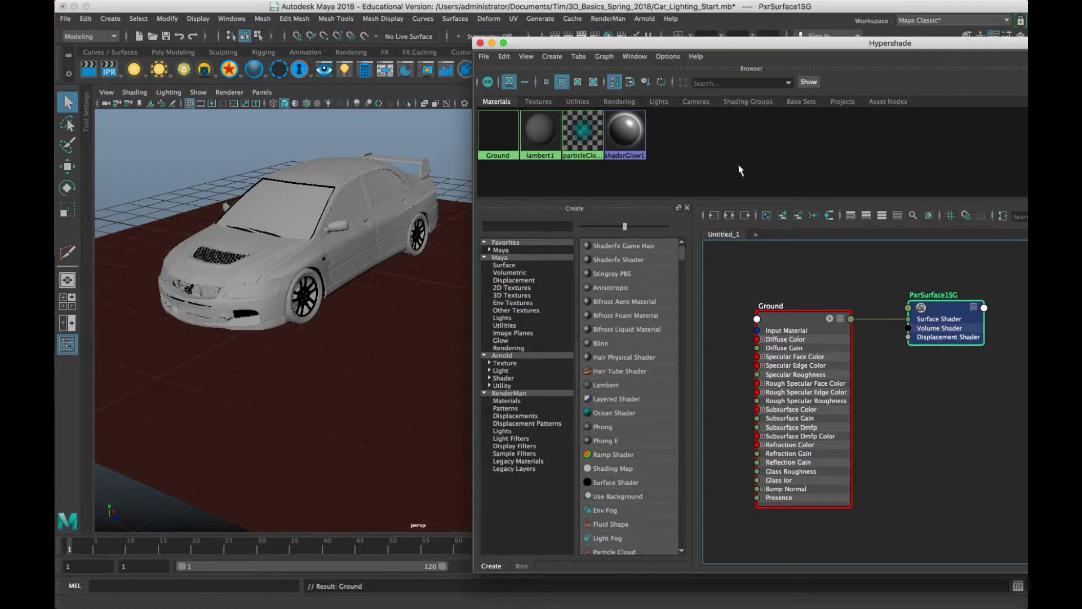
left_click_drag(585, 46, 729, 47)
left_click(491, 262)
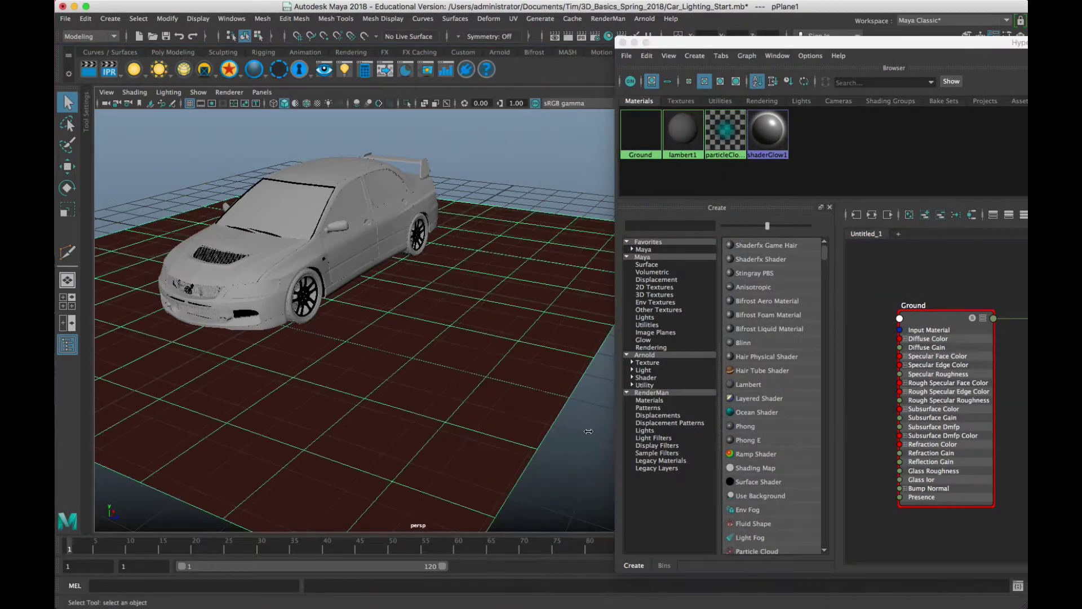
right_click_drag(491, 263, 571, 584)
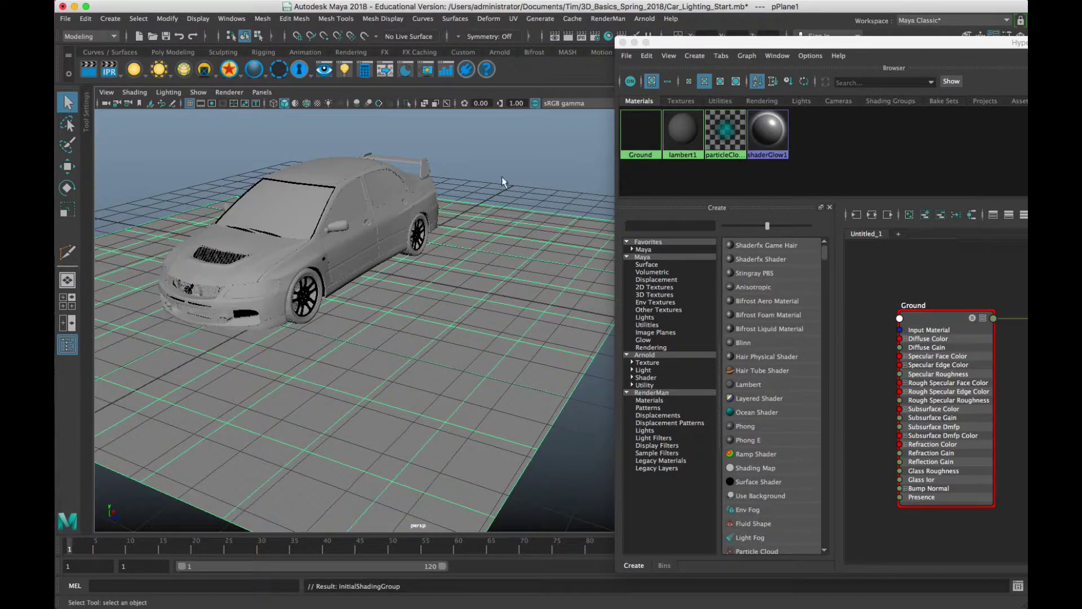
Assign the Ground material from the Hypershade to the selected ground plane
left_click(653, 144)
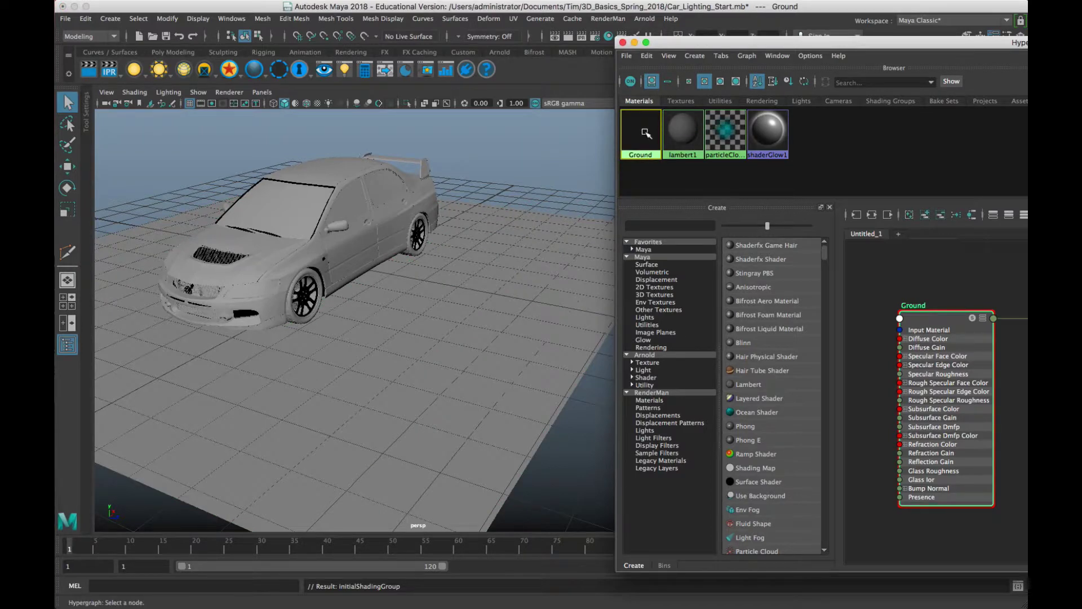
right_click(646, 133)
left_click(464, 328)
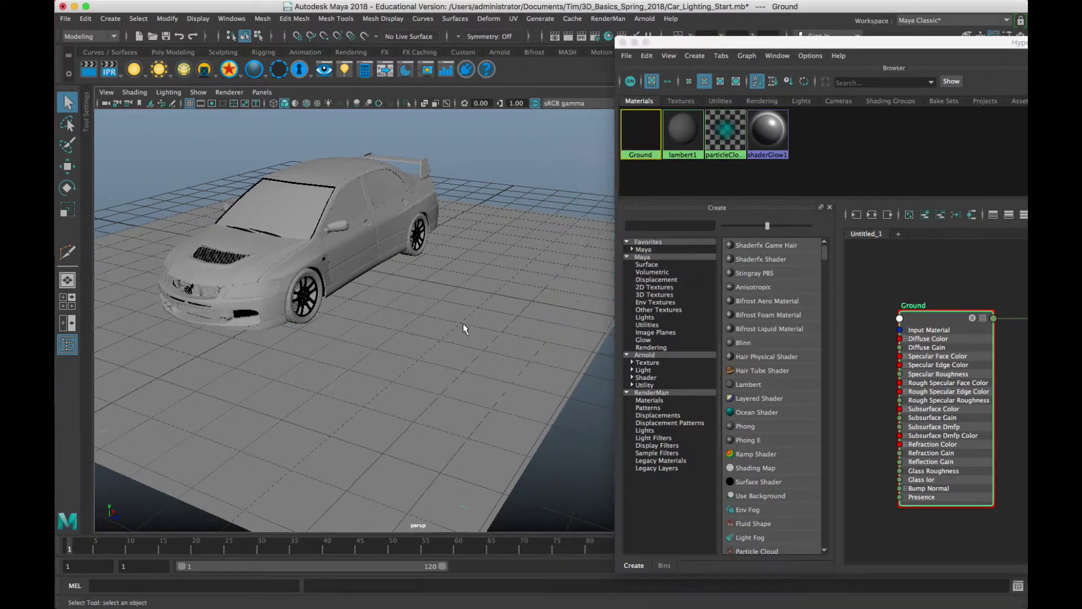
right_click_drag(637, 135, 641, 104)
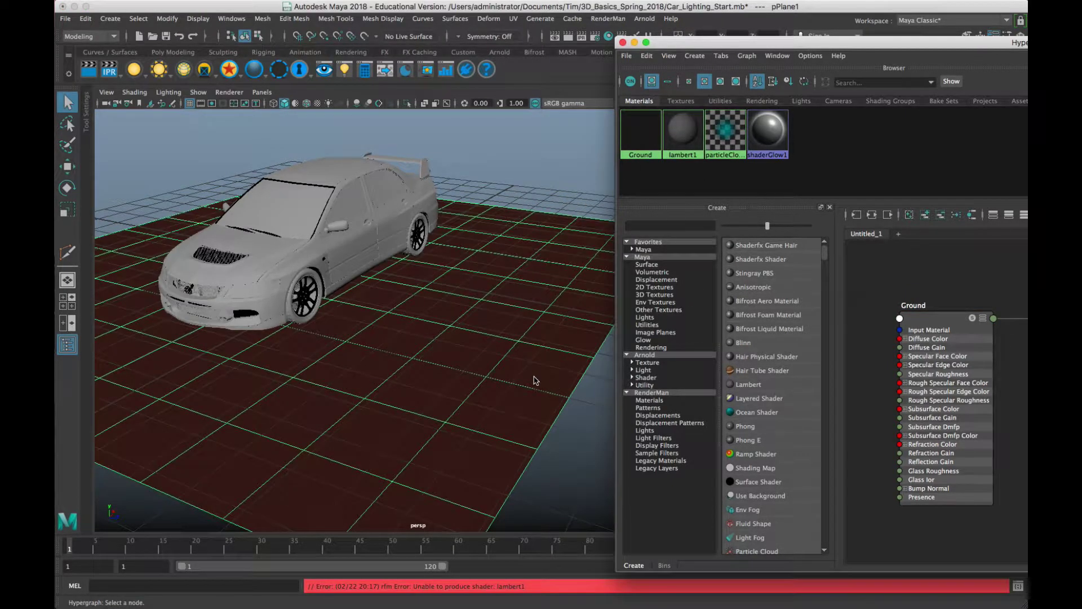
Undo the last material assignment, and apply Ground by dropping its swatch directly onto the plane in the viewport
left_click(537, 380)
key("z")
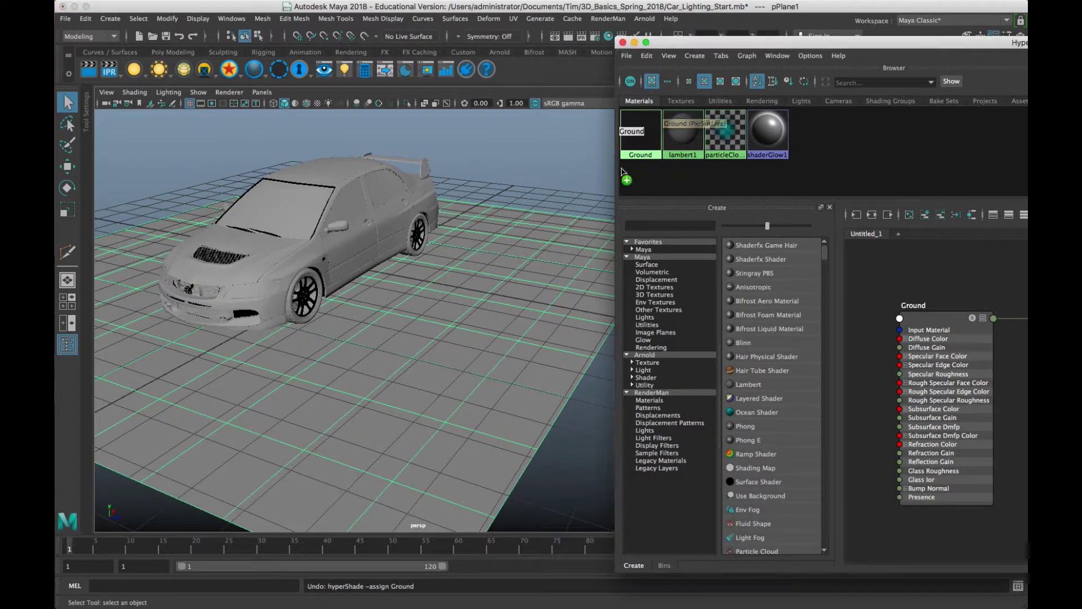
middle_click_drag(641, 134, 547, 275)
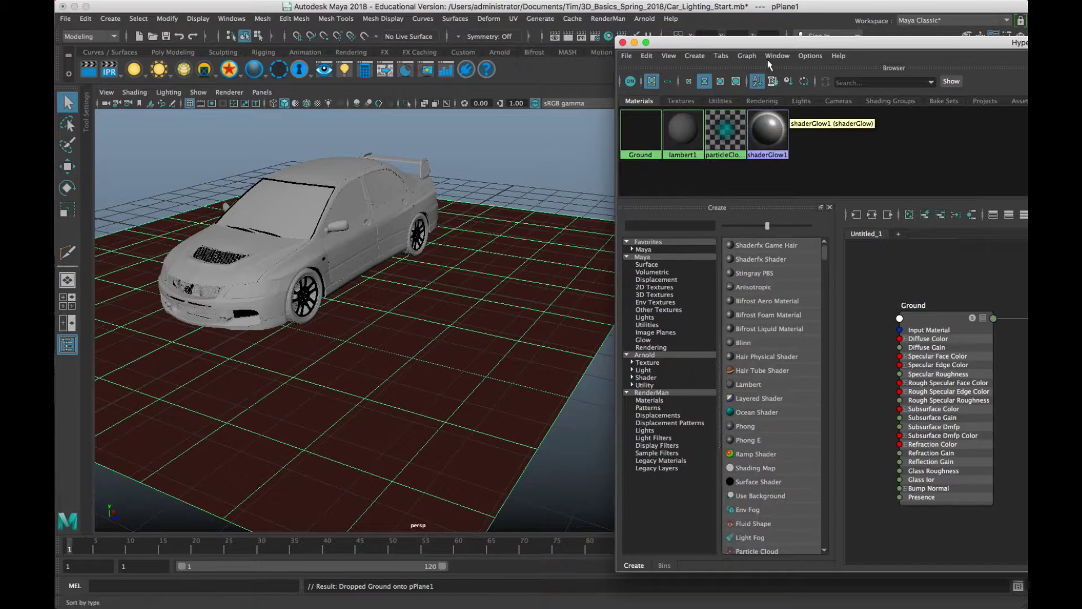
left_click_drag(723, 44, 349, 193)
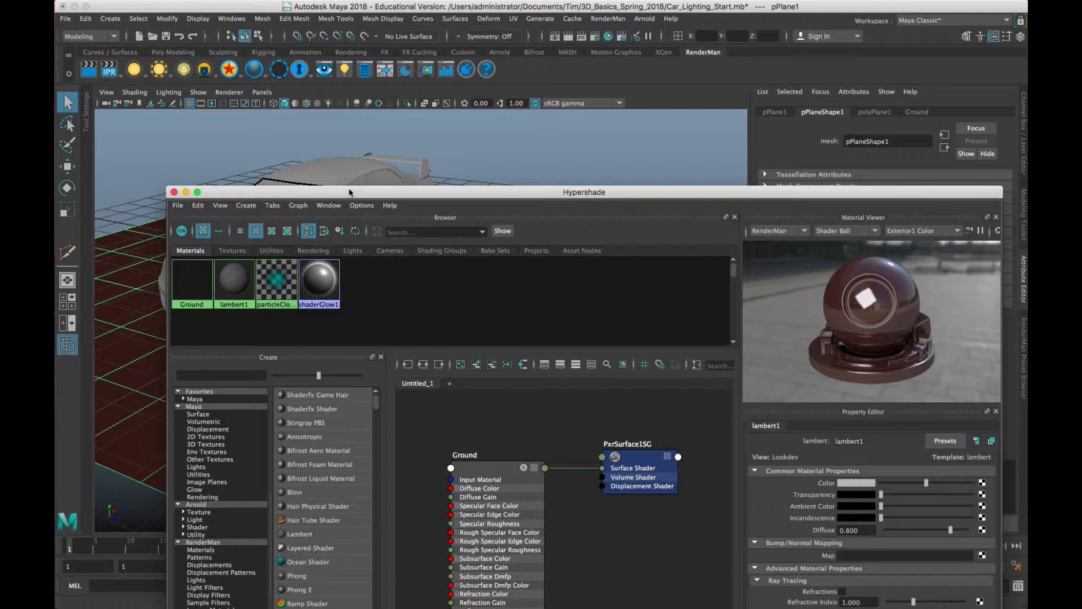
Move the Hypershade window away so the whole viewport is uncovered
left_click_drag(388, 196, 290, 415)
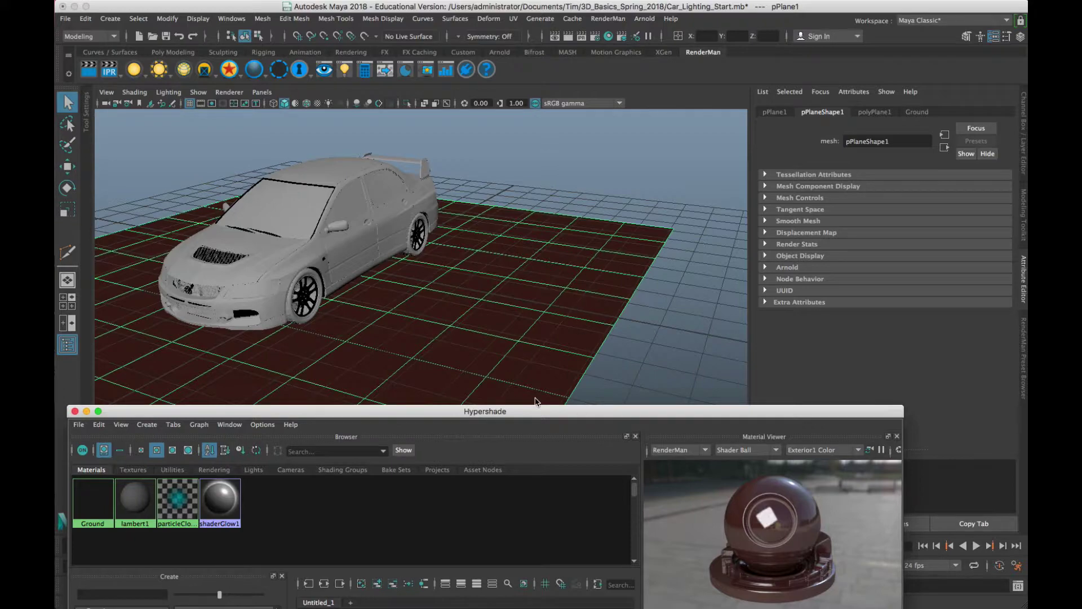
left_click_drag(519, 413, 545, 322)
left_click_drag(545, 279, 55, 52)
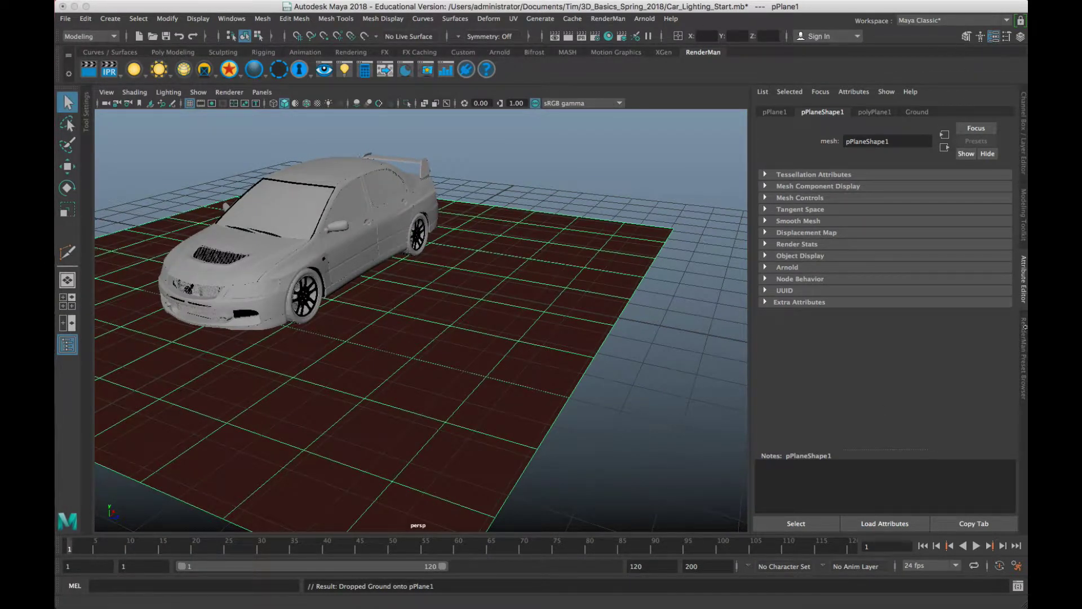
Open the RenderMan Preset Browser beside the viewport and widen it so more preset swatches fit per row
left_click(1024, 348)
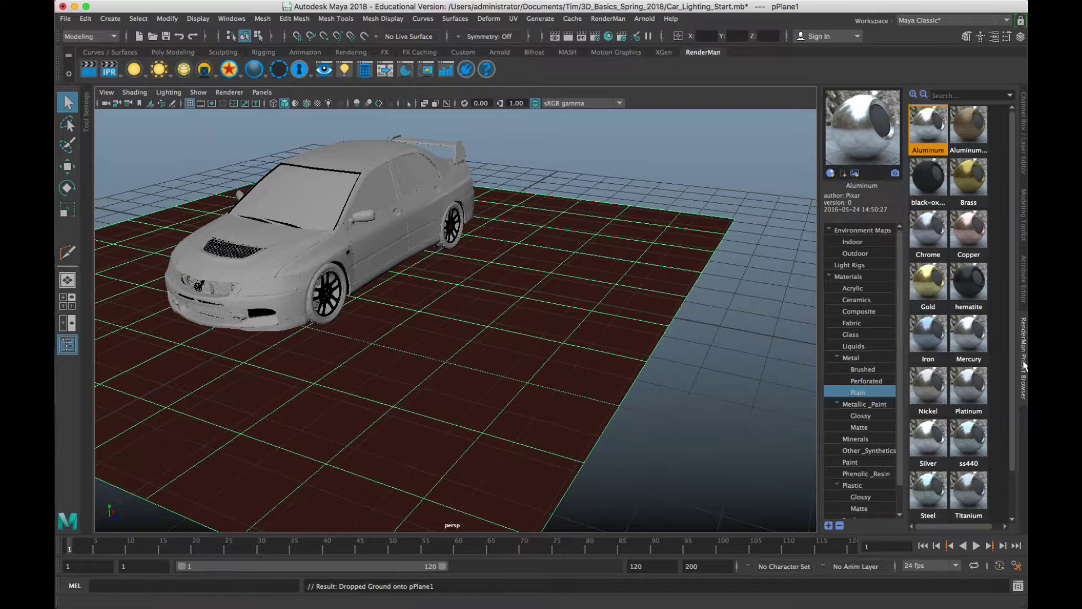
left_click(598, 21)
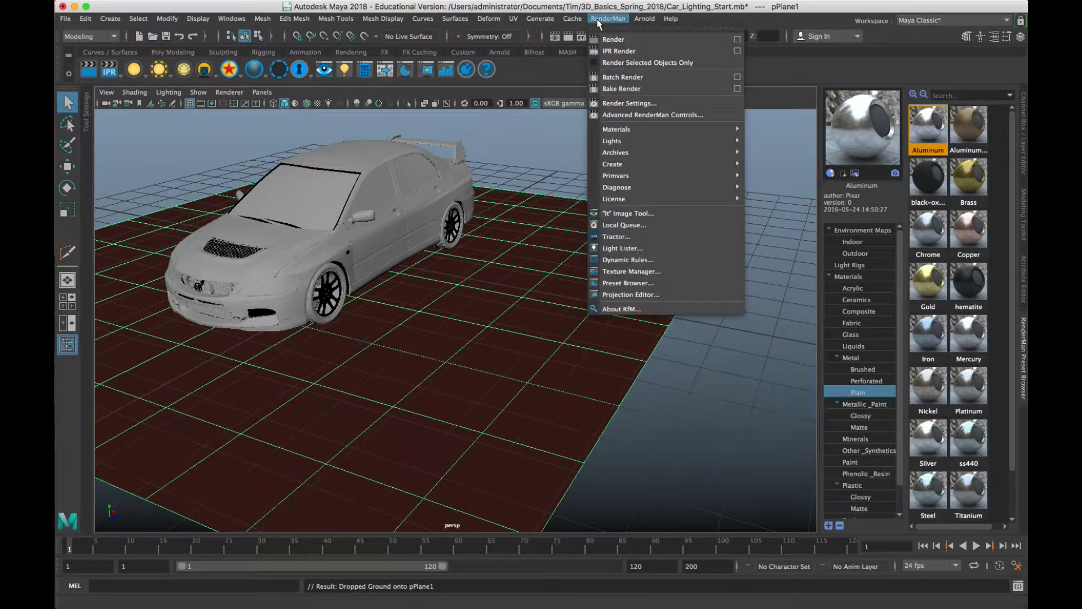
left_click(682, 288)
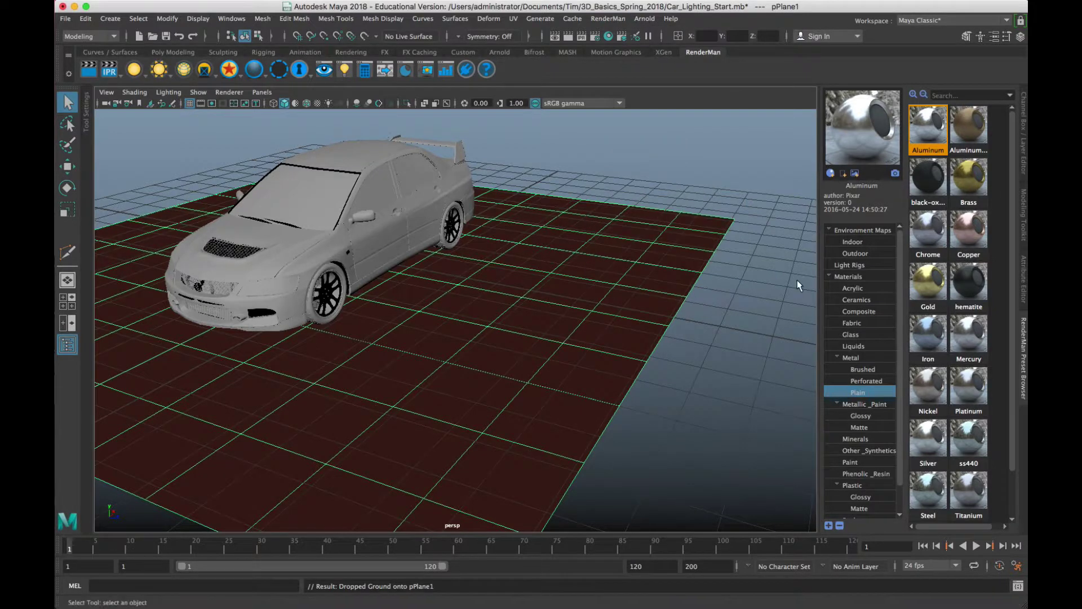
left_click_drag(816, 272, 731, 272)
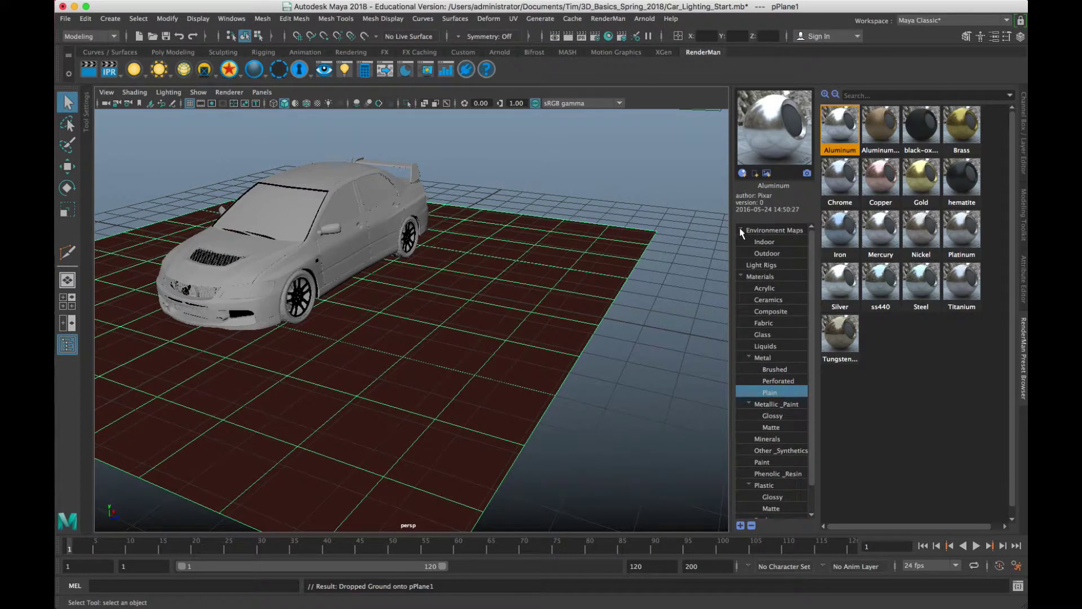
Collapse the Environment Maps category and examine the material presets for ceramics, composites, fabric, glass, liquids and brushed, perforated and plain metals
left_click(741, 231)
left_click(758, 253)
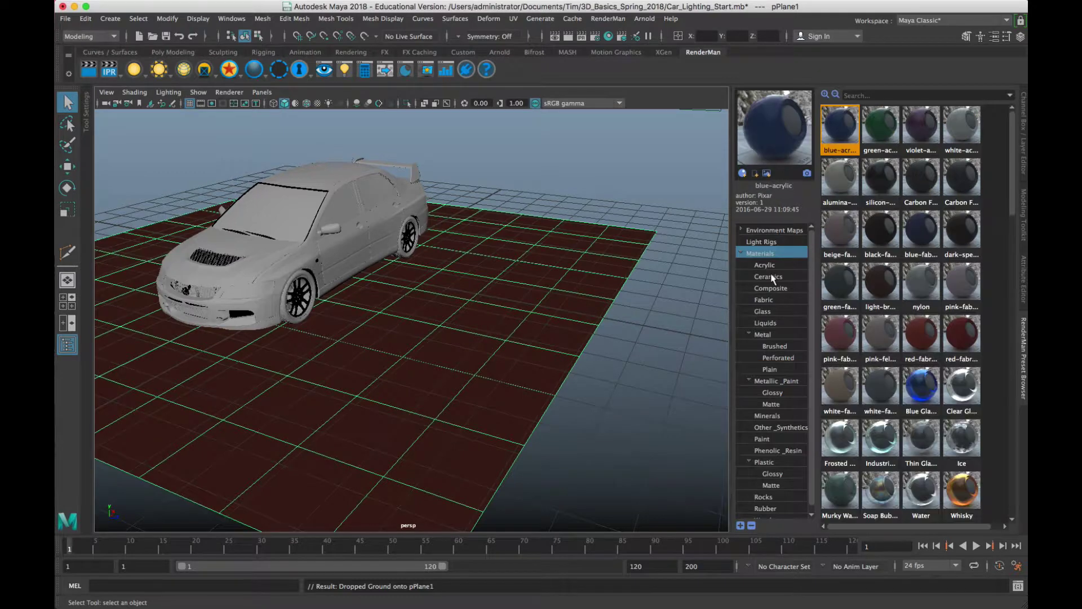
left_click(781, 278)
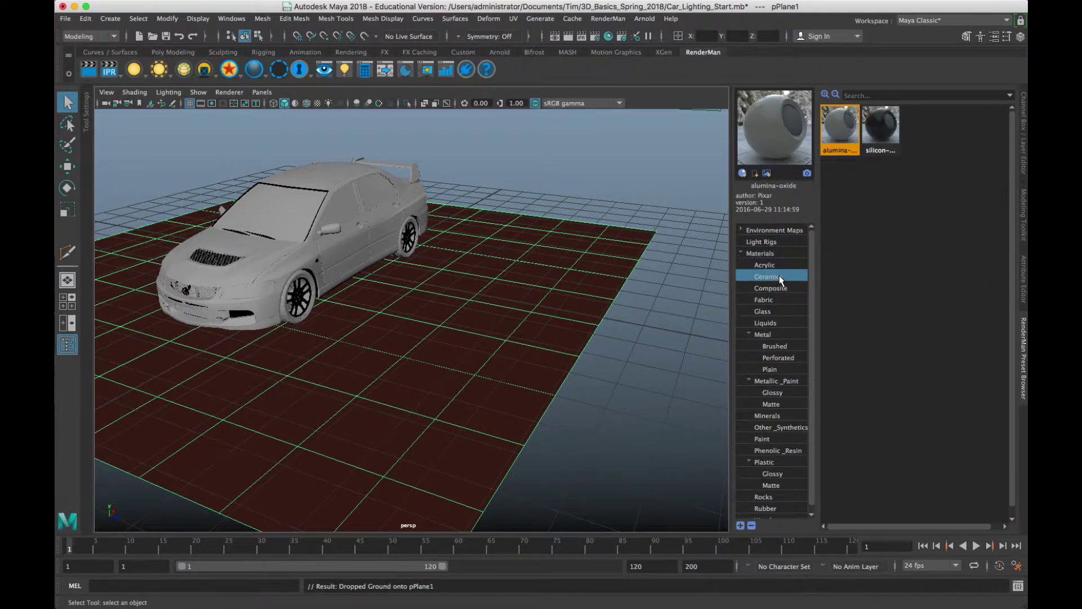
left_click(782, 290)
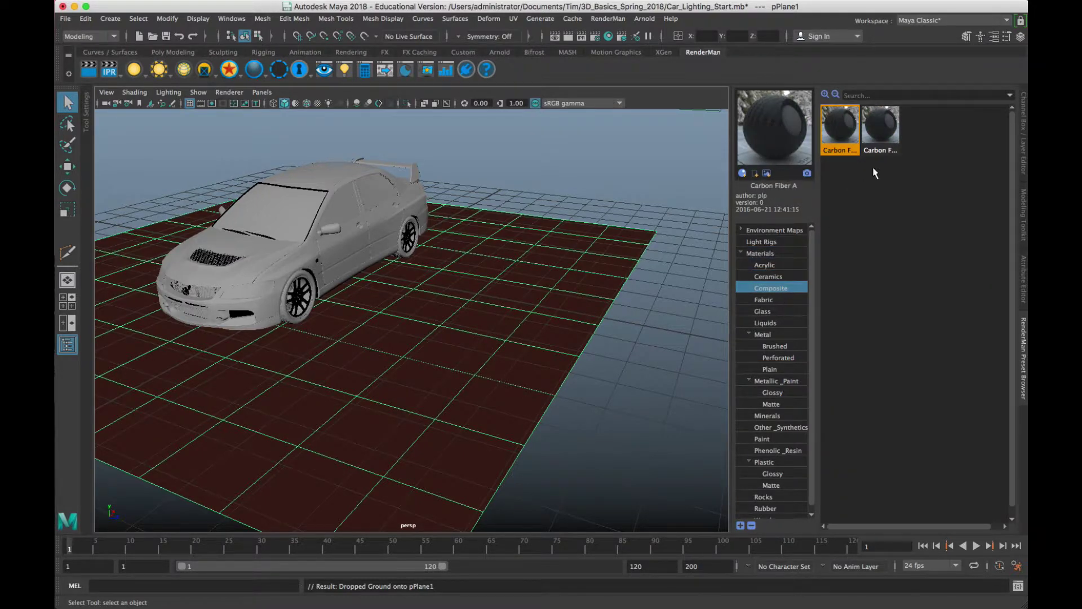
left_click(794, 300)
left_click(779, 313)
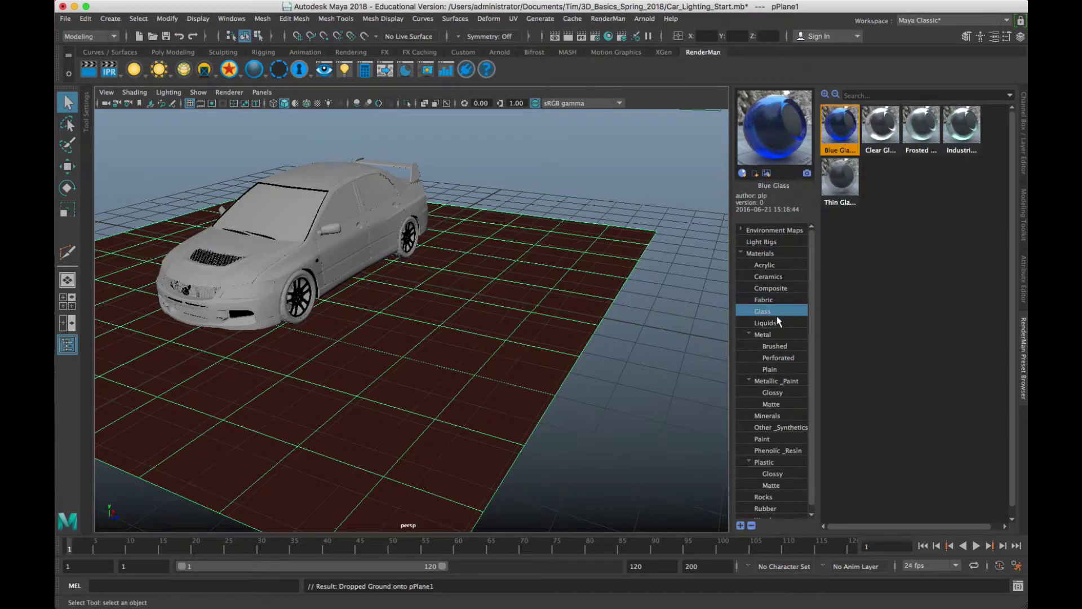
left_click(780, 324)
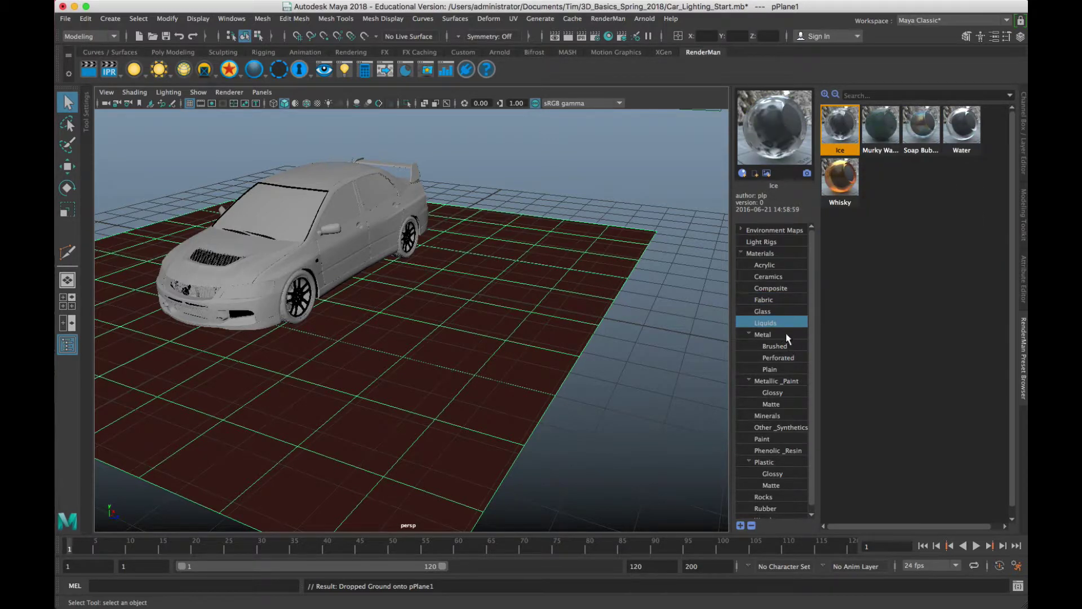
left_click(785, 334)
left_click(789, 346)
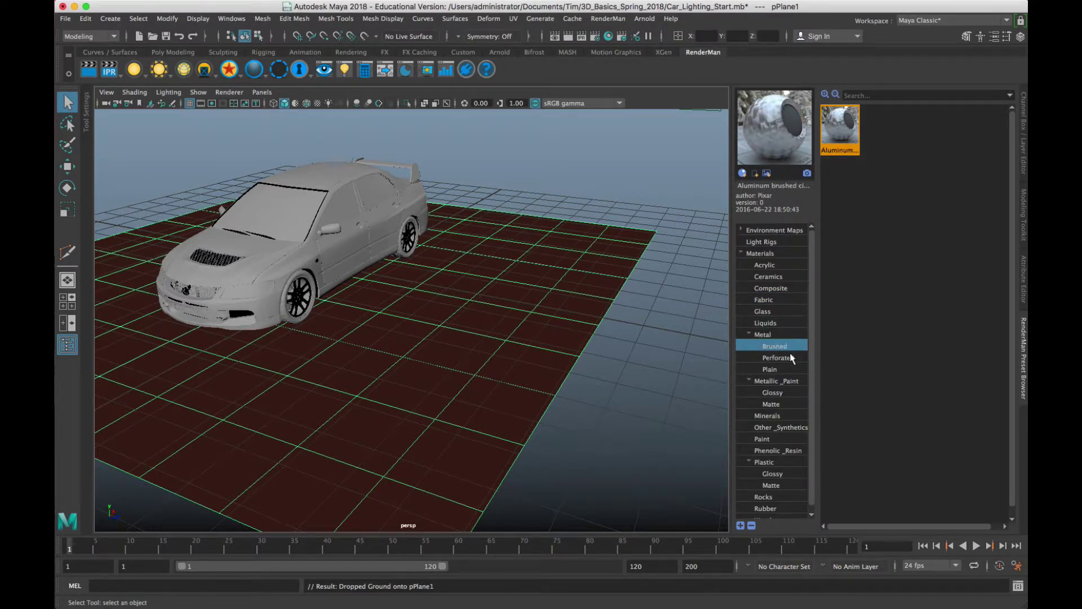
left_click(790, 358)
left_click(791, 365)
scroll(792, 369, "down", 1)
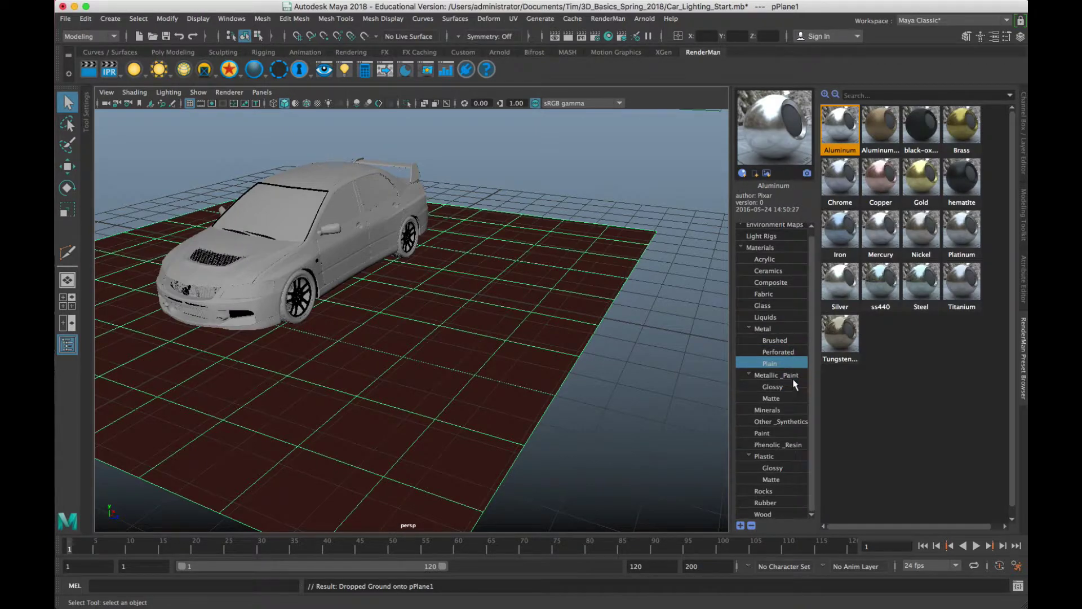
Examine the metallic paint, minerals, other synthetics, paint, phenolic resin, plastic, rocks, rubber and wood material presets
left_click(792, 388)
left_click(786, 400)
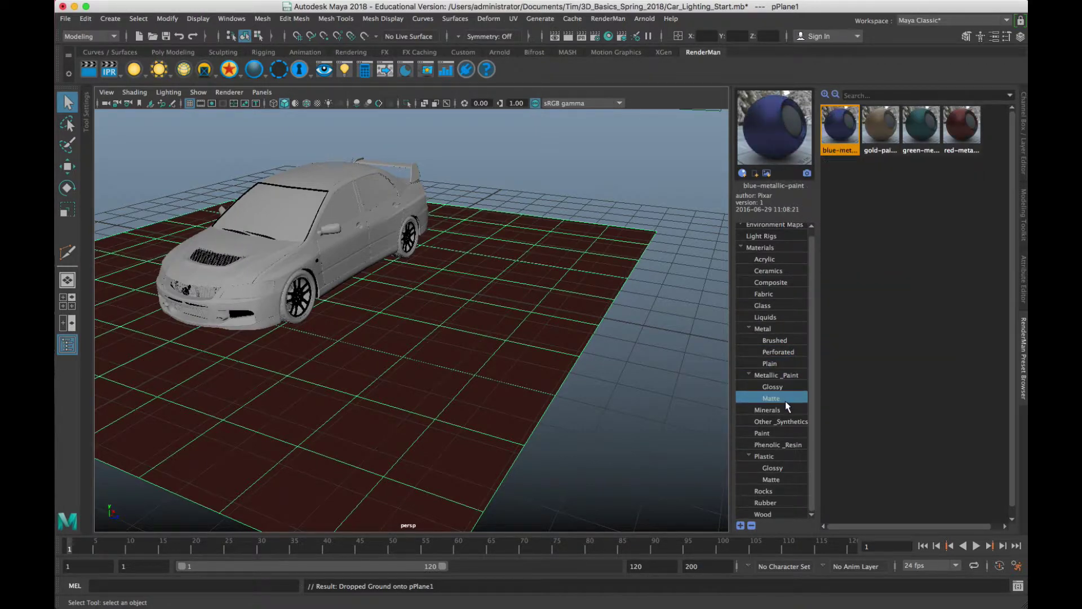
left_click(782, 411)
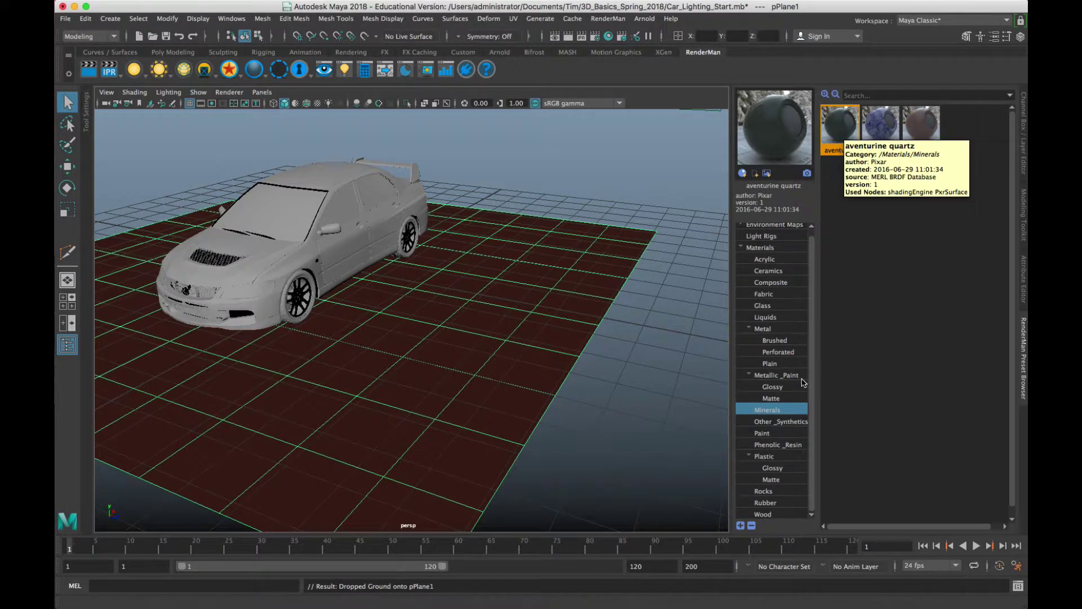
left_click(786, 422)
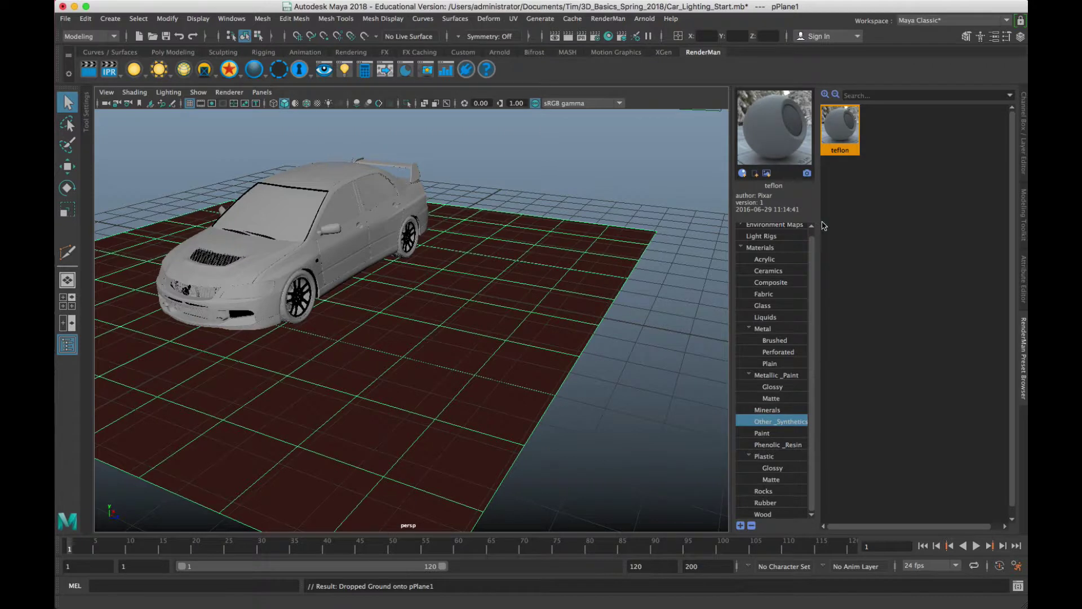
left_click(788, 433)
left_click(792, 449)
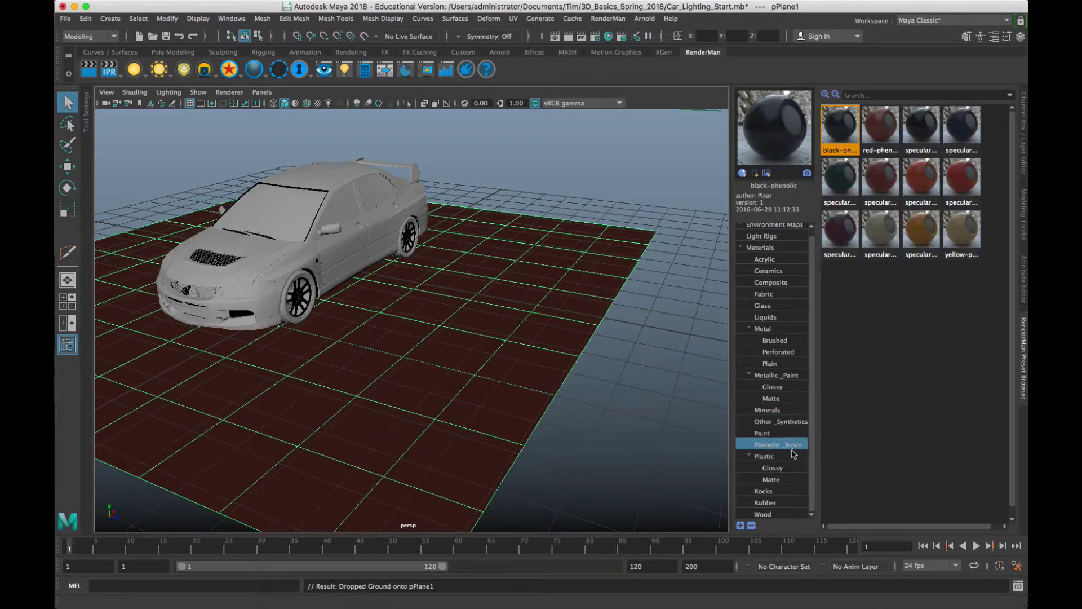
left_click(791, 468)
left_click(789, 480)
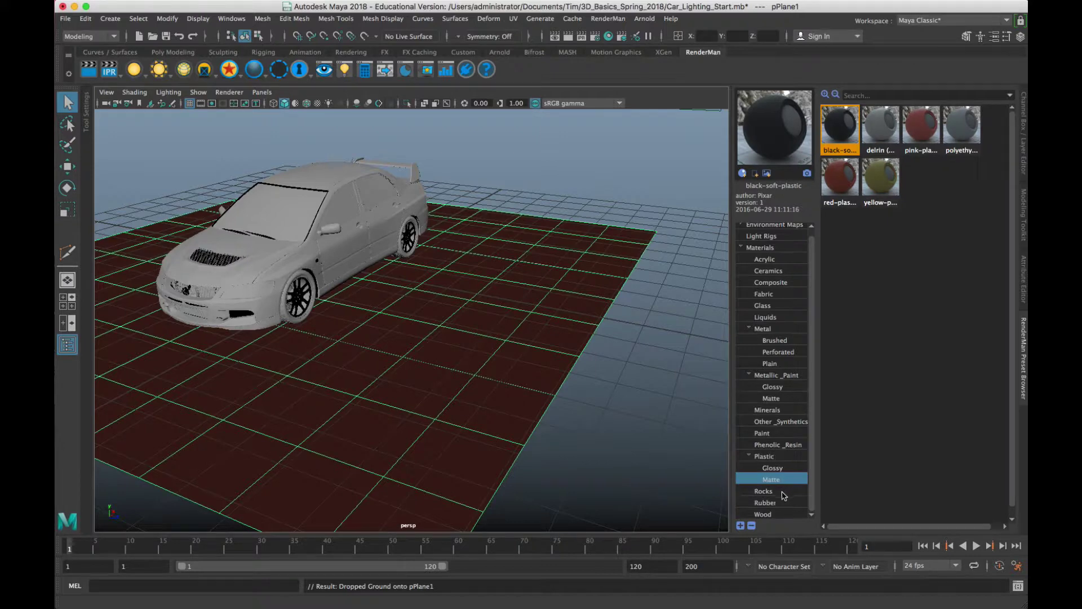
left_click(784, 494)
left_click(782, 503)
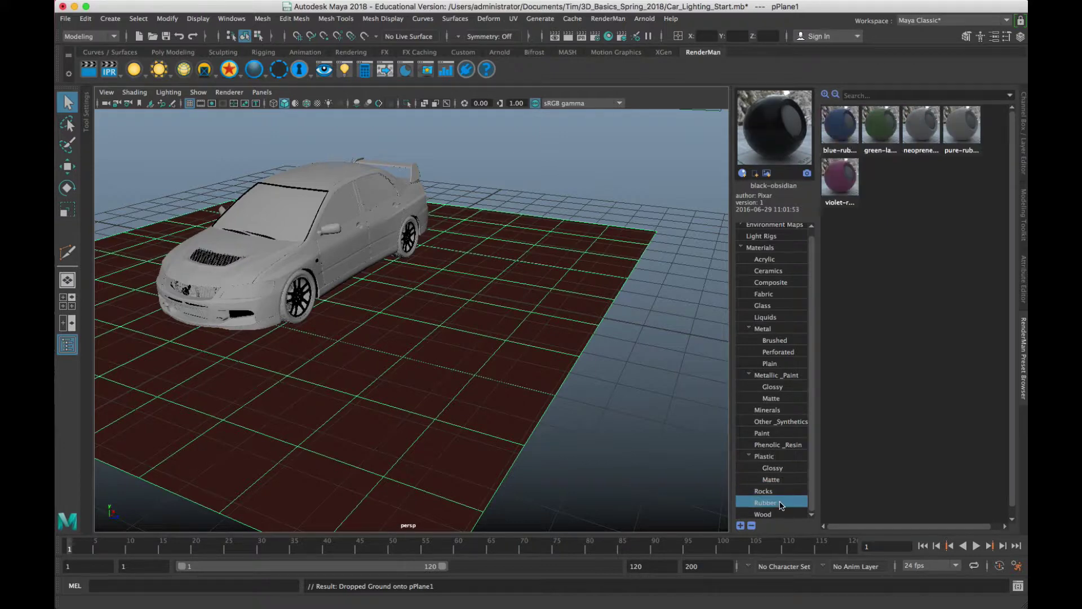
left_click(782, 515)
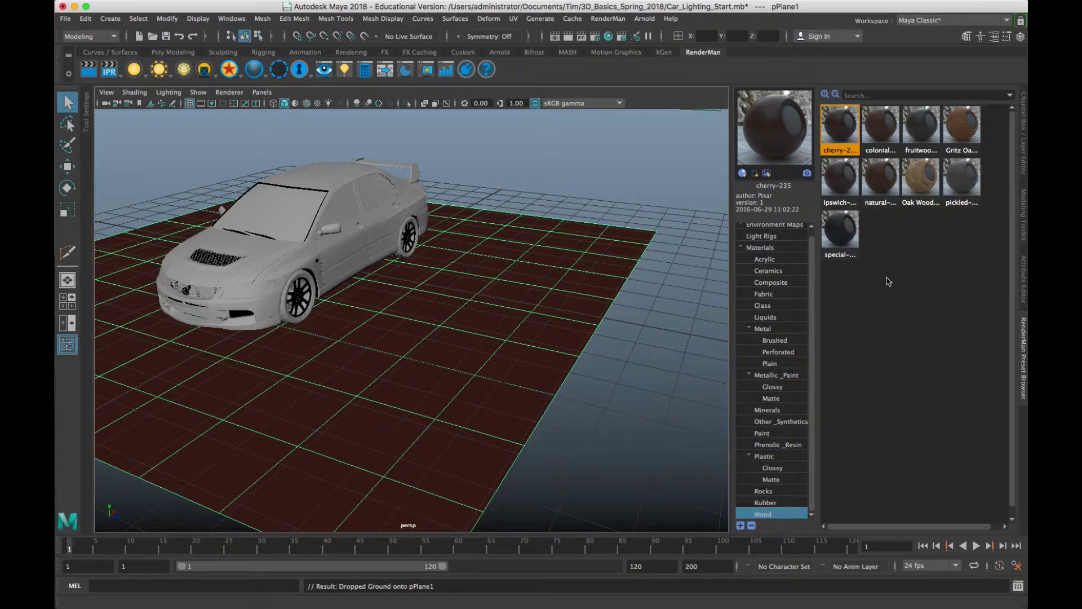
scroll(792, 485, "up", 1)
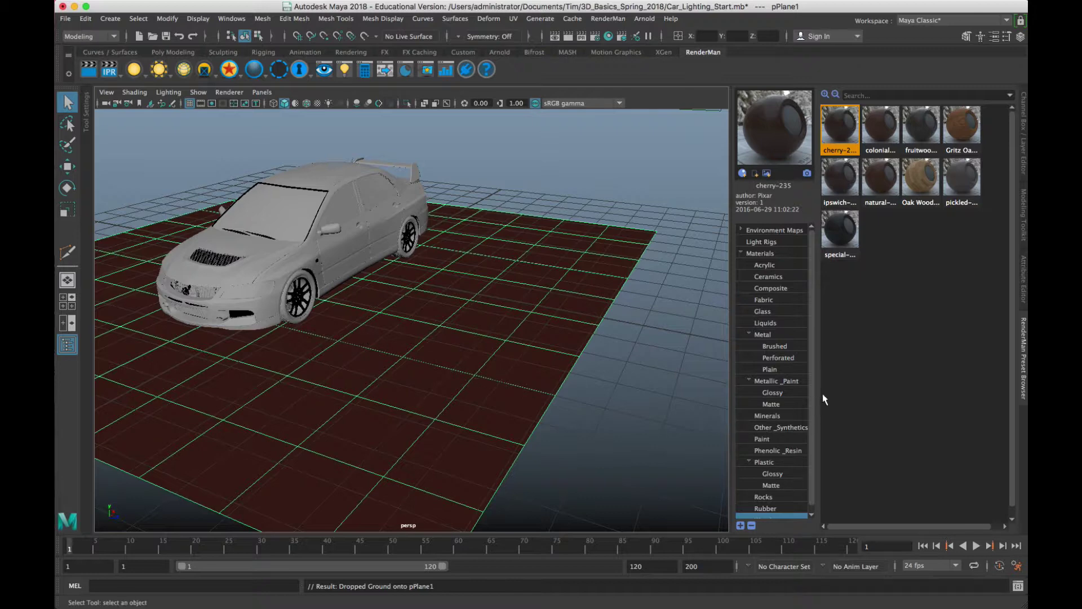
Show all Metallic_Paint presets, and select the car's body in the viewport
left_click(785, 383)
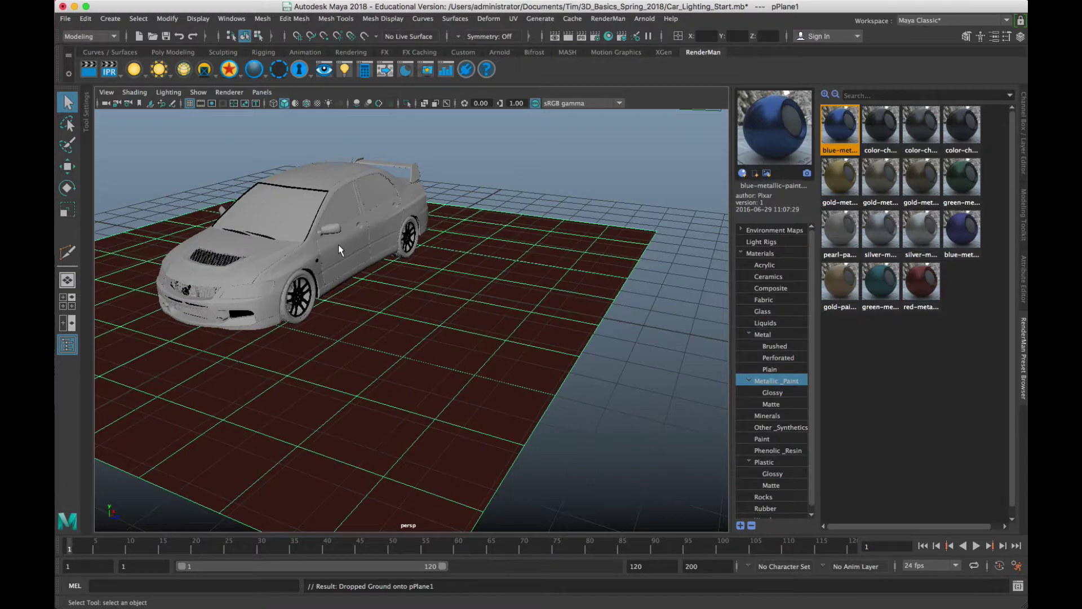
right_click_drag(338, 245, 423, 361, "alt")
left_click(423, 361)
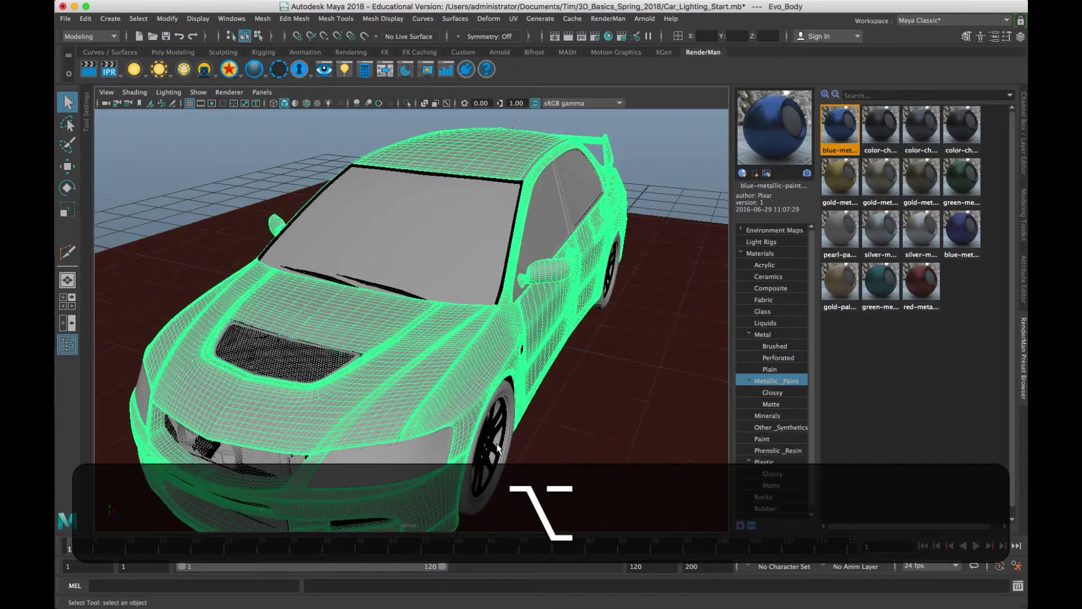
left_click_drag(422, 360, 438, 456, "alt")
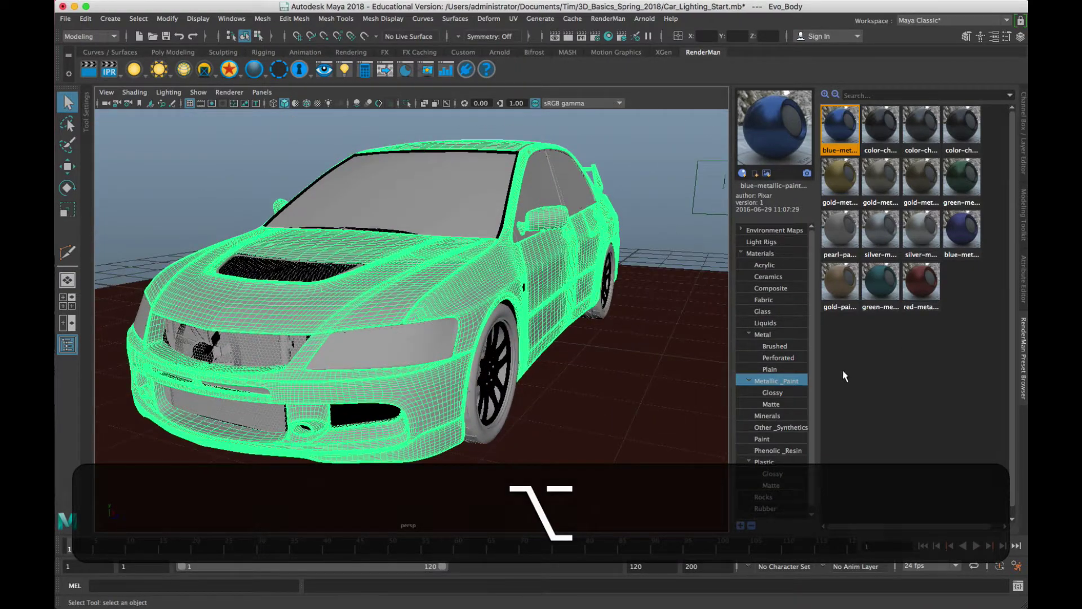
Compare the glossy metallic paint, paint and phenolic resin presets for the car body, ending on the glossy plastic presets
left_click(786, 392)
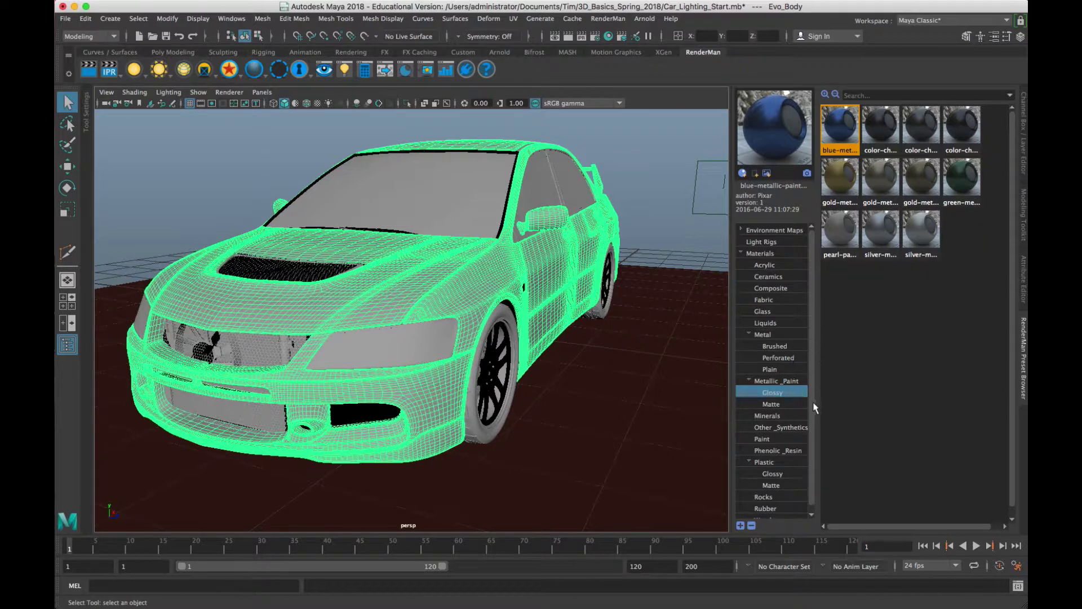
left_click(797, 438)
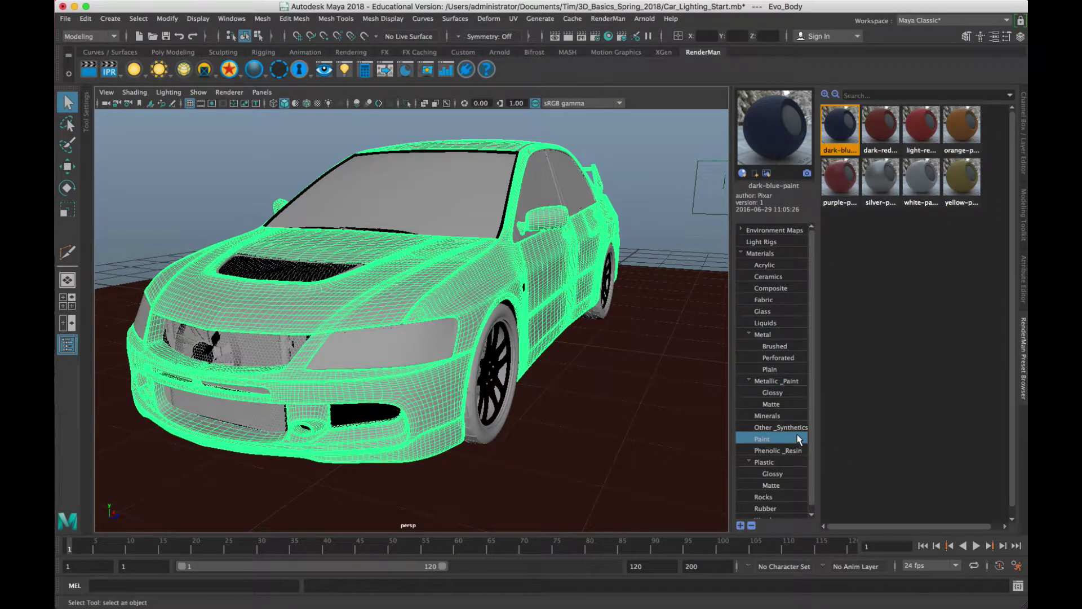
left_click(777, 451)
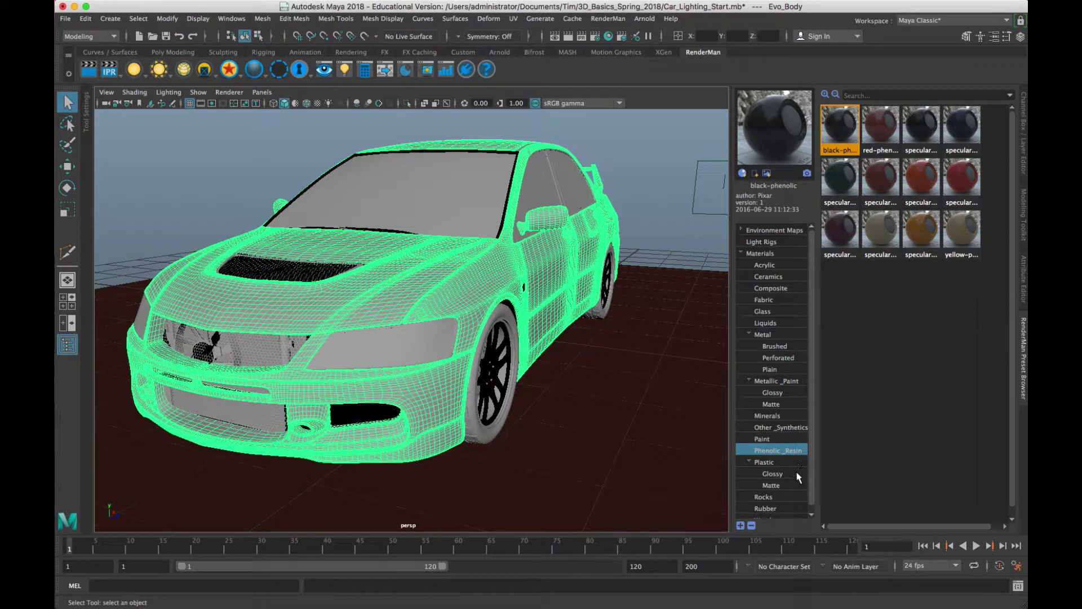
scroll(796, 465, "down", 1)
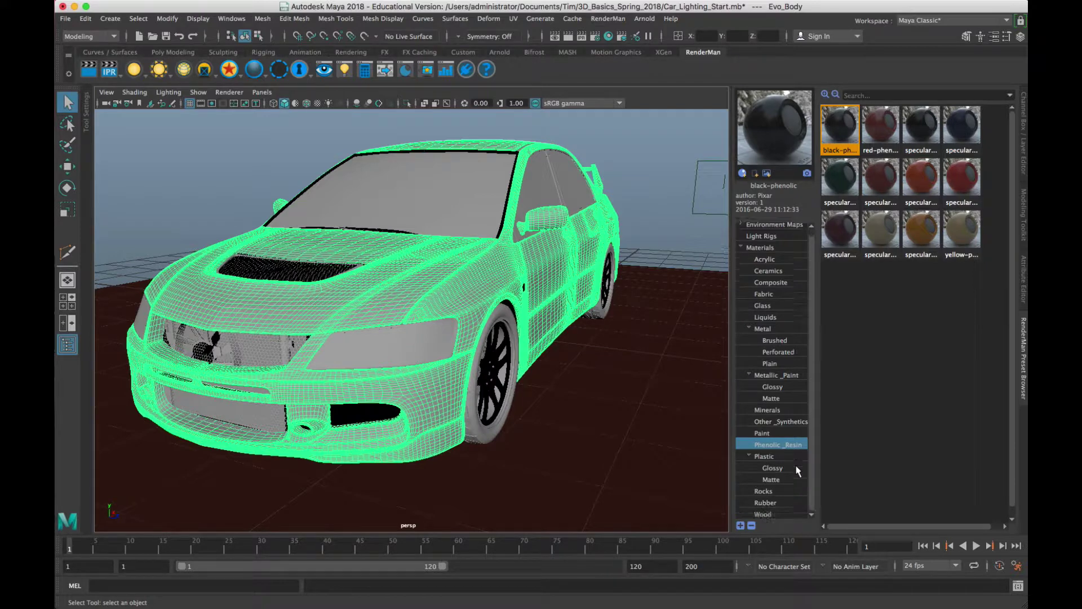
left_click(777, 411)
left_click(780, 420)
left_click(778, 432)
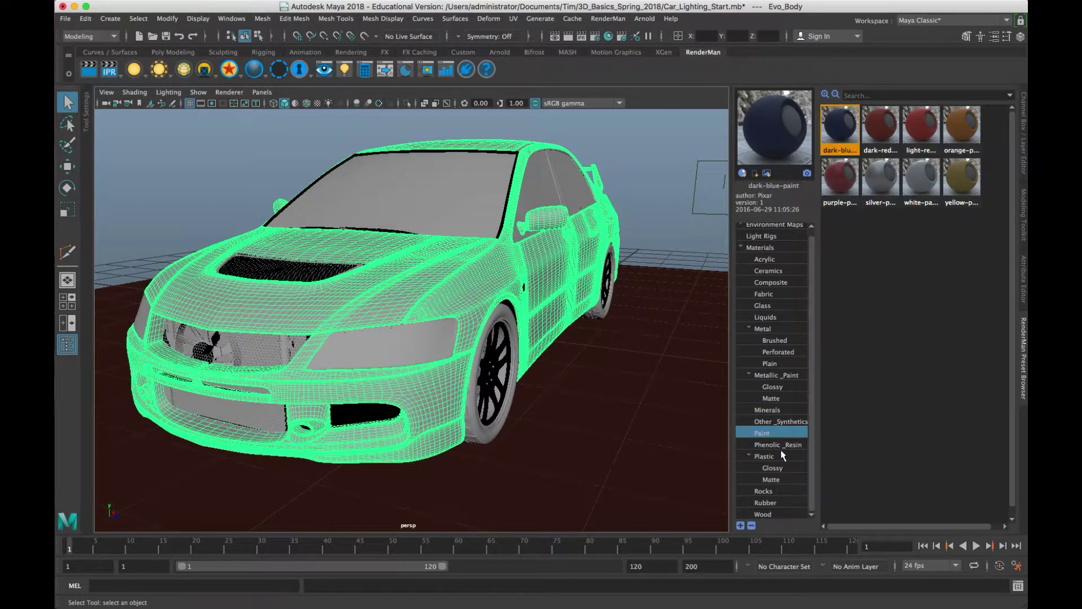
left_click(783, 455)
left_click(785, 469)
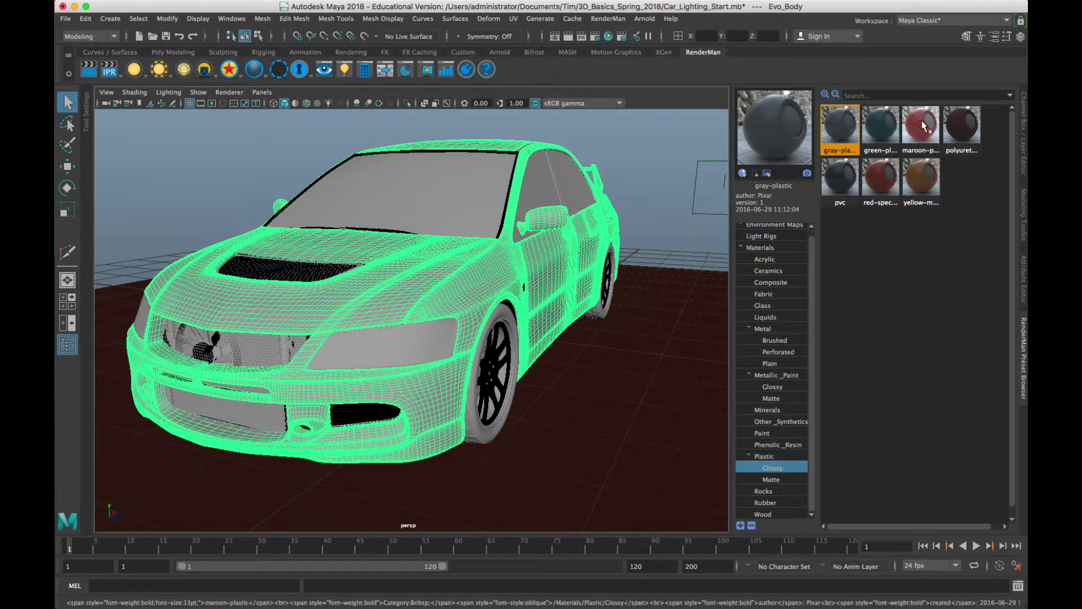
Import the yellow-matte-plastic preset, assign it to the selected car body, and deselect the body
left_click(922, 180)
right_click(922, 179)
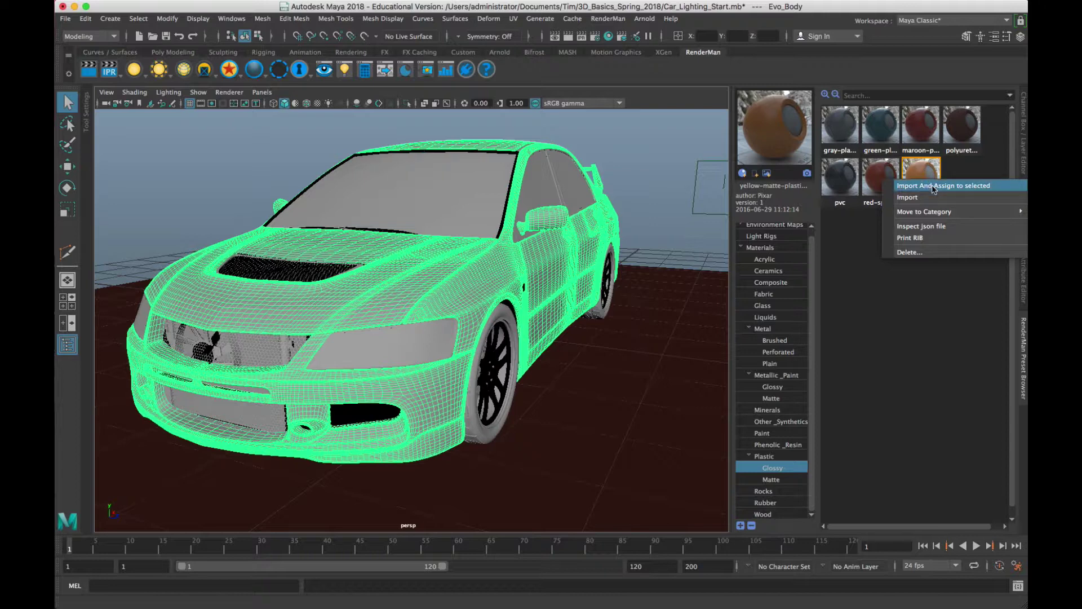
left_click(934, 186)
left_click(617, 339)
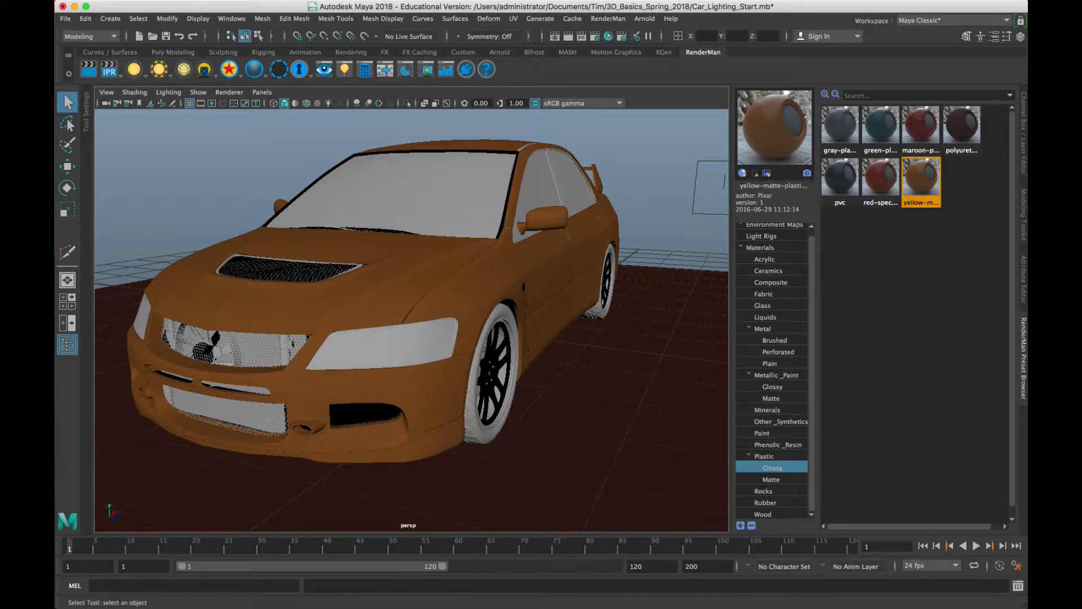
Check the imported yellow_matte_plastic material in the Hypershade, move that window aside, and start a render of the current view
left_click_drag(55, 123, 502, 67)
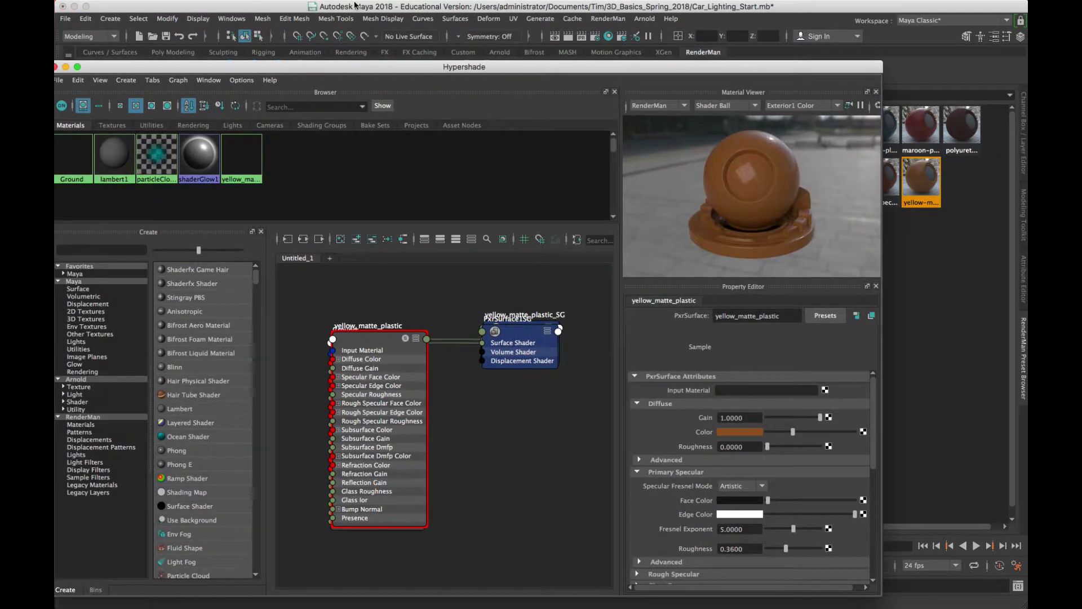
left_click_drag(427, 66, 54, 67)
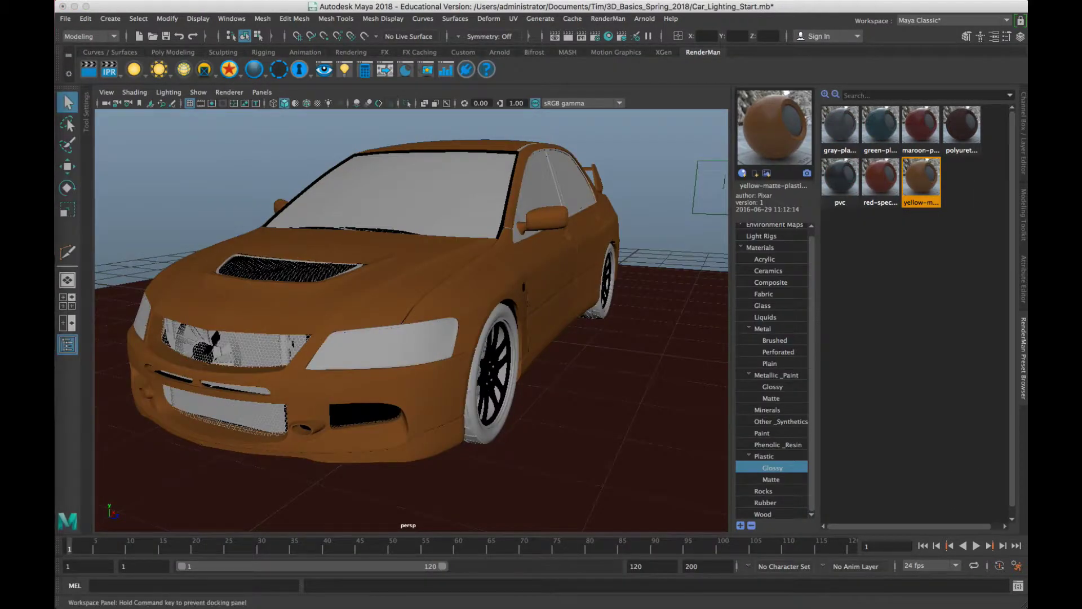
left_click(570, 38)
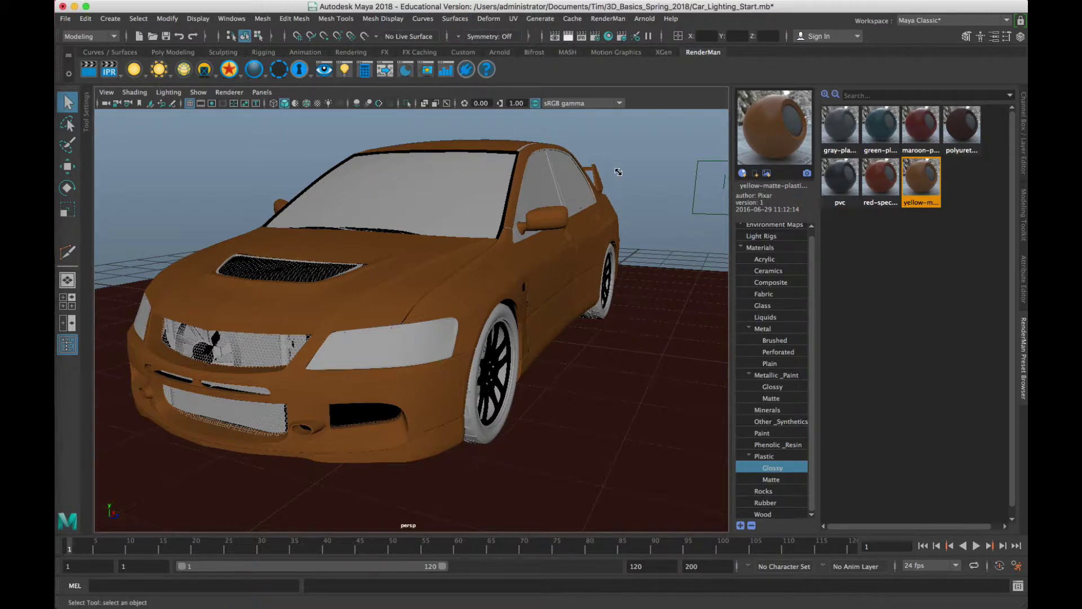
Render the car with the newly assigned body material, and close the rendered image without saving it
left_click(571, 38)
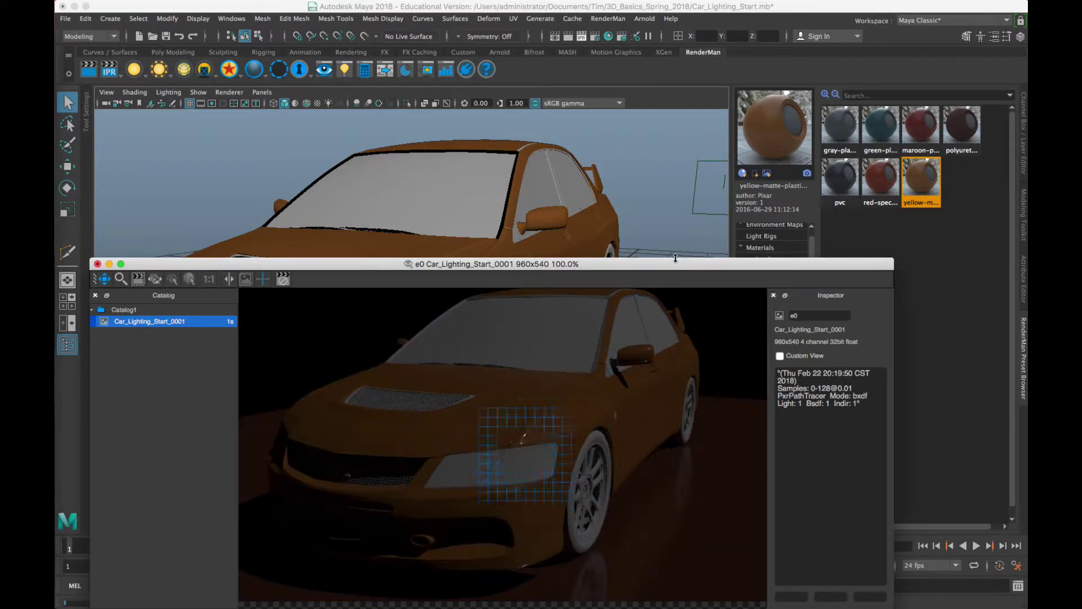
left_click_drag(672, 261, 670, 119)
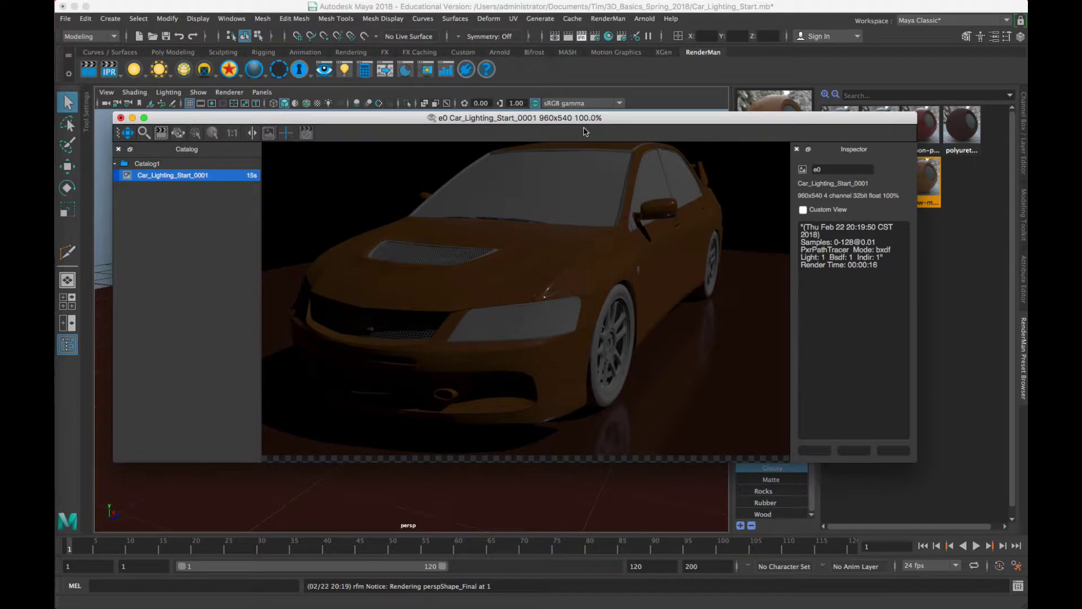
left_click(120, 118)
left_click(516, 314)
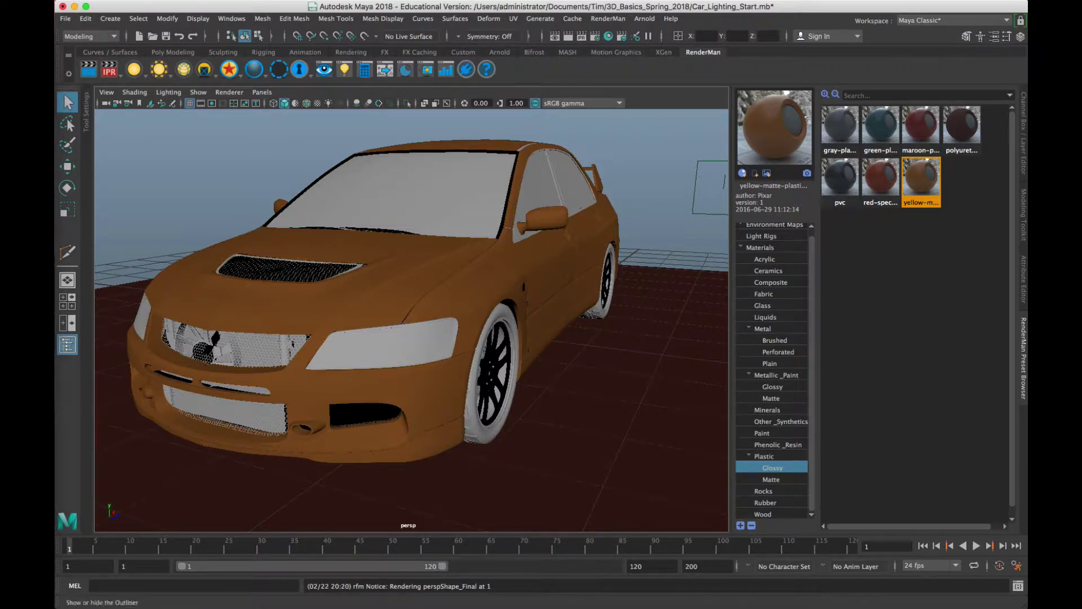
Start an IPR render and place its window beside the Hypershade showing the yellow_matte_plastic properties
left_click(109, 70)
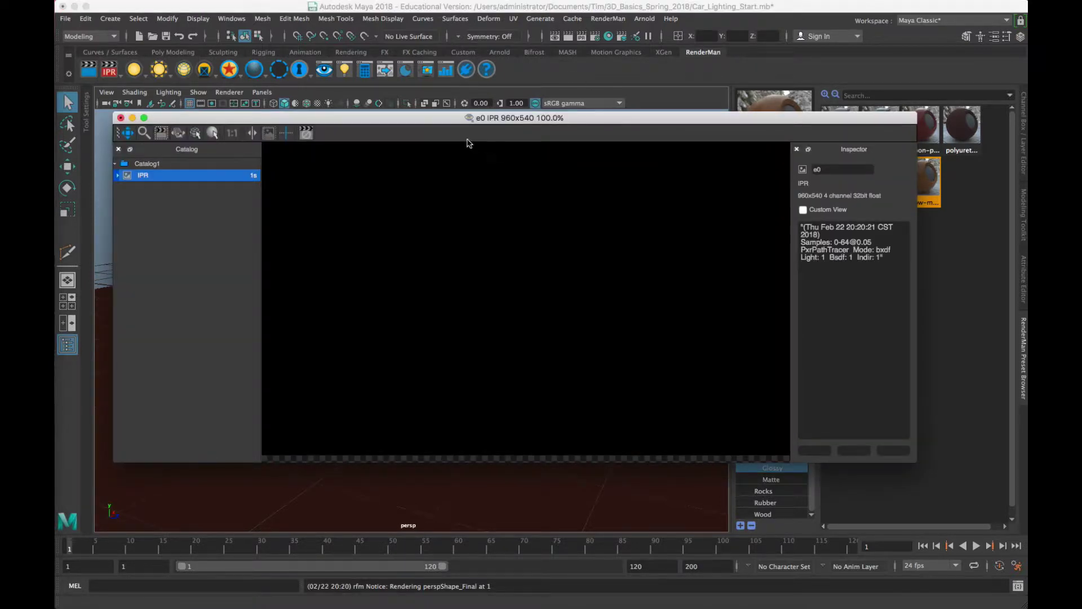
left_click_drag(451, 117, 763, 238)
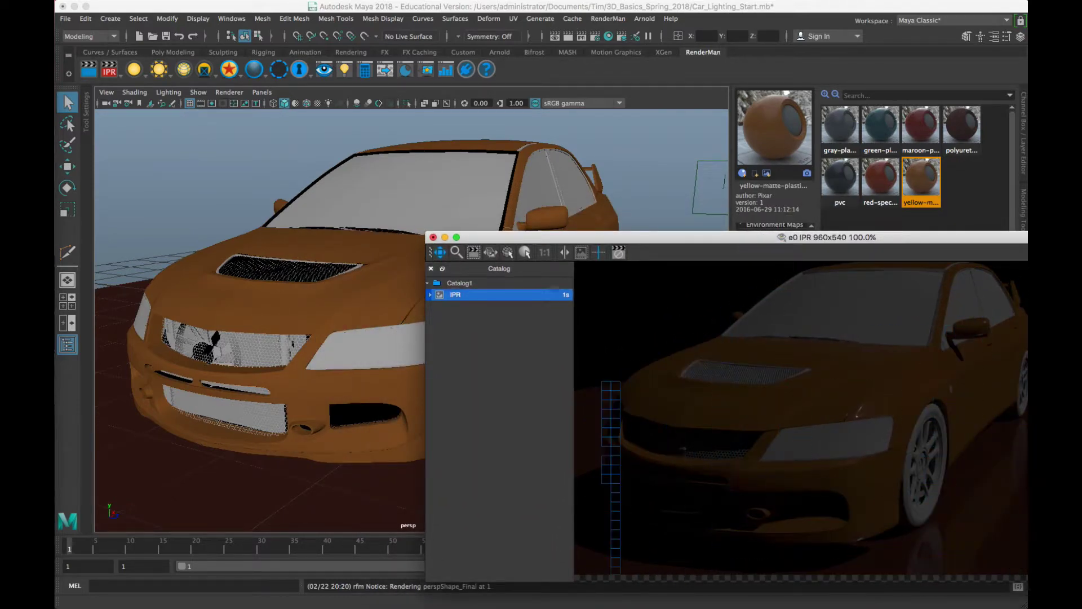
left_click_drag(56, 20, 169, 20)
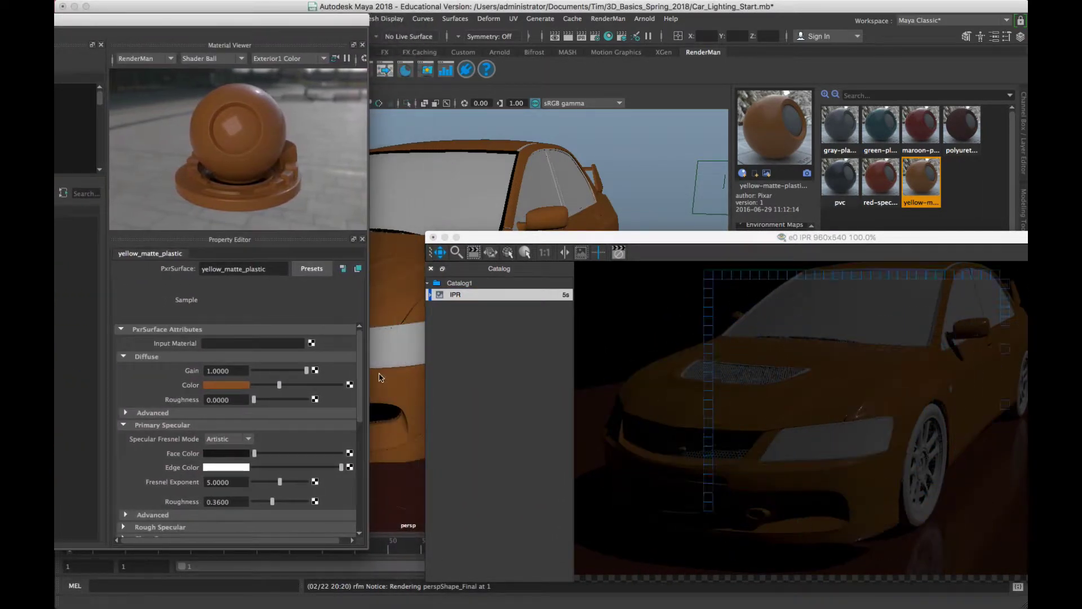
Change the yellow_matte_plastic diffuse color to blue with a hue of 238.345, brighten it, and move the Hypershade aside
left_click(222, 384)
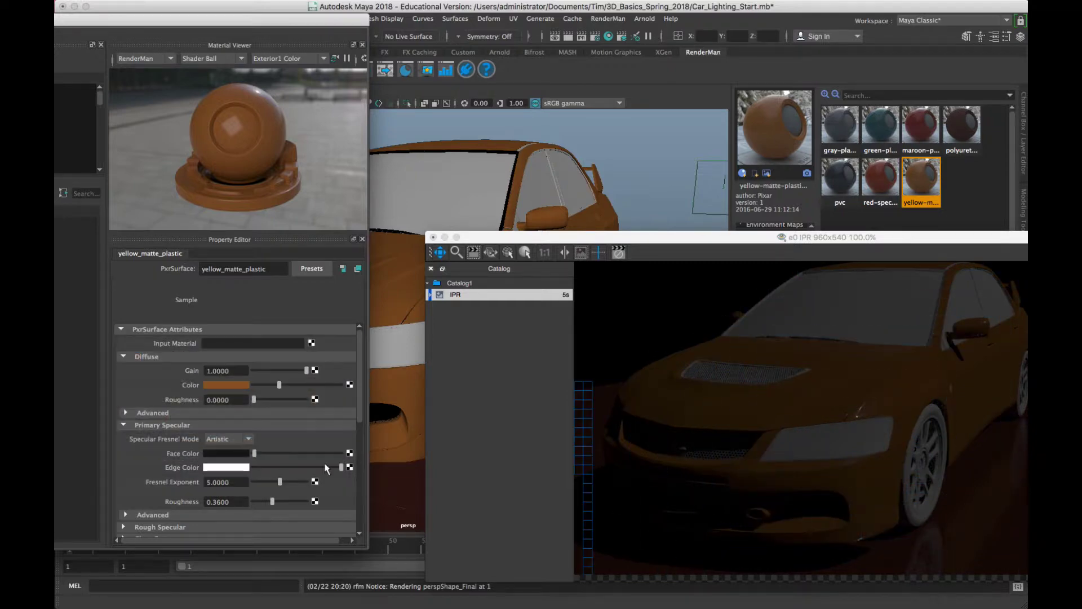
left_click(234, 384)
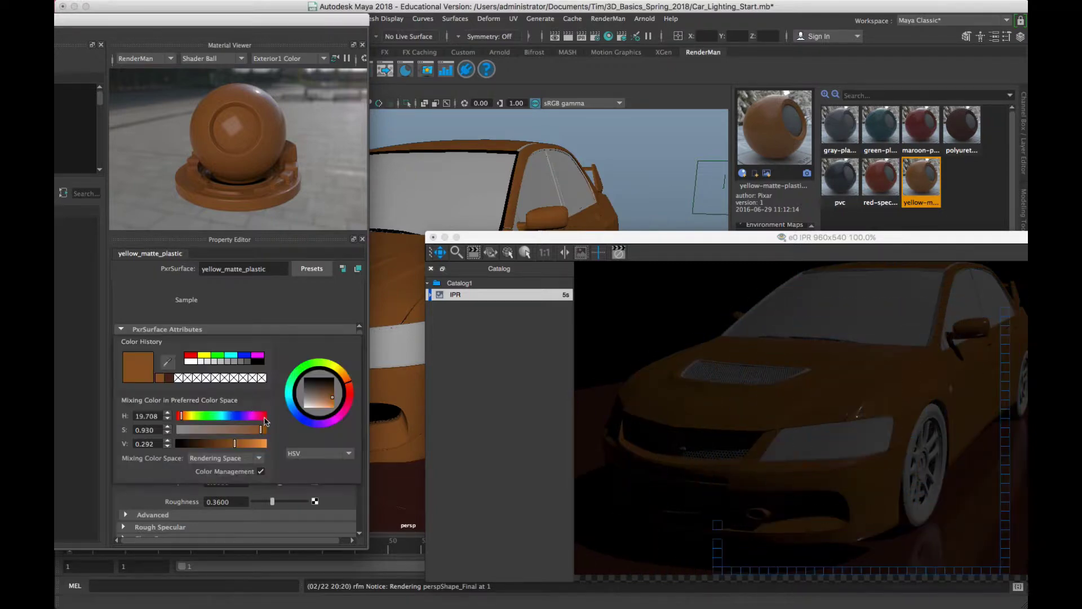
left_click(235, 417)
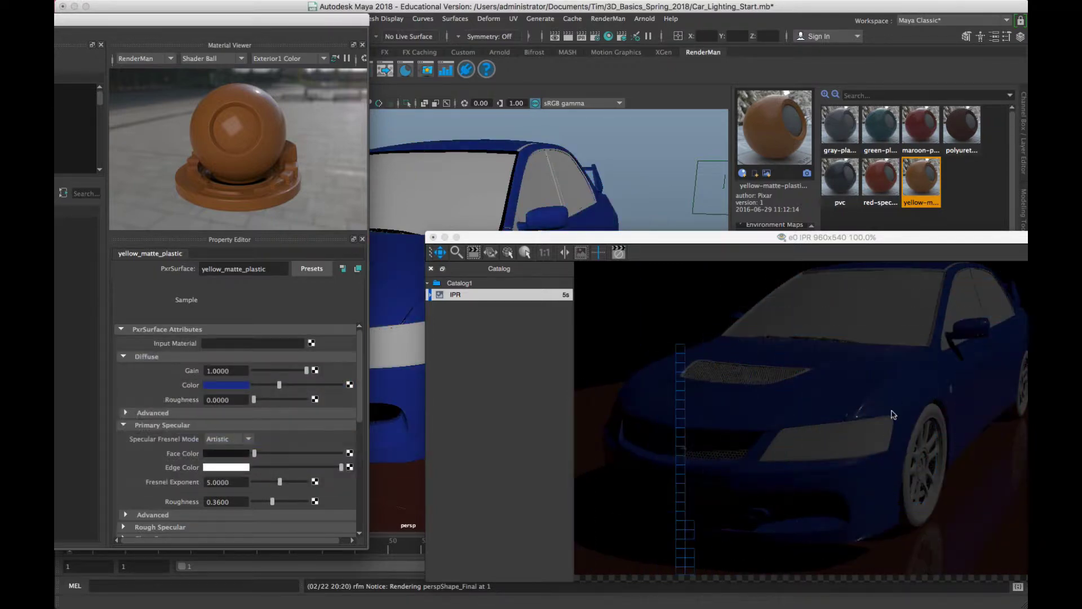
left_click(230, 387)
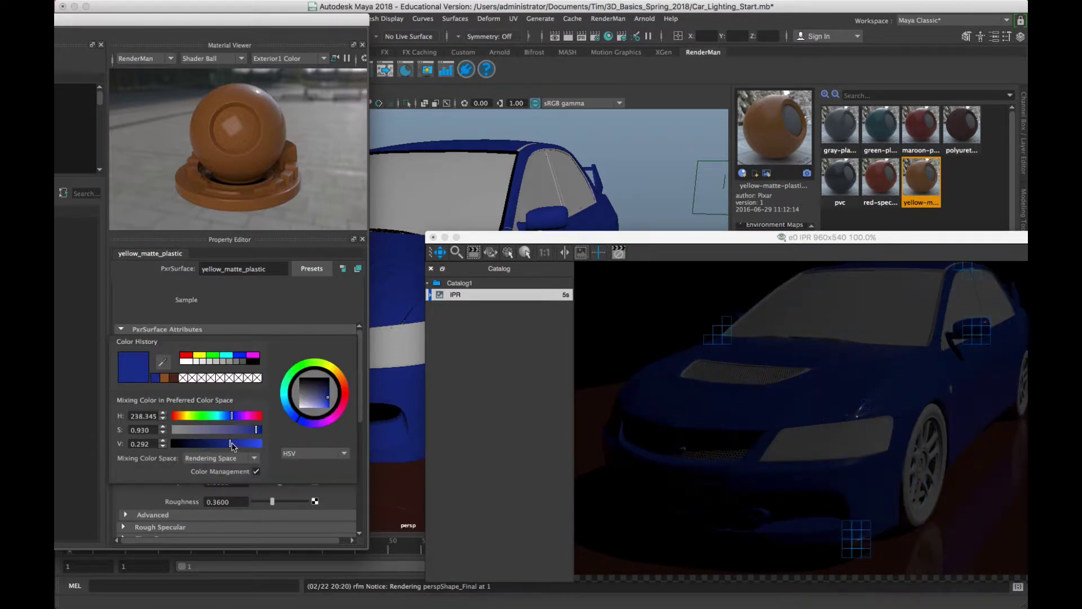
left_click_drag(231, 444, 251, 445)
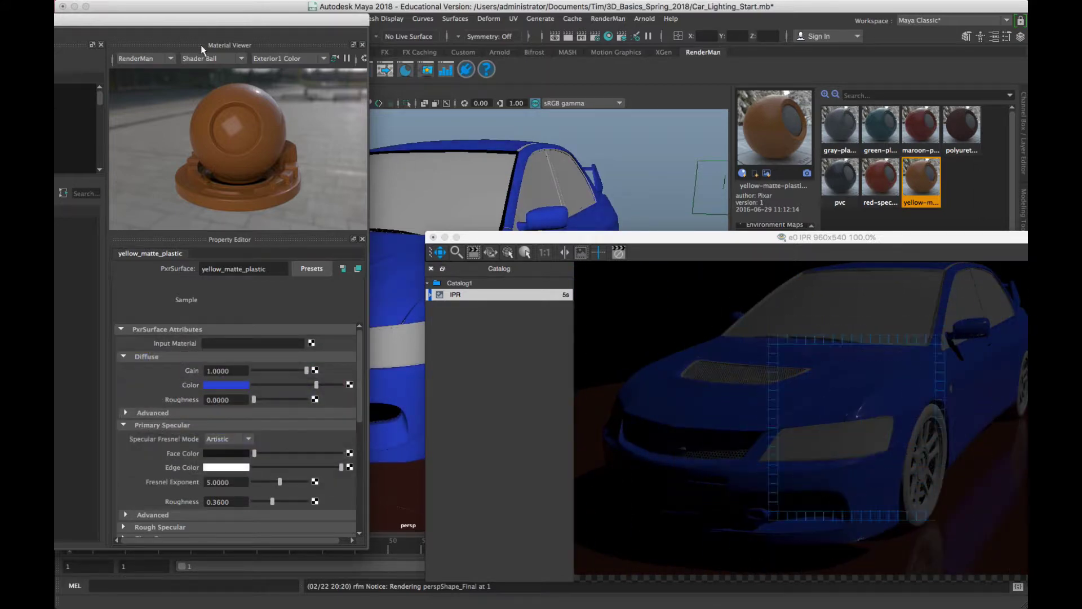
left_click_drag(182, 21, 161, 37)
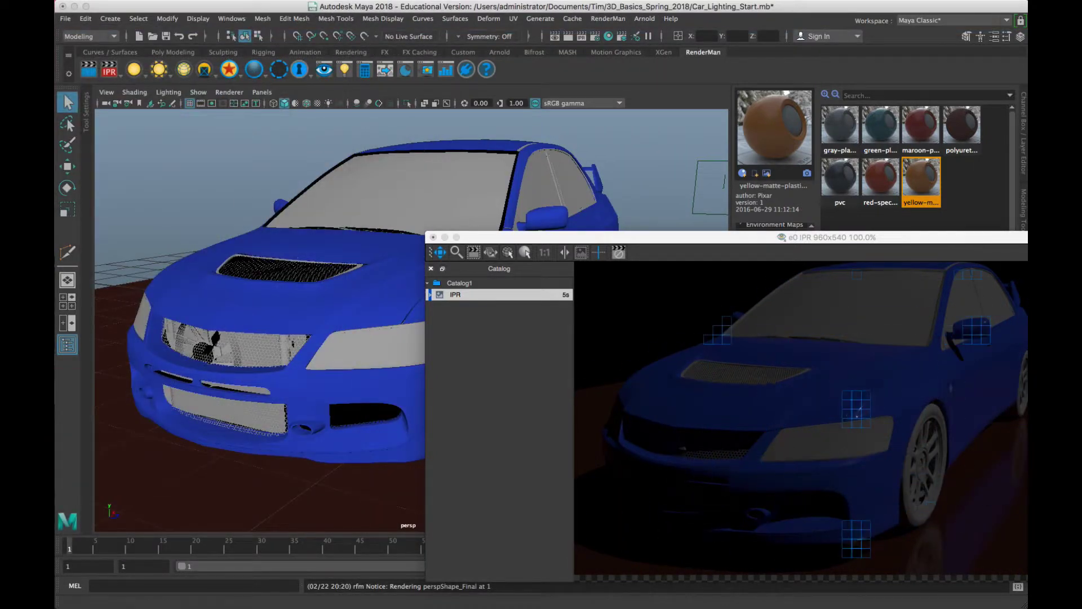
Bring the IPR window fully into view and close it without saving the session
left_click_drag(551, 239, 232, 130)
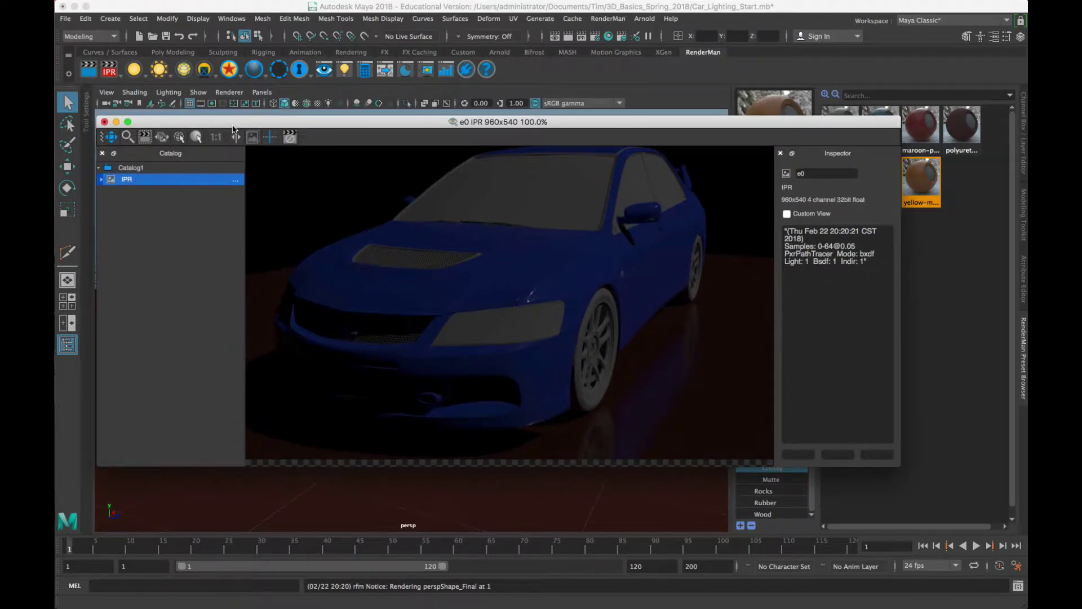
left_click(104, 122)
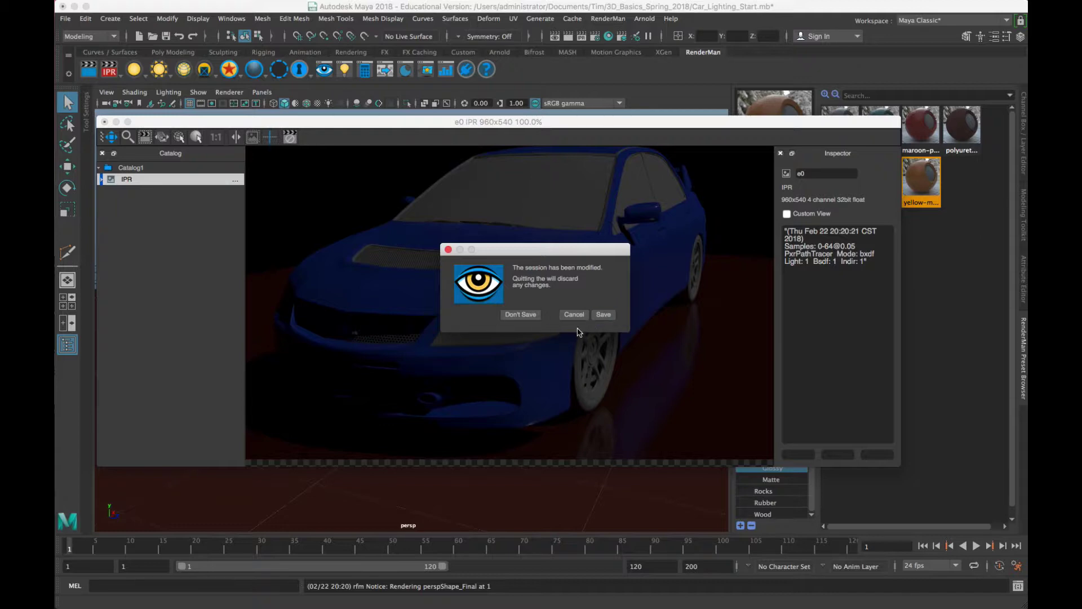
left_click(511, 316)
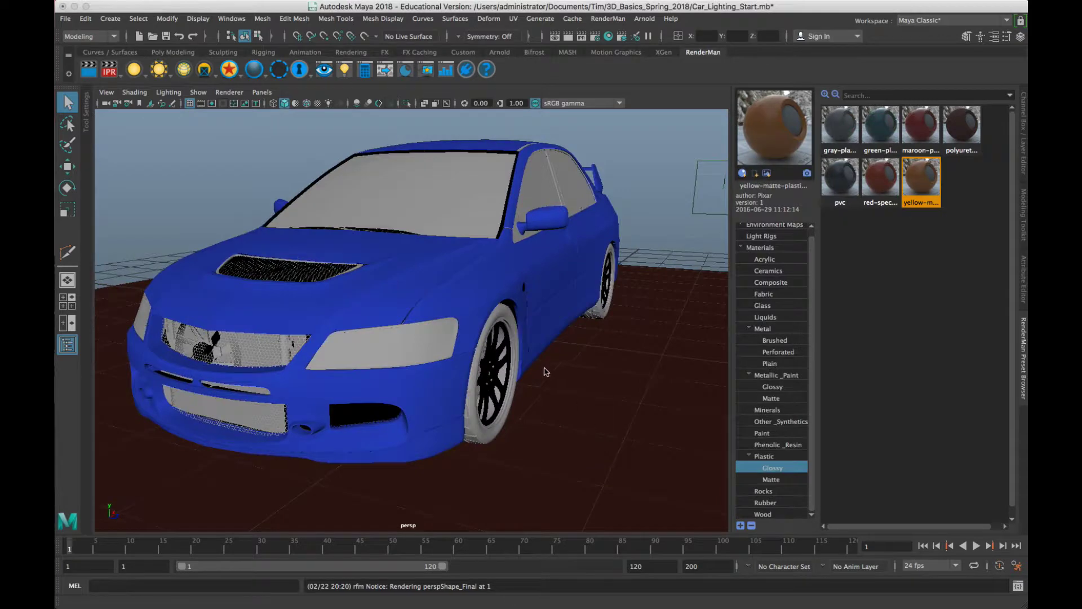
Try adding RenderMan rectangular lights to the scene with a wide view of the car and floor
scroll(544, 368, "down", 8)
scroll(544, 367, "up", 5)
left_click_drag(570, 356, 507, 353, "alt")
scroll(502, 352, "down", 3)
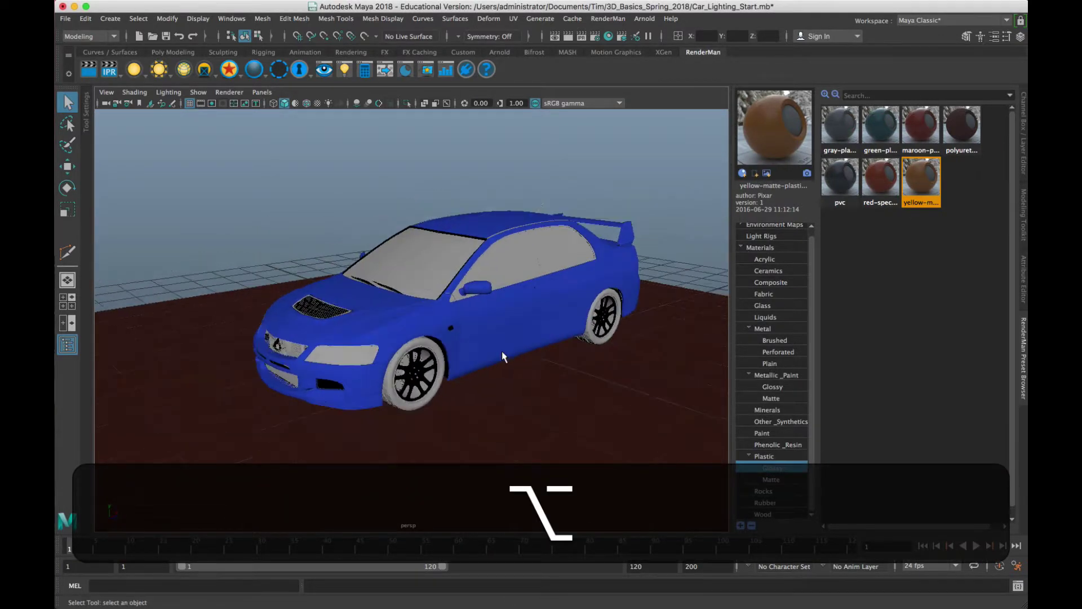
scroll(501, 351, "down", 5)
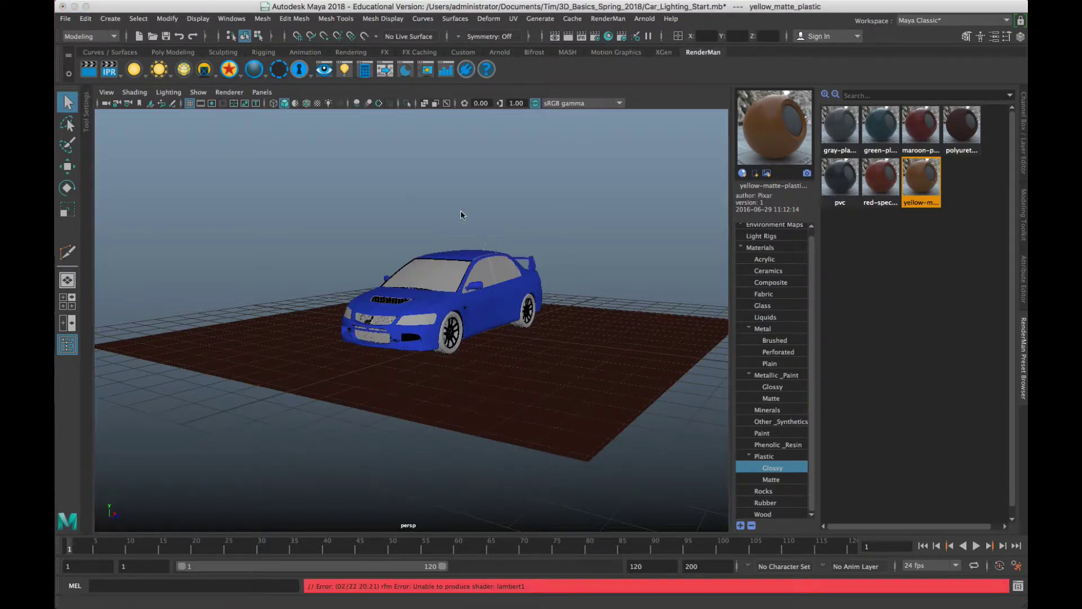
left_click_drag(462, 211, 343, 267, "alt")
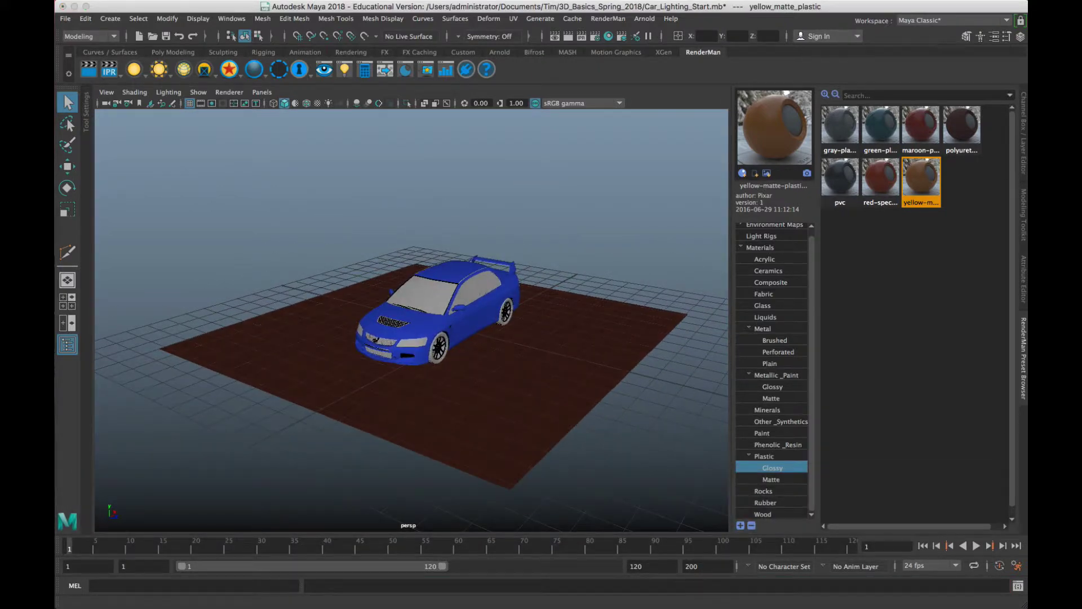
left_click(142, 72)
left_click(141, 73)
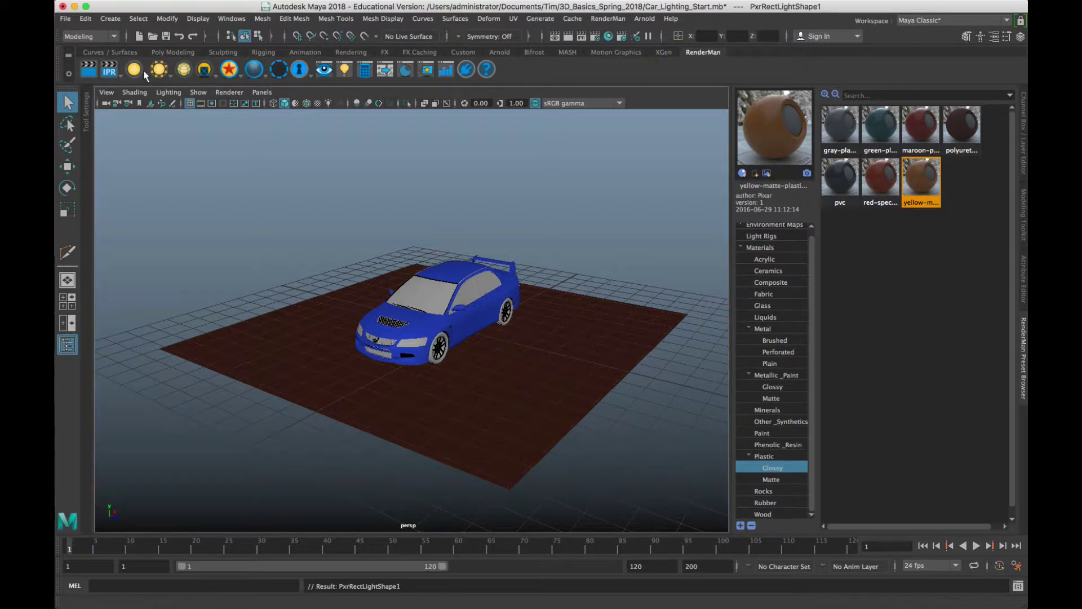
left_click(143, 74)
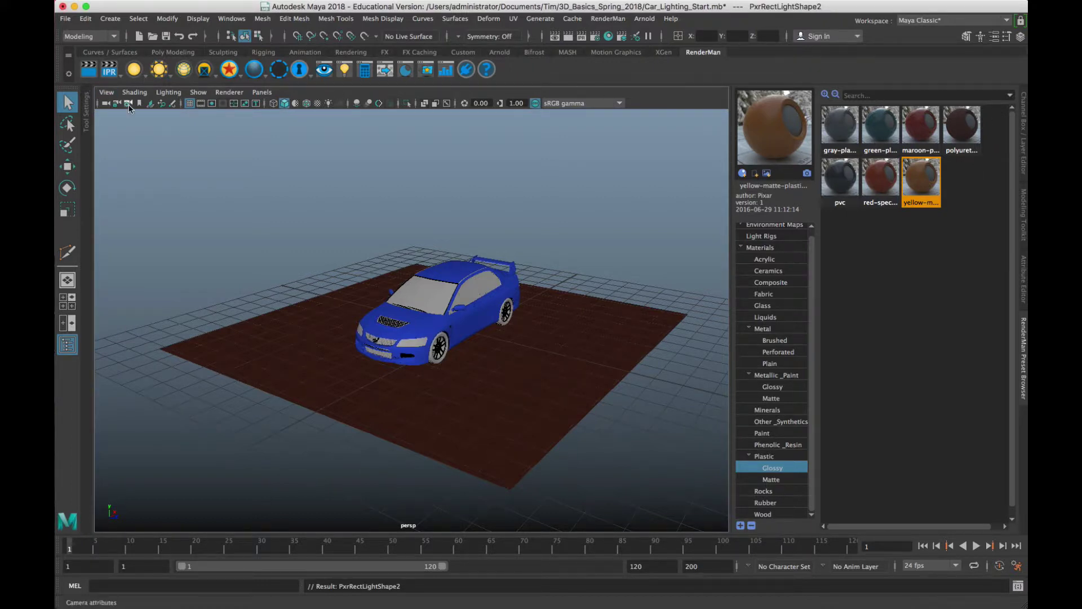
Review the RenderMan light types available, including the analytic, environment and mesh lights
right_click(146, 80)
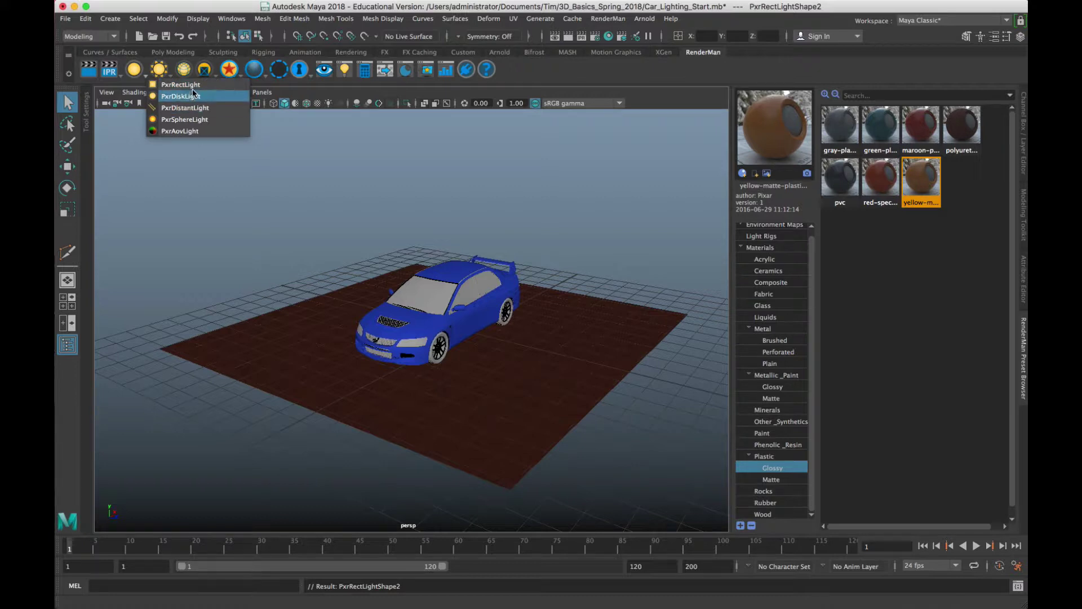
left_click(160, 70)
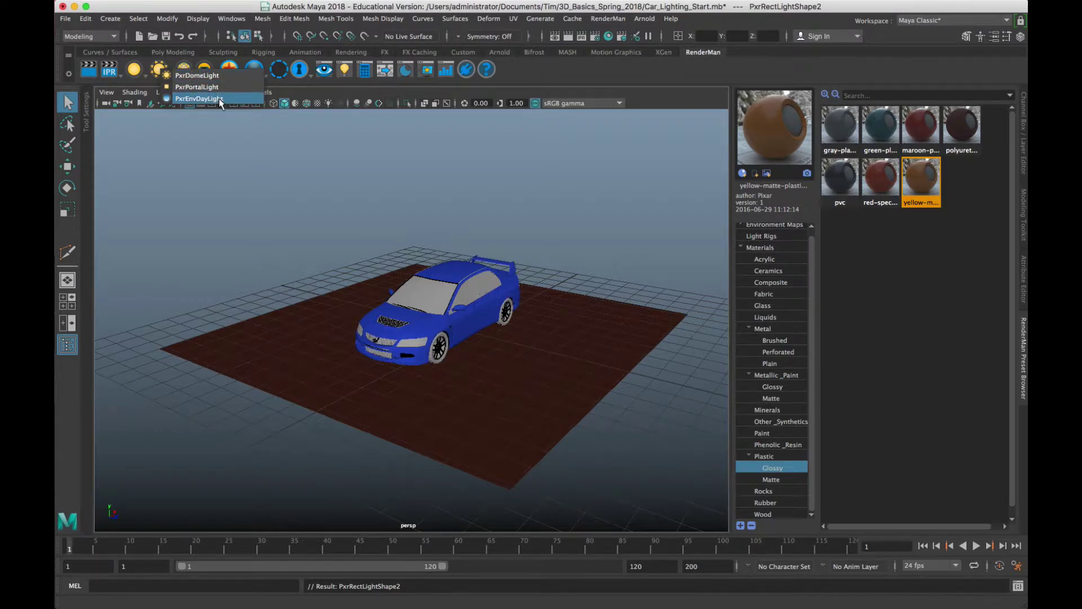
left_click(175, 62)
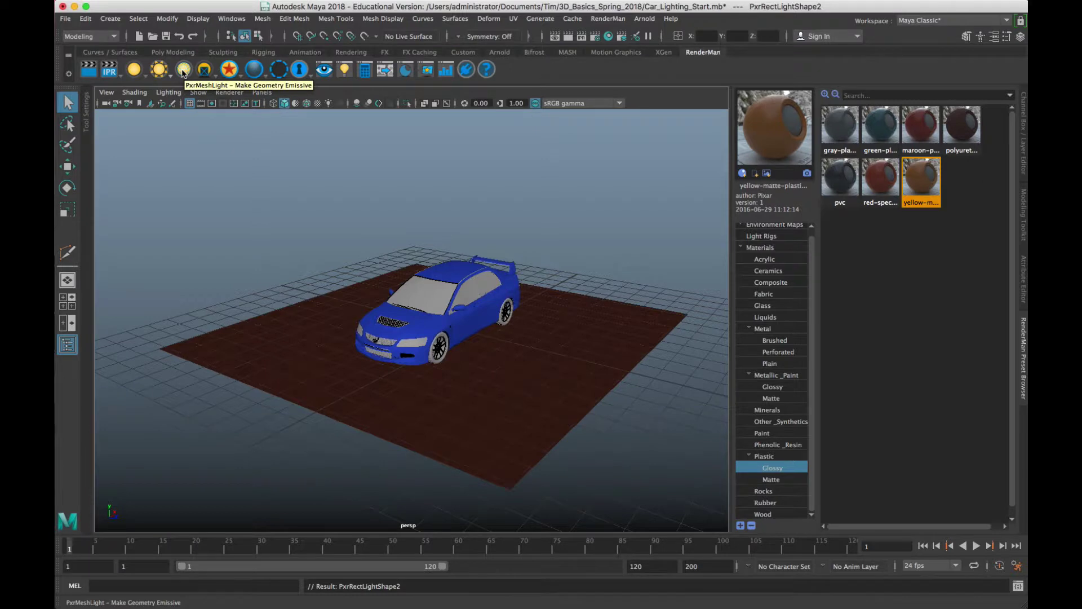
Create a PxrRectLight and raise it above the car to about 4.56 in Y
right_click(141, 75)
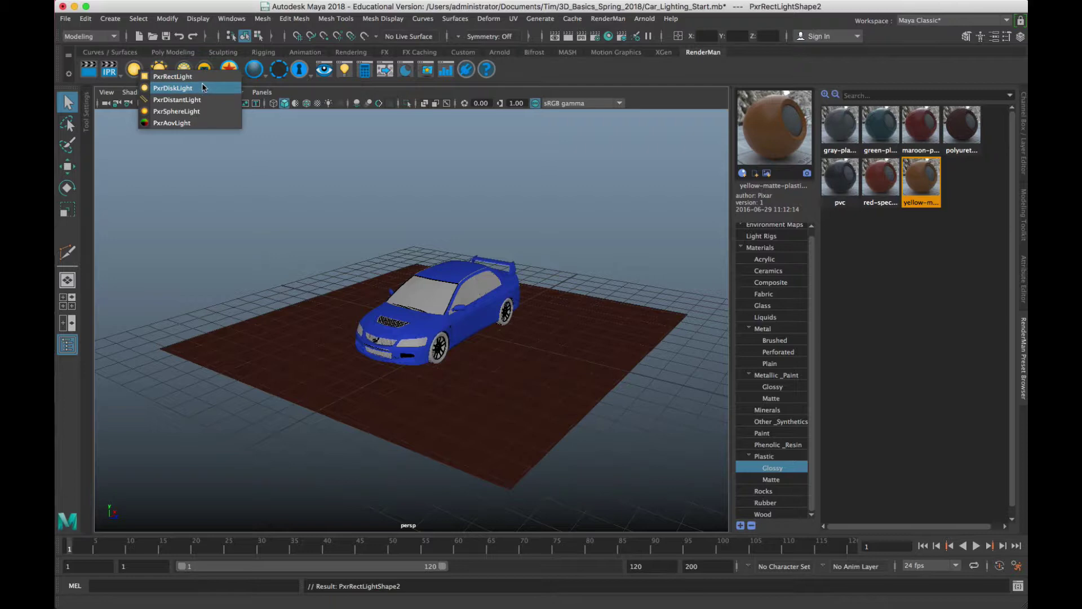
left_click(180, 77)
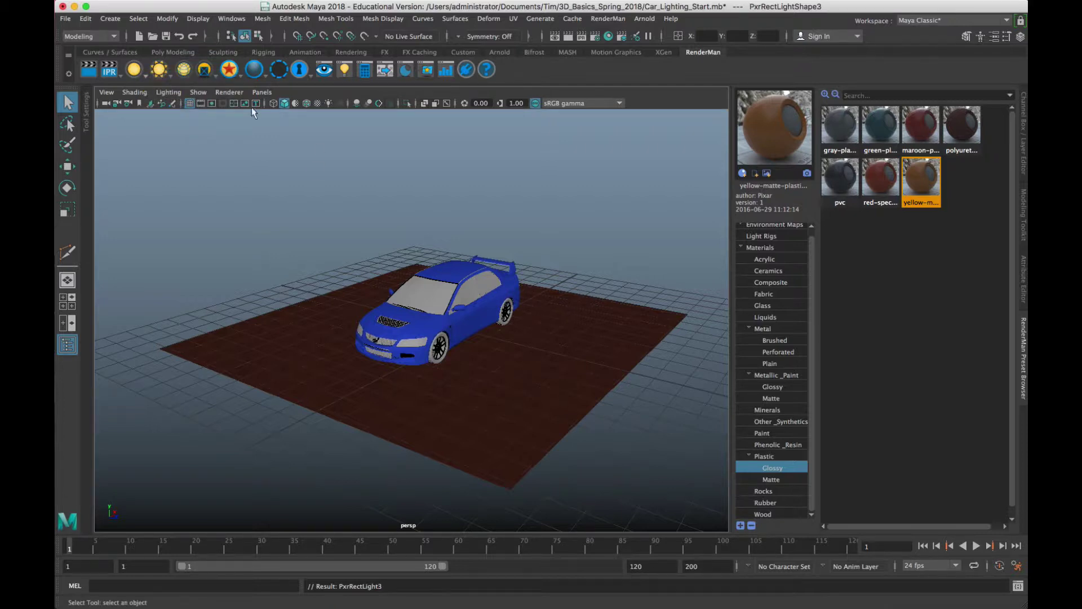
key("w")
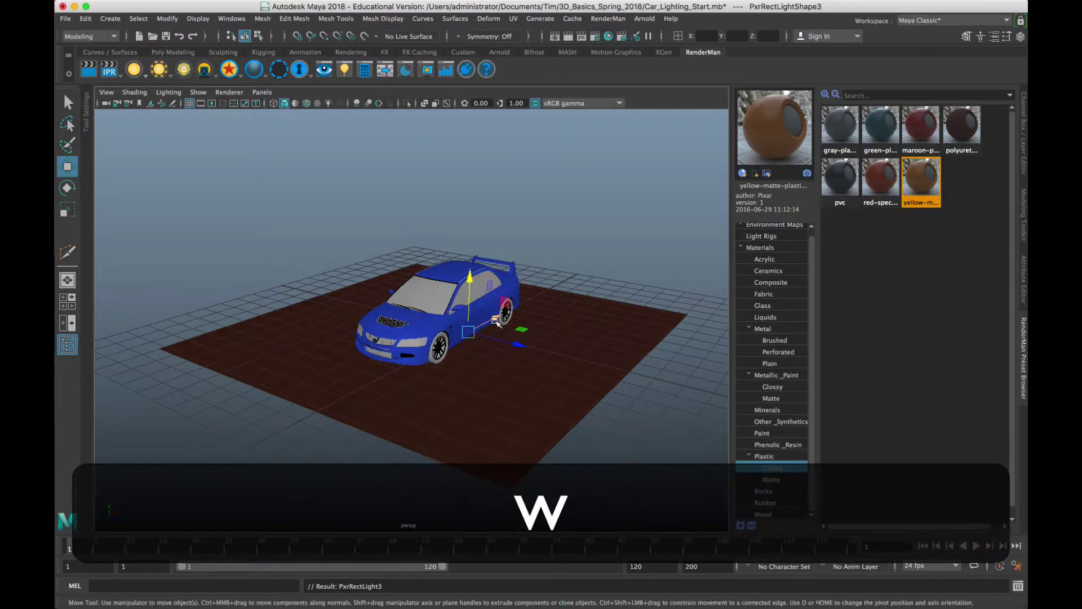
left_click_drag(474, 279, 463, 188)
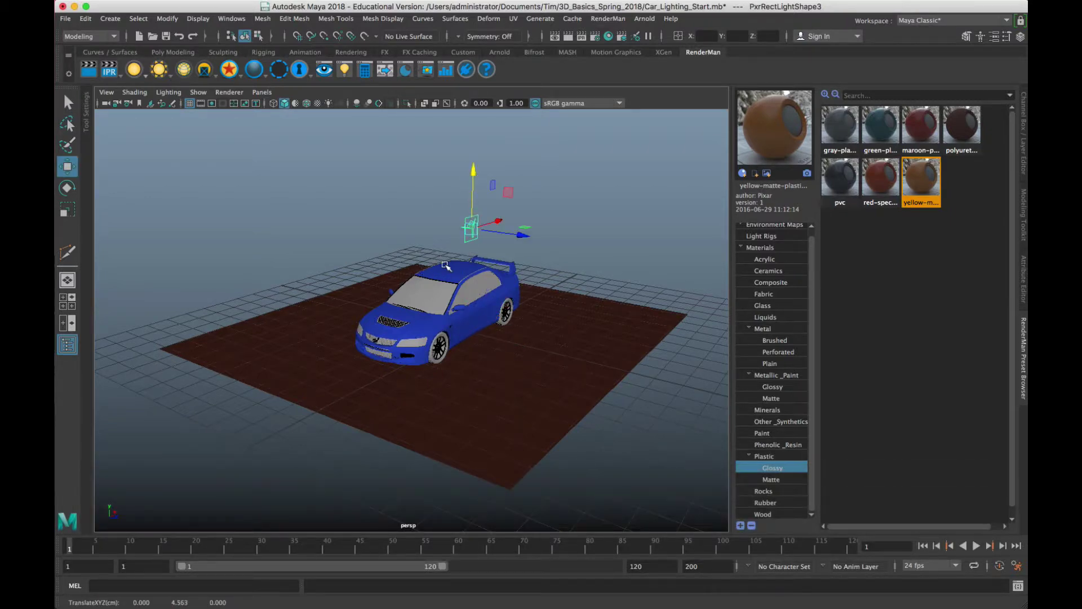
Move the rectangular light sideways off the car to about 4.02 in Z, and check its placement from several angles
left_click_drag(443, 267, 325, 329, "alt")
scroll(494, 278, "up", 8)
left_click_drag(372, 225, 439, 285, "alt")
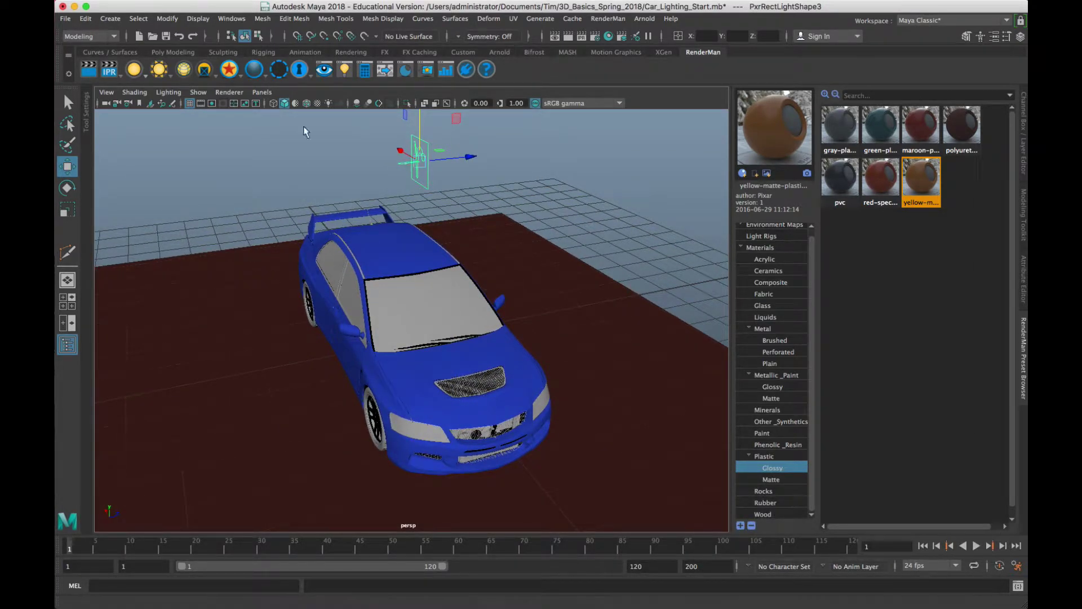
scroll(583, 176, "up", 5)
scroll(583, 176, "down", 5)
left_click_drag(539, 194, 677, 174, "alt")
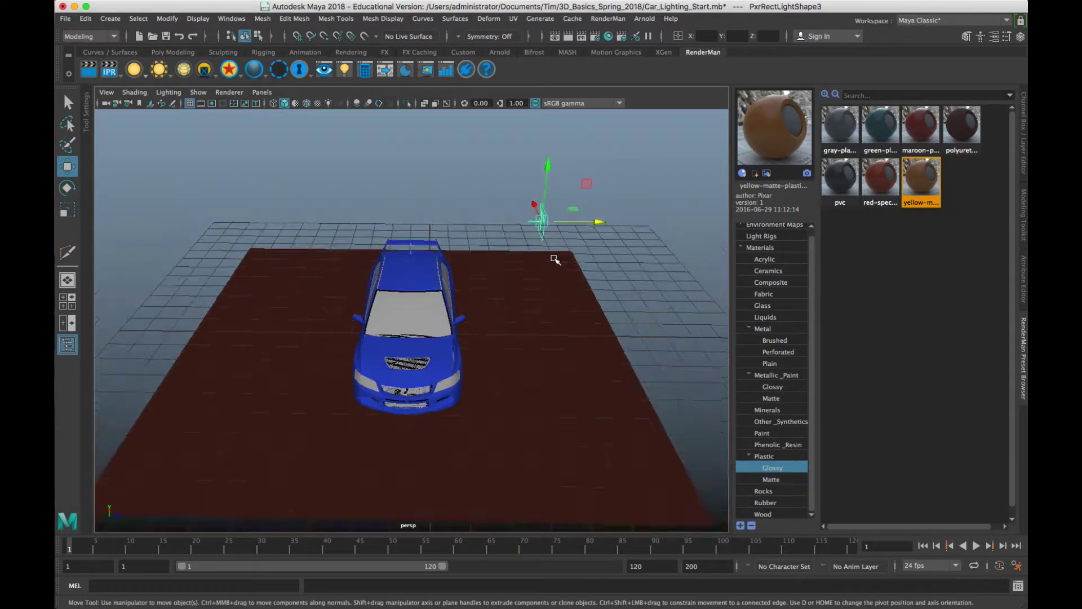
left_click_drag(556, 256, 596, 244, "alt")
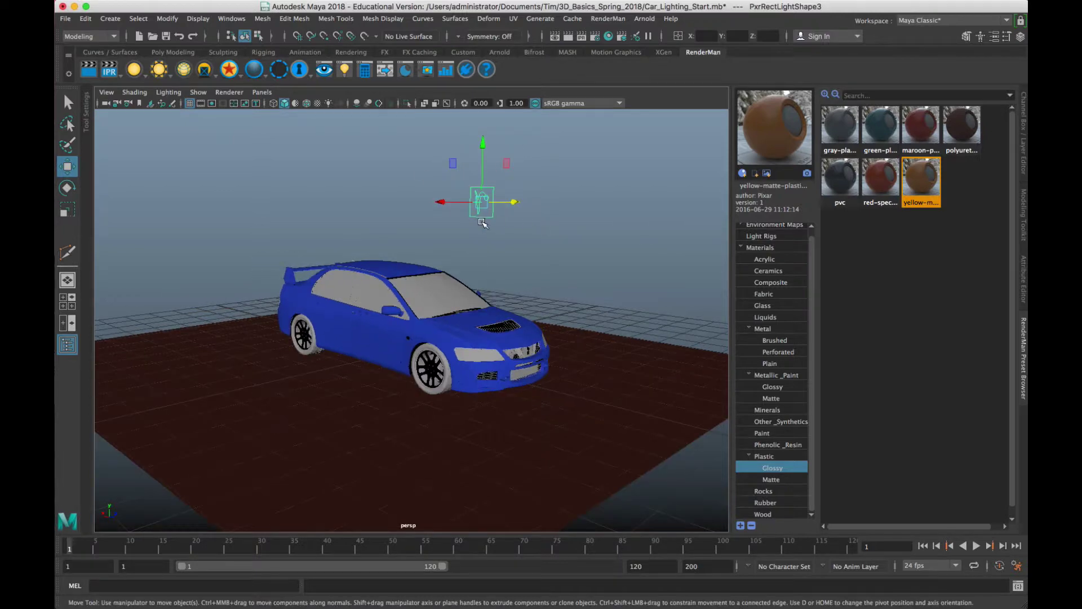
left_click_drag(483, 223, 546, 248, "alt")
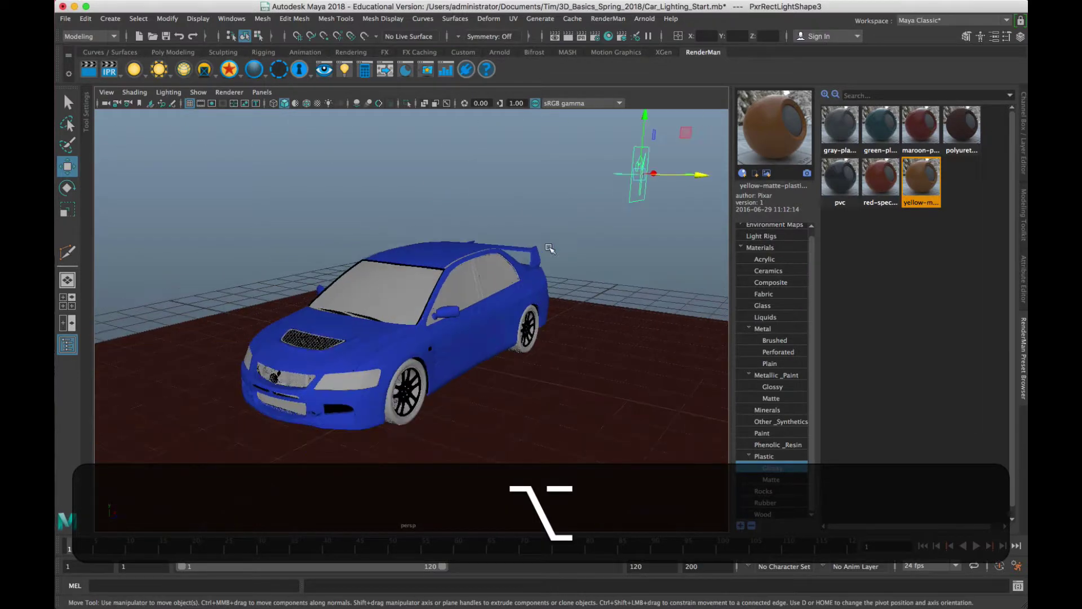
middle_click_drag(636, 238, 568, 256, "alt")
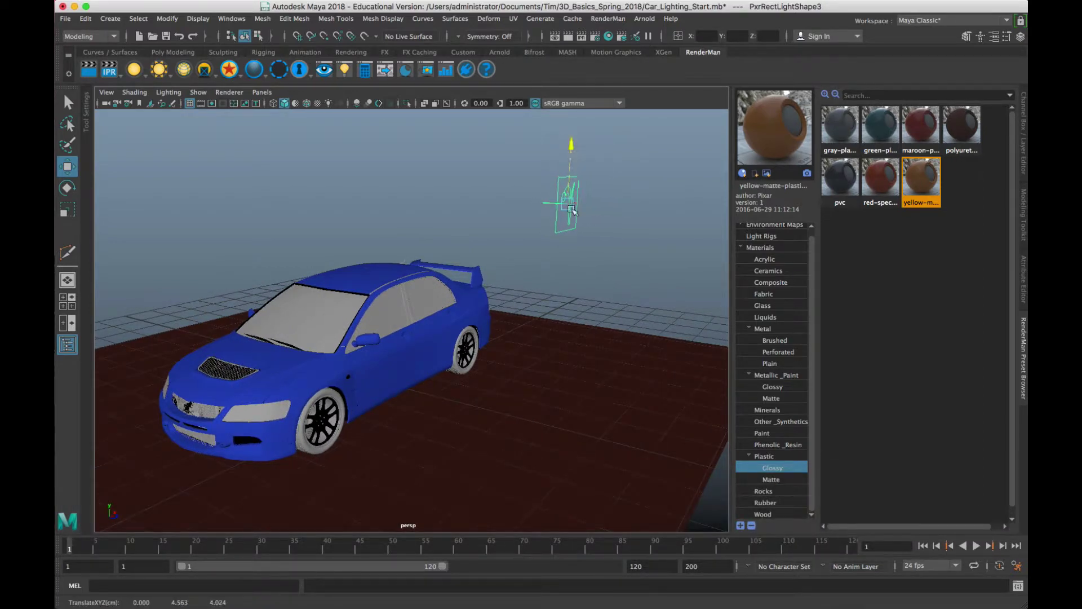
Delete the two surplus rectangular lights left at the origin beneath the car
left_click_drag(561, 146, 323, 372)
left_click(393, 397)
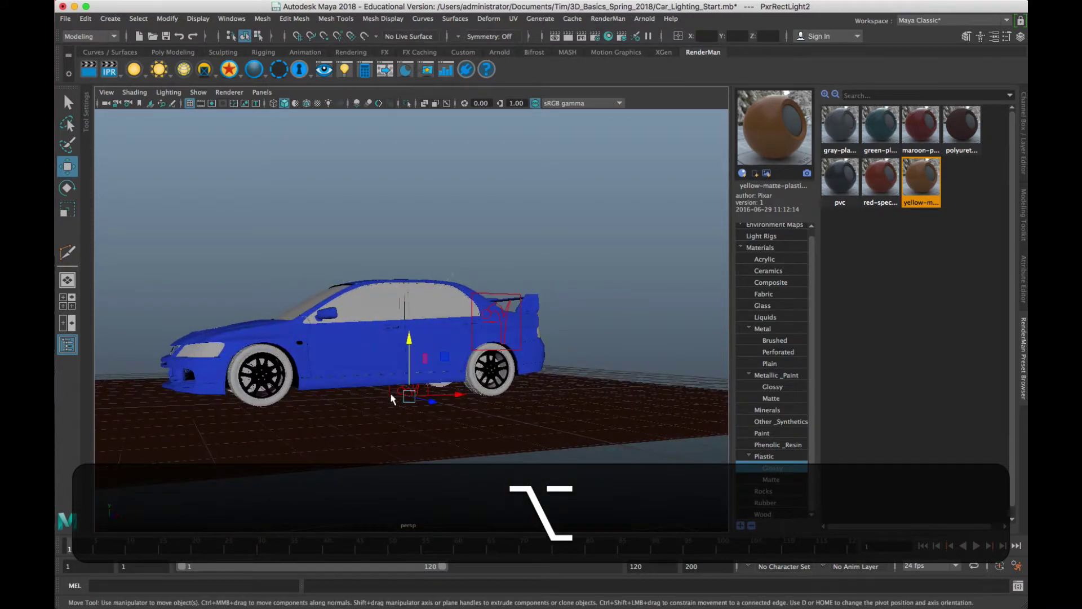
key("Delete")
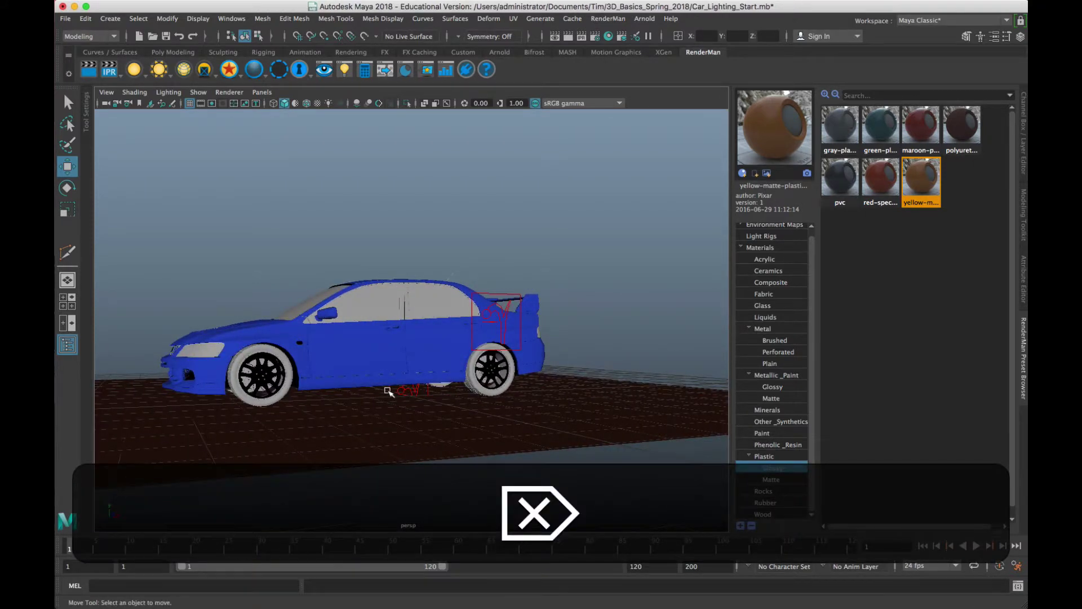
key("super+z")
key("Delete")
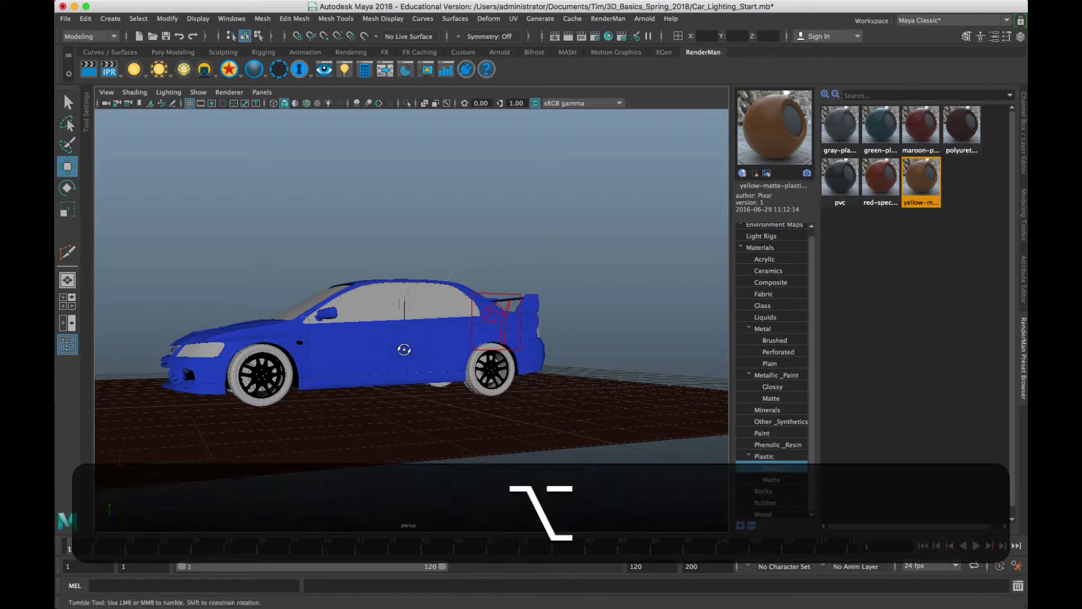
Close the render of the new view without saving, and start an IPR render with its window moved off the rectangular light
left_click_drag(404, 350, 457, 354, "alt")
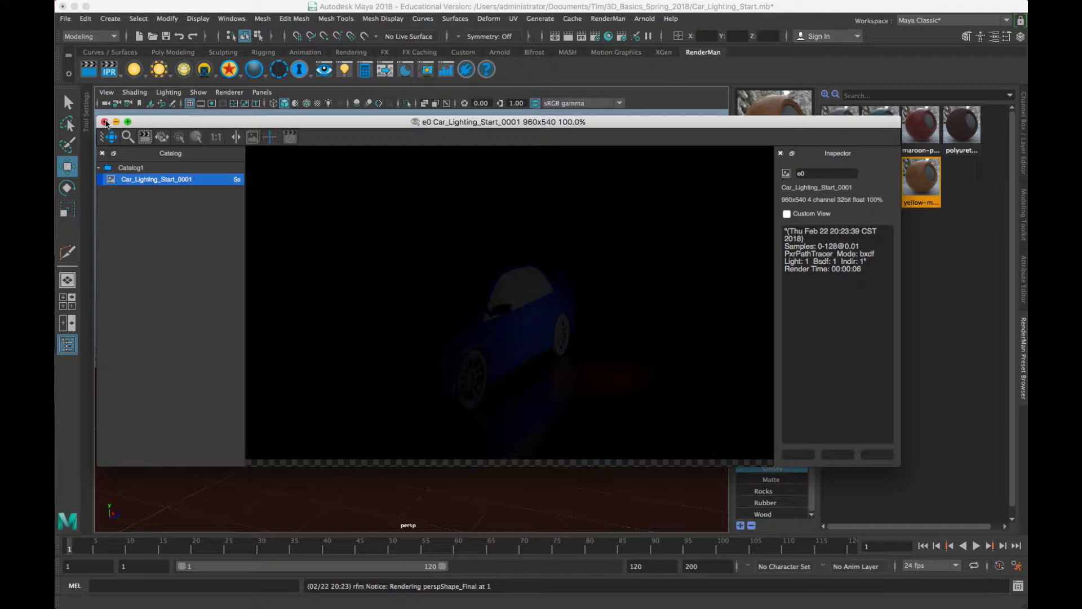
left_click(105, 122)
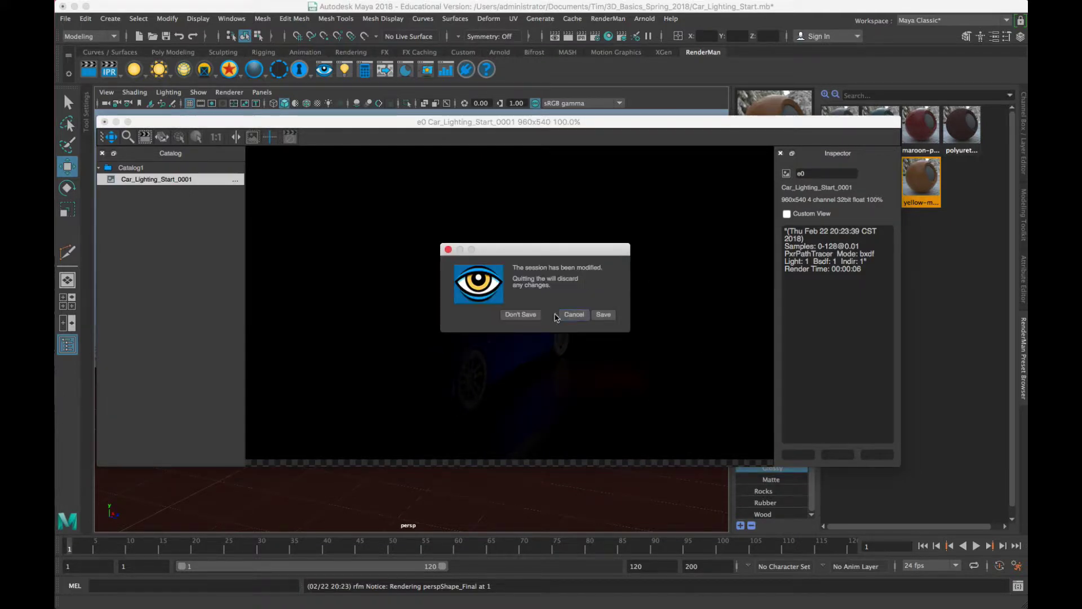
left_click(533, 314)
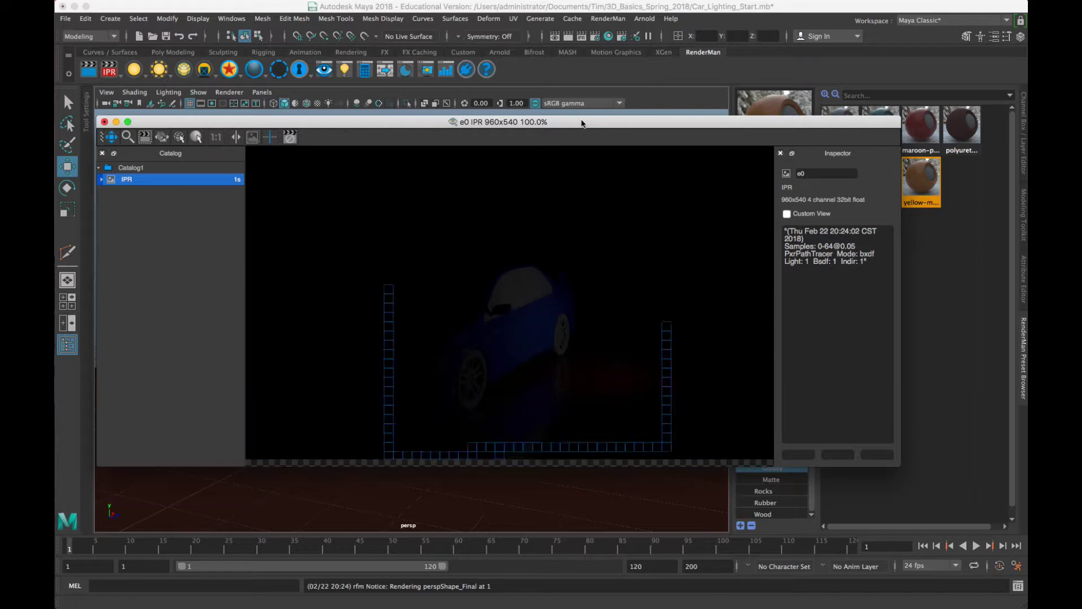
left_click_drag(582, 123, 277, 269)
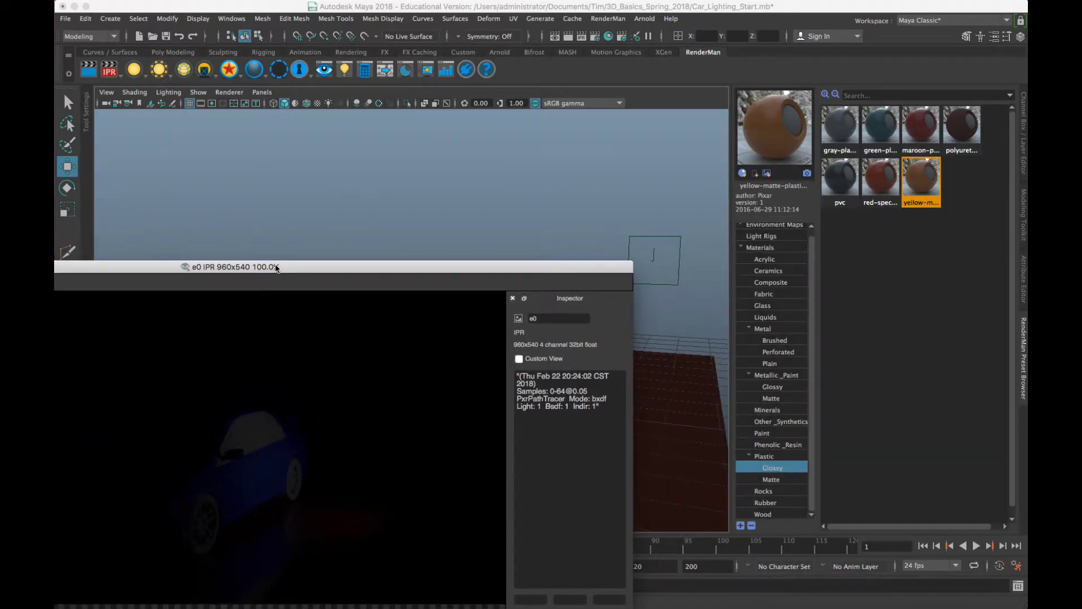
Arrange the scene view and IPR render window side by side, and select the red rectangular light beside the car for attribute editing
key("alt")
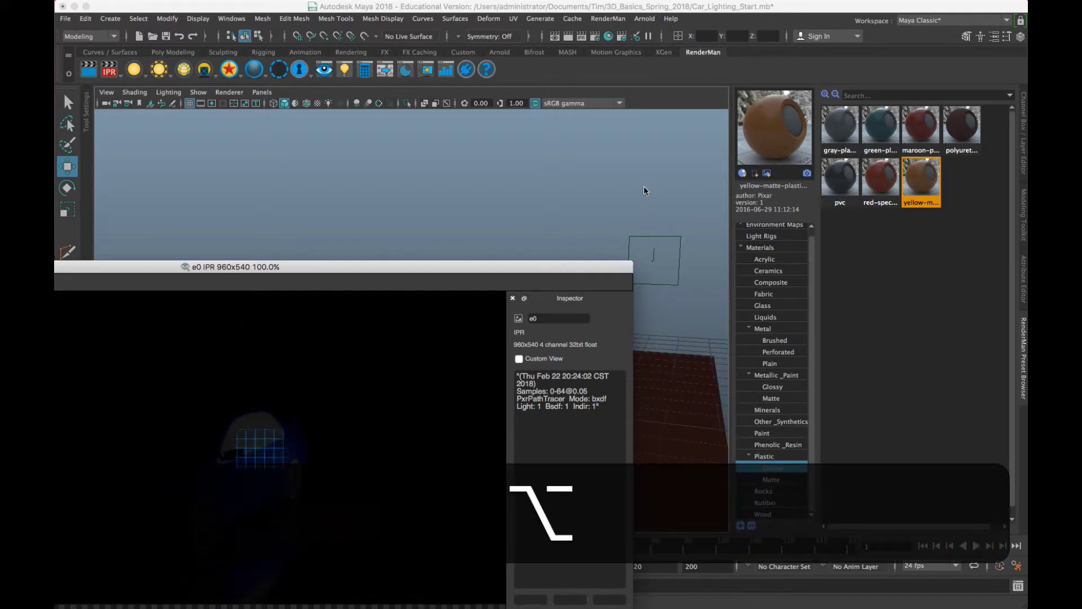
left_click_drag(645, 194, 513, 205, "alt")
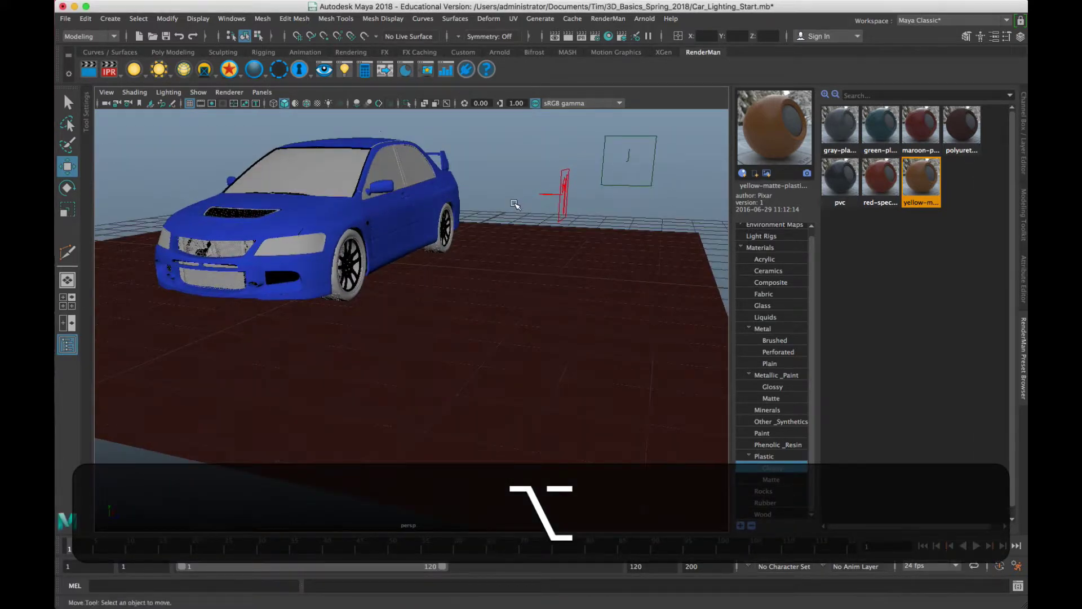
key("super+Tab")
left_click_drag(500, 267, 317, 316)
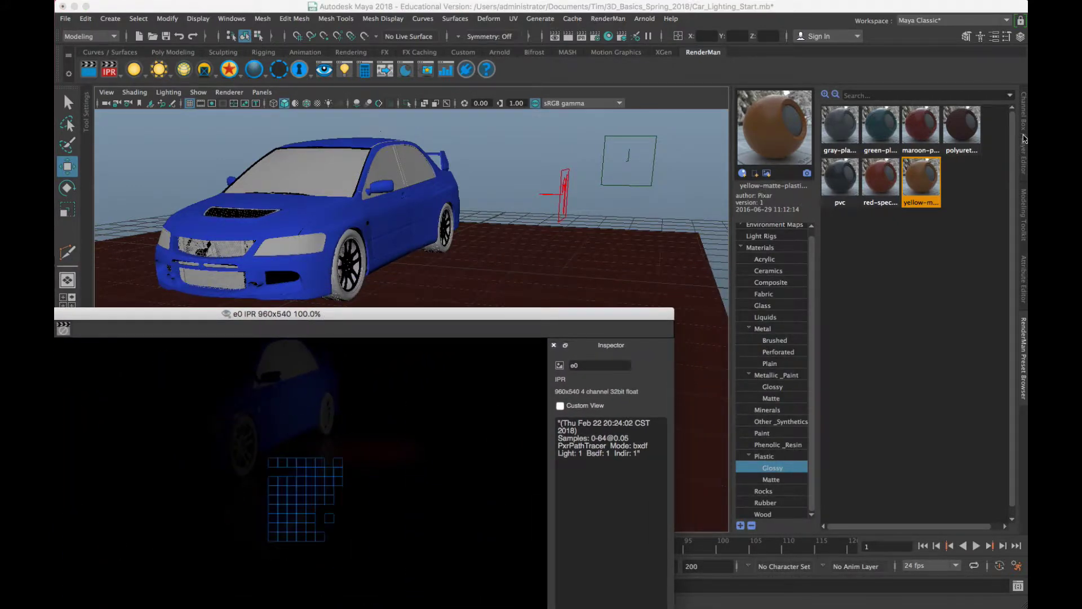
left_click(1024, 159)
left_click(1024, 272)
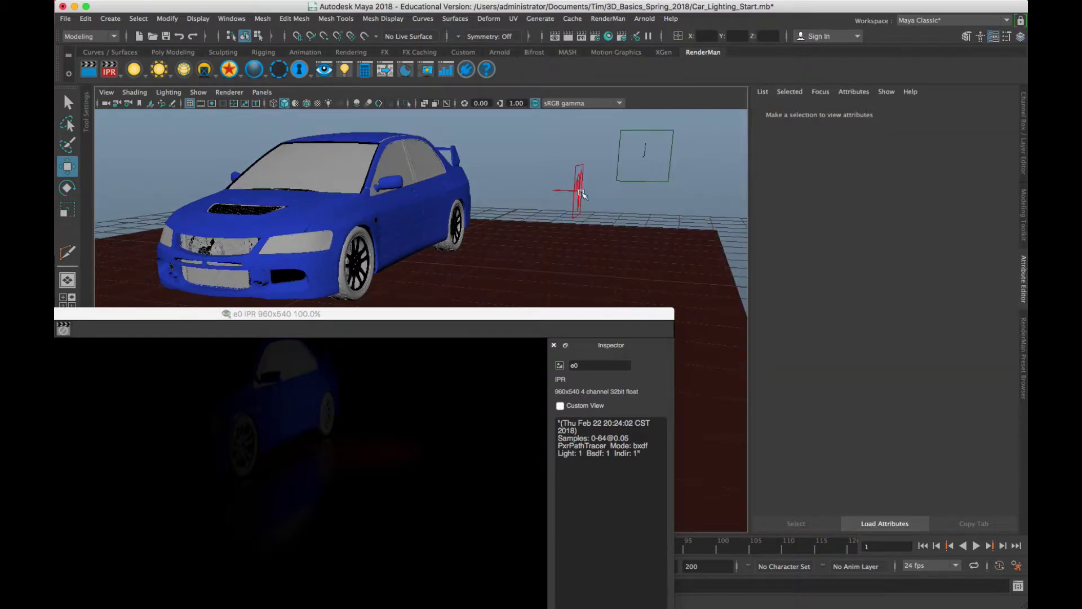
left_click(580, 192)
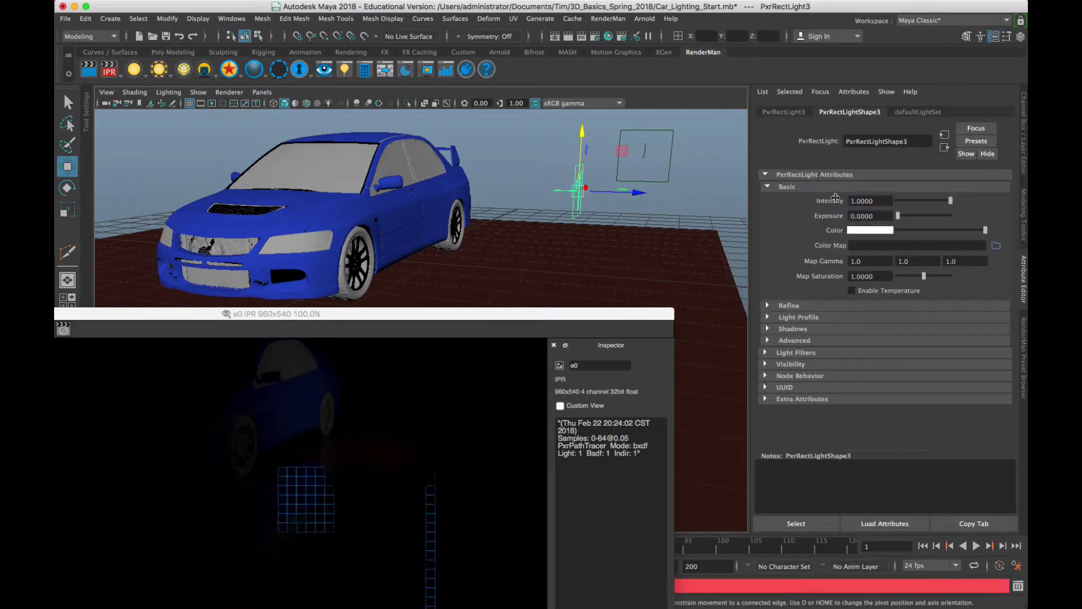
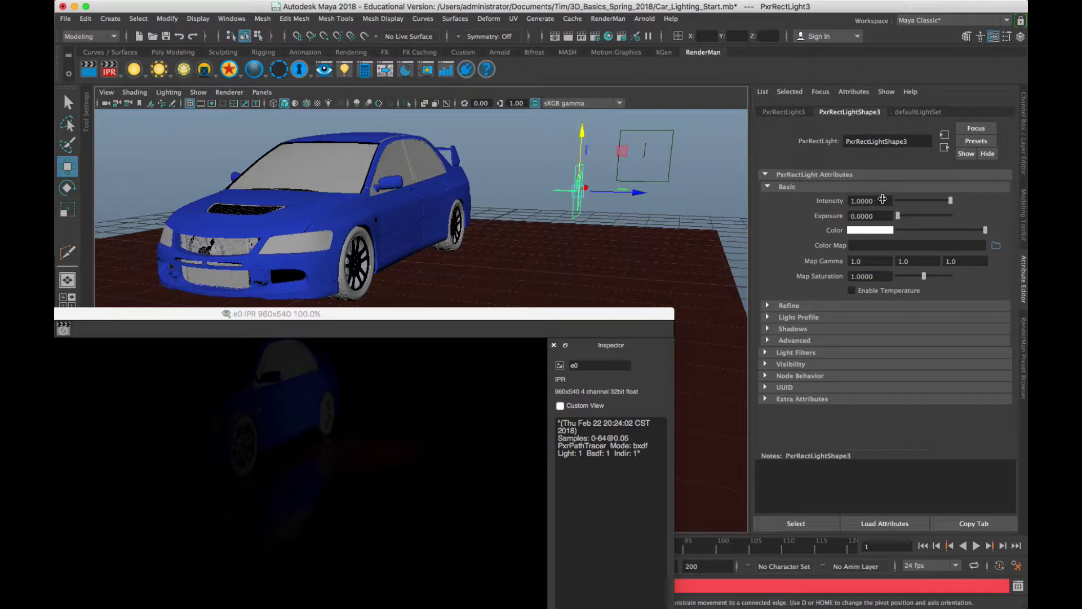
Set the selected rectangular light's exposure to 1
left_click(882, 200)
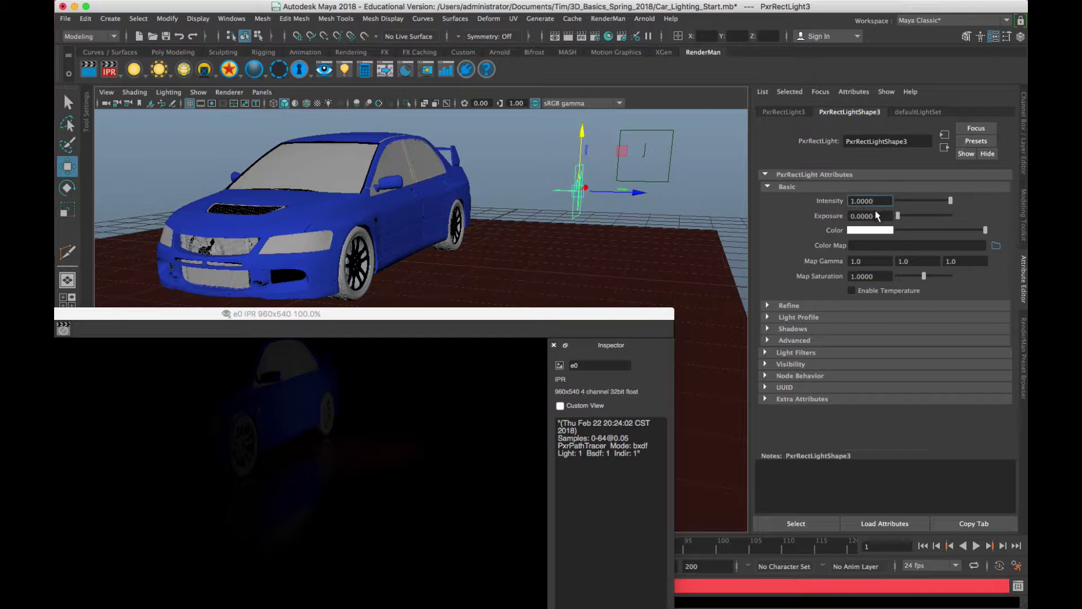
left_click(877, 216)
type("1")
key("Return")
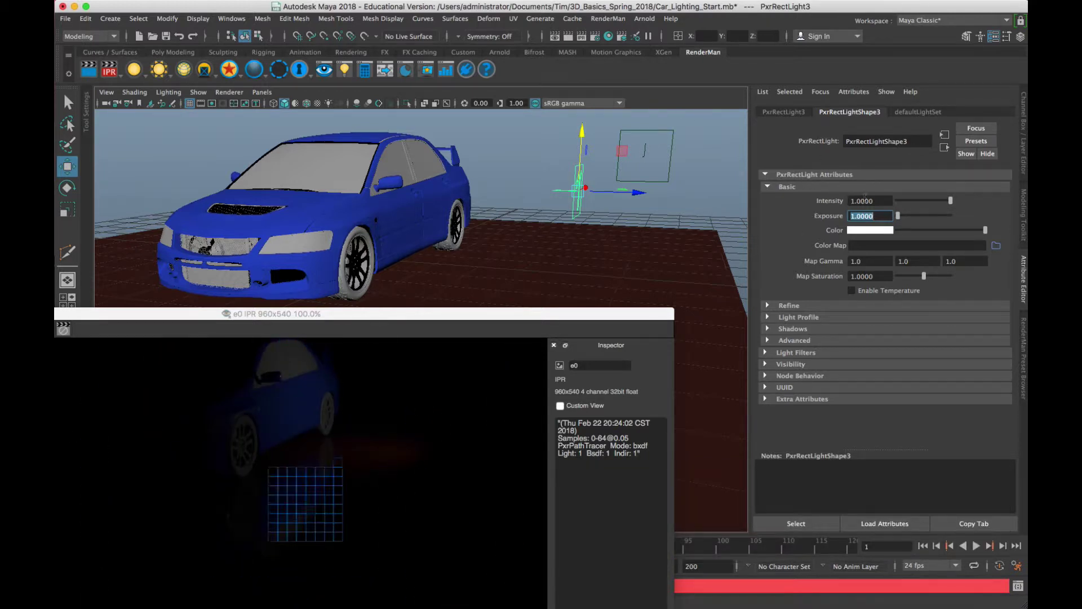
Try an intensity of 2 on the light, compare the render by undoing and redoing it, and leave it undone
left_click_drag(880, 202, 802, 203)
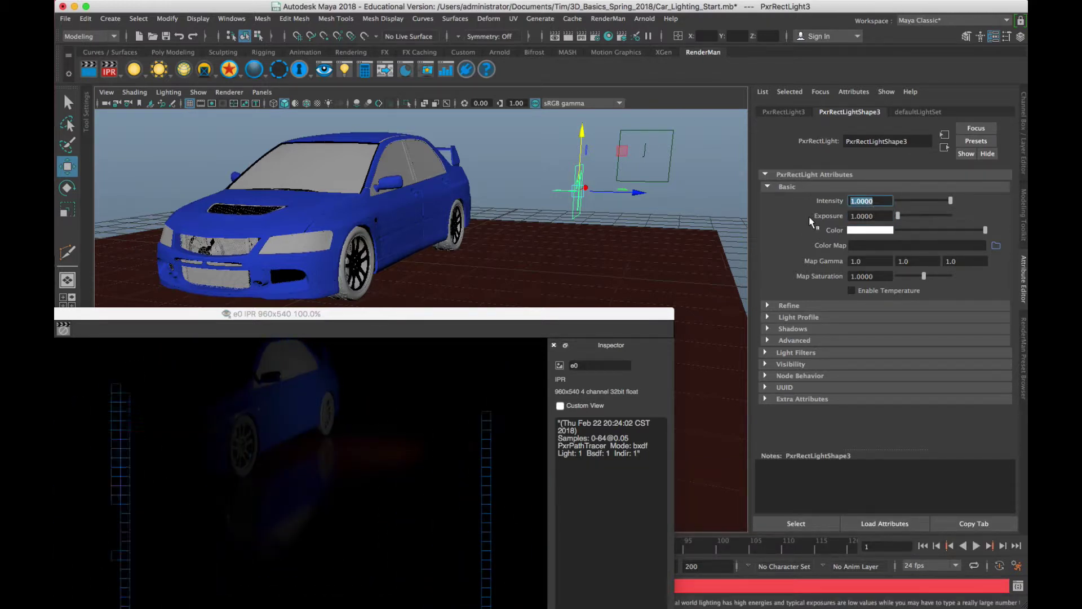
type("2")
key("Return")
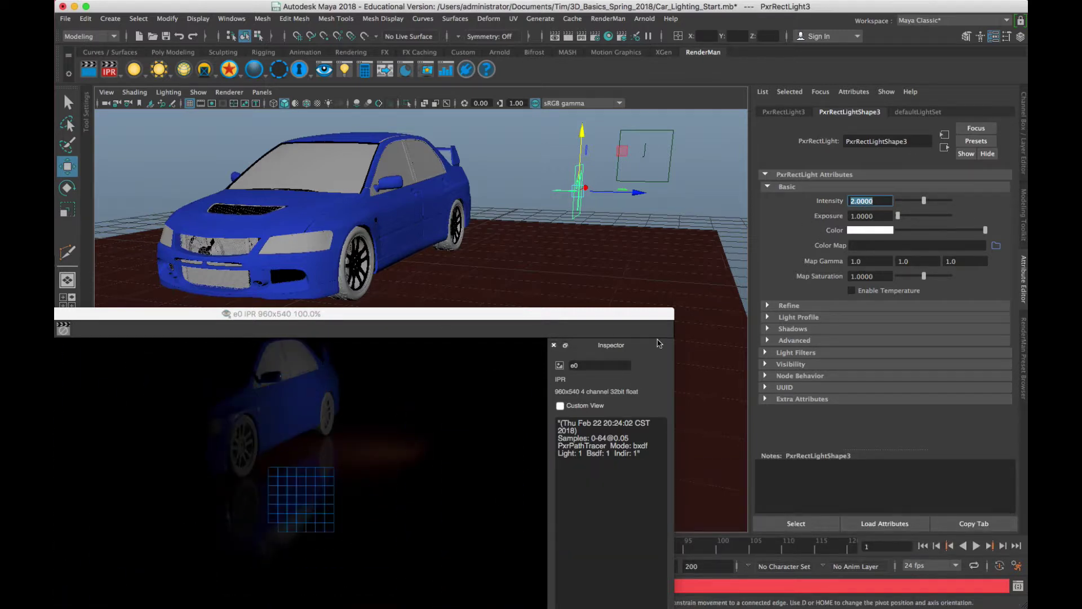
key("Return")
key("super+z")
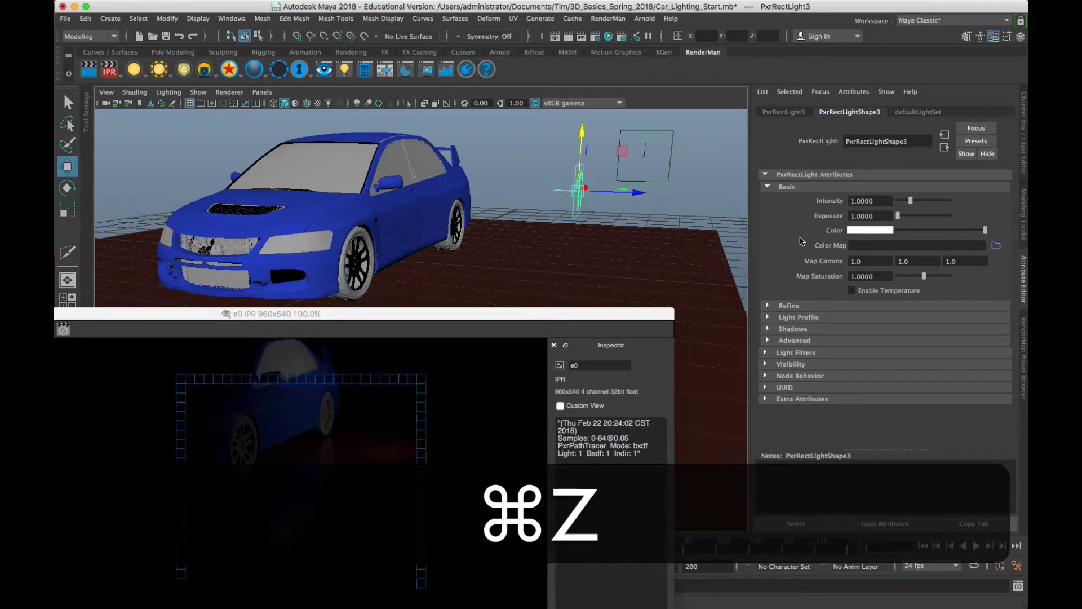
key("shift+super+z")
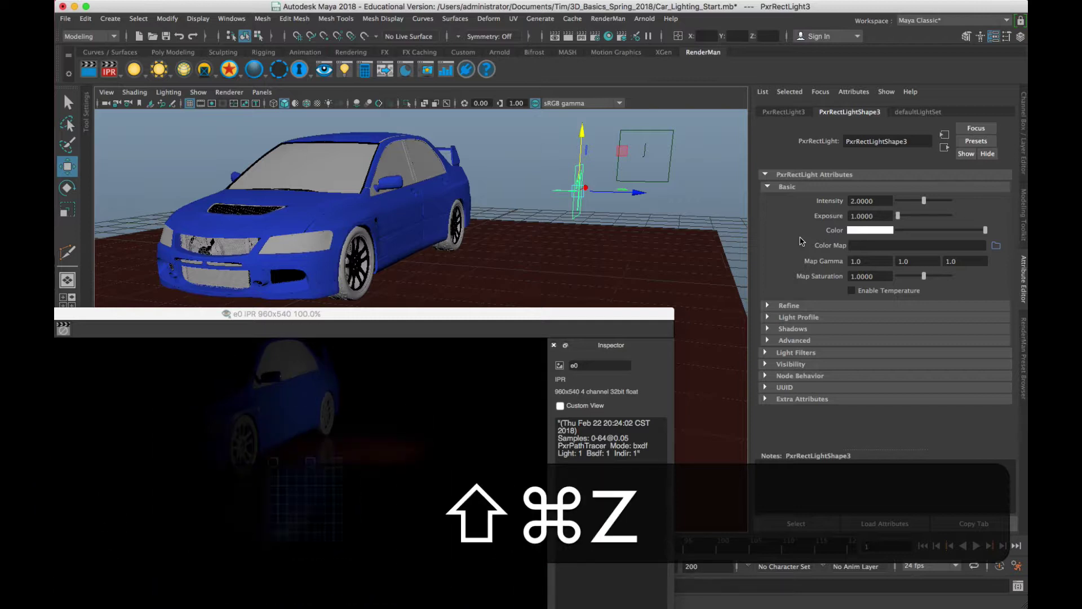
key("super+z")
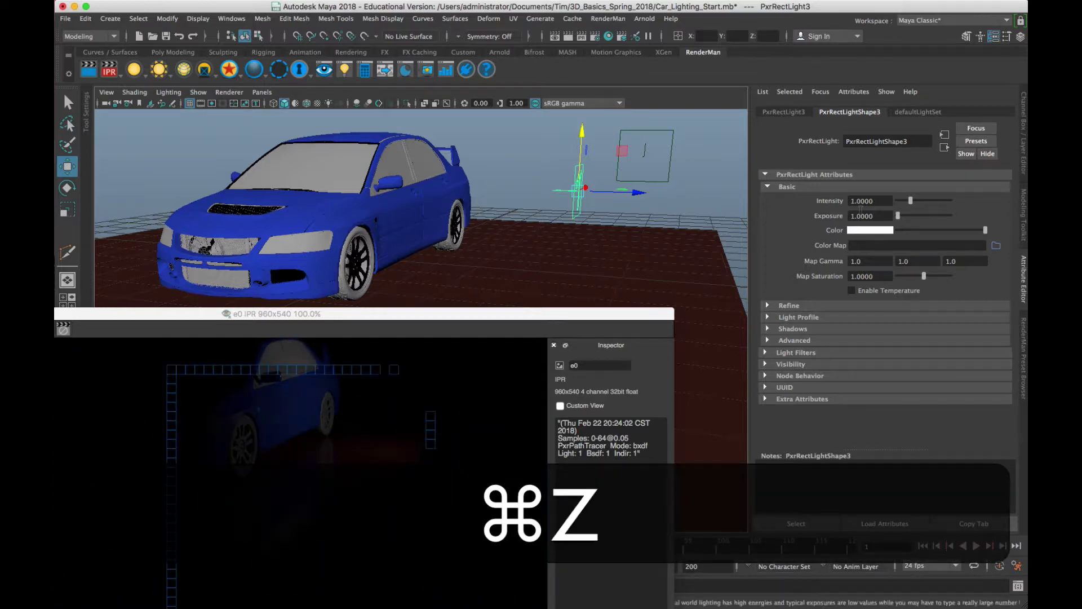
Try an exposure of 2 on the light, compare the render by undoing and redoing it, and leave it undone
type("2")
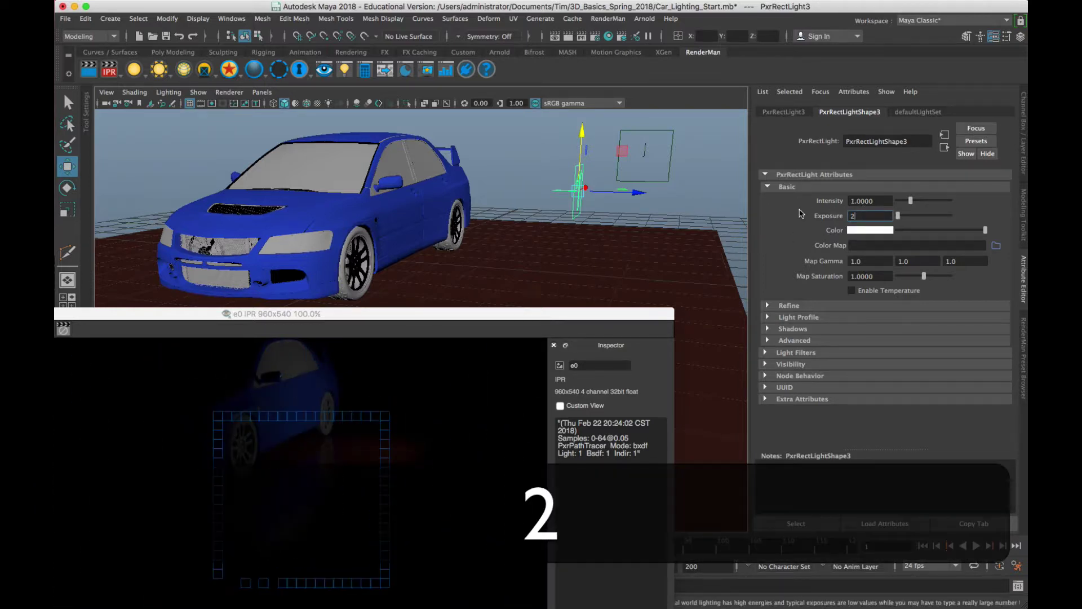
key("Return")
key("super+z")
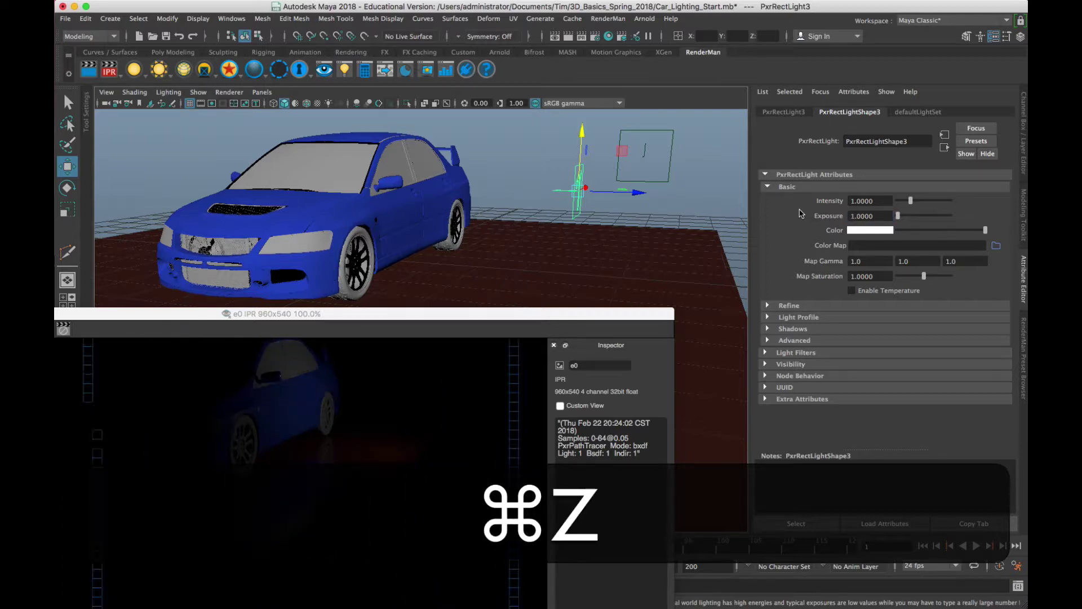
key("shift+super+z")
key("shift+super+z")
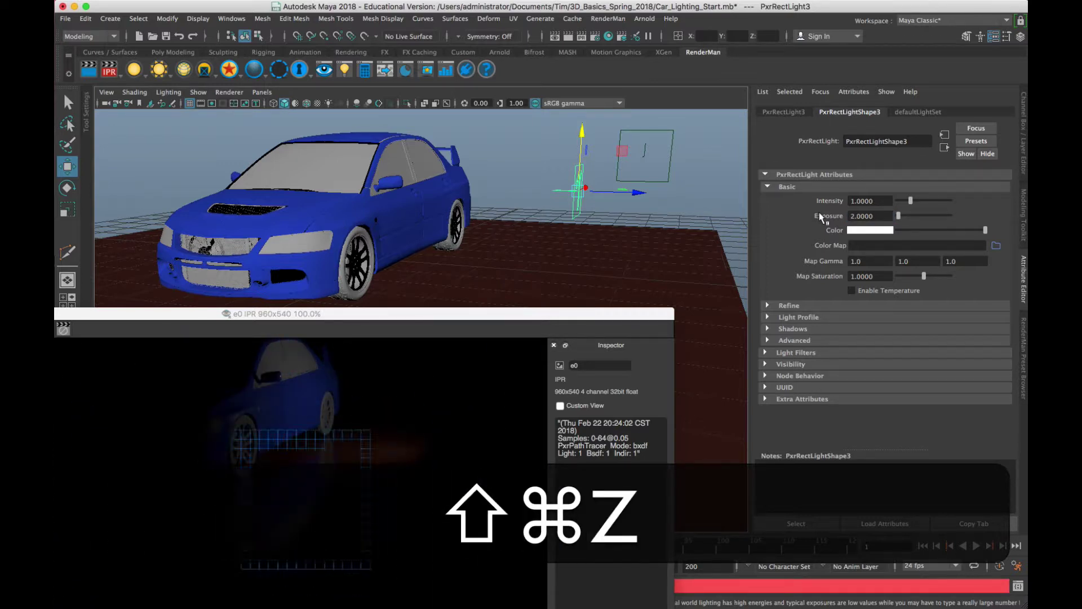
key("super+z")
Try an intensity of 4 on the rectangular light and undo it
type("4")
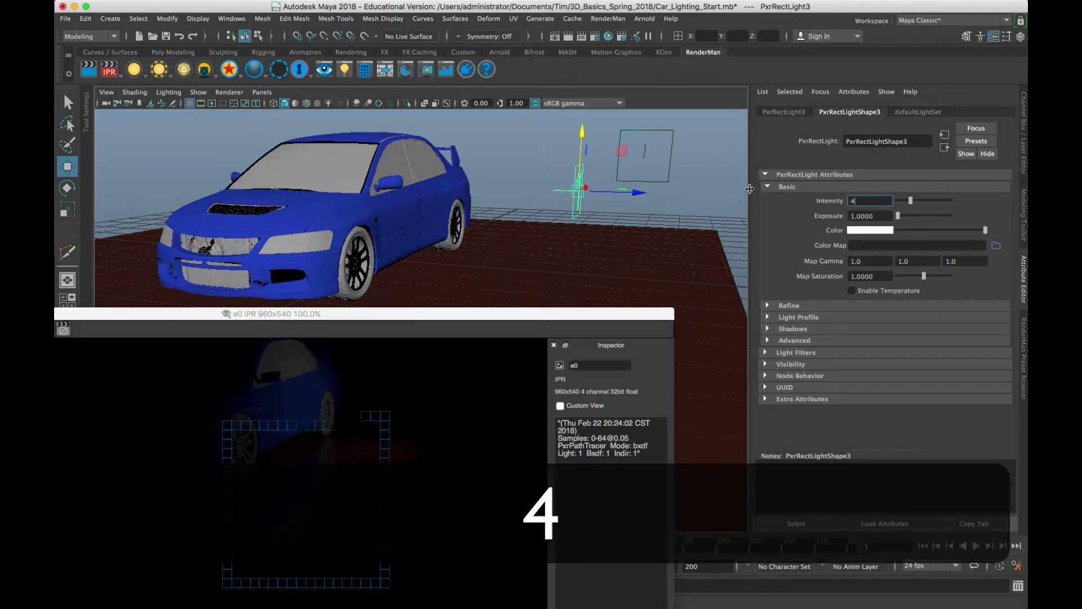
key("Return")
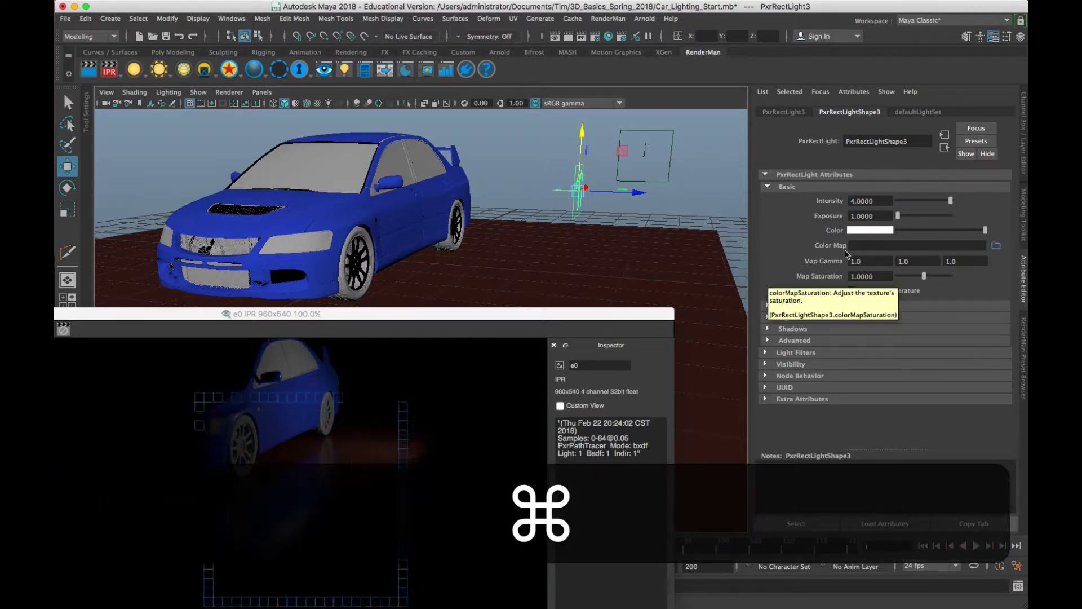
key("super+z")
Try an exposure of 4 on the rectangular light and undo it
type("4")
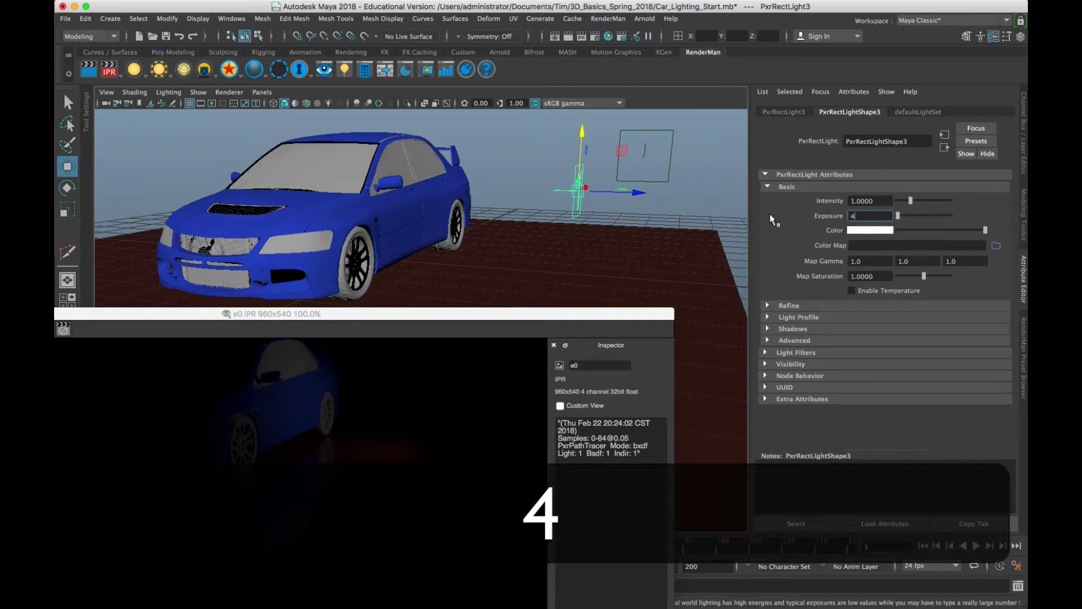
key("Return")
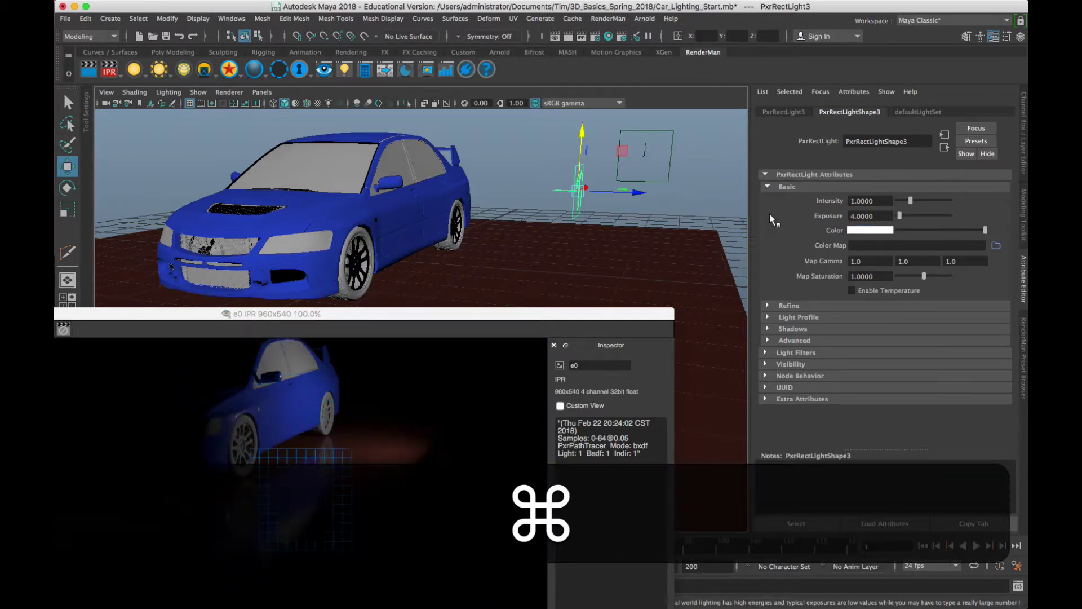
key("super+z")
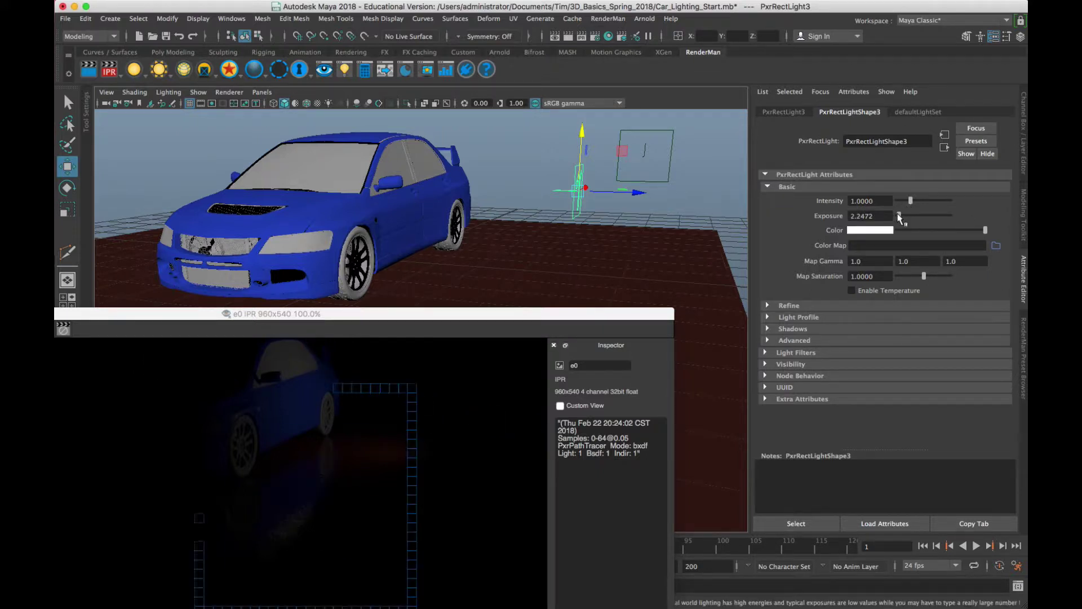
Raise the rectangular light's exposure to about 10 and reduce it to about 5.6 while watching the render
left_click_drag(898, 216, 903, 216)
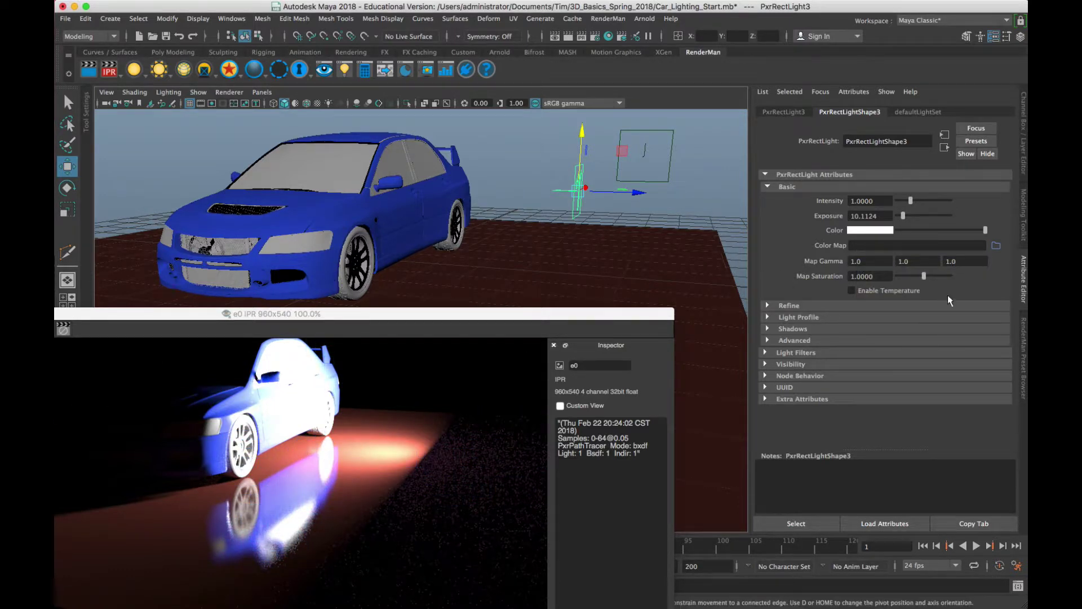
left_click_drag(903, 215, 901, 215)
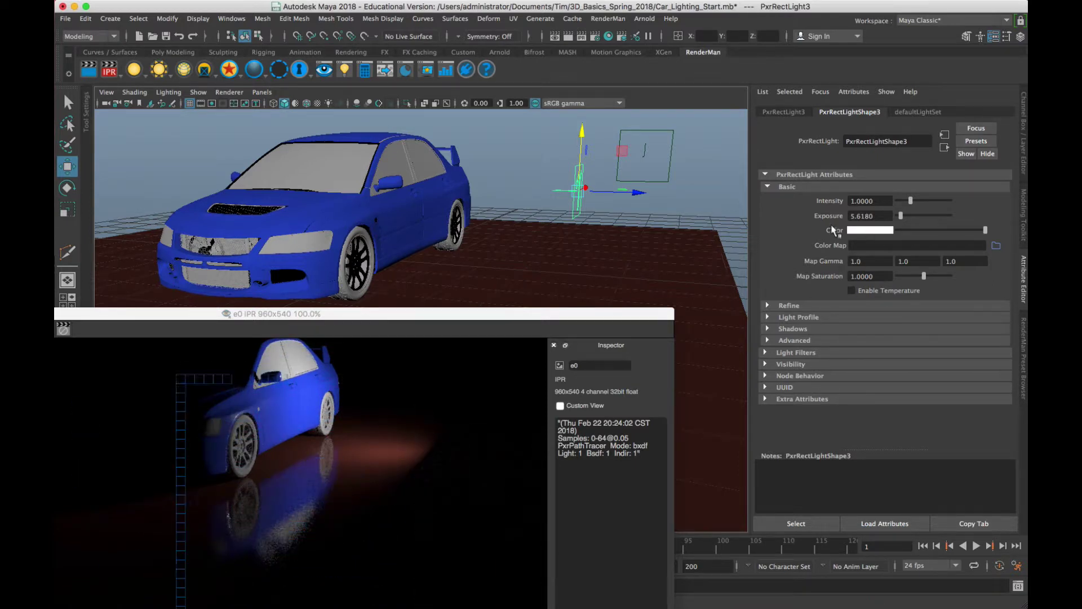
left_click(860, 232)
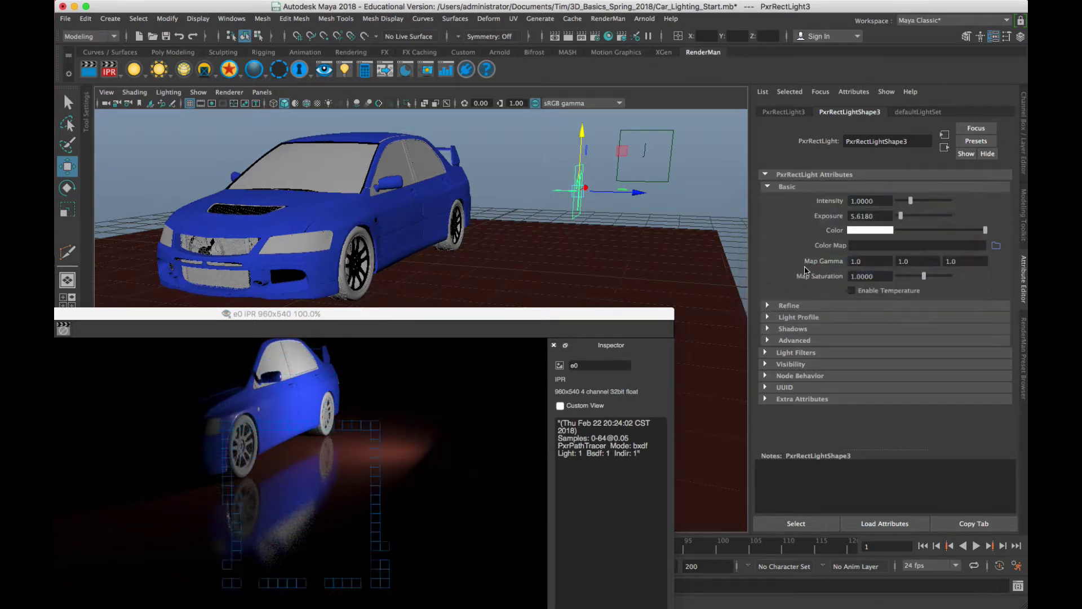
left_click(874, 230)
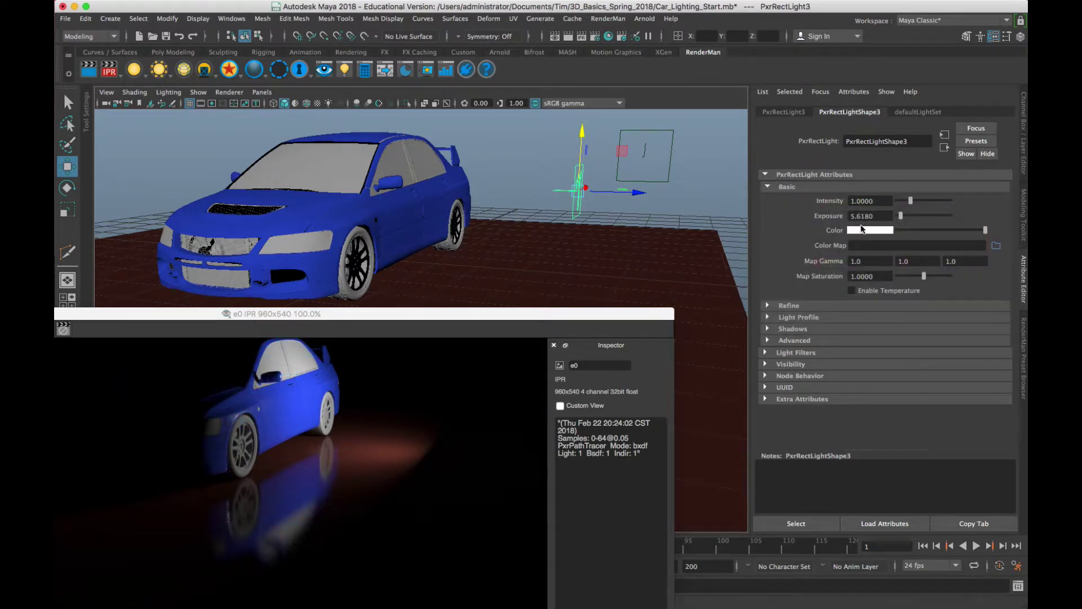
left_click(865, 230)
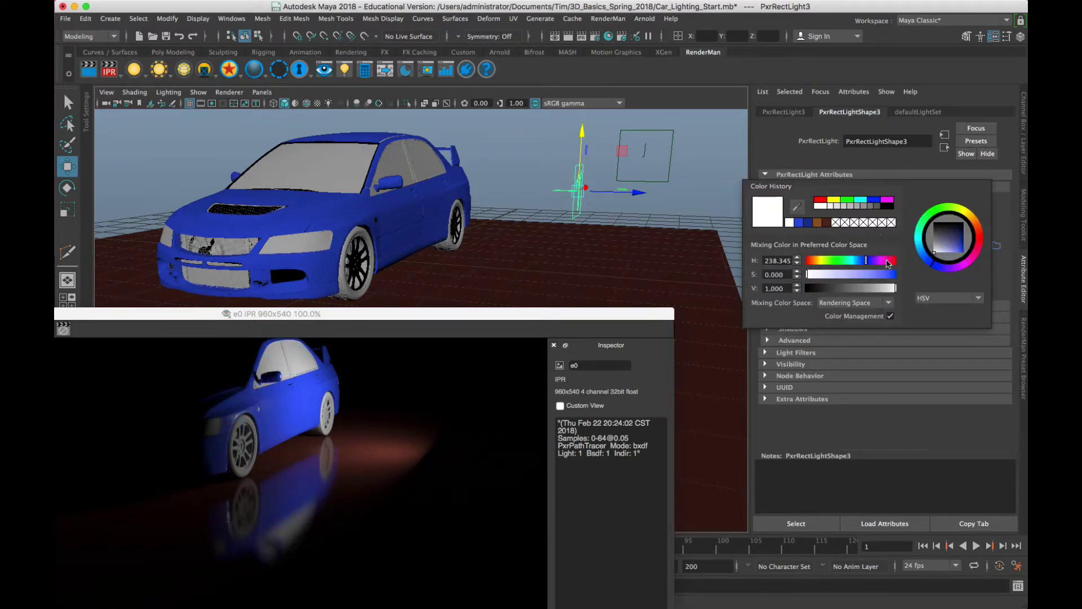
left_click(857, 231)
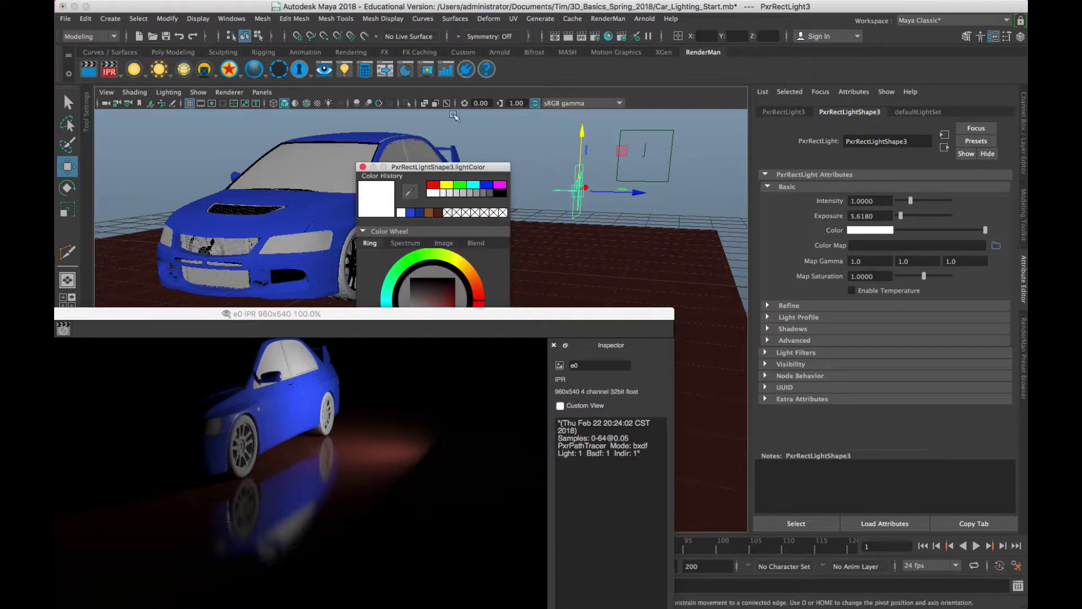
left_click_drag(425, 169, 761, 110)
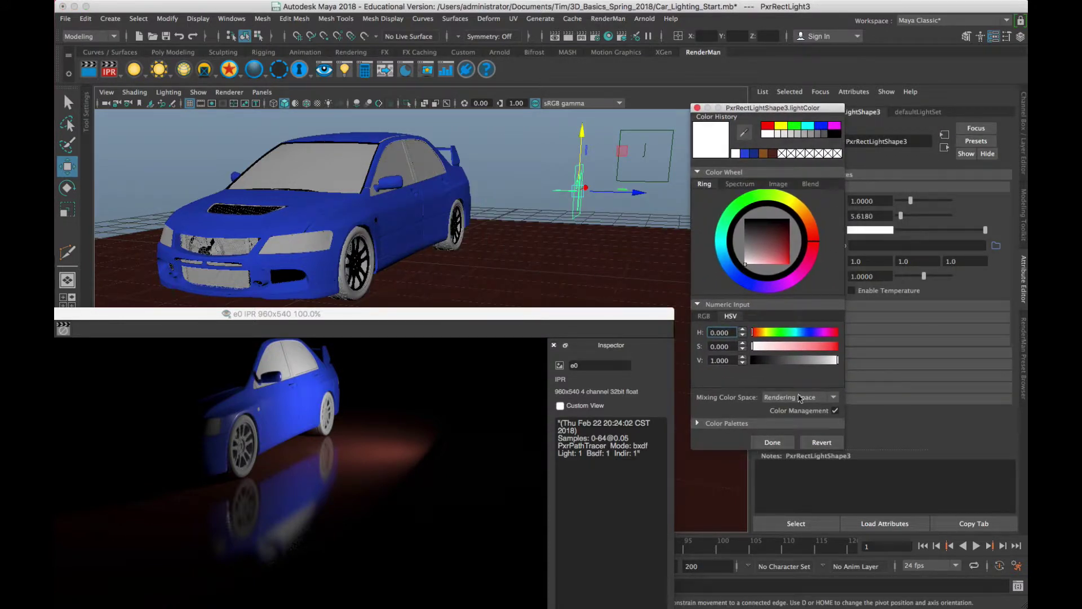
left_click(697, 108)
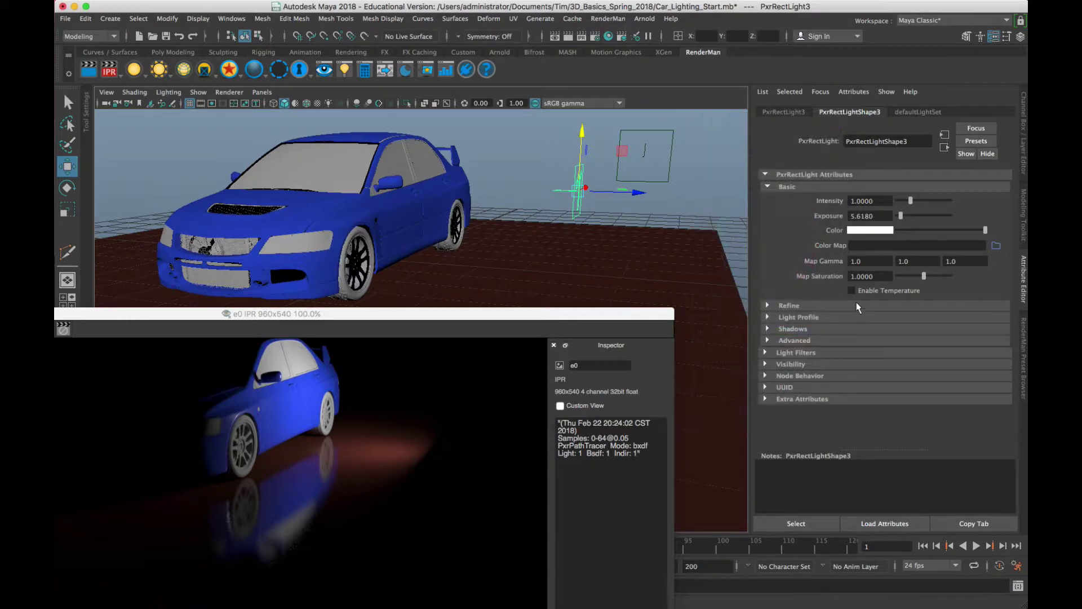
Try an orange light color with hue about 27 and saturation 0.862, and restore it to white
left_click(872, 231)
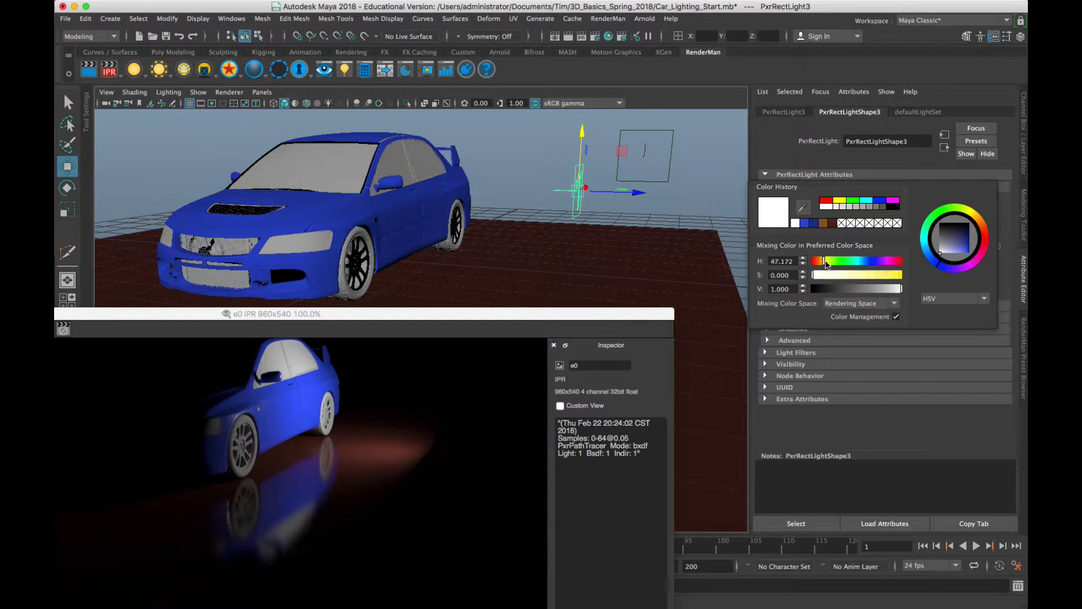
left_click_drag(866, 275, 890, 275)
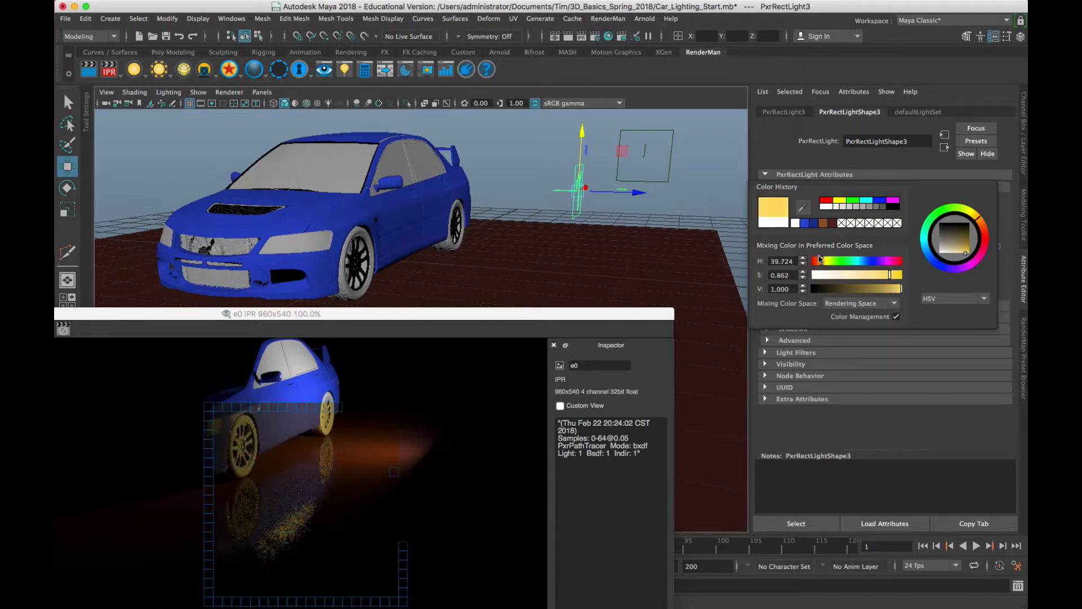
left_click_drag(823, 261, 821, 262)
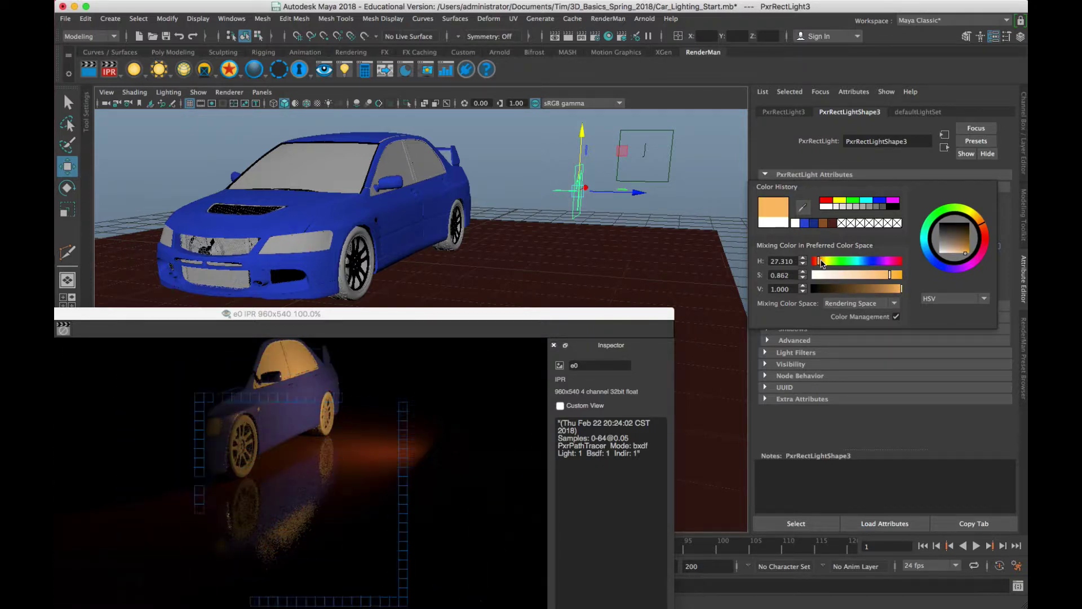
left_click(795, 223)
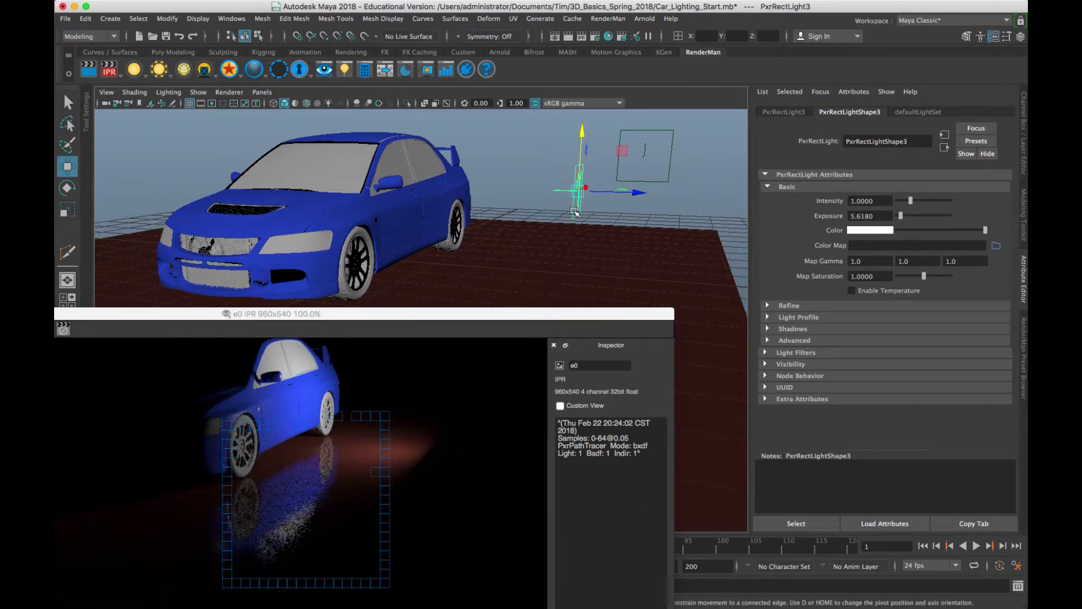
Scale the rectangular light up uniformly to several times its size
key("e")
key("r")
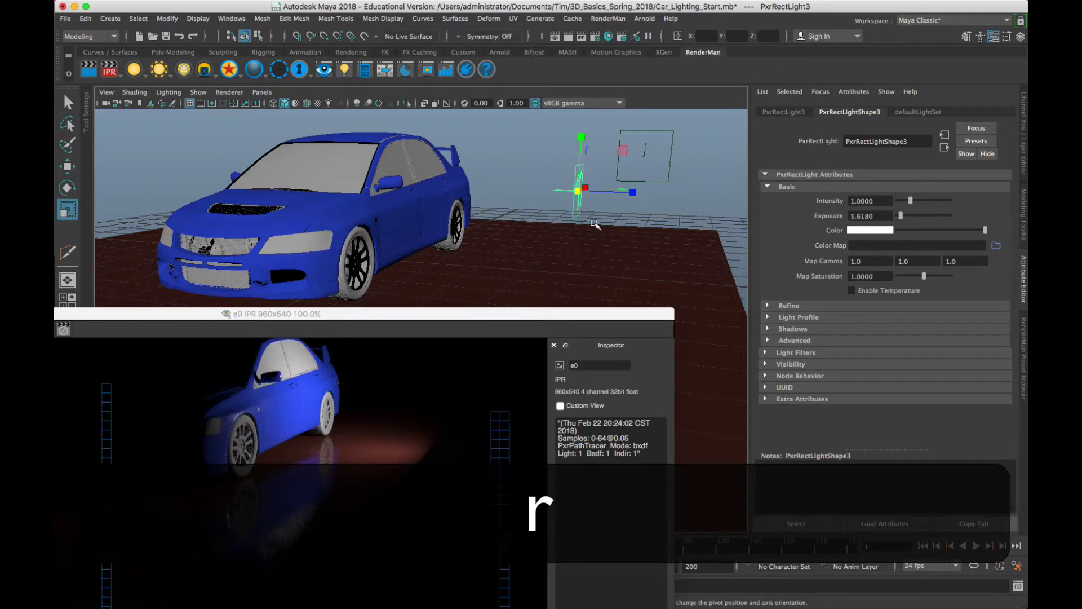
left_click_drag(577, 191, 905, 292)
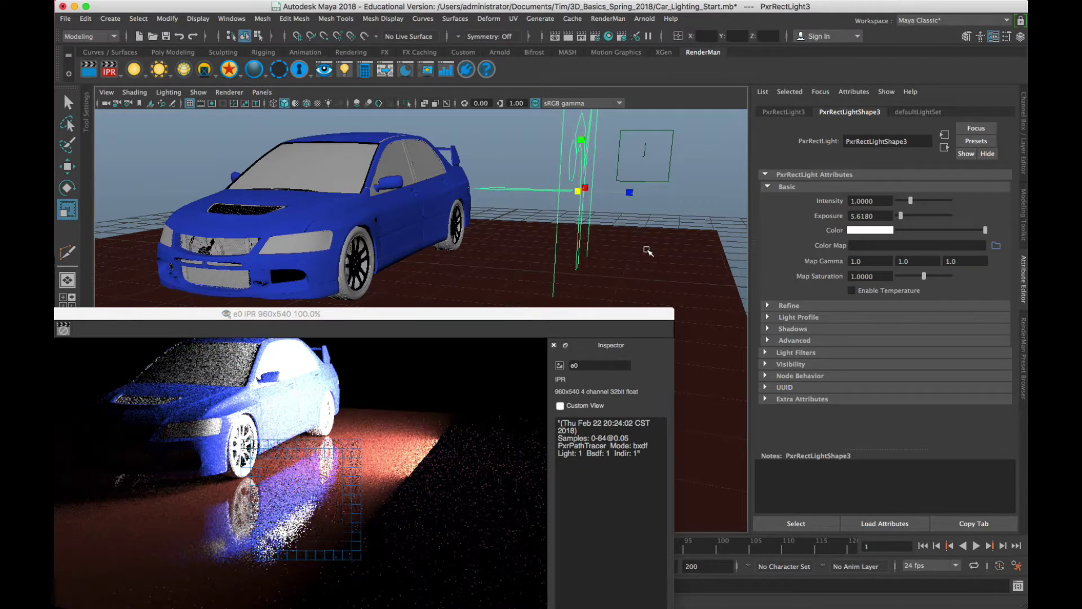
Adjust the rectangular light's scale slightly and set its exposure to 2
left_click_drag(584, 187, 575, 242)
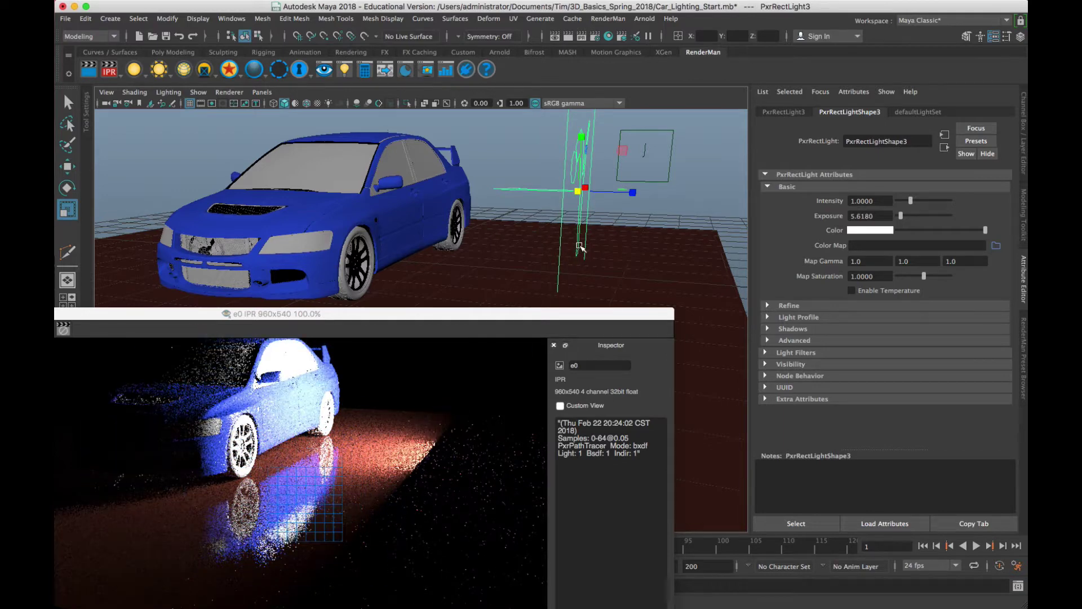
double_click(879, 216)
type("2")
key("Return")
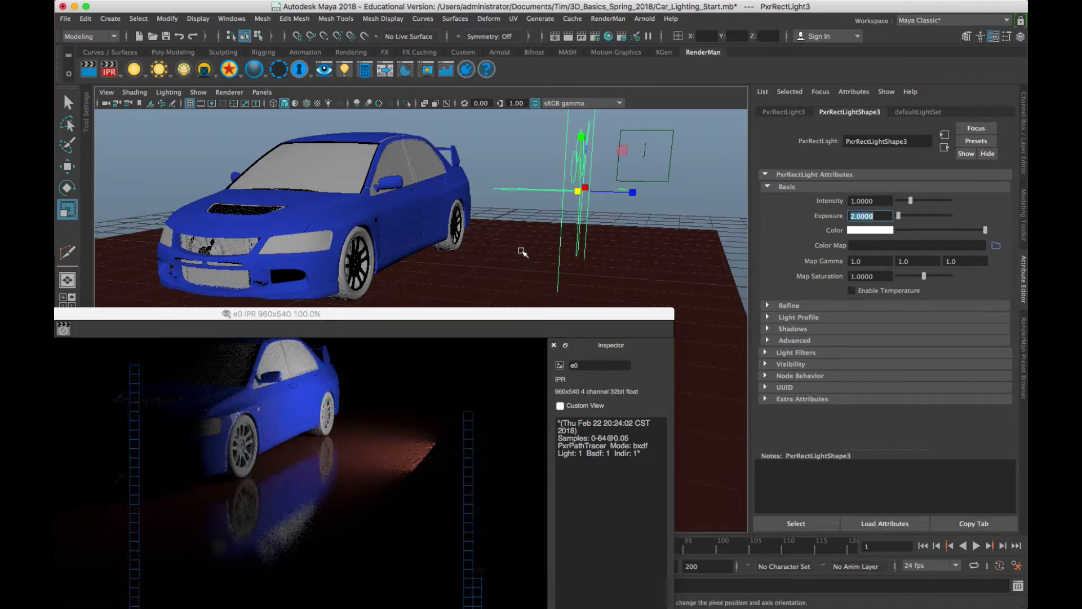
Rotate the rectangular light about -87.5 degrees around X so it points down at the floor
key("w")
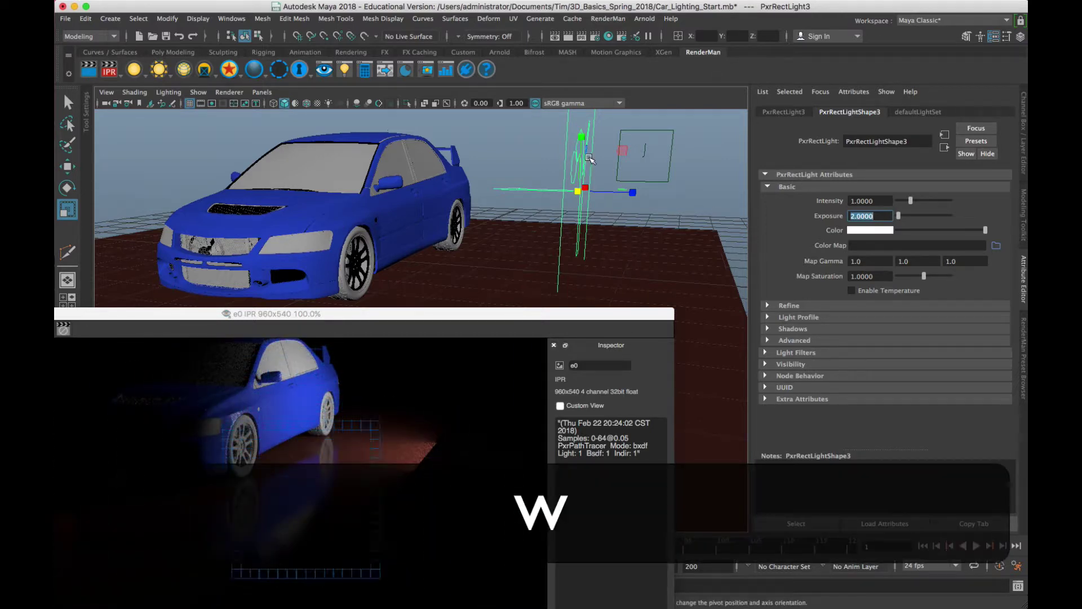
left_click(571, 178)
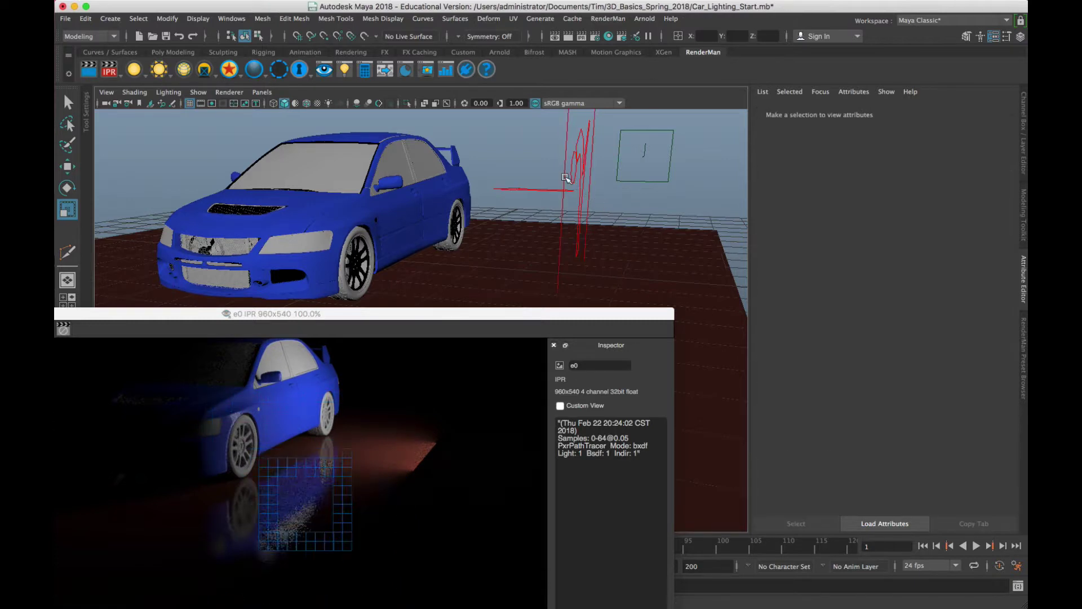
left_click(577, 177)
key("e")
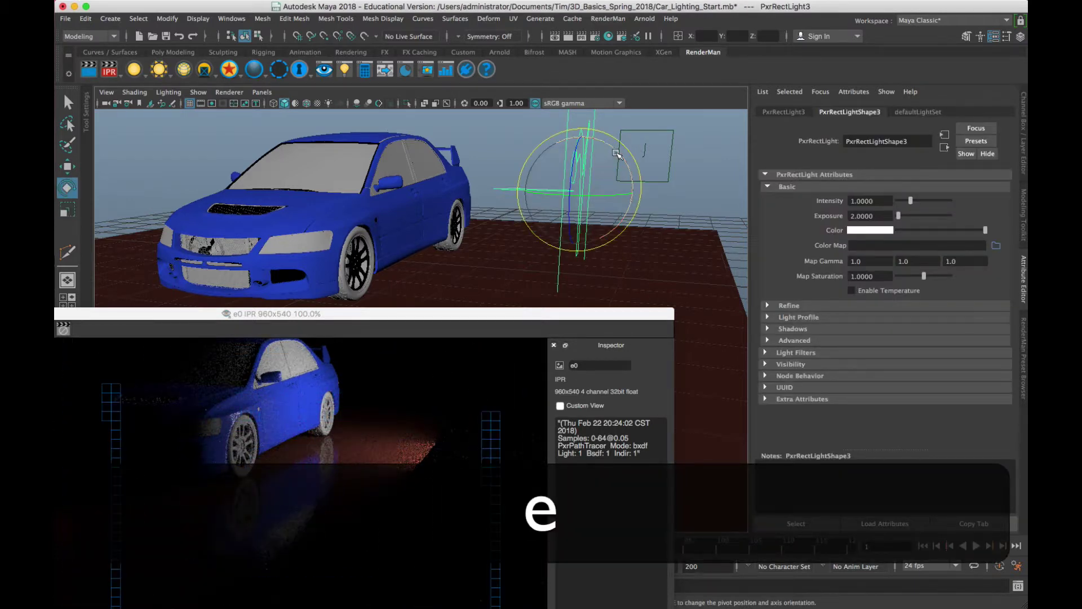
left_click_drag(618, 151, 525, 148)
Move the rectangular light above the car's roof, to a height of about 4.7 units and roughly centered over the body
key("w")
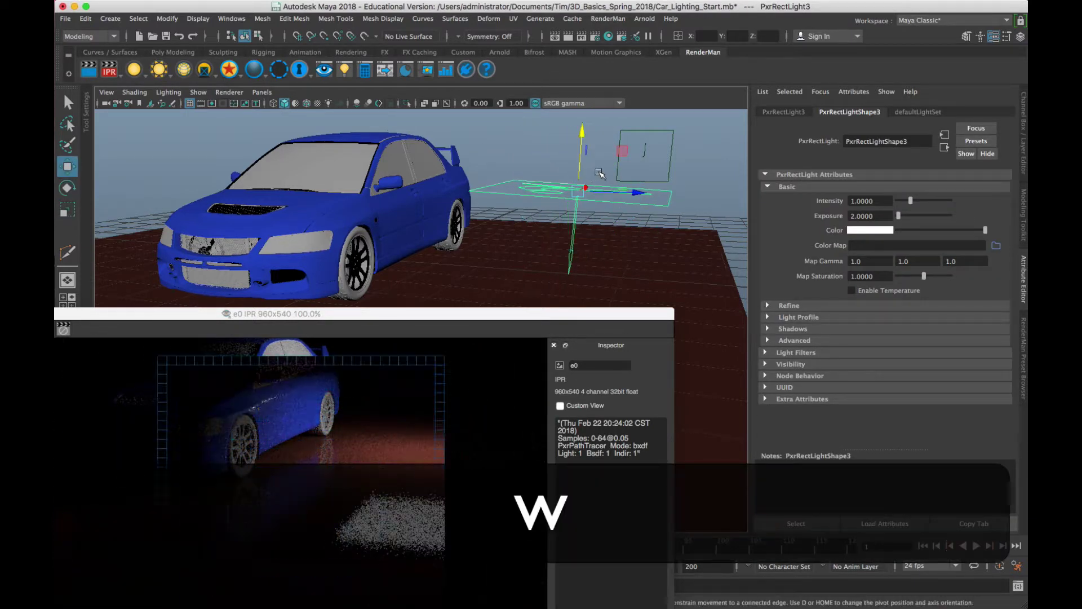
scroll(600, 173, "down", 3)
left_click_drag(588, 178, 433, 74)
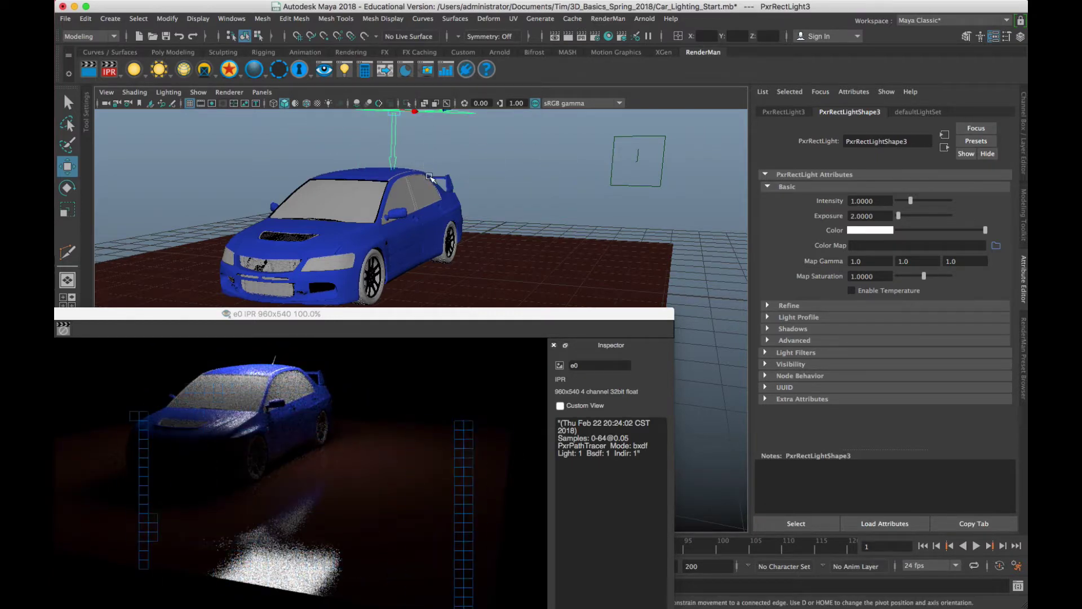
scroll(445, 172, "down", 2)
scroll(455, 178, "down", 2)
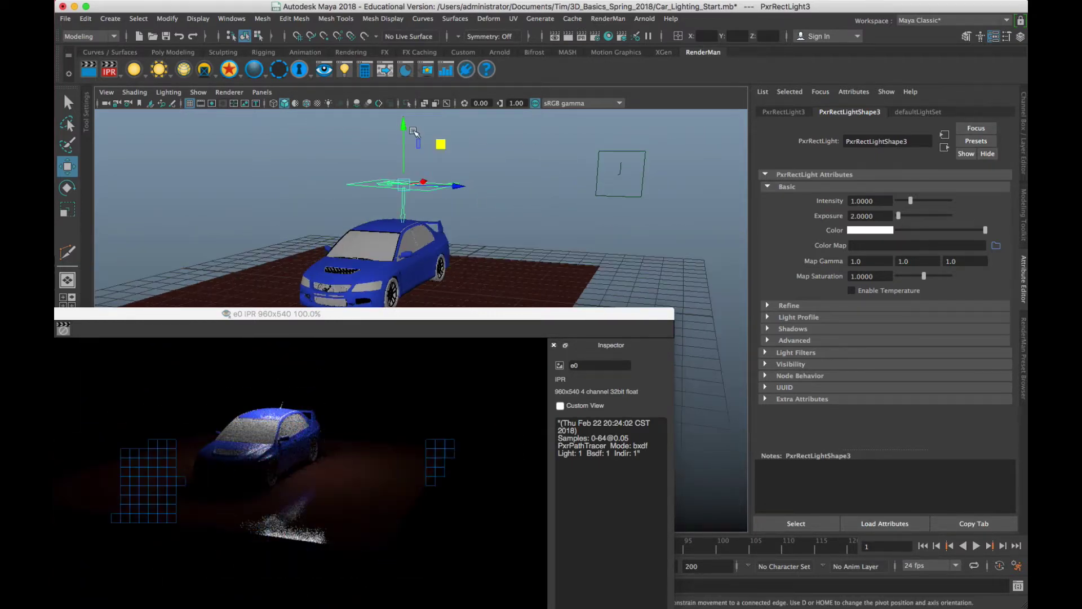
left_click_drag(420, 143, 410, 138)
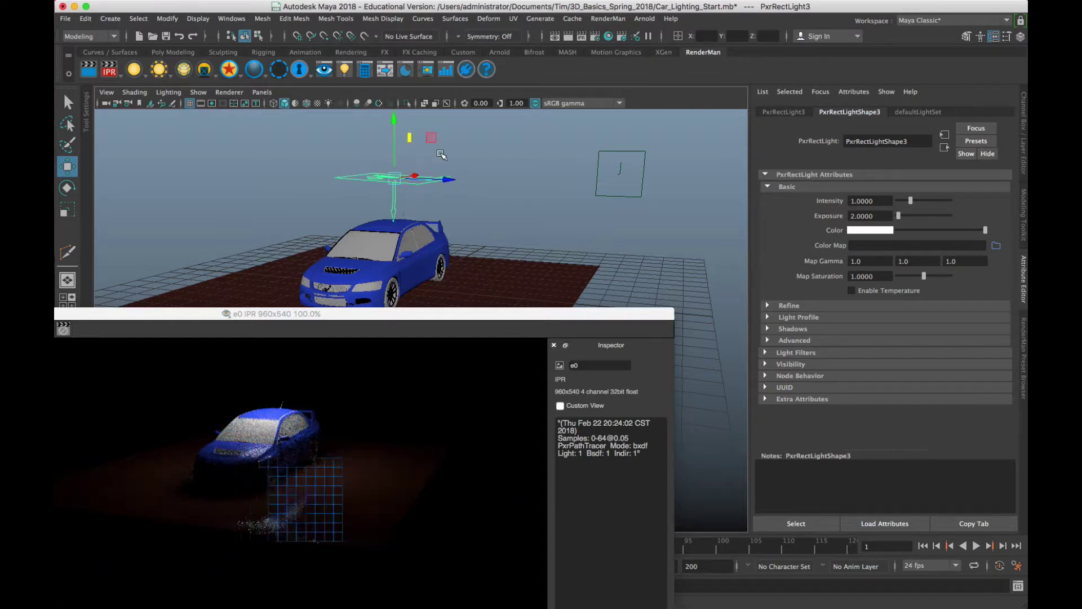
Stretch the overhead rectangular light along its X axis to a scale of about 12.1
key("e")
key("r")
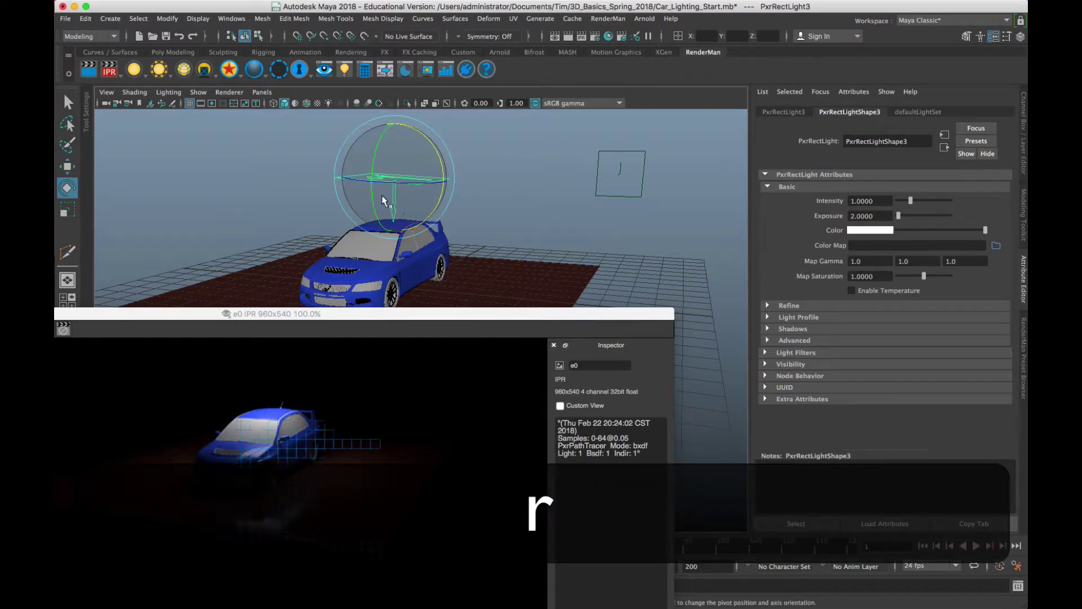
left_click_drag(421, 176, 534, 172)
left_click_drag(416, 260, 240, 134, "alt")
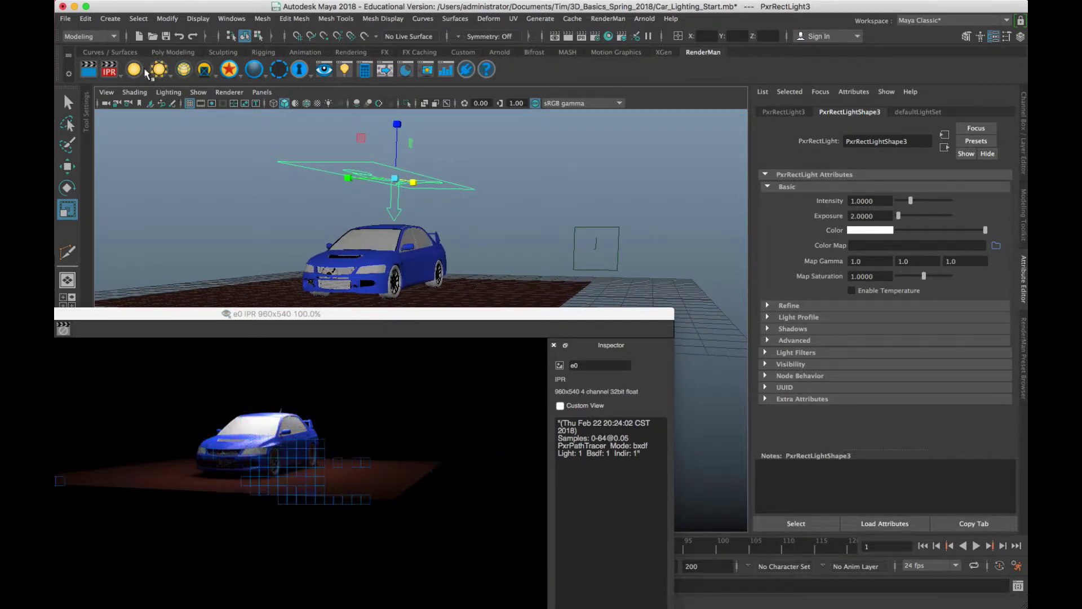
Create a PxrDiskLight and place it beside the car, slightly above the floor
right_click(136, 70)
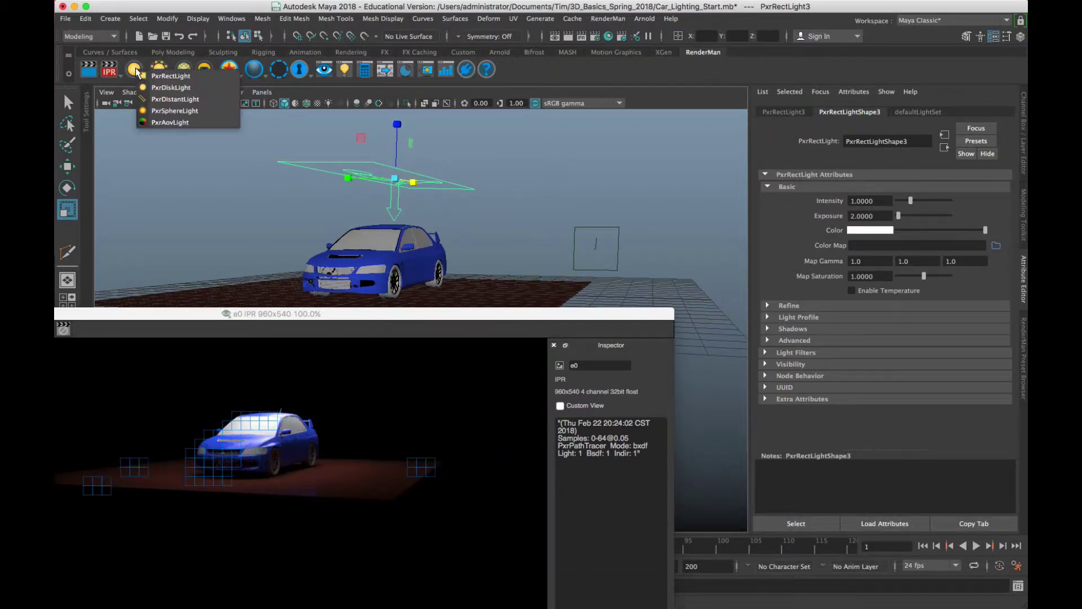
left_click(172, 89)
key("w")
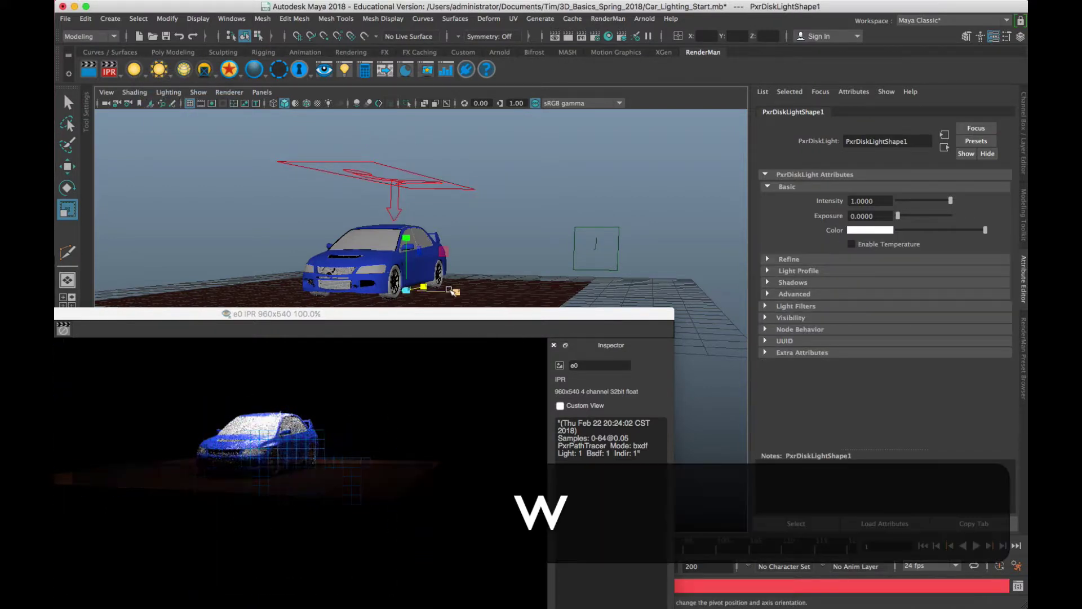
left_click_drag(462, 292, 583, 295)
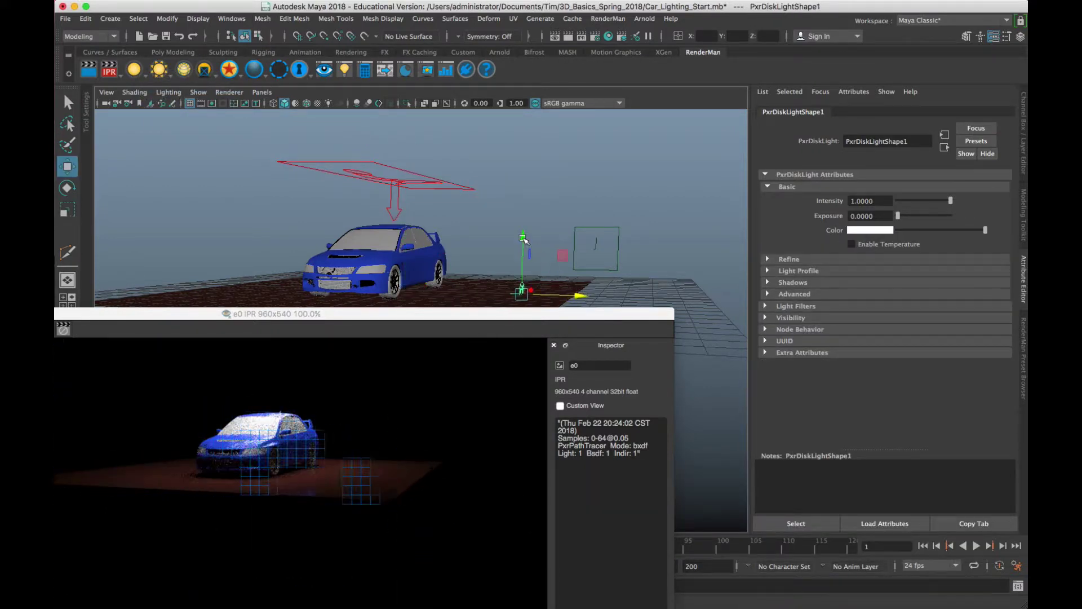
left_click_drag(523, 239, 526, 208)
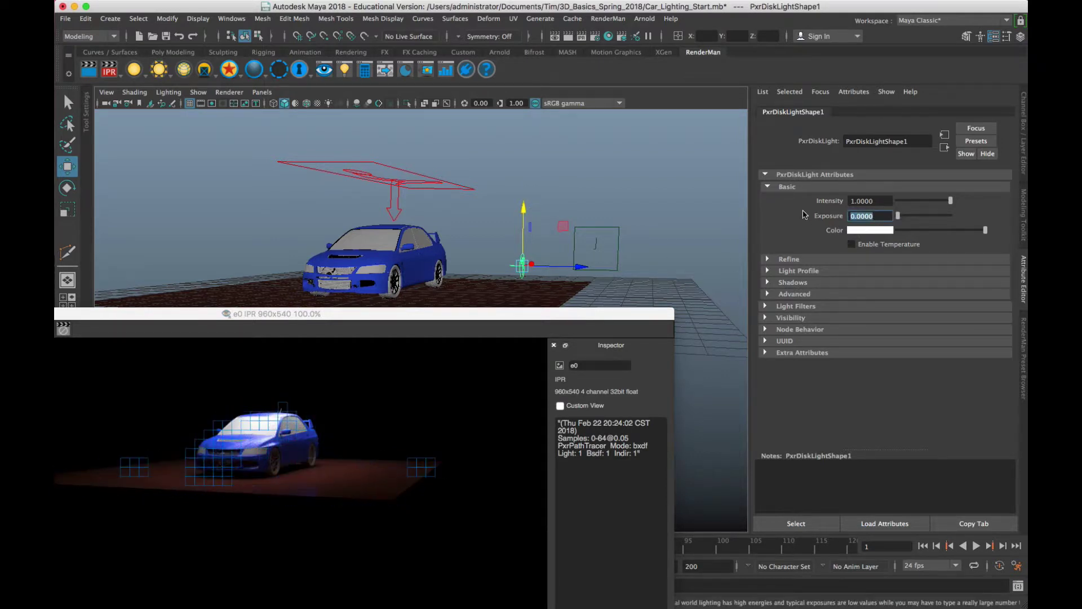
Set the disk light's exposure to 2 and move it close to the car's rear side
type("2")
key("Return")
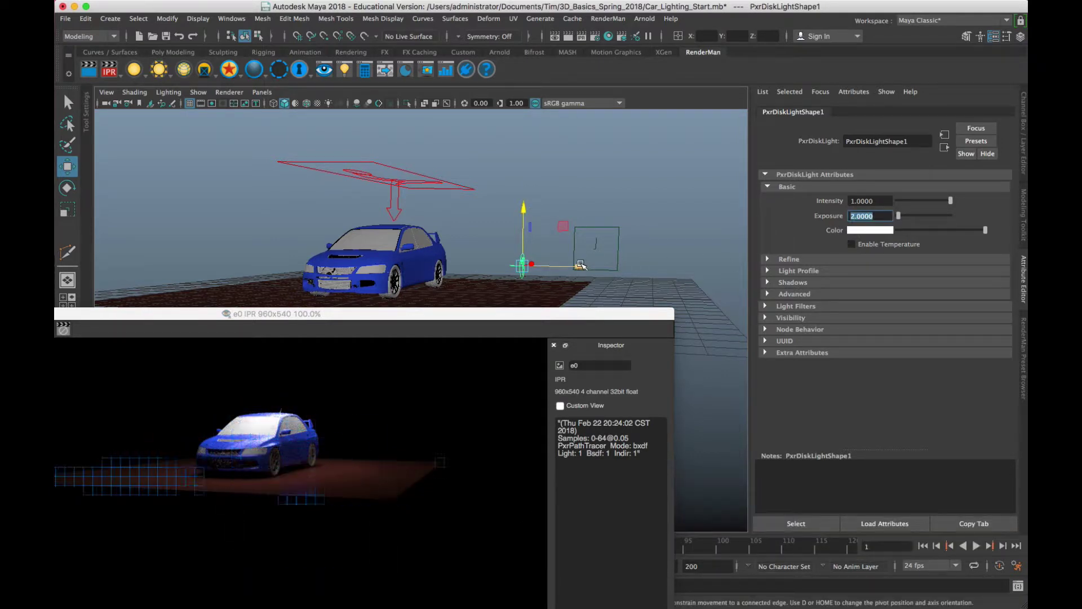
left_click_drag(581, 265, 523, 268)
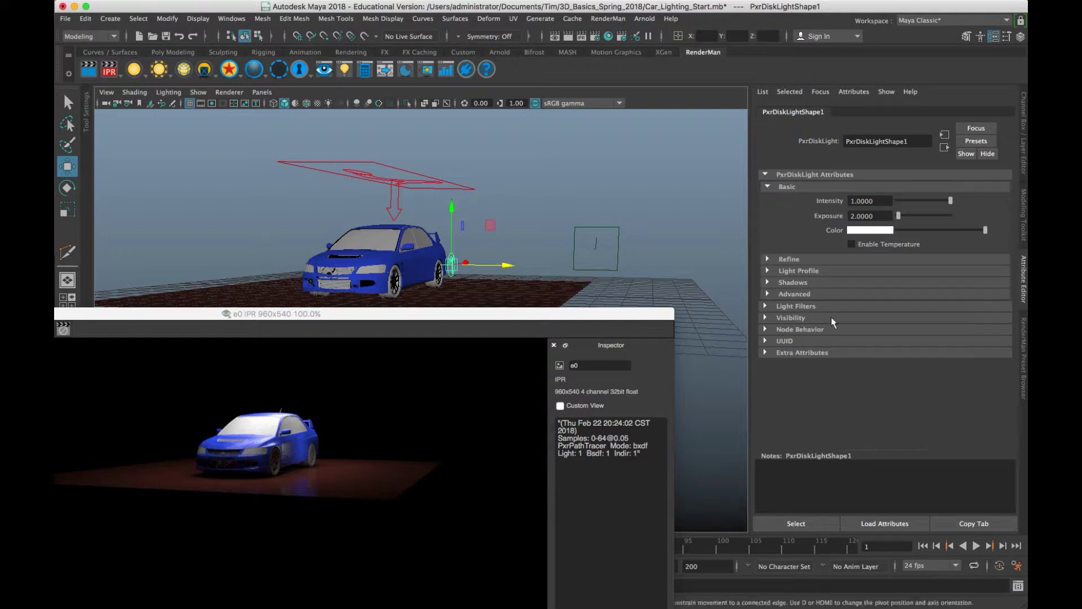
Examine the disk light's Refine, Light Profile, Shadows and Advanced settings
left_click(766, 255)
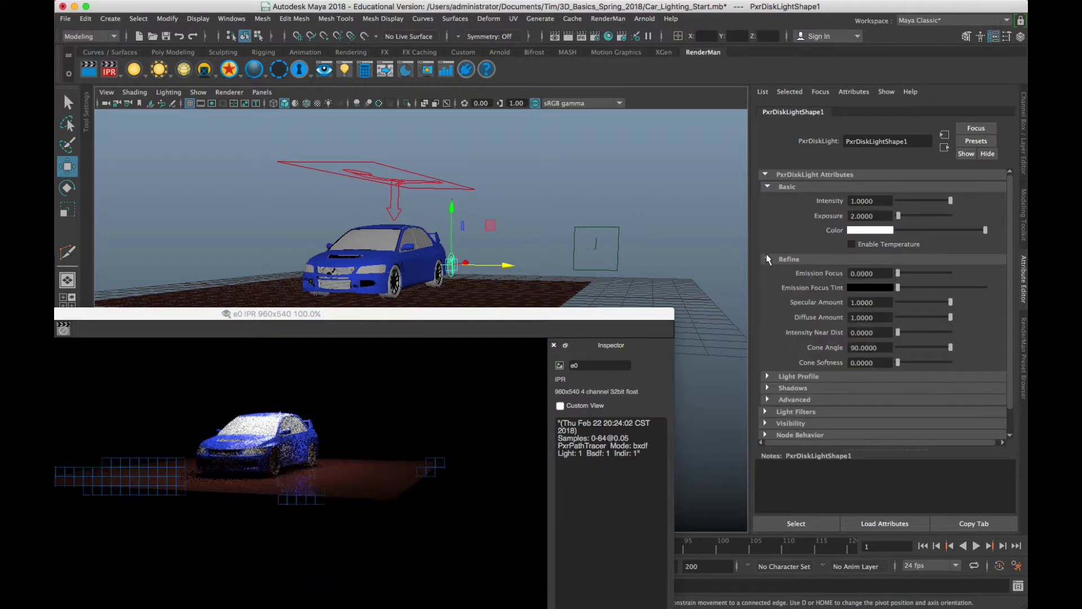
left_click(766, 254)
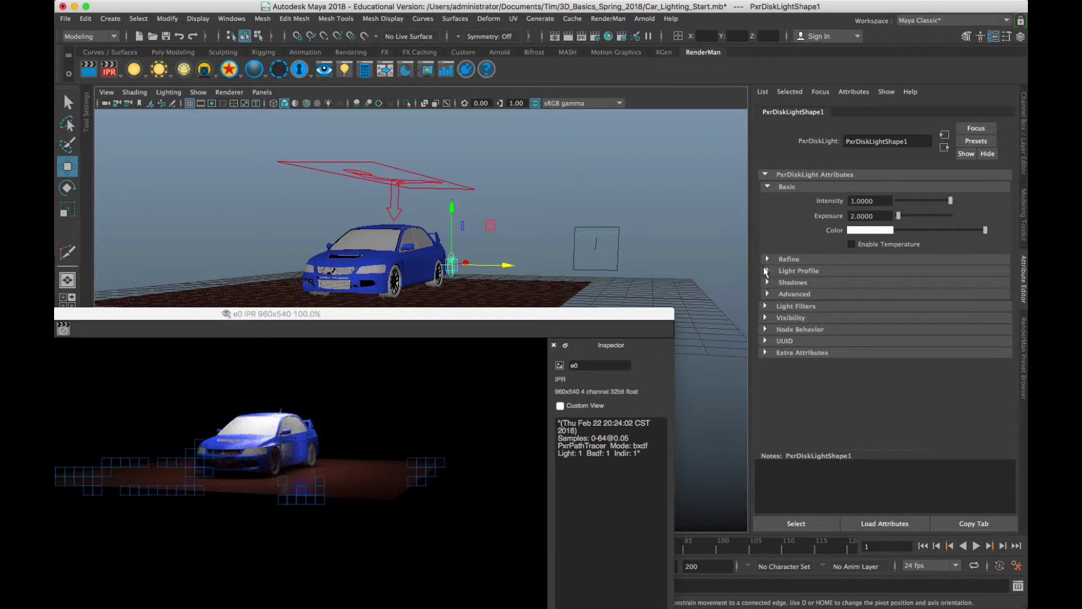
left_click(764, 267)
left_click(764, 267)
left_click(765, 272)
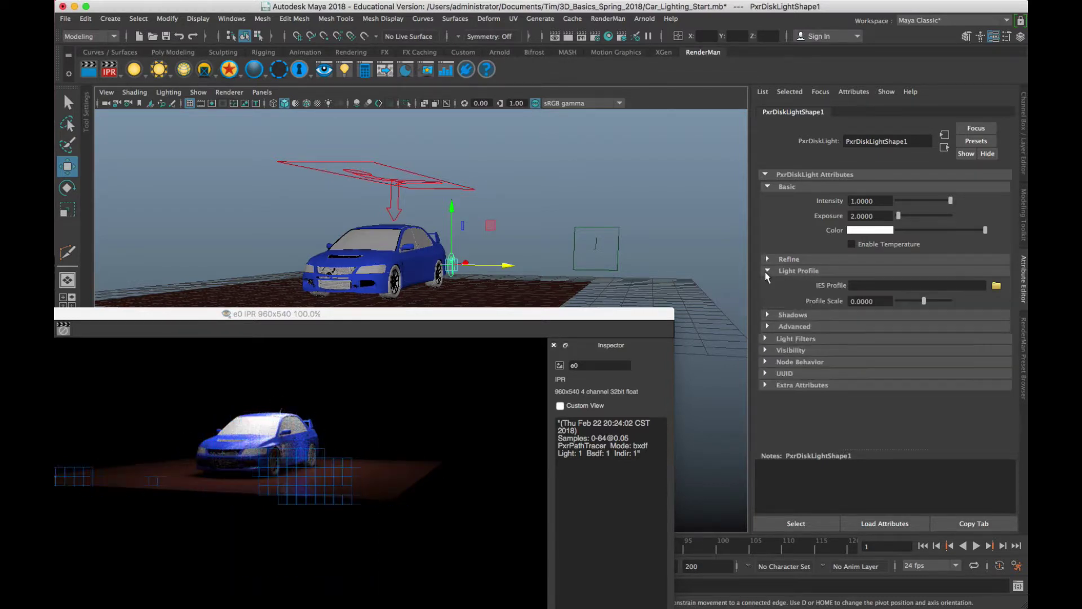
left_click(765, 271)
left_click(765, 282)
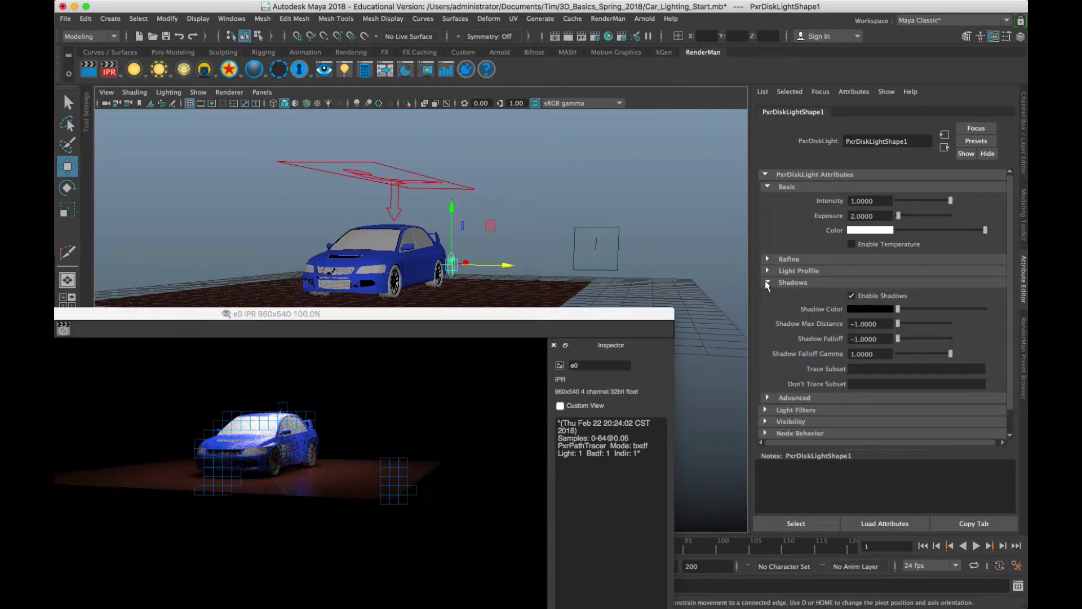
left_click(766, 282)
left_click(767, 294)
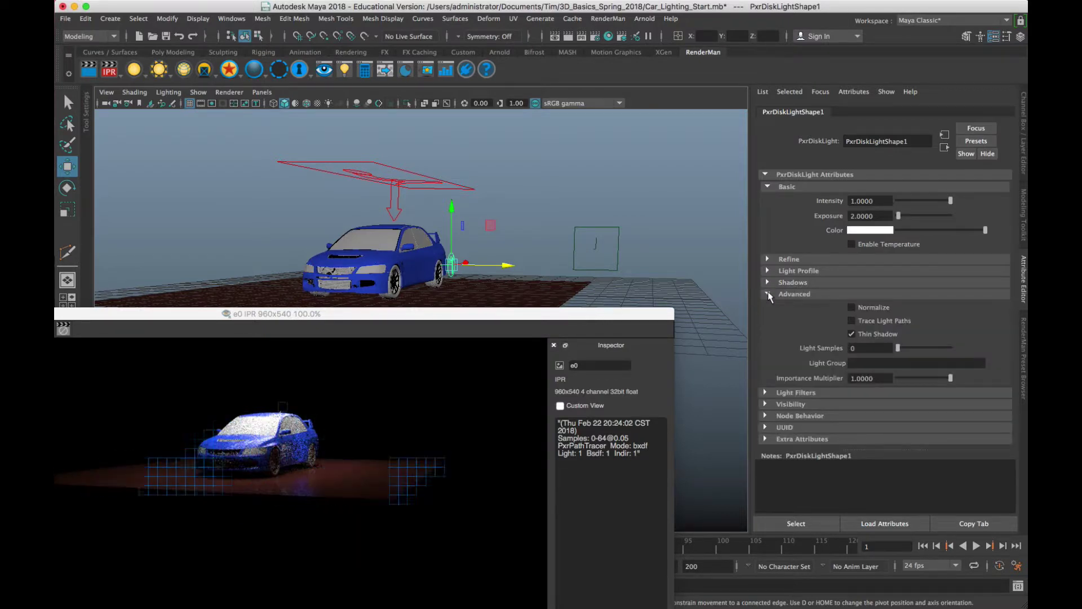
left_click(767, 293)
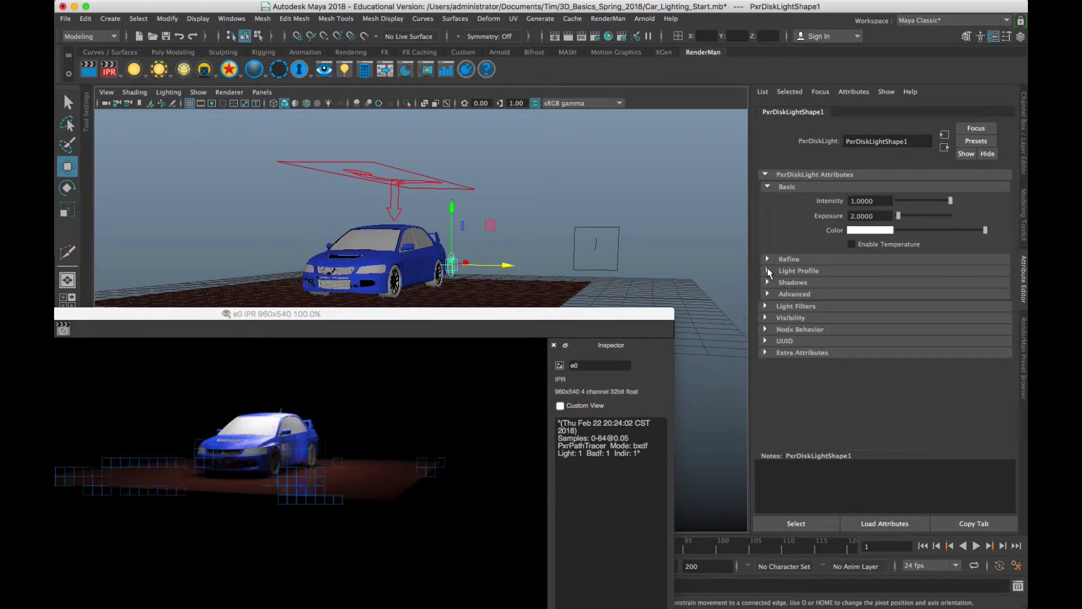
left_click(767, 259)
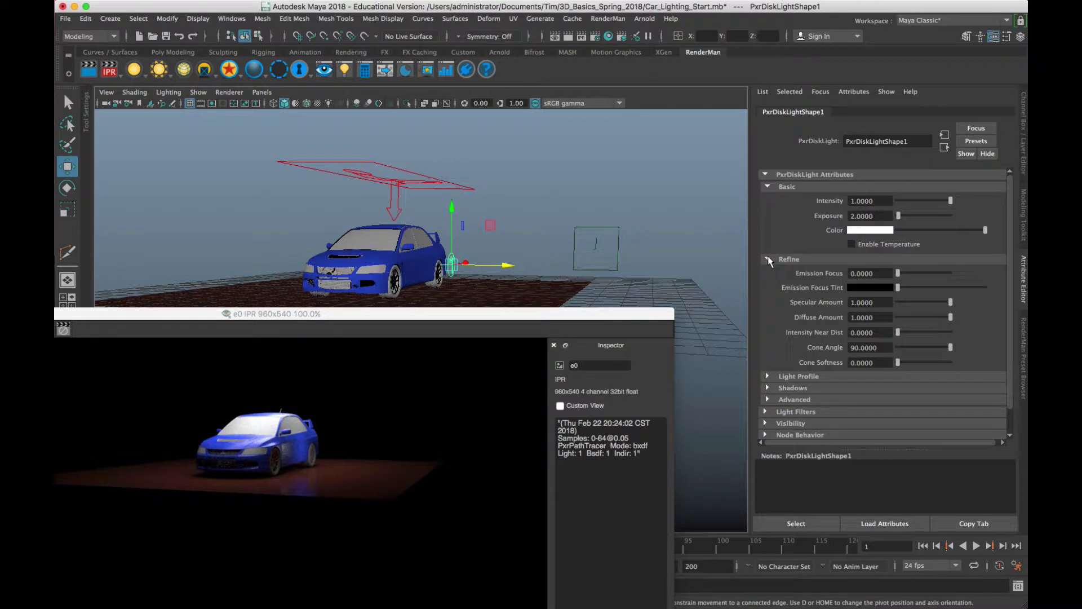
left_click(767, 259)
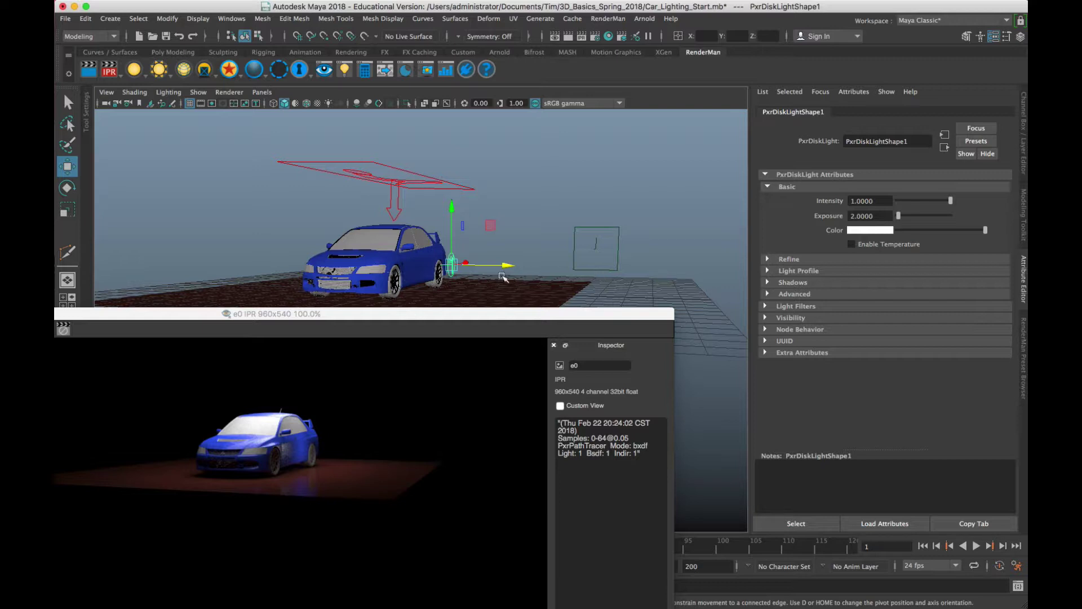
Scale the disk light up to several times its size and move it away from the car toward the floor's edge
key("alt")
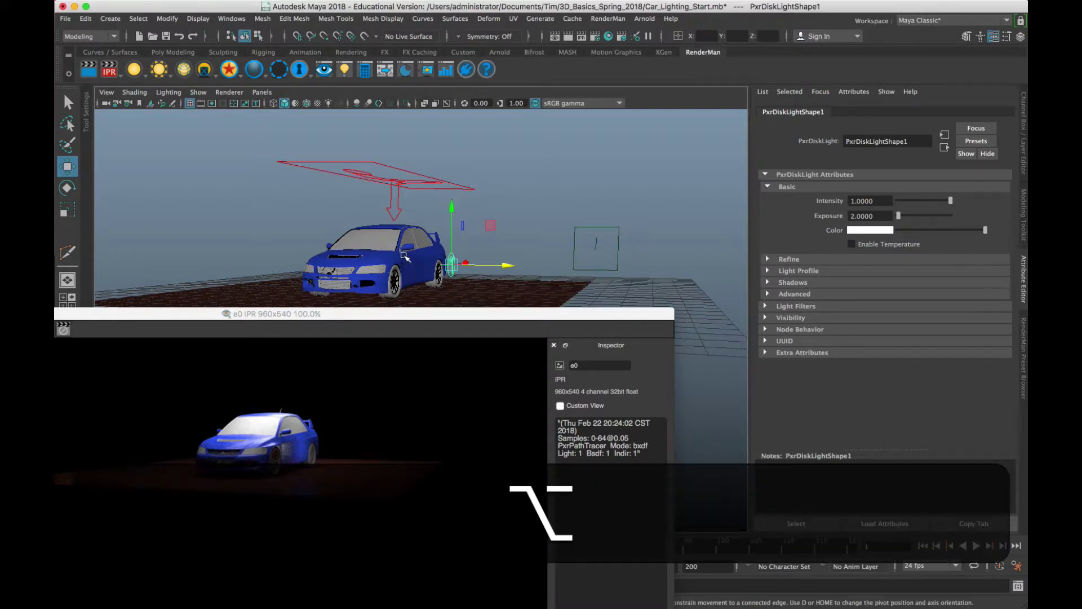
left_click_drag(413, 258, 415, 262, "alt")
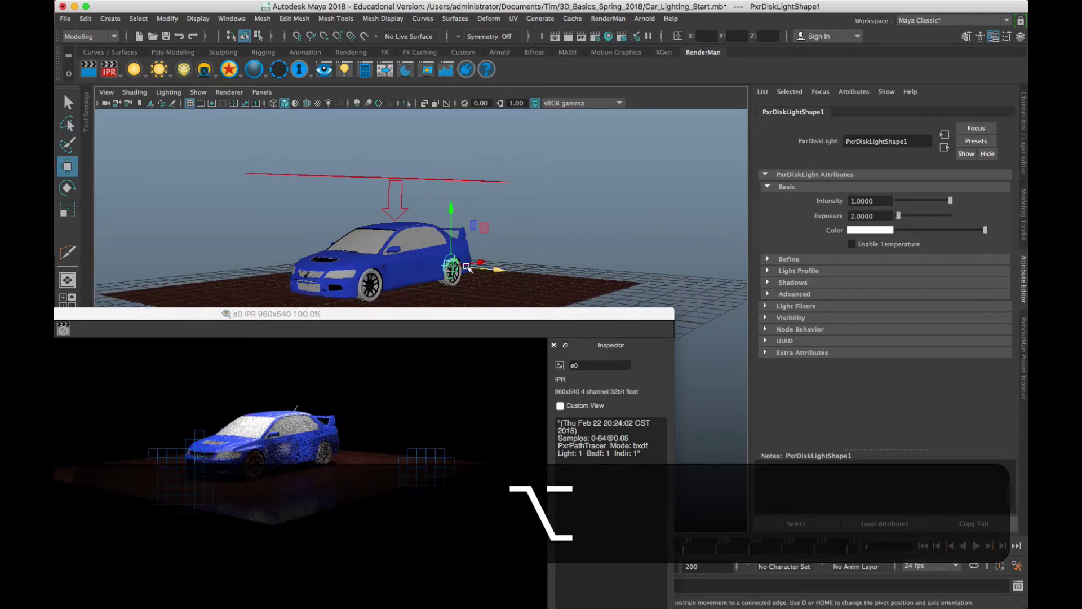
key("r")
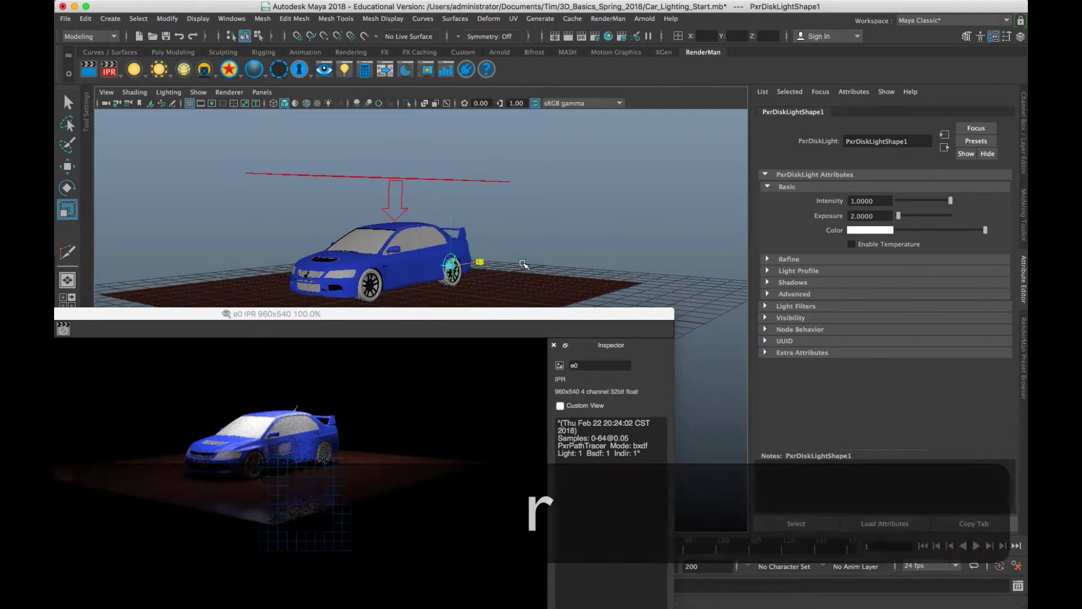
key("r")
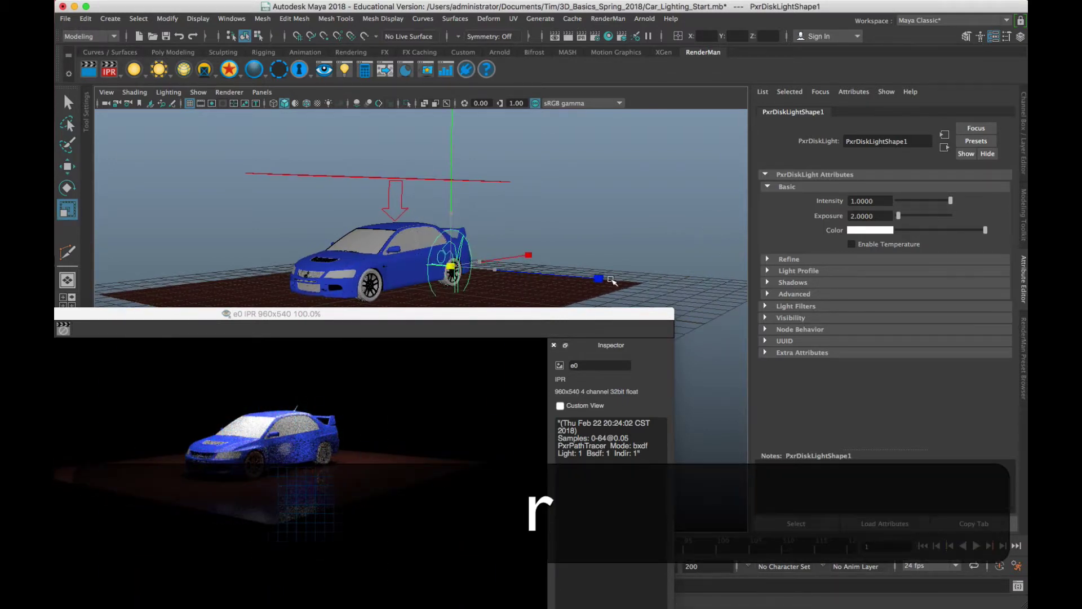
key("w")
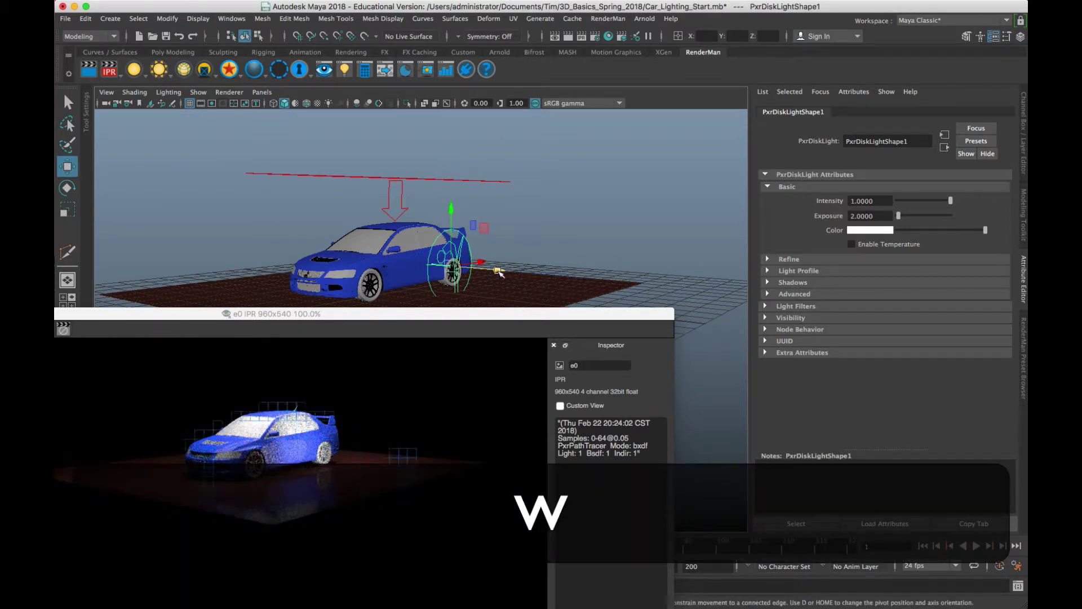
left_click_drag(499, 271, 633, 299)
Inspect the disk light's effect on the car from other angles and delete the light
left_click_drag(439, 258, 471, 262, "alt")
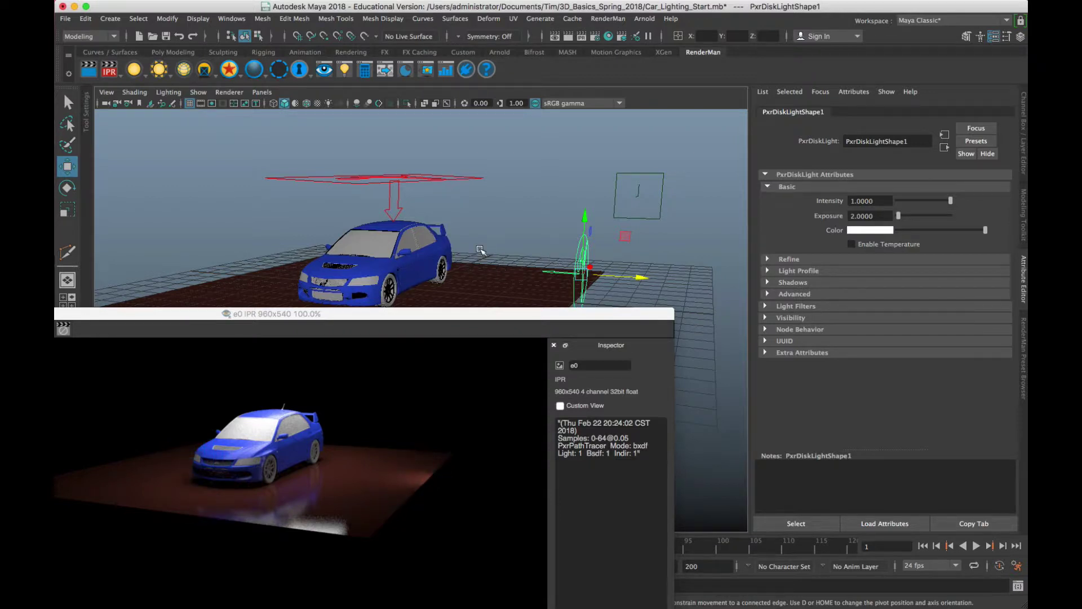
left_click_drag(481, 250, 535, 273, "alt")
key("BackSpace")
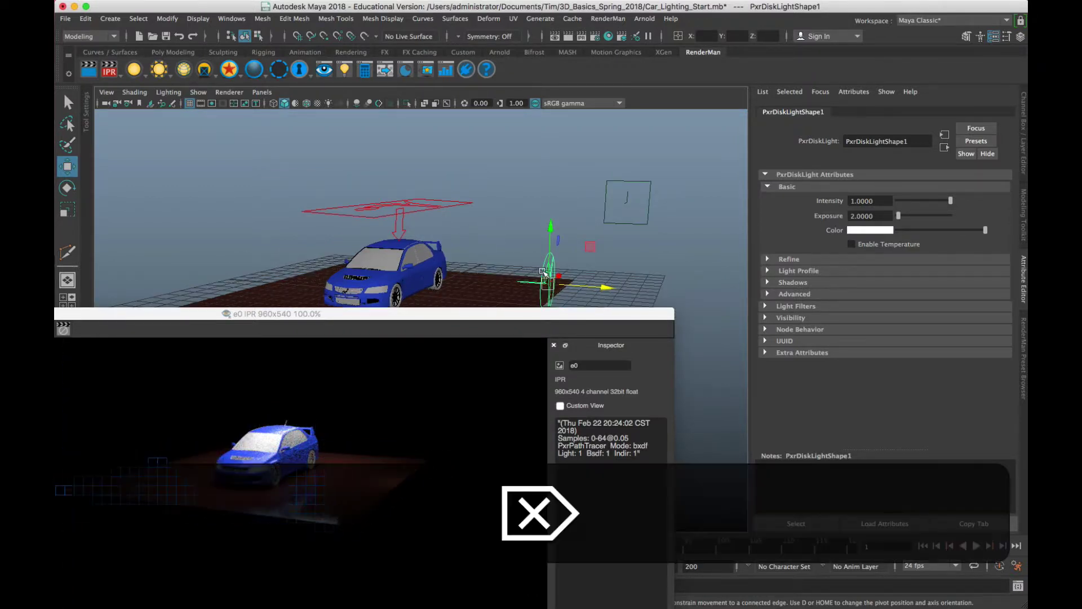
Turn off the rectangular light above the car by setting its exposure and intensity to 0
left_click(420, 206)
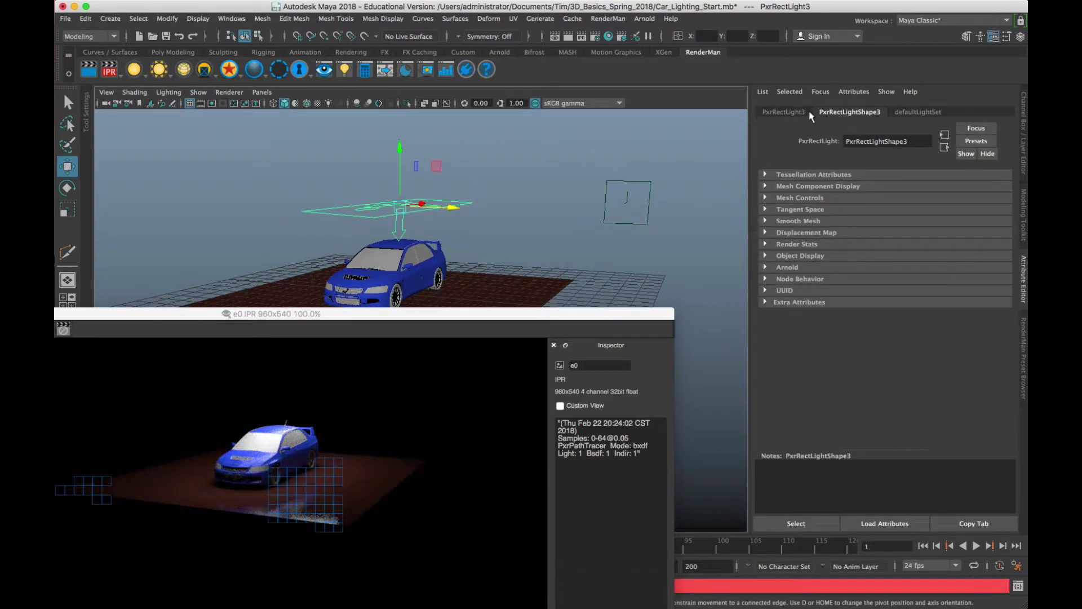
left_click(784, 111)
left_click(842, 114)
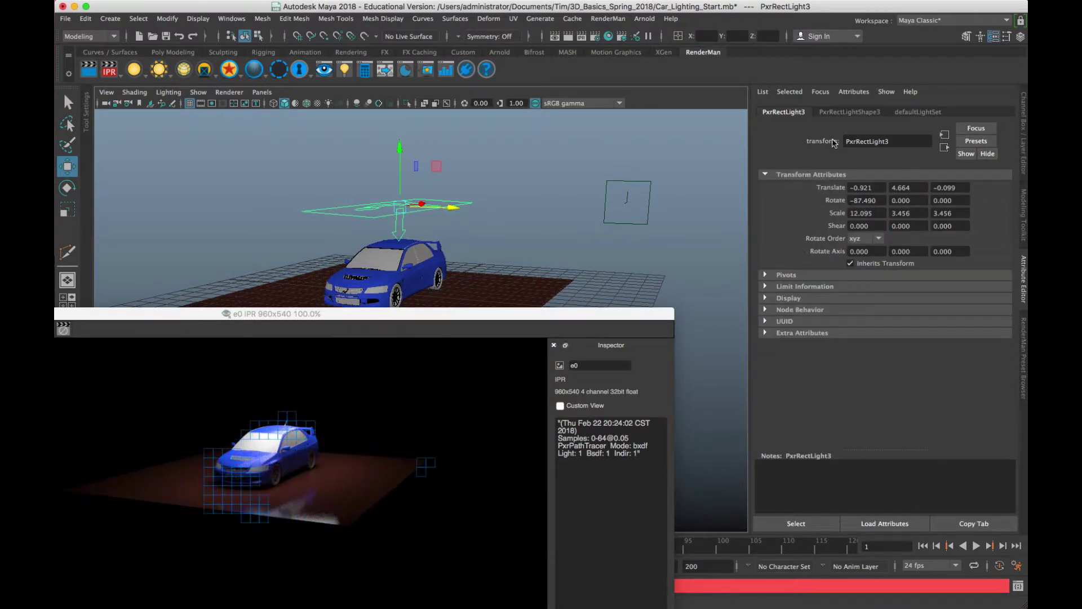
left_click(849, 113)
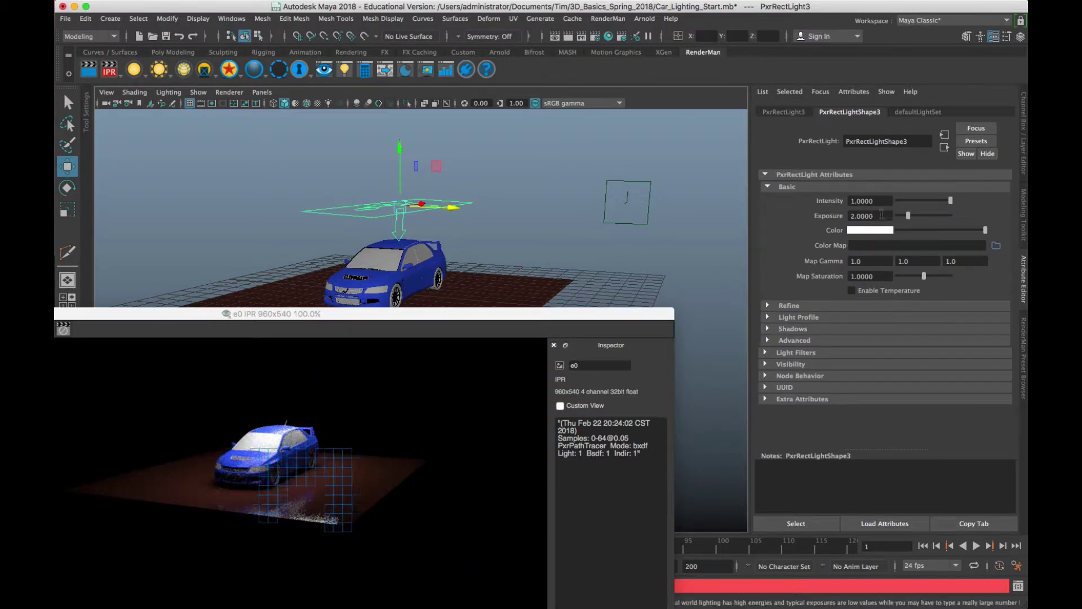
left_click_drag(877, 217, 799, 195)
type("0")
key("Return")
type("0")
key("Return")
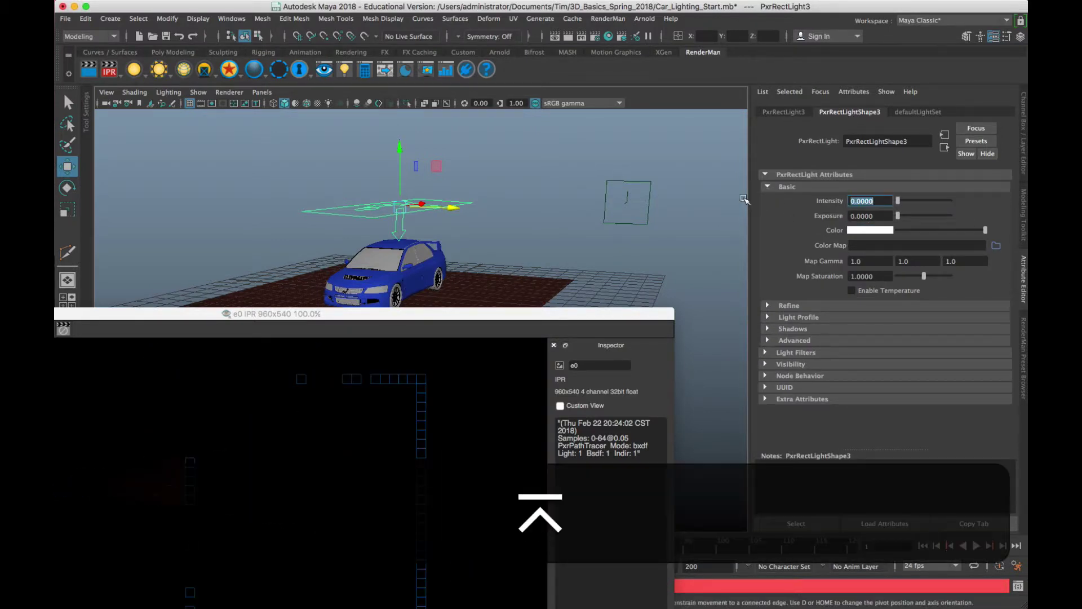
left_click(243, 189)
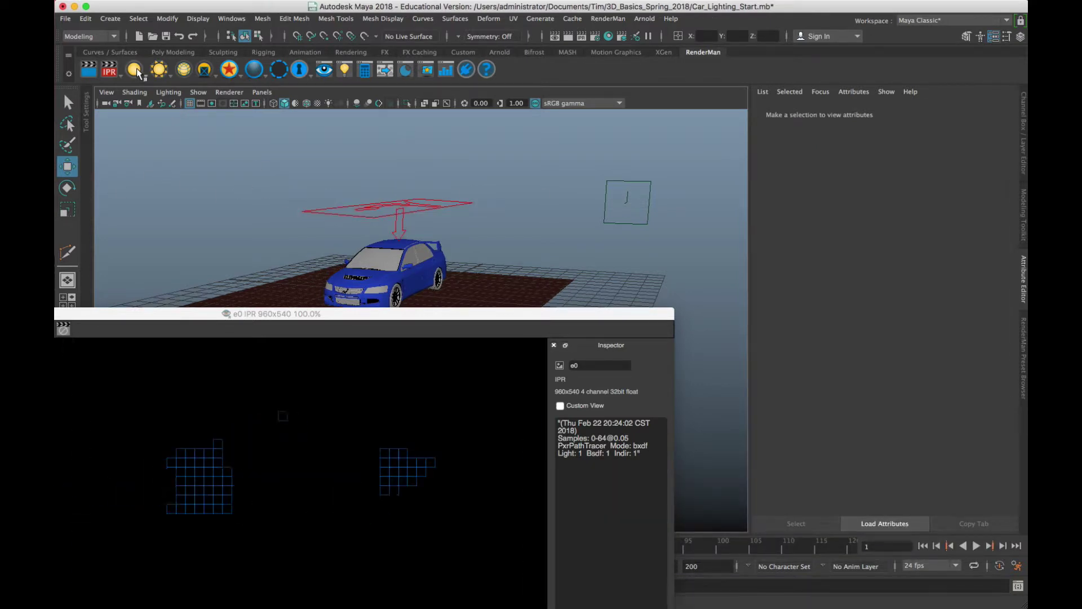
Add a PxrDistantLight, raise it above the car and slide it sideways to test different placements
right_click(135, 72)
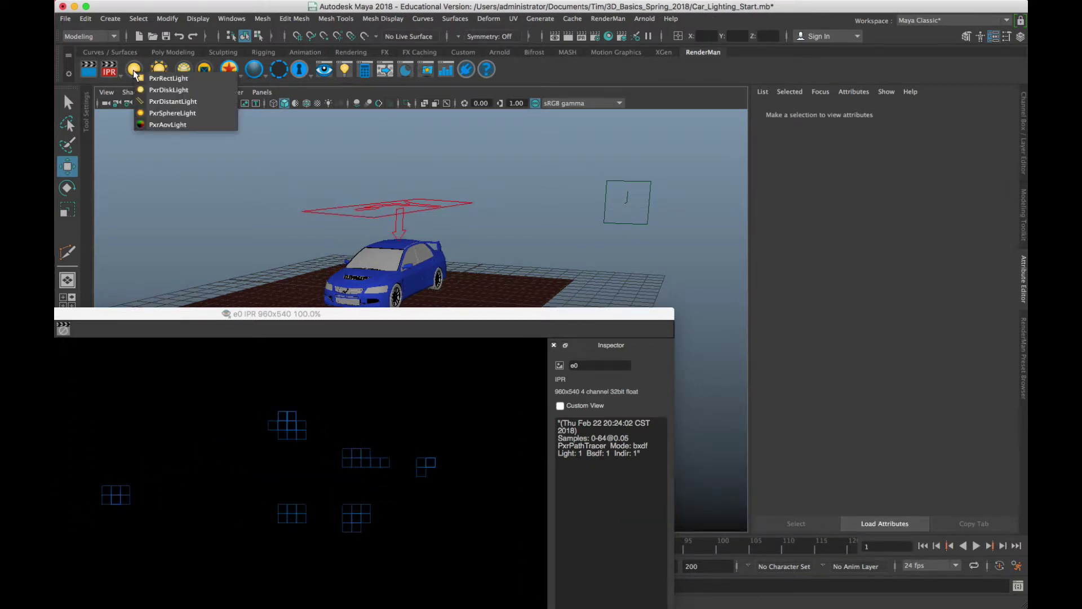
left_click(168, 101)
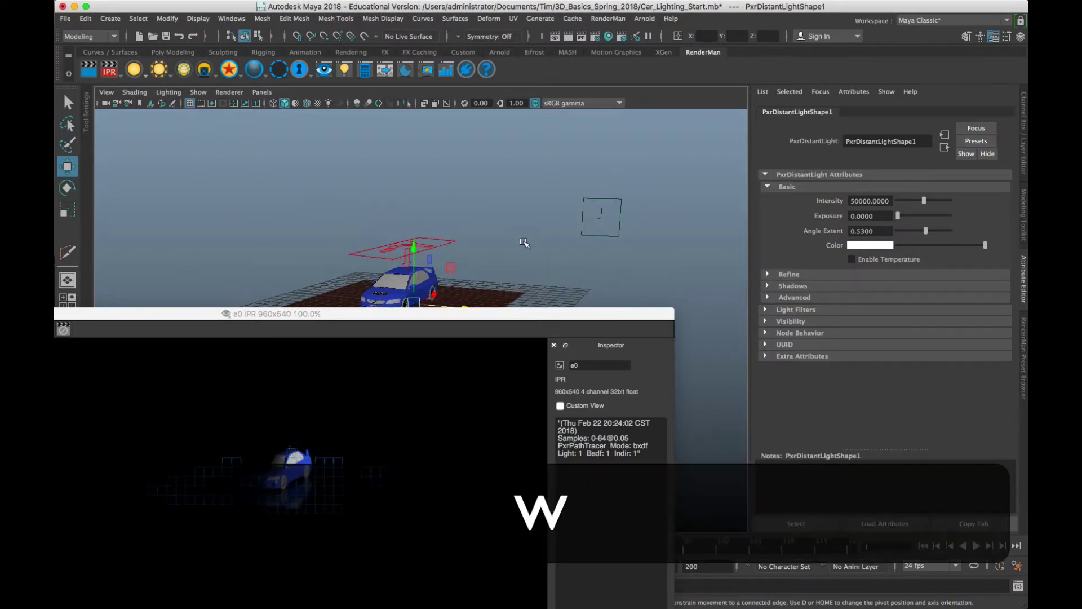
left_click_drag(418, 252, 419, 207)
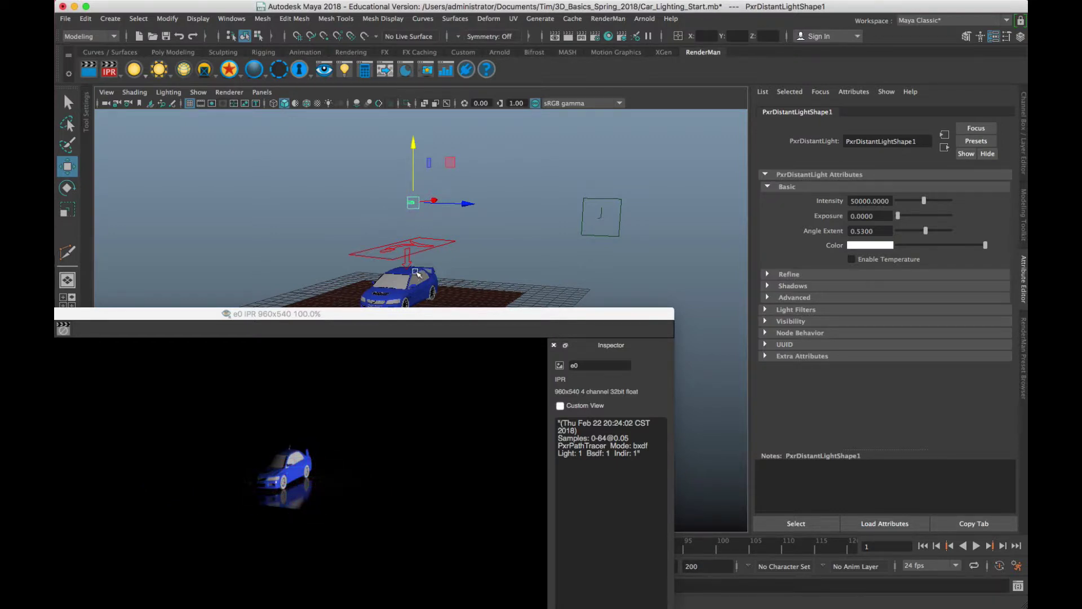
scroll(382, 293, "up", 5)
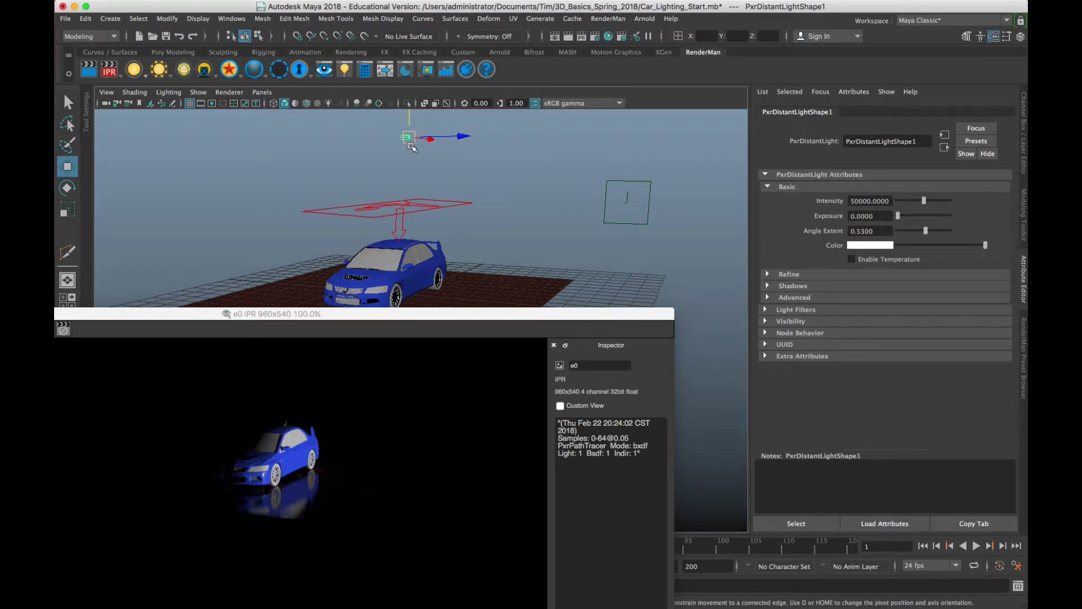
left_click_drag(409, 118, 409, 163)
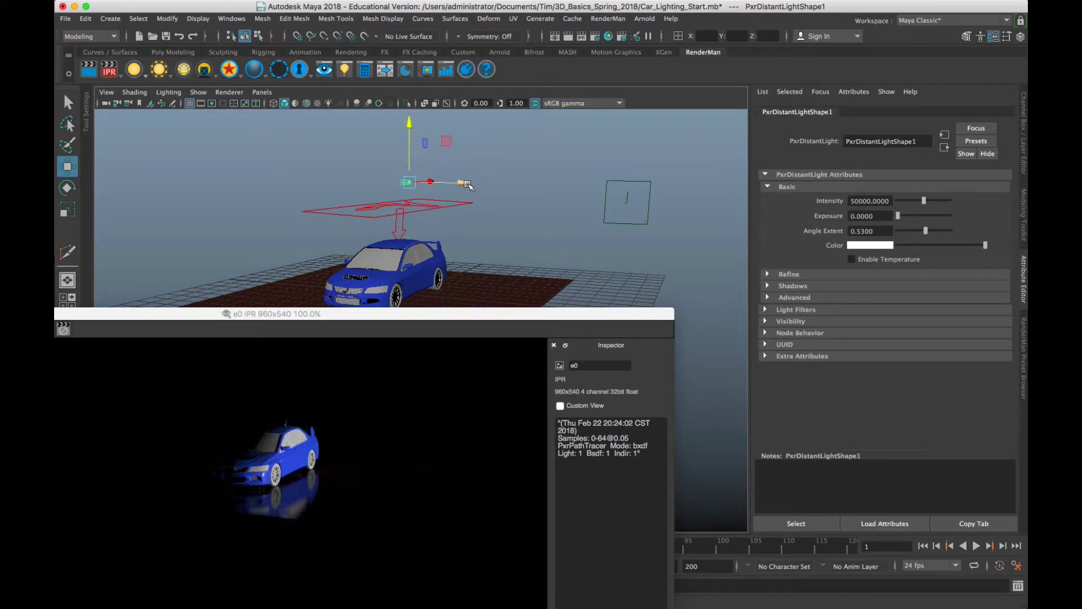
left_click_drag(468, 184, 254, 191)
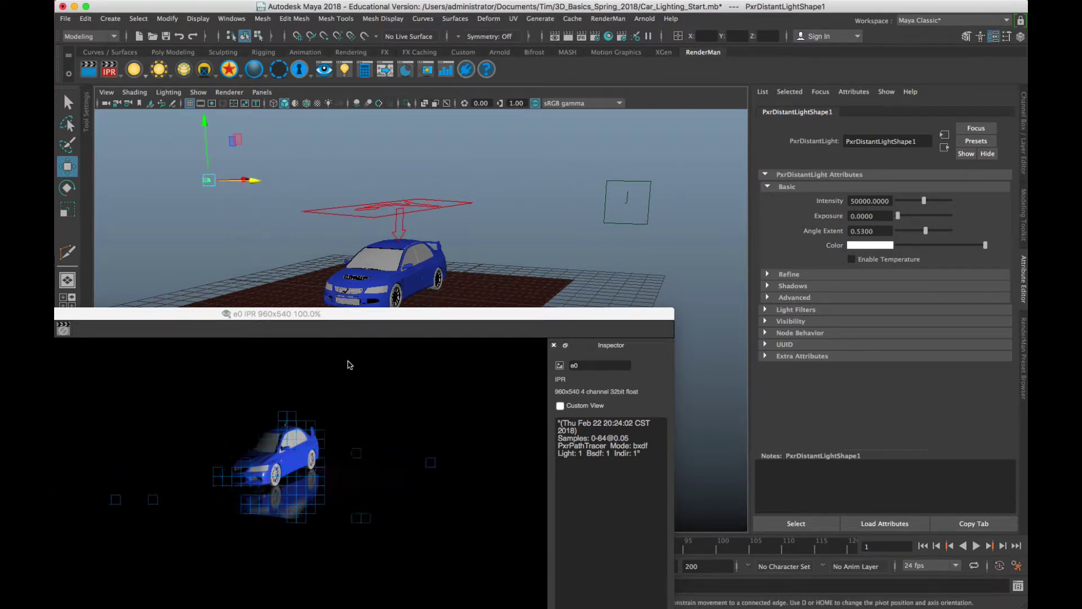
left_click_drag(261, 192, 438, 197)
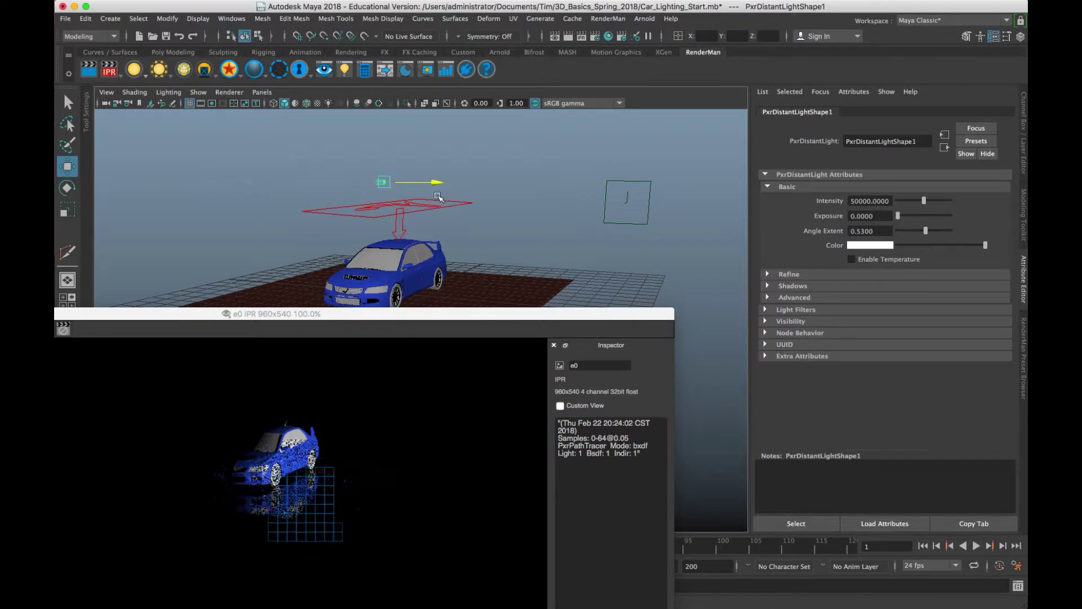
Rotate the distant light to aim it down at the car and the floor from different directions
scroll(439, 196, "up", 5)
middle_click_drag(410, 131, 395, 188, "alt")
scroll(395, 188, "up", 5)
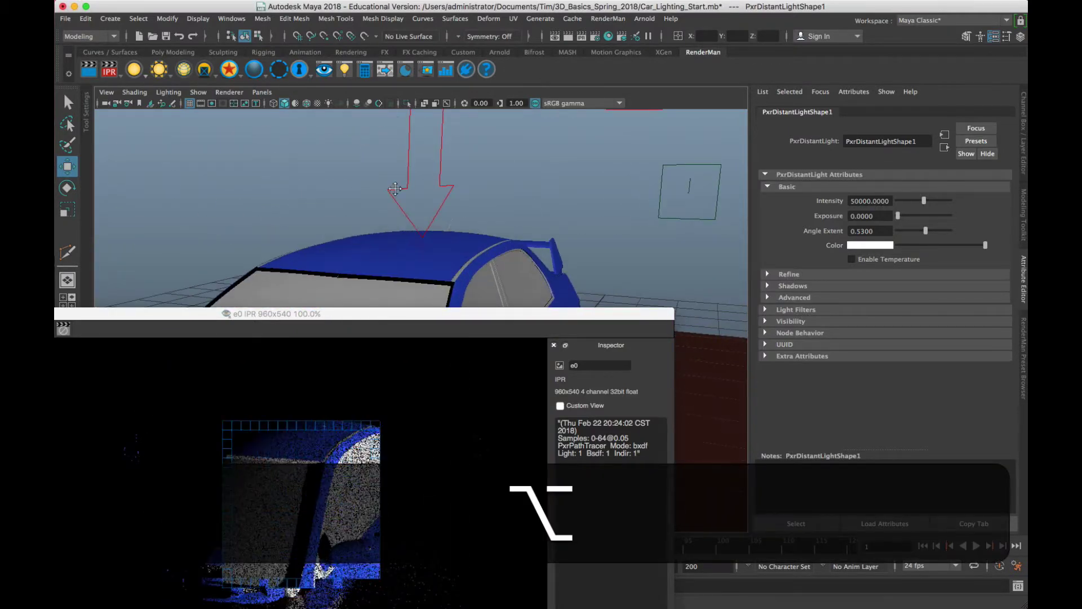
left_click_drag(395, 189, 361, 153, "alt")
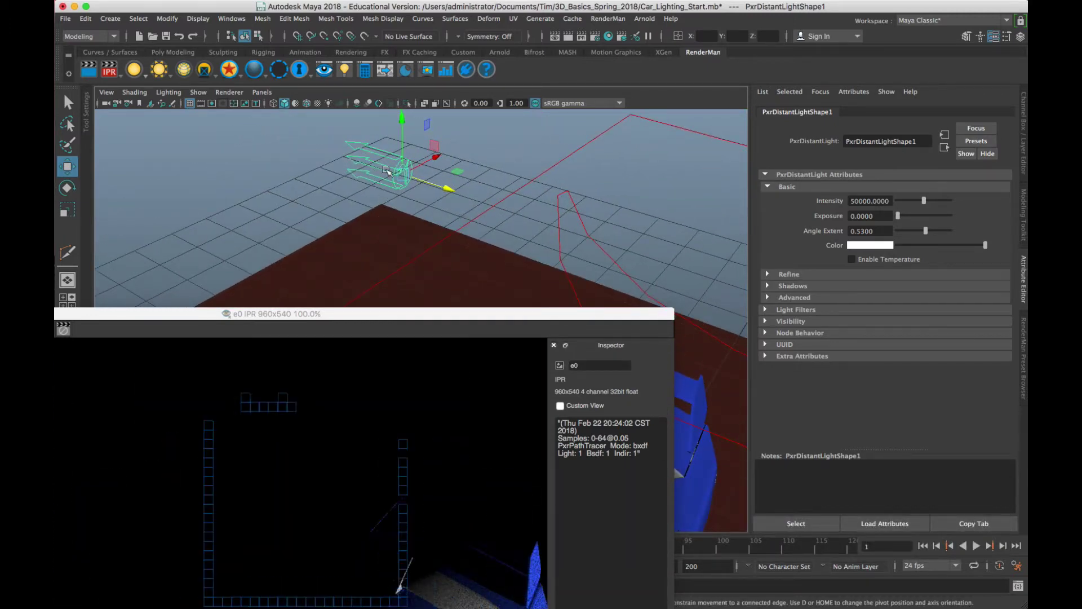
scroll(389, 191, "down", 6)
middle_click_drag(432, 276, 457, 187, "alt")
scroll(457, 187, "down", 5)
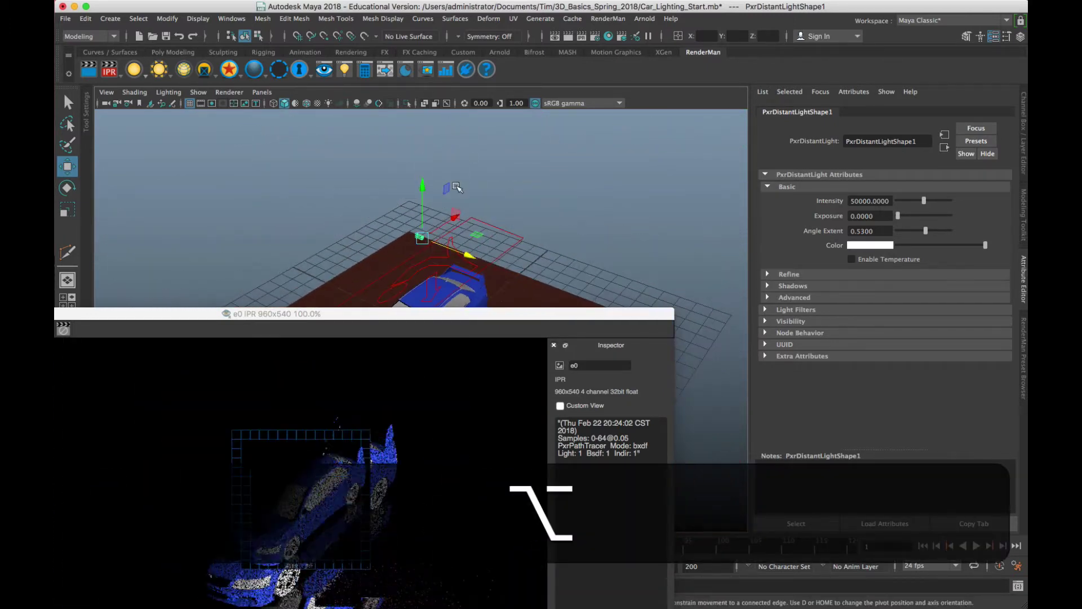
key("e")
scroll(486, 230, "down", 6)
middle_click_drag(524, 246, 529, 130, "alt")
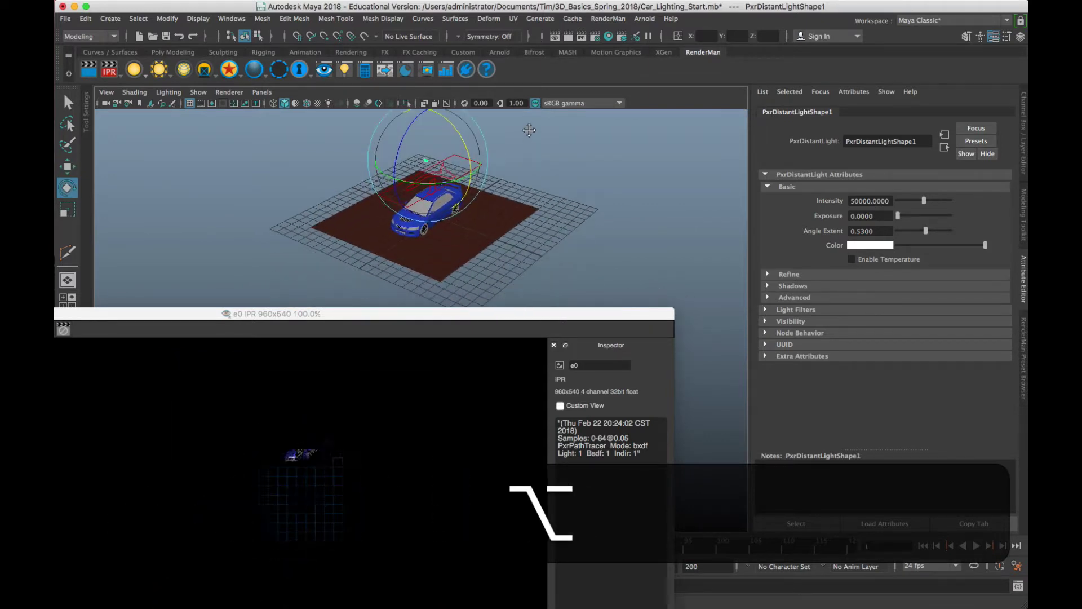
left_click_drag(433, 154, 424, 123)
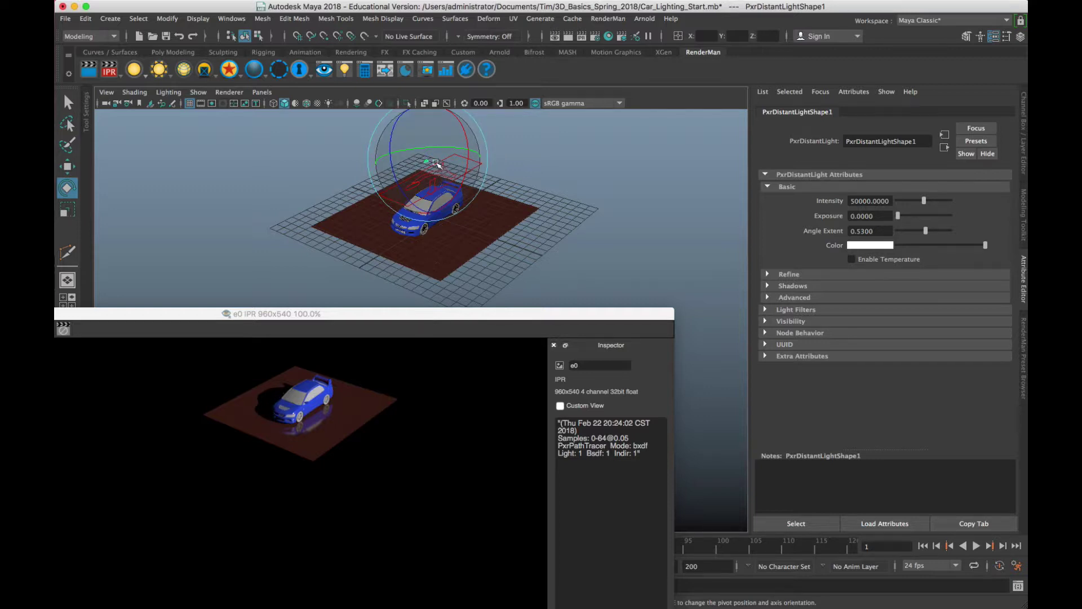
left_click_drag(436, 163, 420, 148)
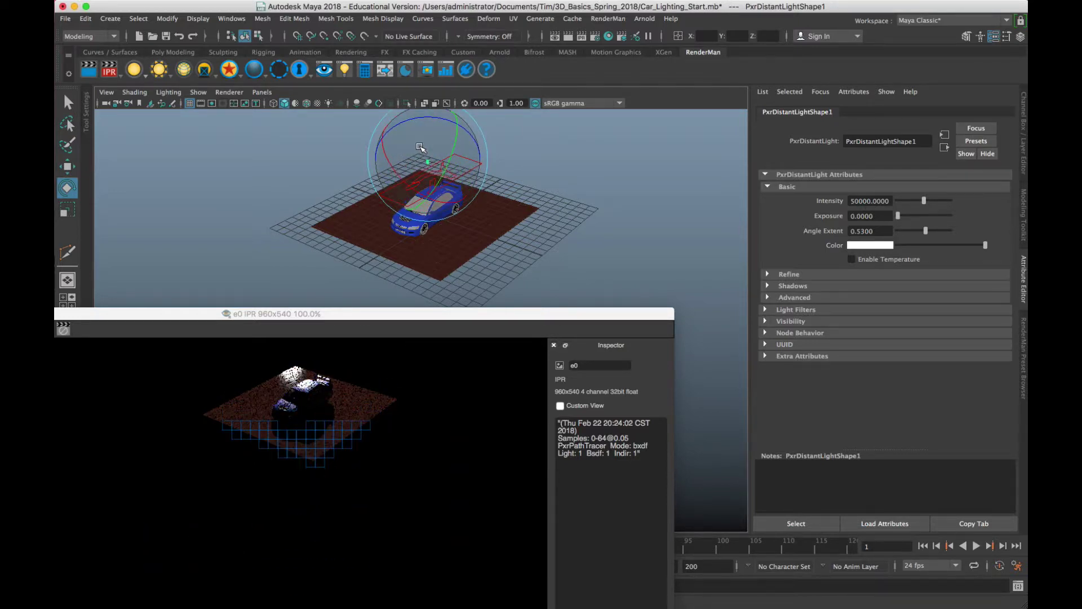
Lower the distant light's intensity to about 12360
left_click(309, 440, "alt")
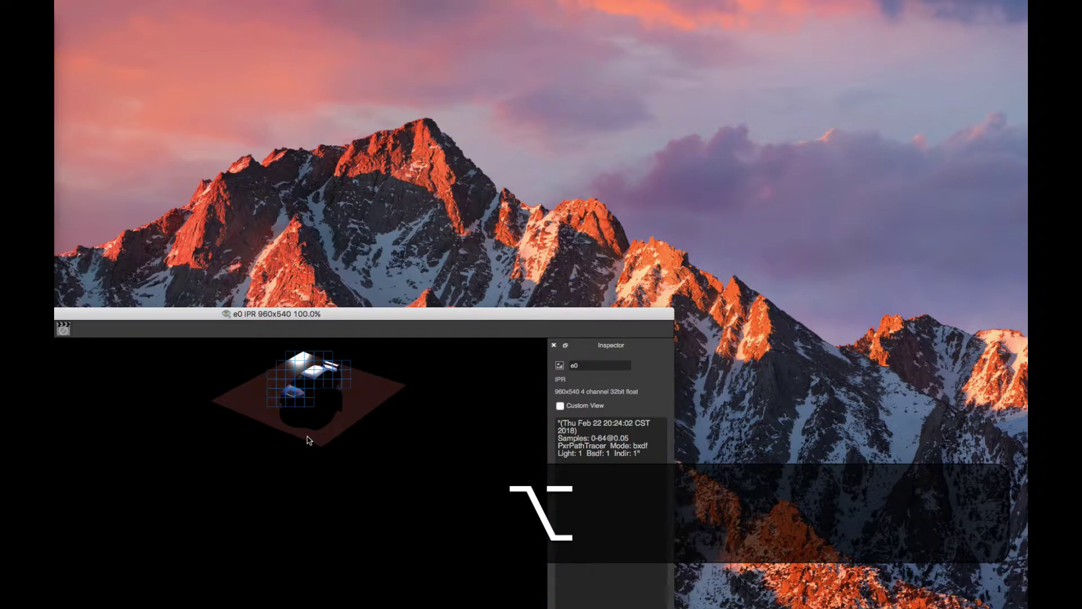
key("alt+super+Tab")
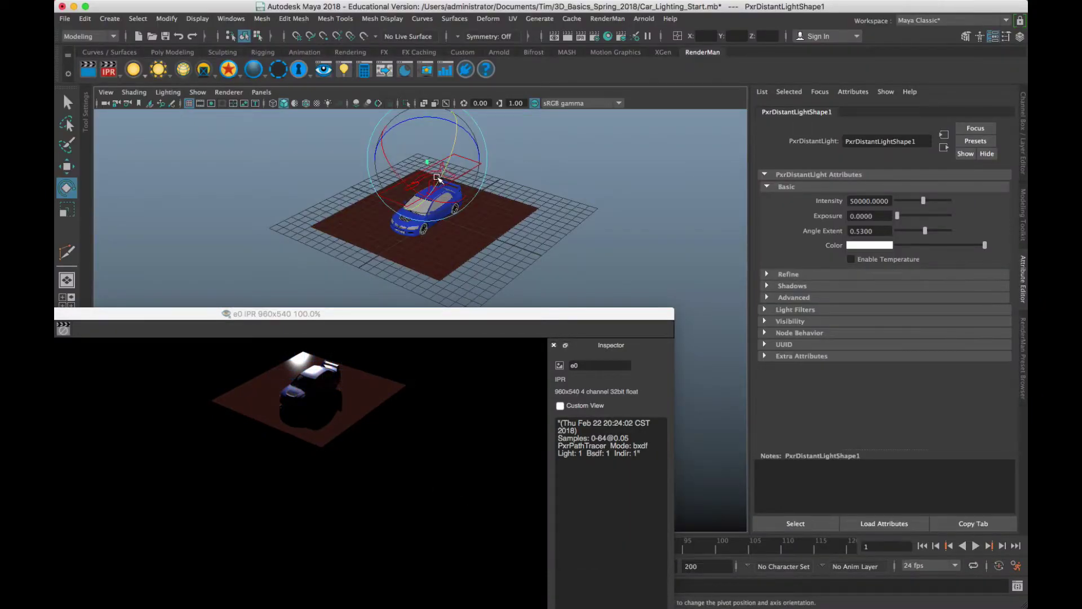
left_click_drag(438, 179, 436, 184, "alt")
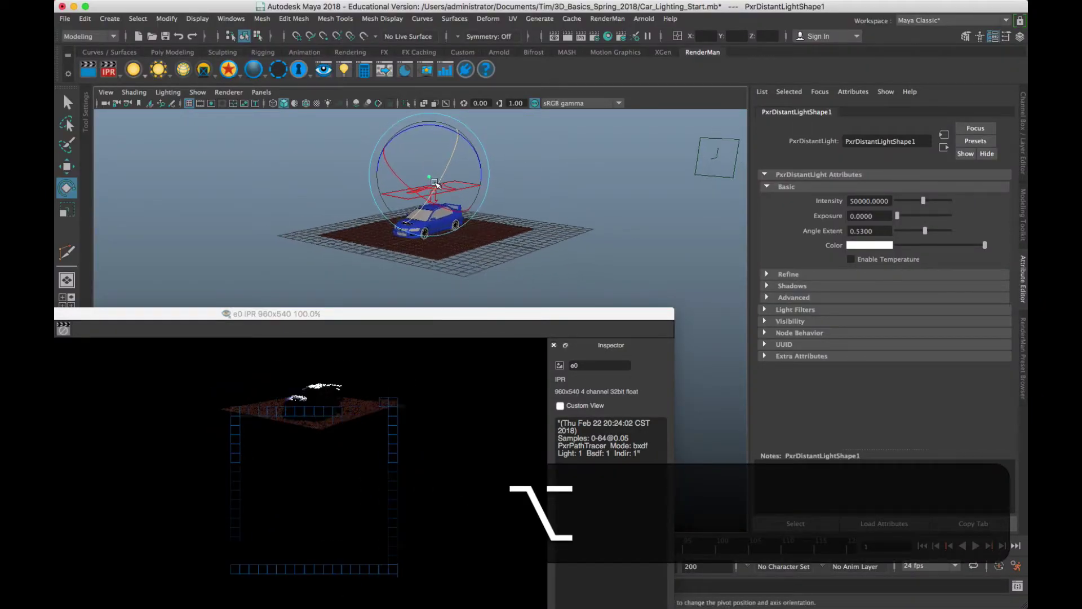
scroll(436, 181, "up", 4, "alt")
middle_click_drag(442, 173, 464, 255, "alt")
scroll(460, 208, "up", 2, "alt")
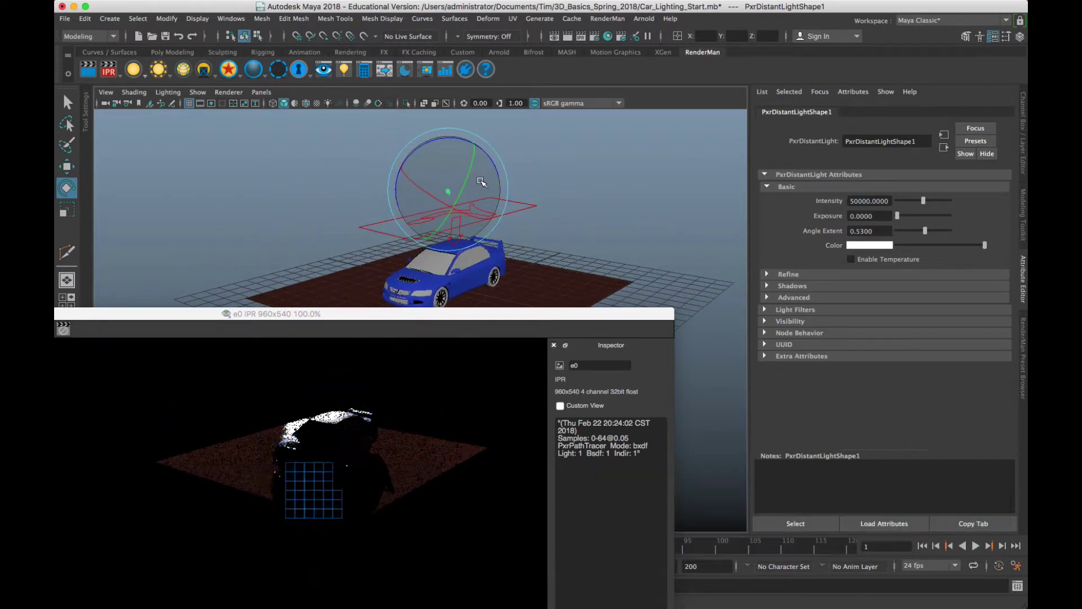
scroll(488, 255, "up", 2)
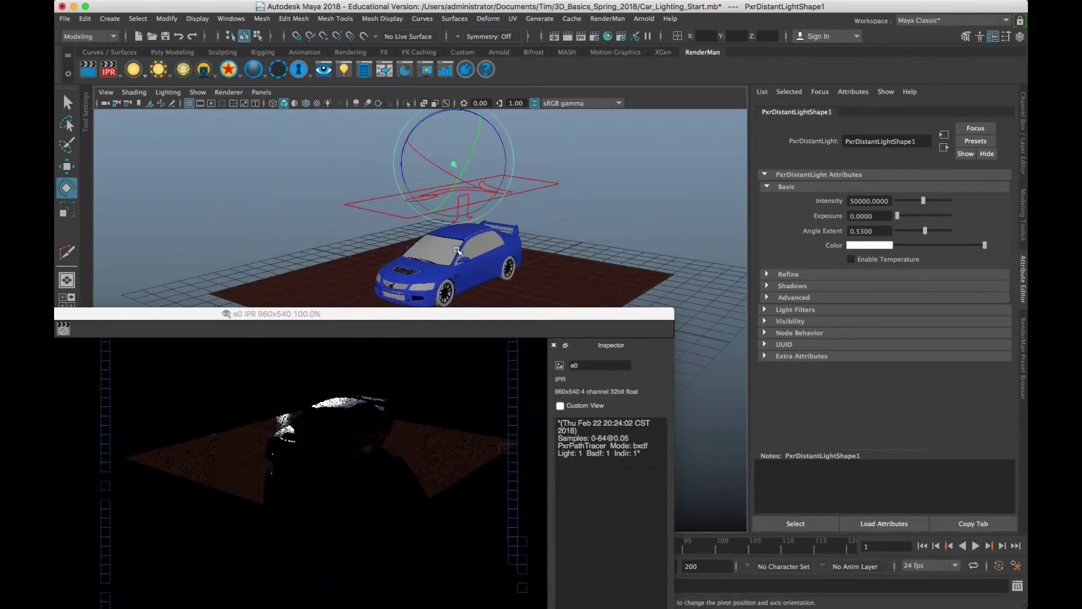
left_click_drag(488, 254, 496, 159, "alt")
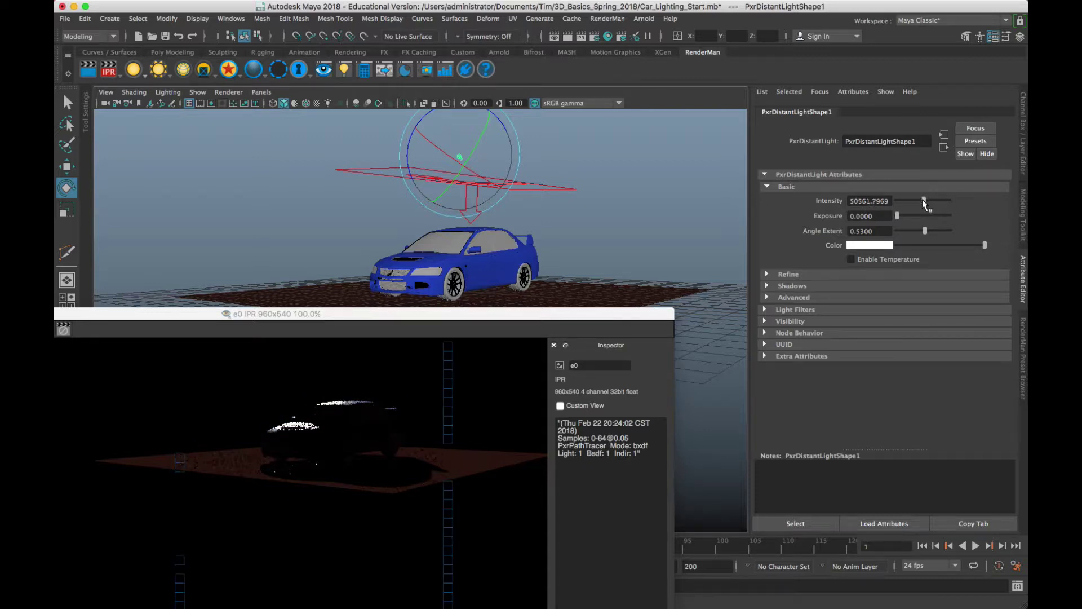
left_click_drag(923, 200, 902, 202)
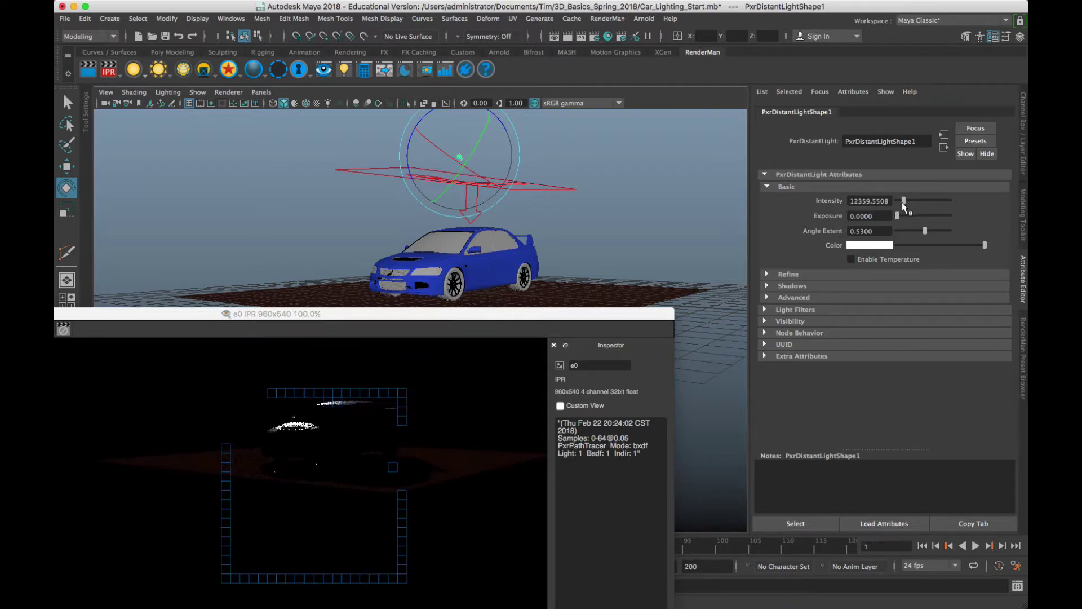
Set the intensity of the rectangular light above the car to 1
left_click(364, 170)
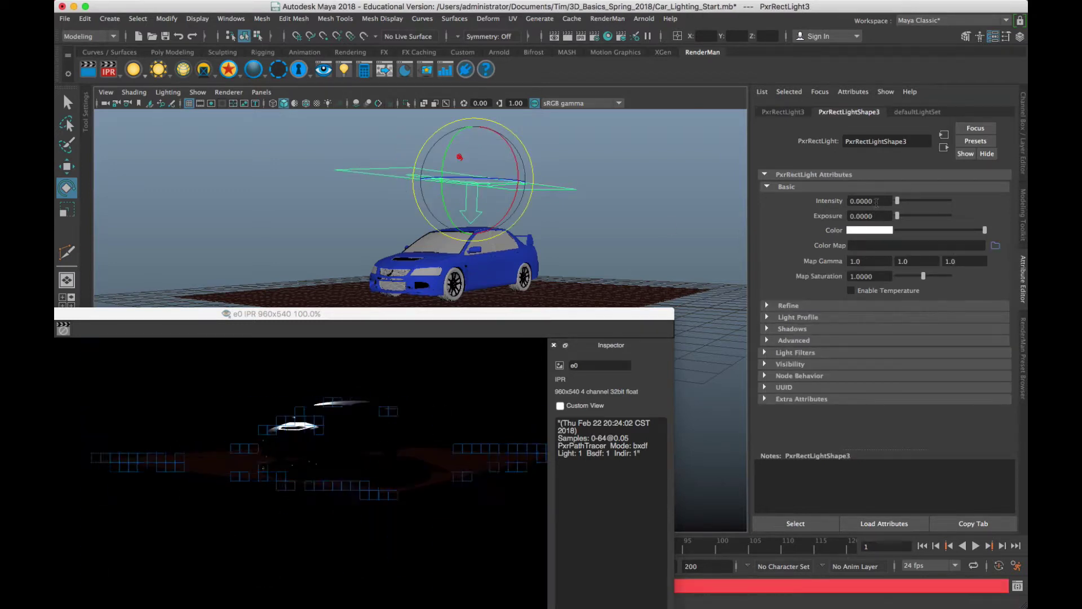
left_click_drag(876, 202, 704, 212)
type("1")
key("KP_Enter")
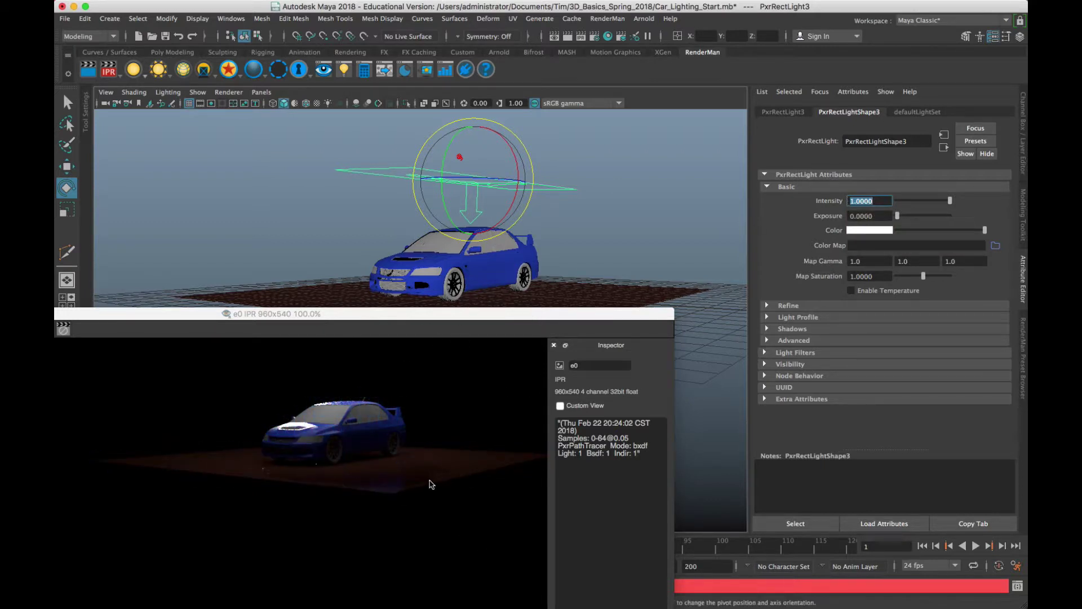
Bring the IPR render window fully into view and close it without saving the session
double_click(386, 314)
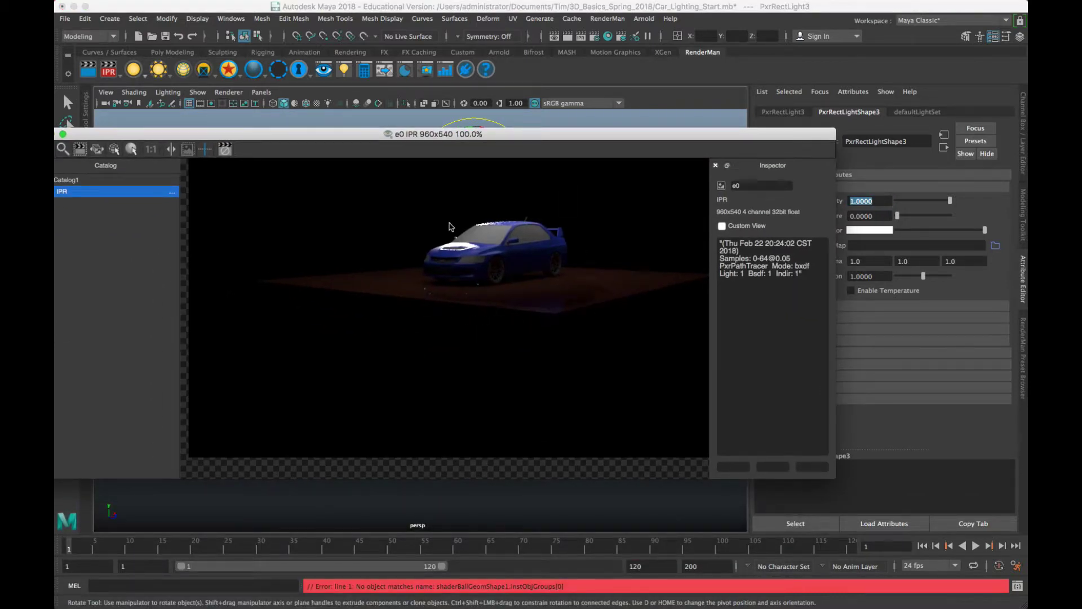
left_click_drag(482, 139, 523, 267)
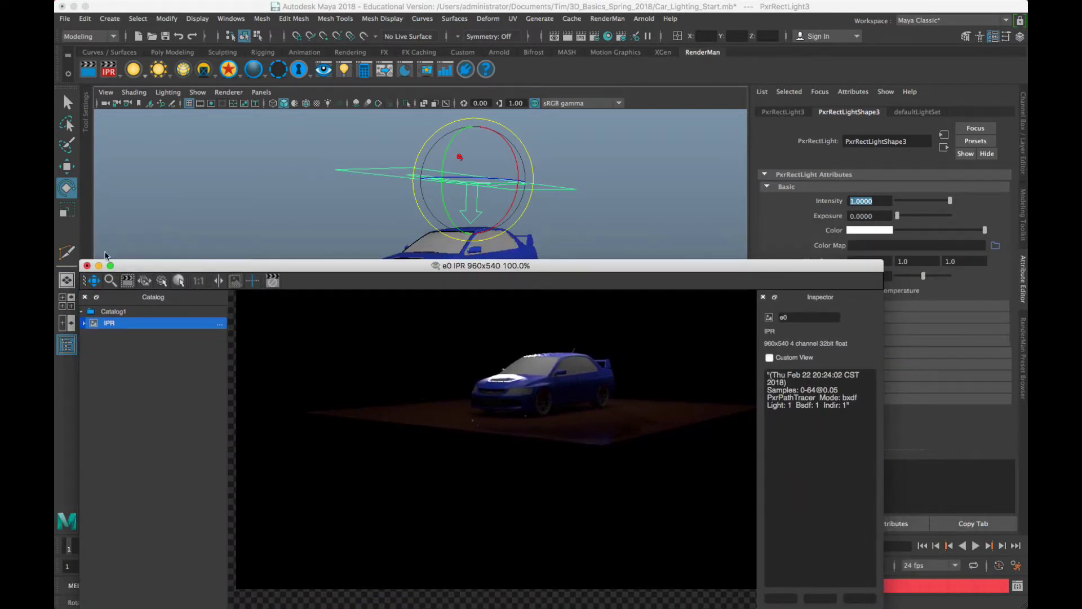
left_click(86, 265)
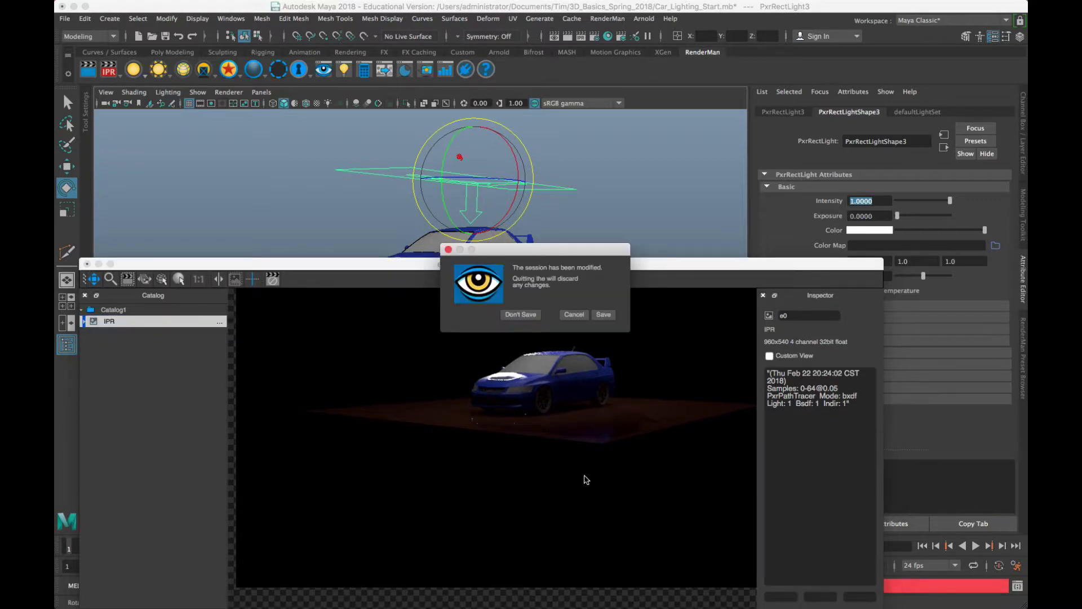
left_click(518, 315)
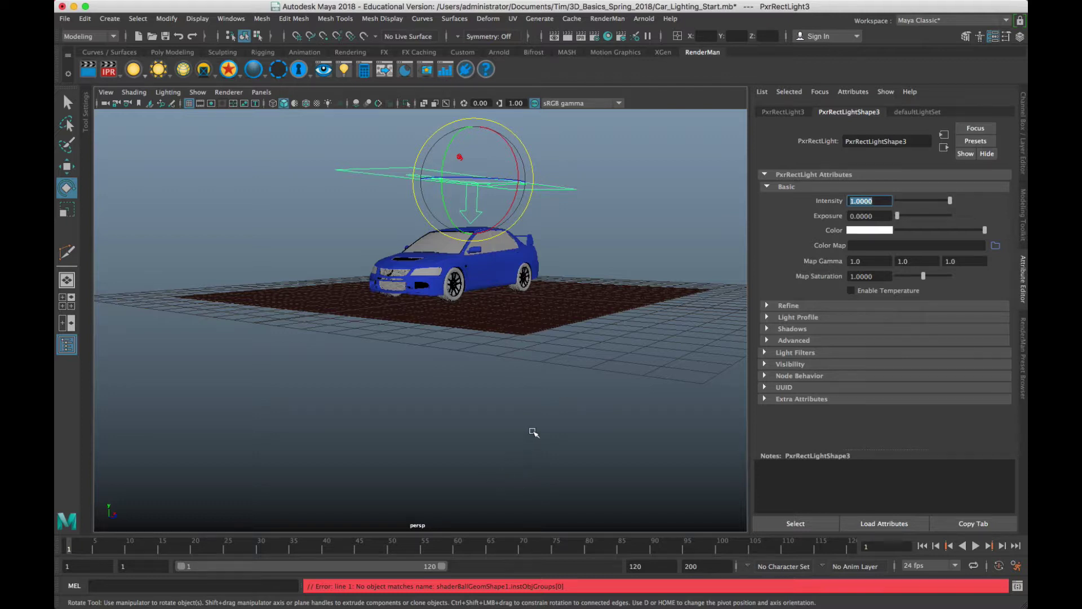
Open the RenderMan Preset Browser and expand its Environment Maps category
scroll(540, 344, "down", 5)
left_click_drag(539, 342, 501, 329, "alt")
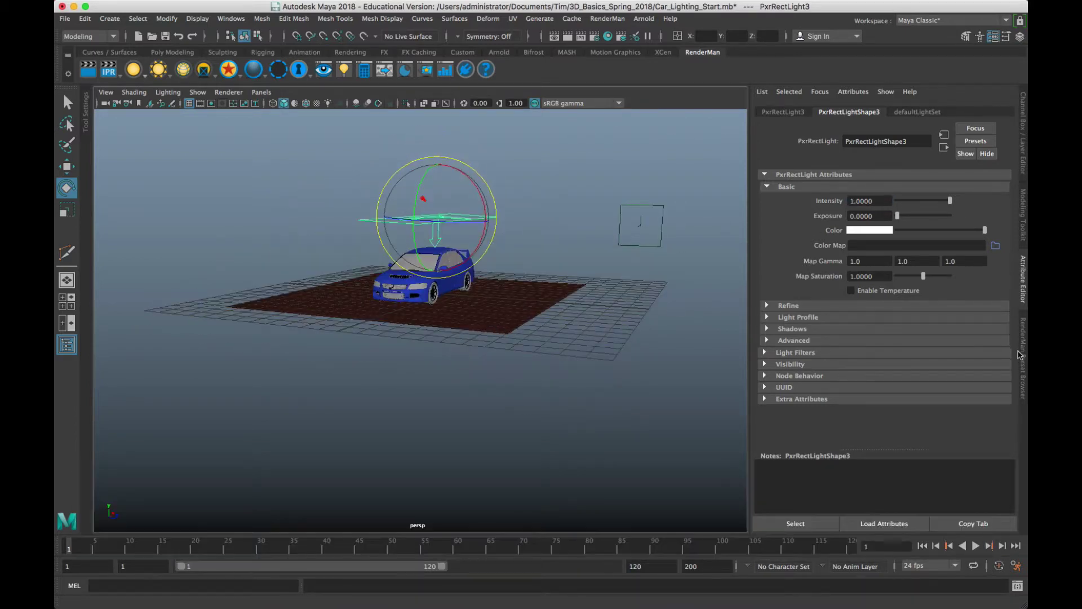
left_click(1025, 355)
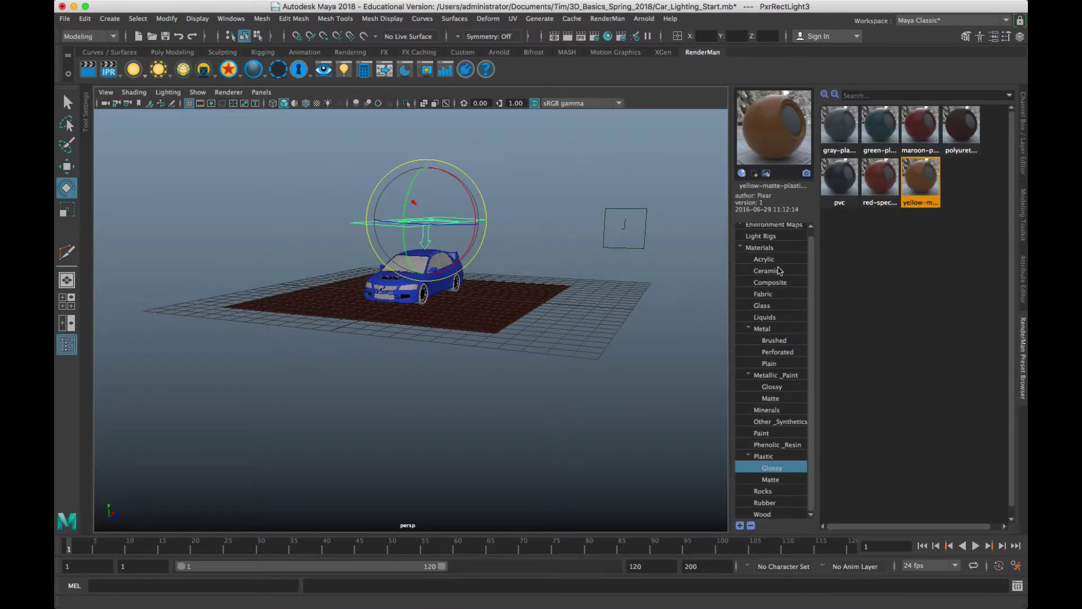
scroll(772, 262, "up", 1)
left_click(741, 230)
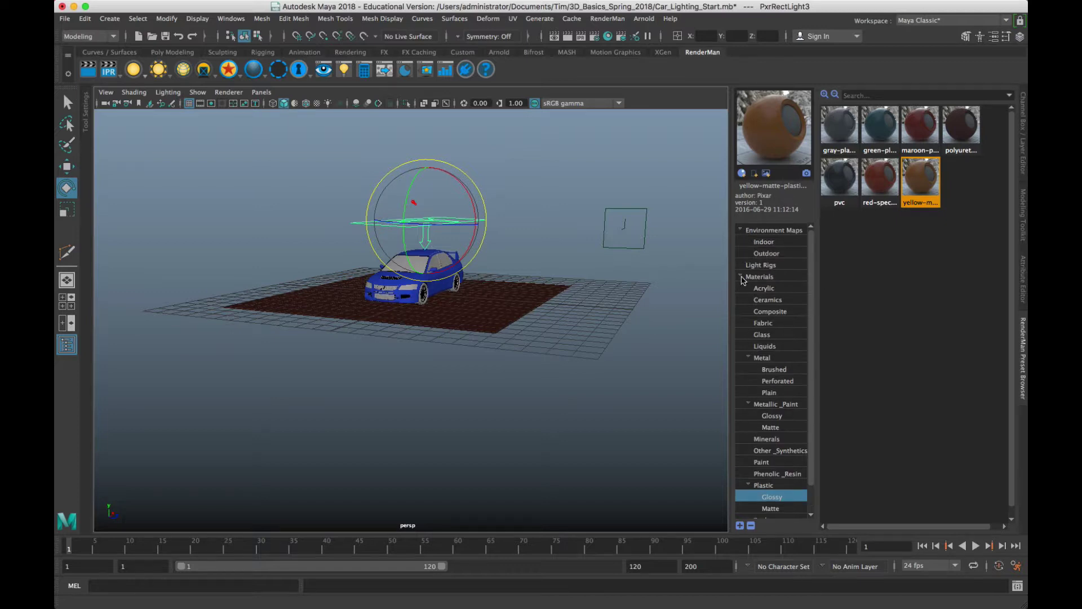
Delete the remaining lights above the car
left_click_drag(558, 328, 453, 262, "alt")
left_click_drag(356, 322, 374, 350)
key("Delete")
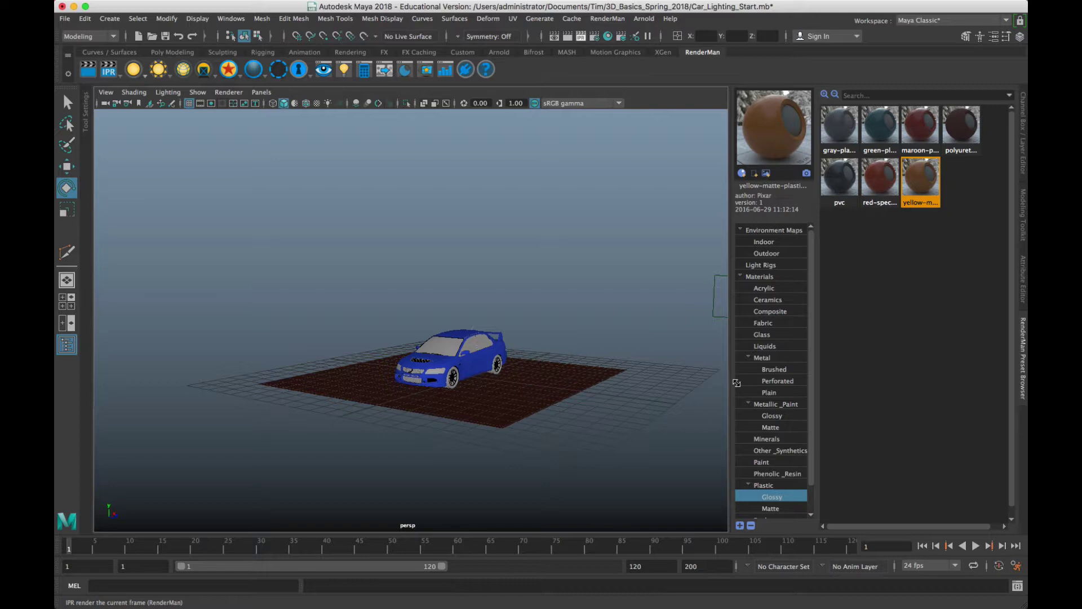
Import the Ninety Degree preset from the Light Rigs category, keeping the IPR render window clear of the presets
left_click(766, 265)
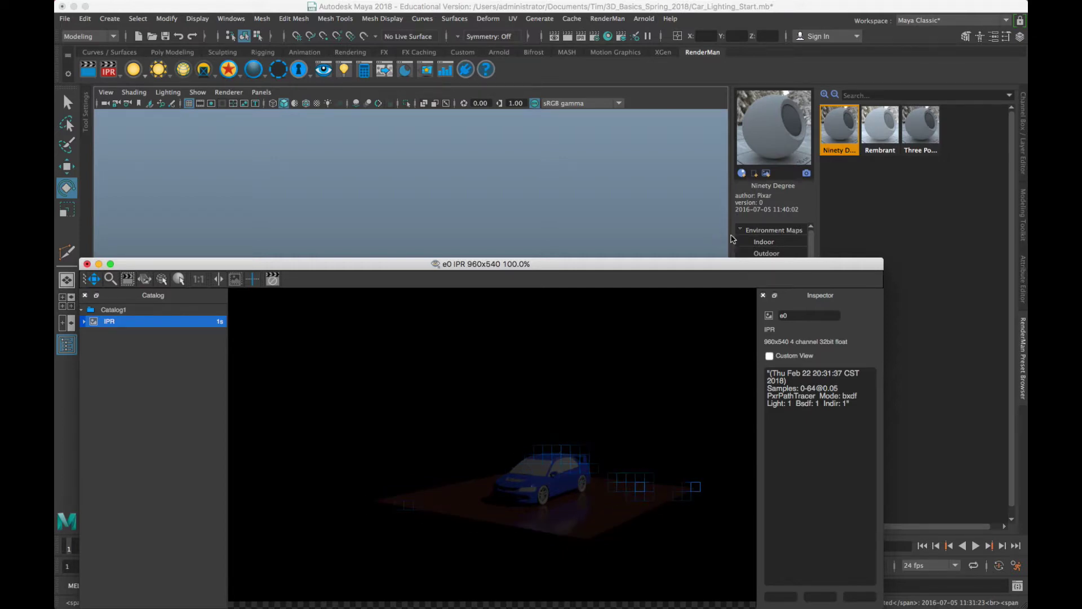
left_click_drag(671, 264, 645, 406)
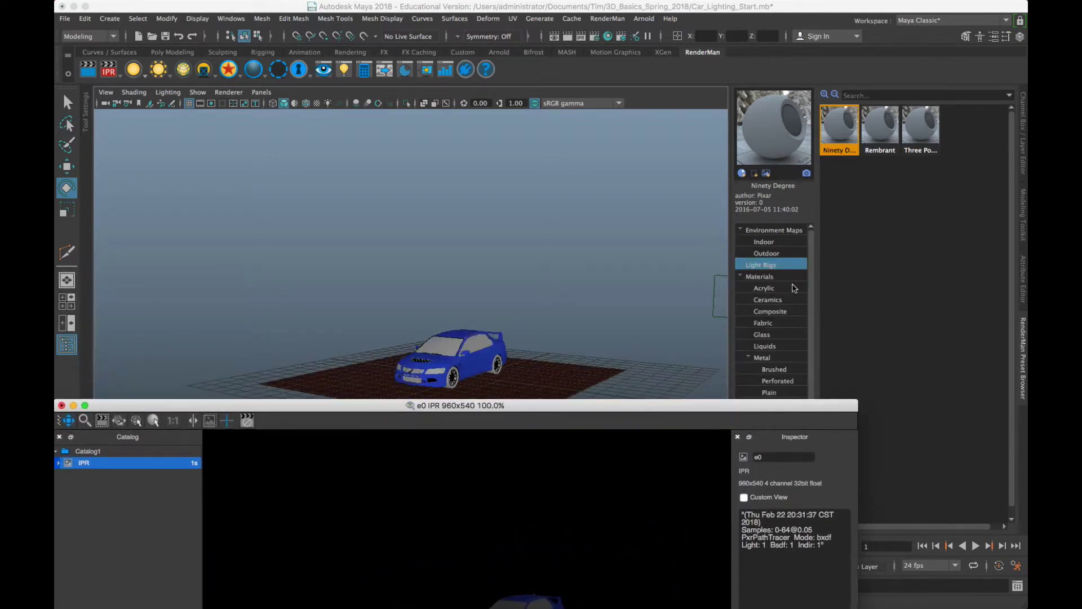
right_click(841, 125)
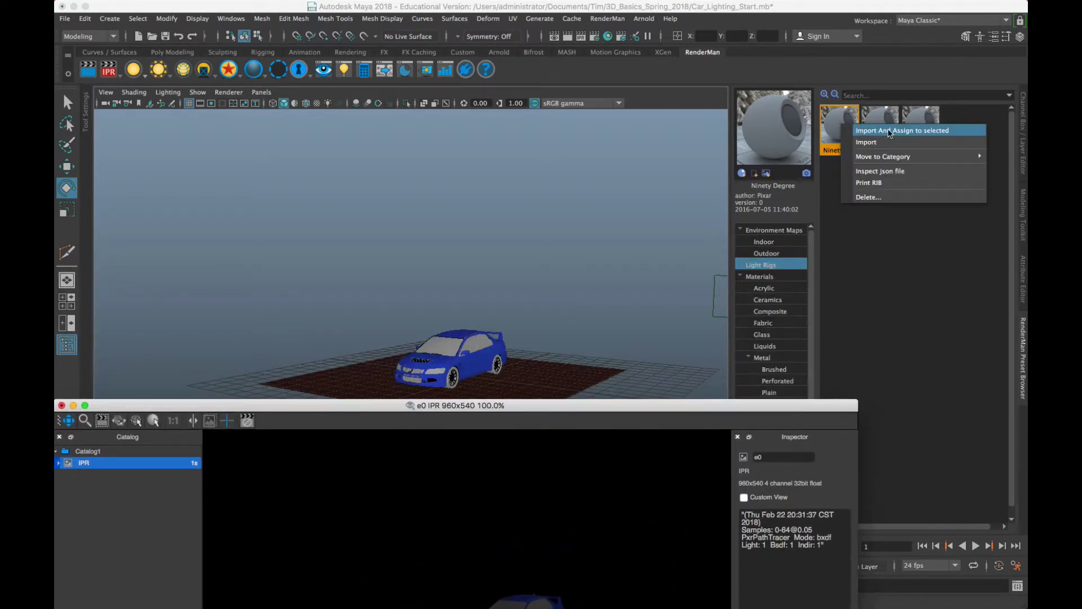
left_click(885, 143)
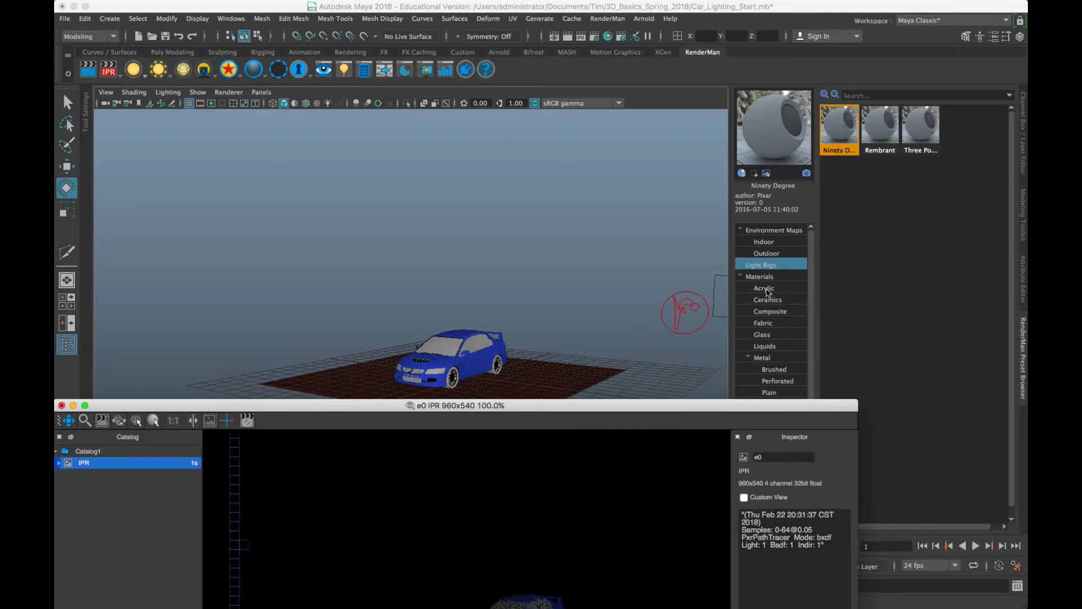
Examine the placement of the imported rig's lights around the car and select the disk light above it
left_click_drag(561, 412, 570, 353)
right_click_drag(592, 314, 511, 283, "alt")
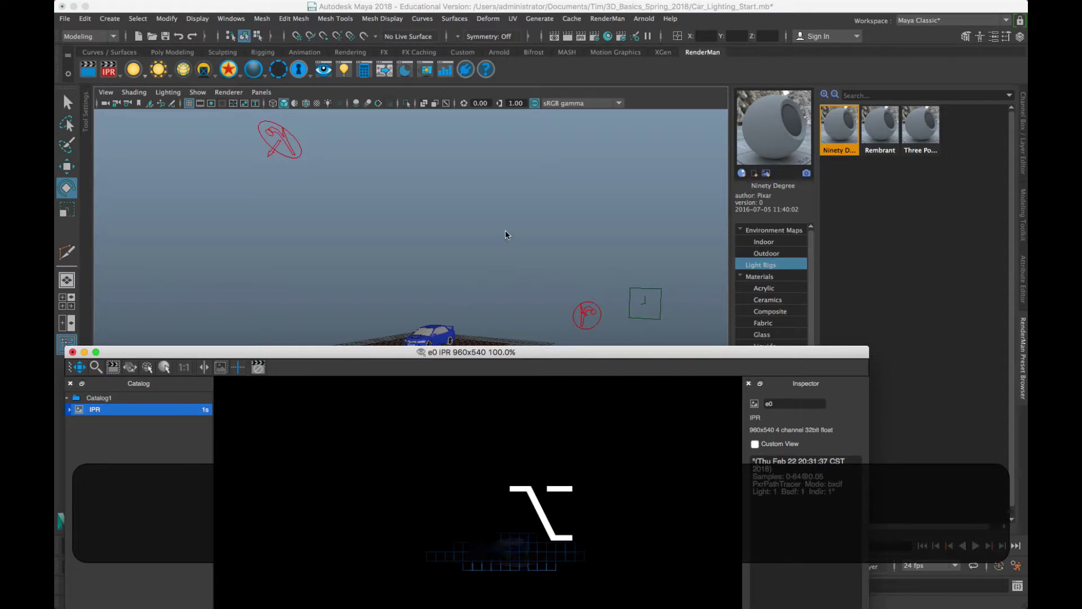
middle_click_drag(506, 233, 509, 205, "alt")
right_click_drag(509, 205, 423, 205, "alt")
left_click_drag(485, 205, 406, 208, "alt")
right_click_drag(479, 248, 434, 253, "alt")
mouse_move(434, 254)
left_mouse_down("alt")
mouse_move(306, 239)
mouse_move(522, 254)
mouse_move(513, 242)
mouse_move(490, 261)
mouse_move(442, 247)
left_mouse_up("alt")
left_click(415, 213)
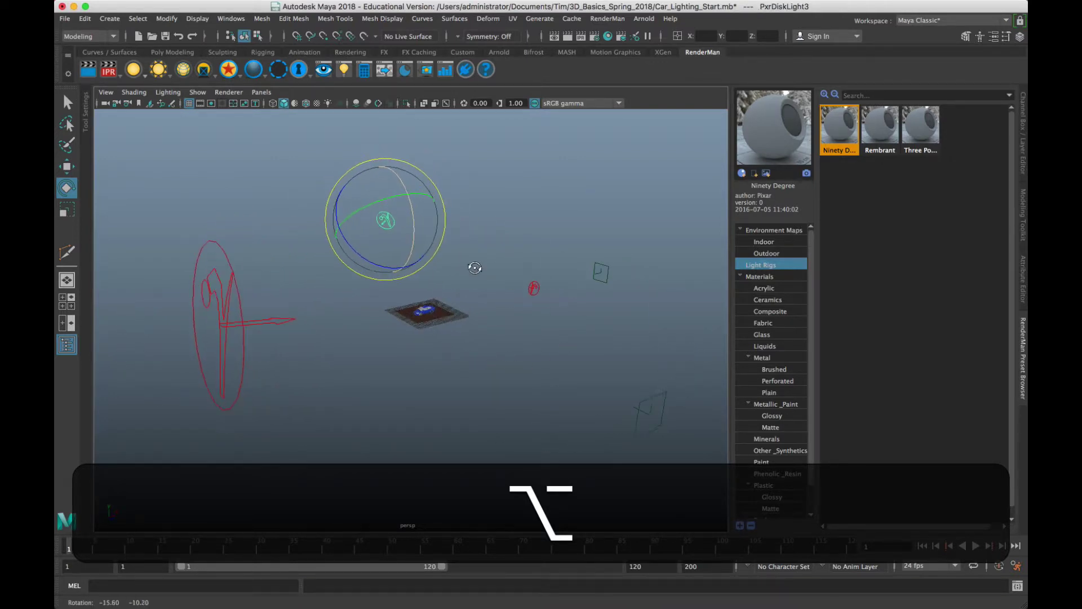
Examine how the Ninety Degree rig lights the car, comparing the IPR render with the light positions in the scene
key("alt+super+Tab")
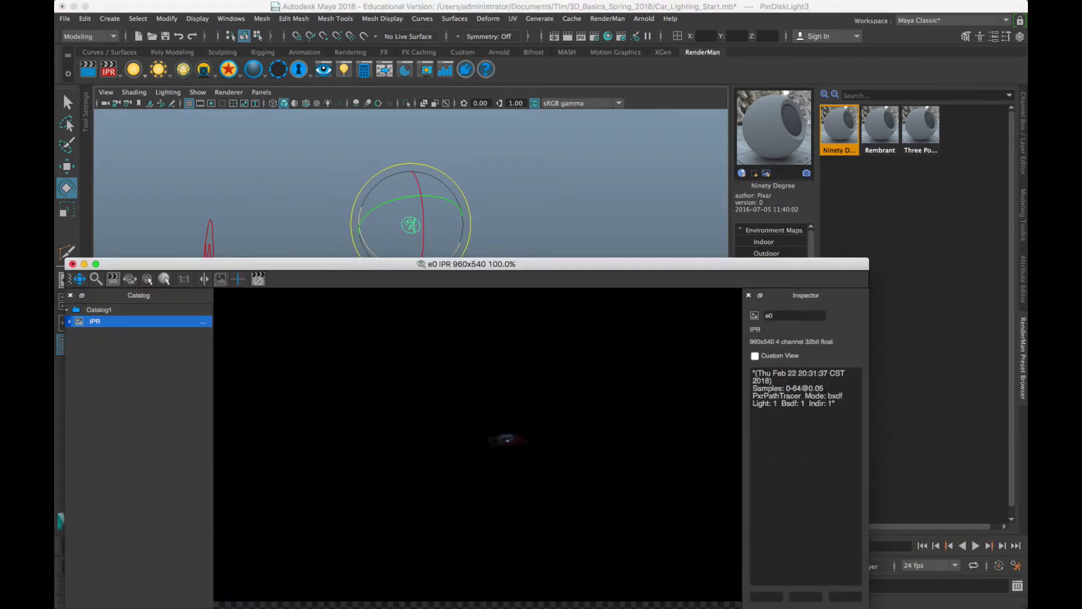
key("super+Tab")
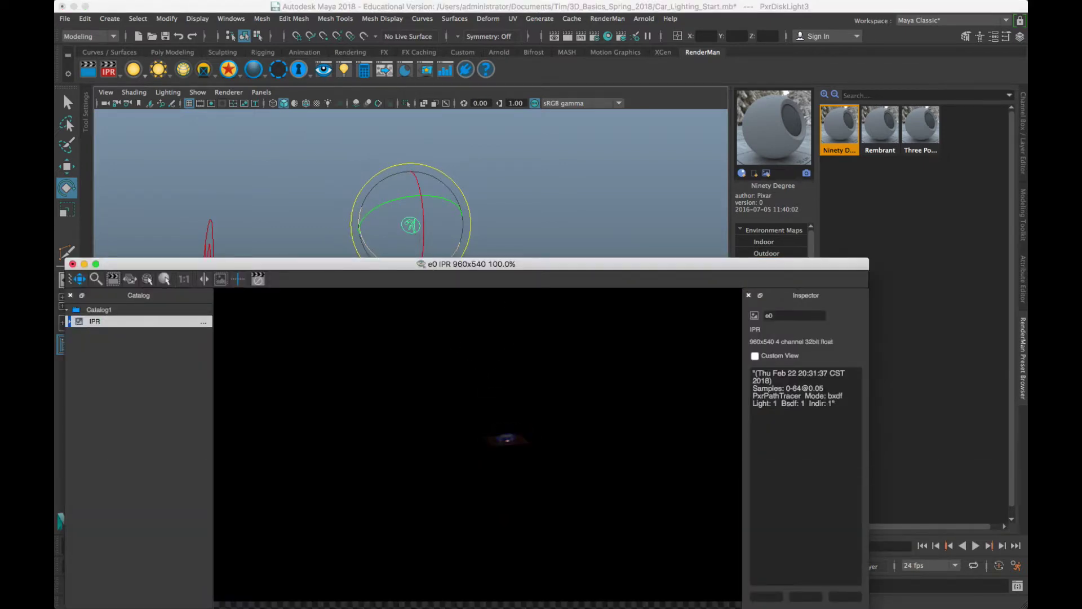
key("super+Tab")
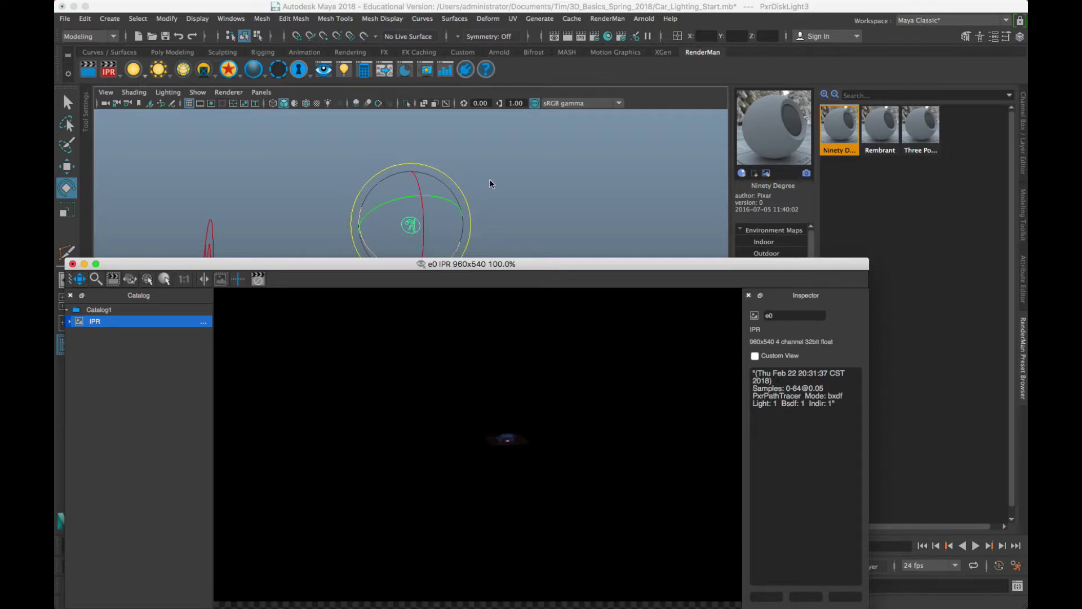
key("super+Tab")
left_click_drag(506, 265, 506, 425)
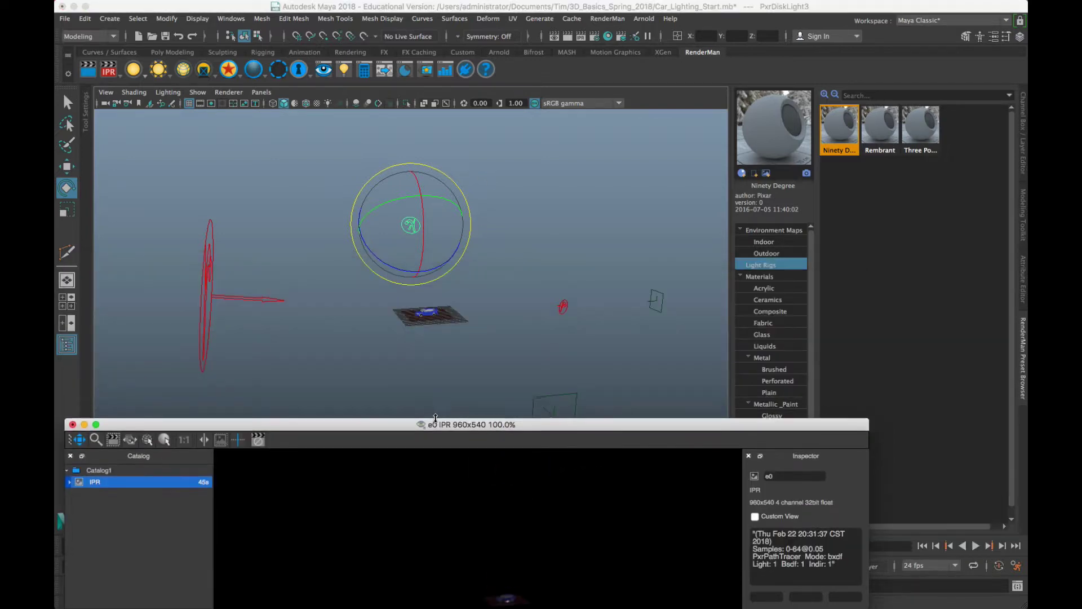
scroll(434, 309, "up", 4)
scroll(435, 309, "up", 3)
left_click_drag(477, 296, 483, 314, "alt")
scroll(483, 314, "down", 4)
scroll(485, 220, "down", 5)
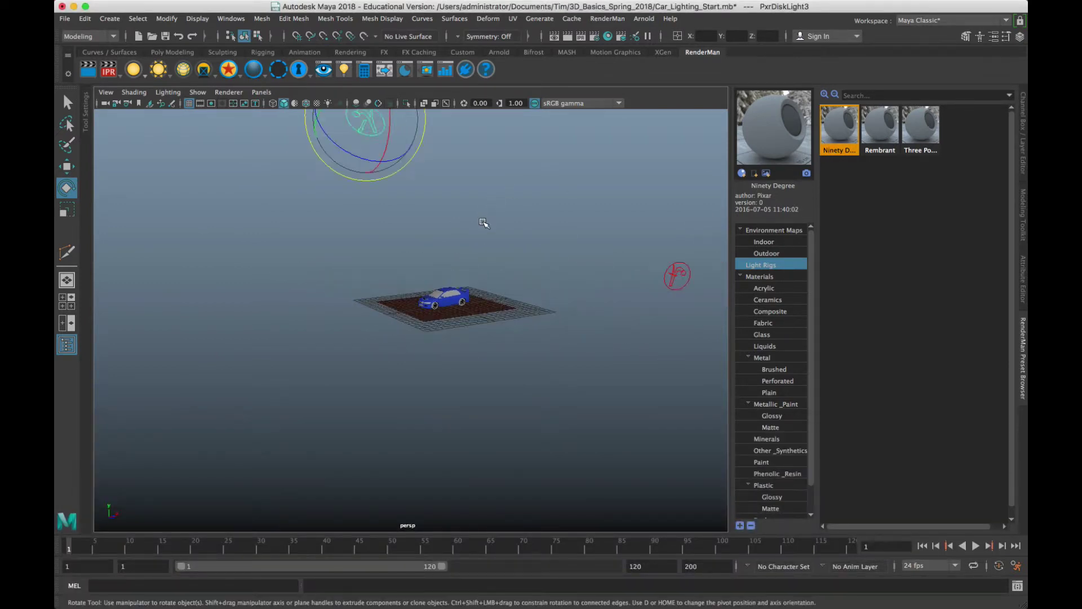
Undo the Ninety Degree light rig import while keeping the earlier deletion of the light above the car
key("z")
key("z")
key("z")
key("z")
key("z")
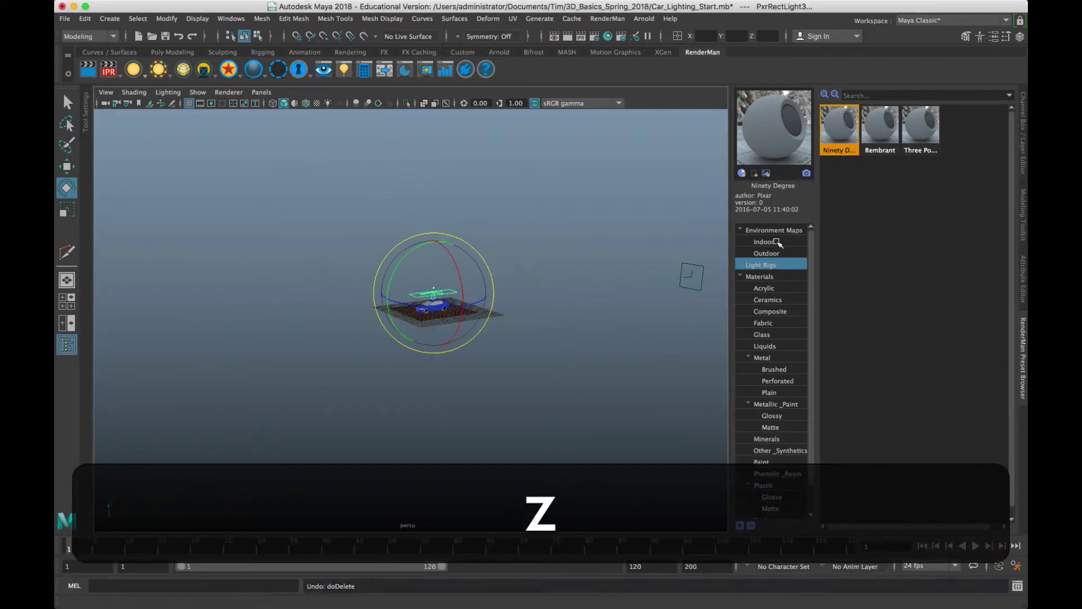
key("shift+z")
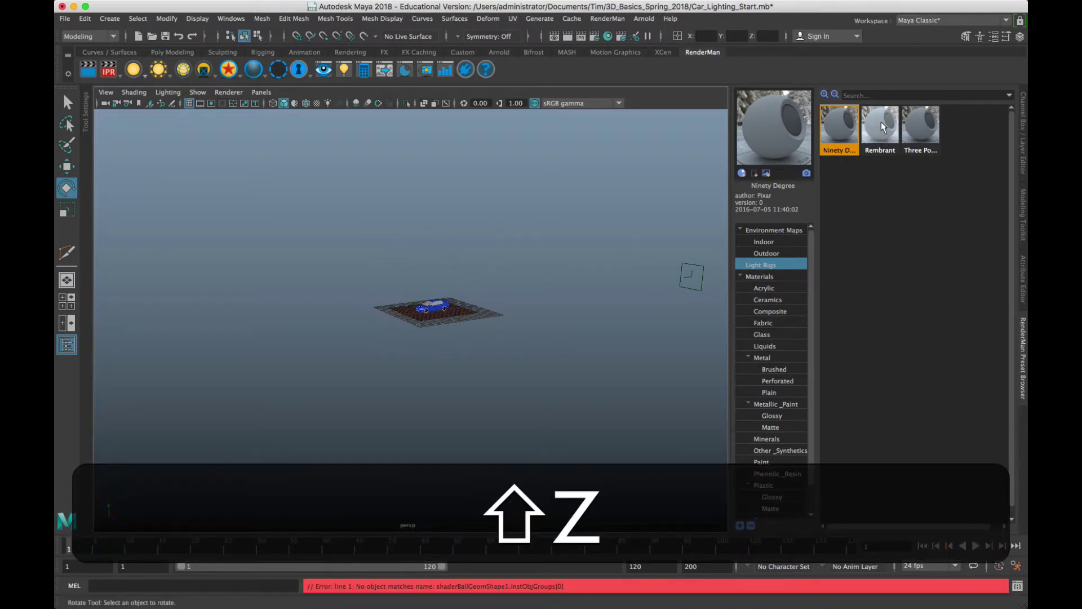
Import the Rembrant light rig preset with the ground plane selected, and import it again with nothing selected
scroll(588, 289, "up", 8)
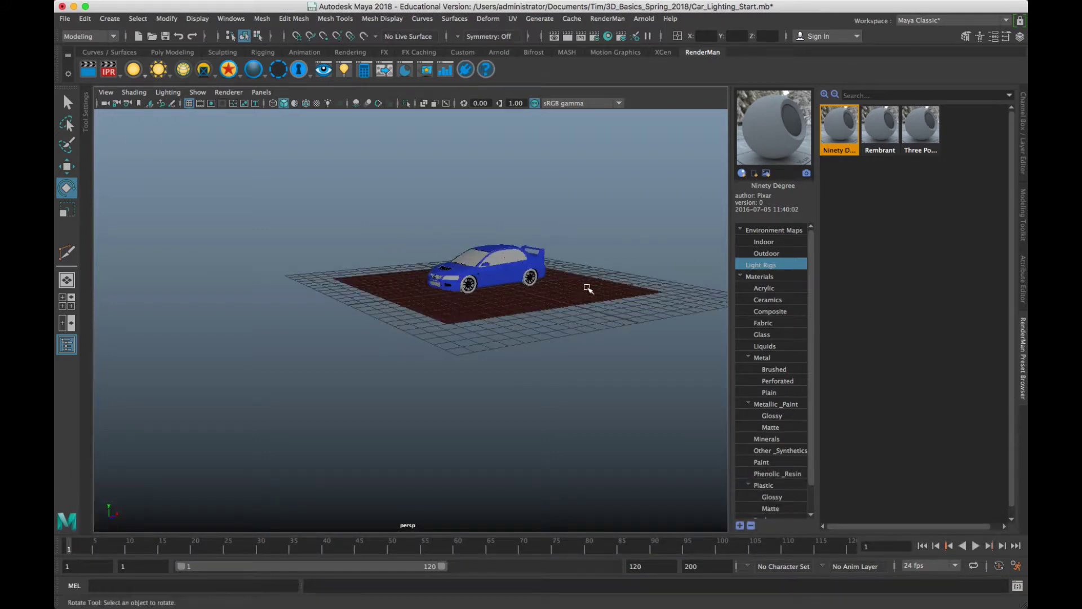
left_click(588, 288)
right_click(890, 131)
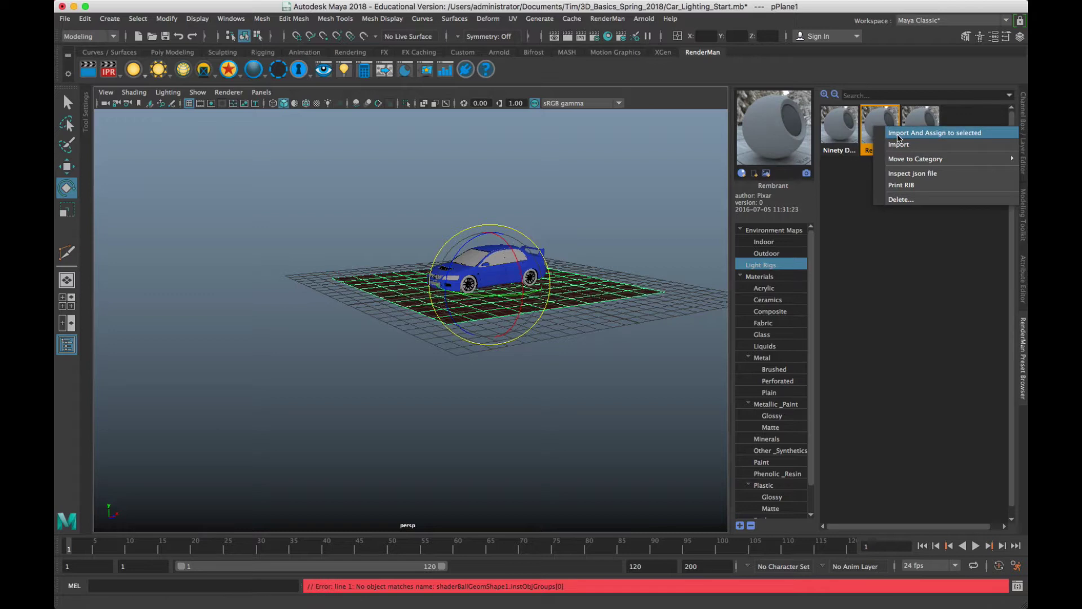
left_click(898, 136)
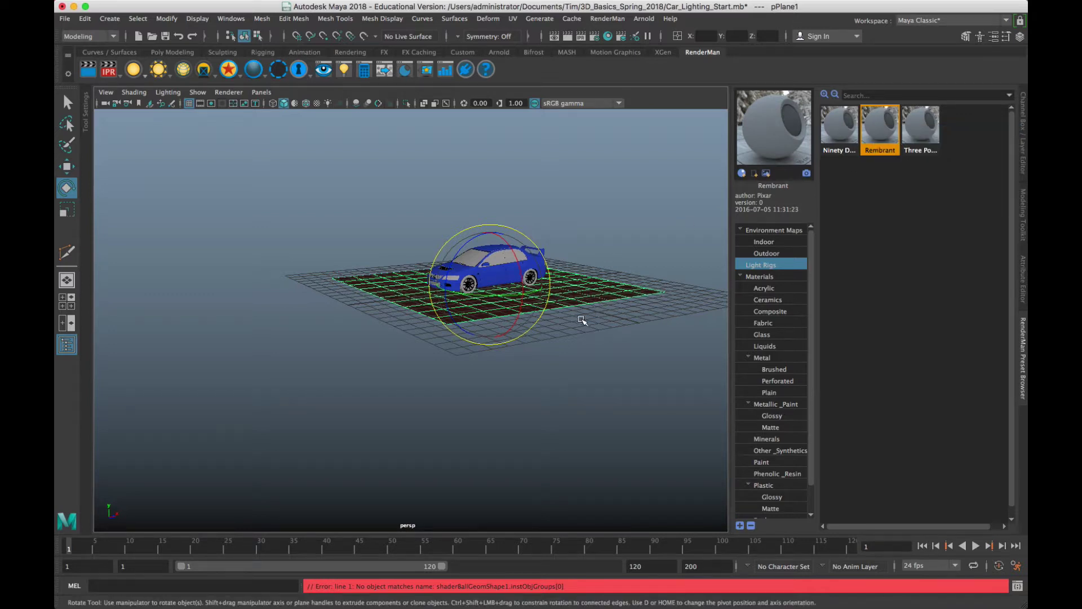
left_click(630, 331)
right_click(898, 119)
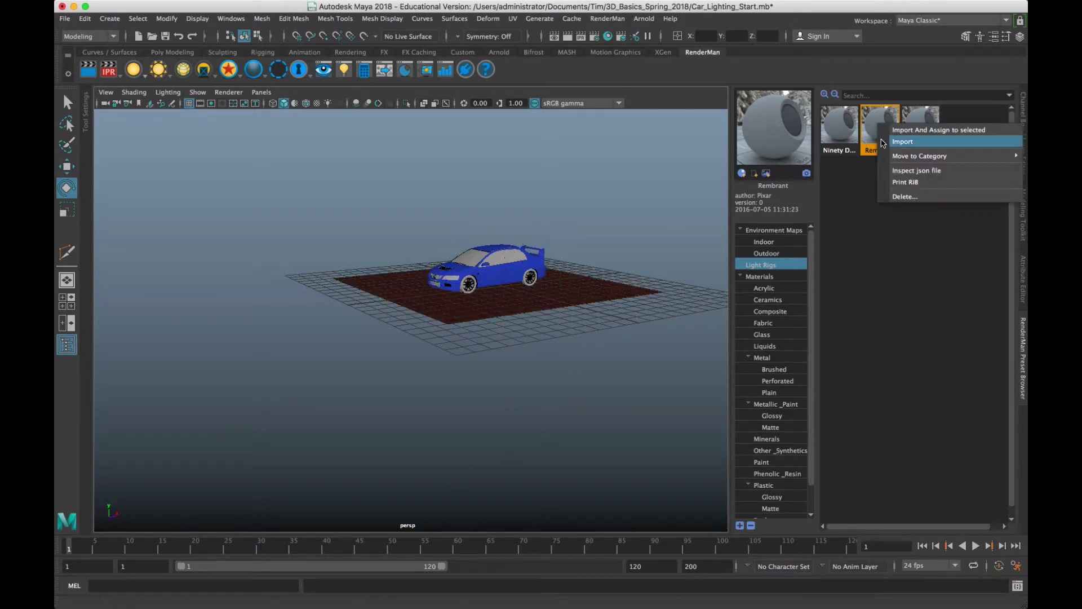
left_click(899, 140)
Examine the car's illumination in the IPR render after importing the Rembrant rig, using a closer front three-quarter view
key("super+Tab")
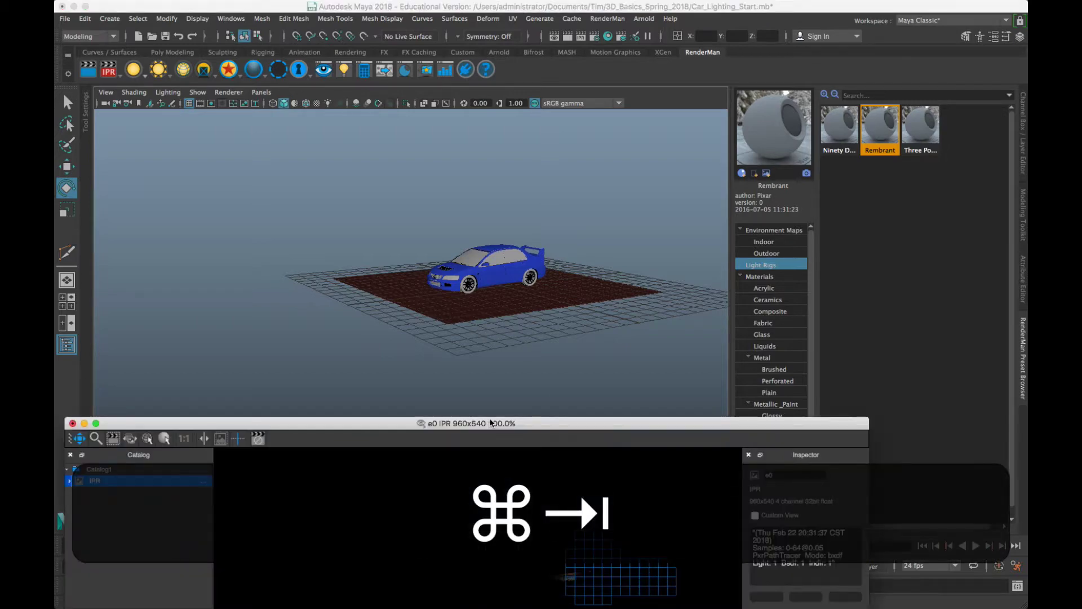
left_click_drag(535, 426, 564, 339)
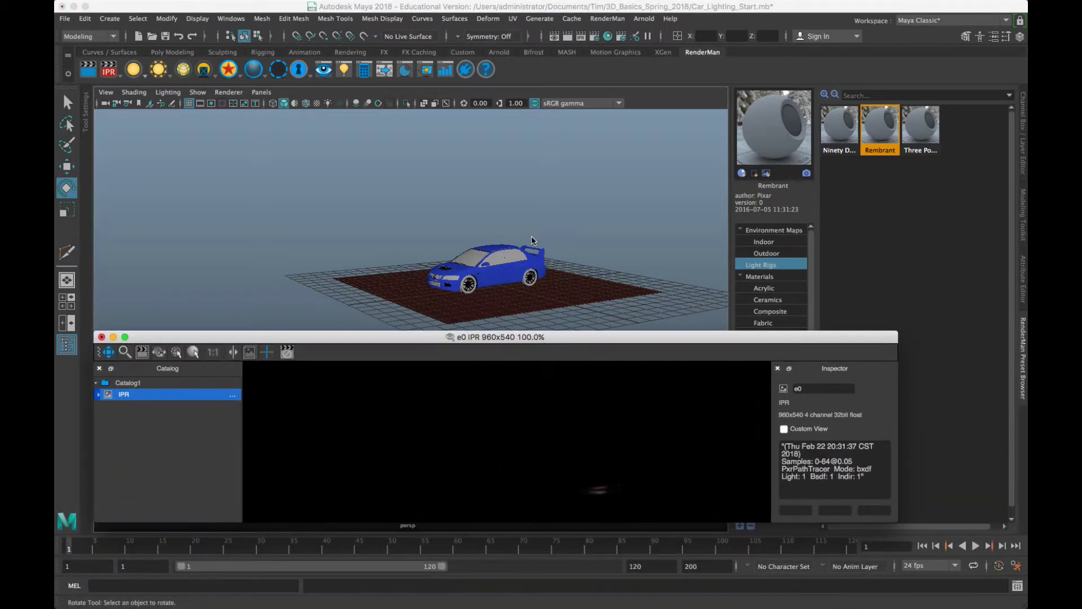
scroll(531, 307, "up", 6)
left_click_drag(469, 246, 529, 251, "alt")
middle_click_drag(529, 251, 505, 274, "alt")
key("super+Tab")
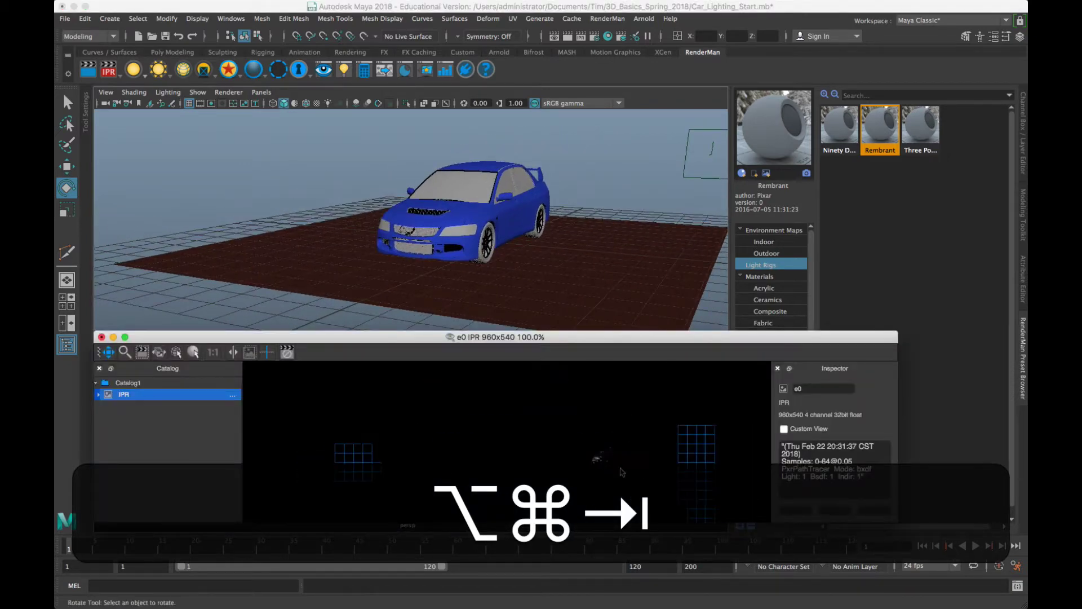
left_click_drag(586, 339, 586, 242)
scroll(620, 371, "down", 6)
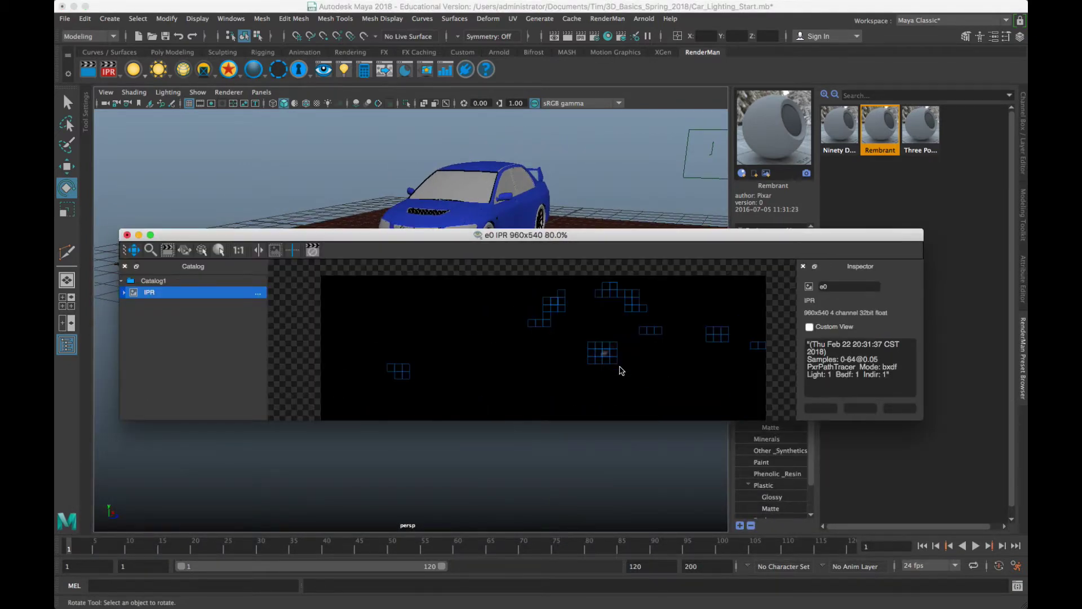
scroll(620, 371, "up", 3)
scroll(622, 363, "up", 3)
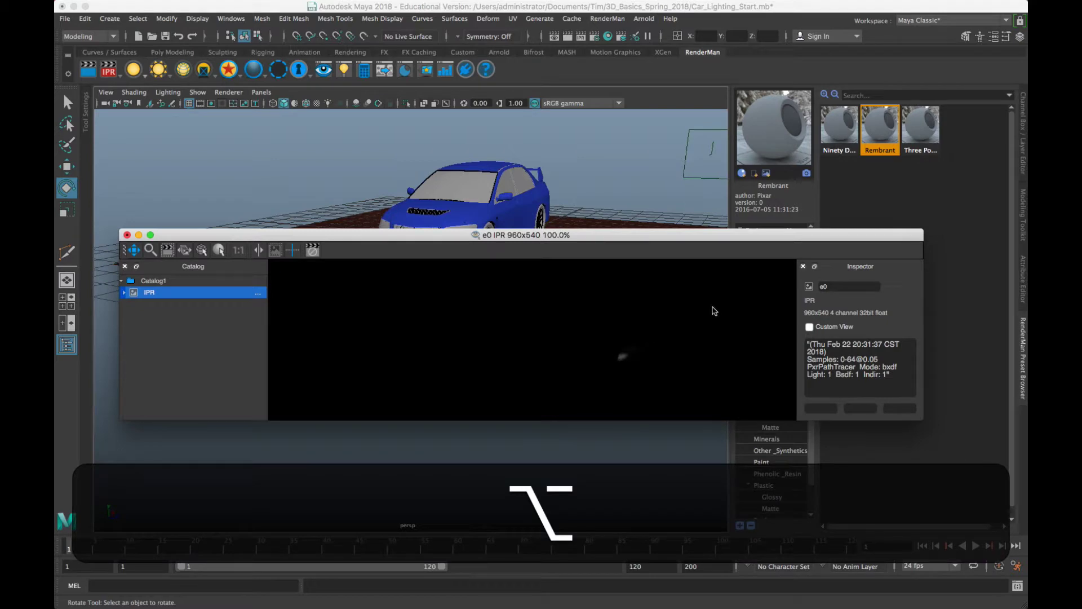
Place the IPR render window below the car and check the rendered lighting from different distances, leaving nothing selected
left_click_drag(306, 235, 294, 379)
scroll(555, 265, "down", 5)
scroll(553, 264, "up", 7)
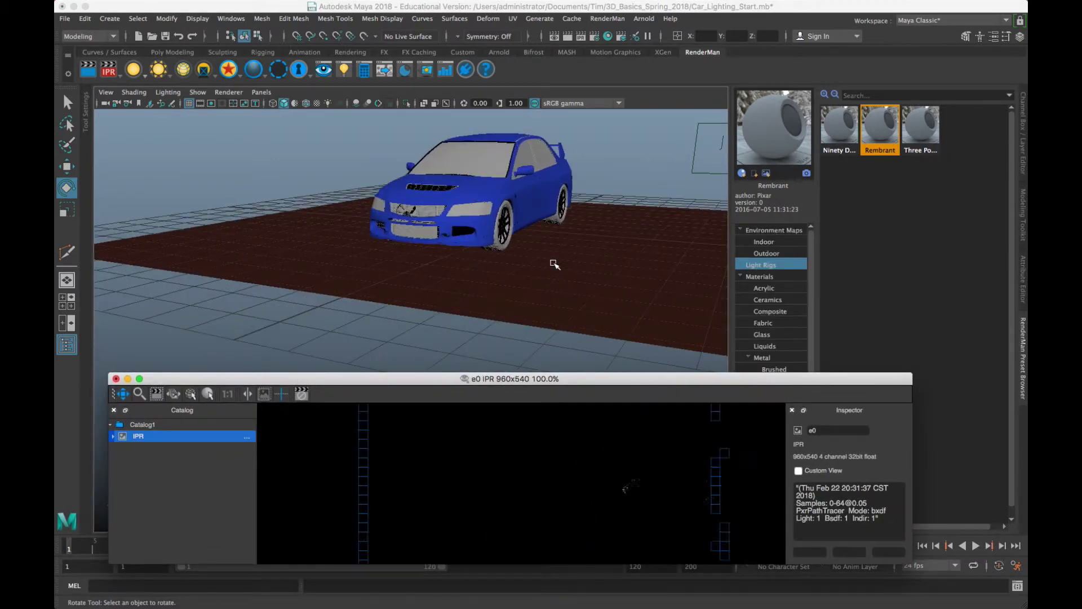
scroll(553, 264, "down", 5)
left_click(521, 255)
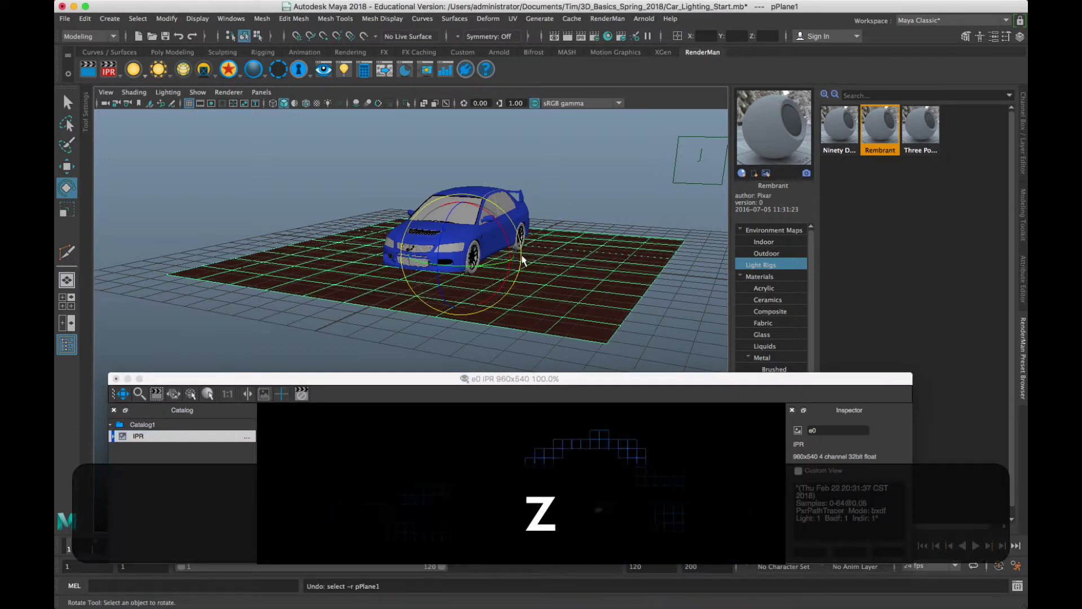
key("z")
left_click_drag(524, 257, 553, 256, "alt")
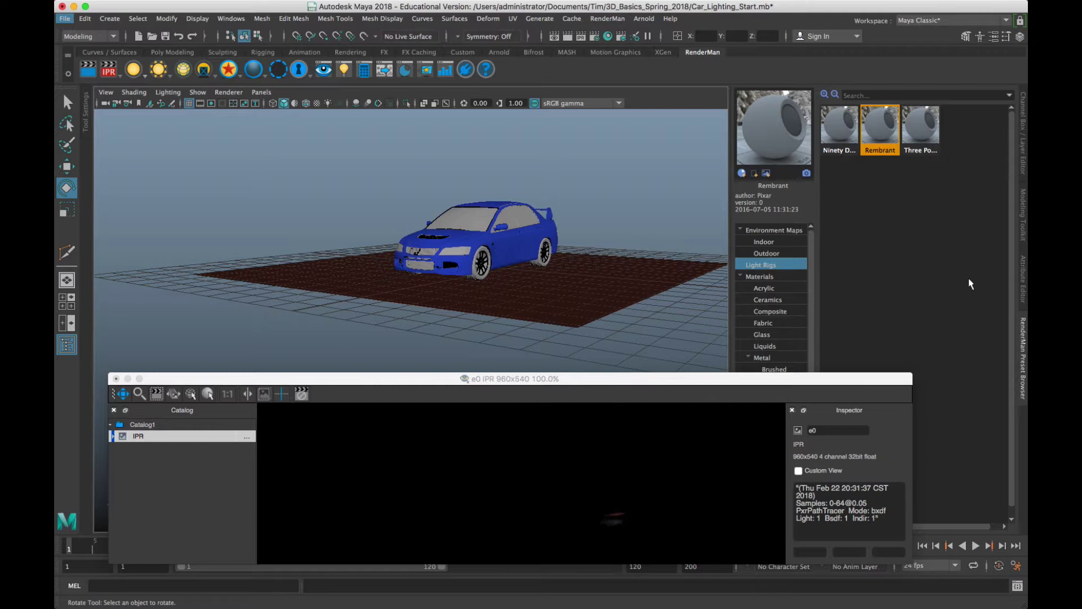
Import the Luxo-Jr preset from the Outdoor environment maps as the car scene's lighting
left_click(779, 231)
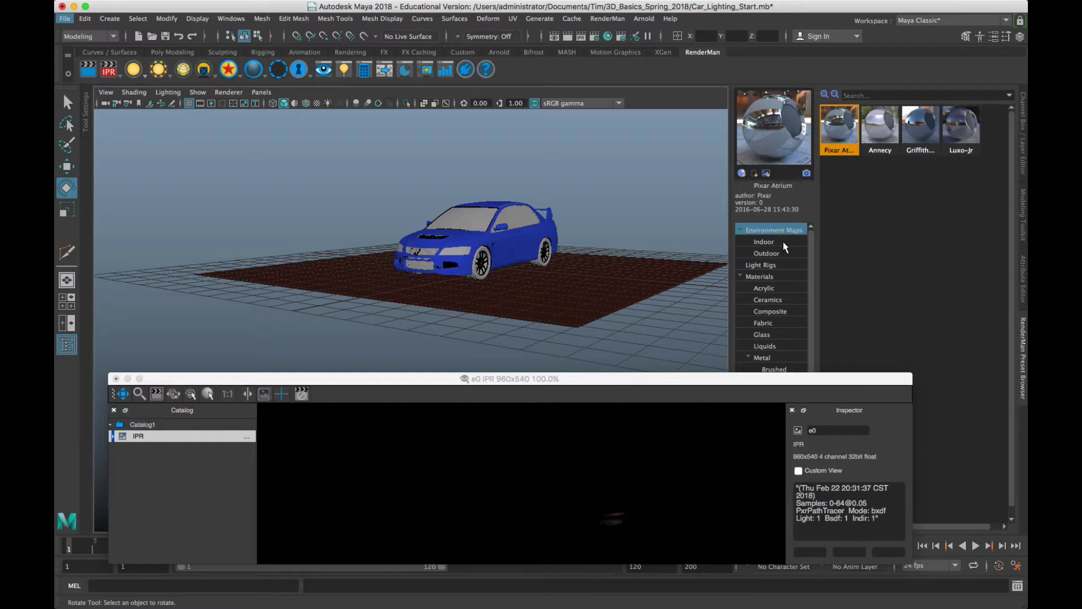
left_click(780, 252)
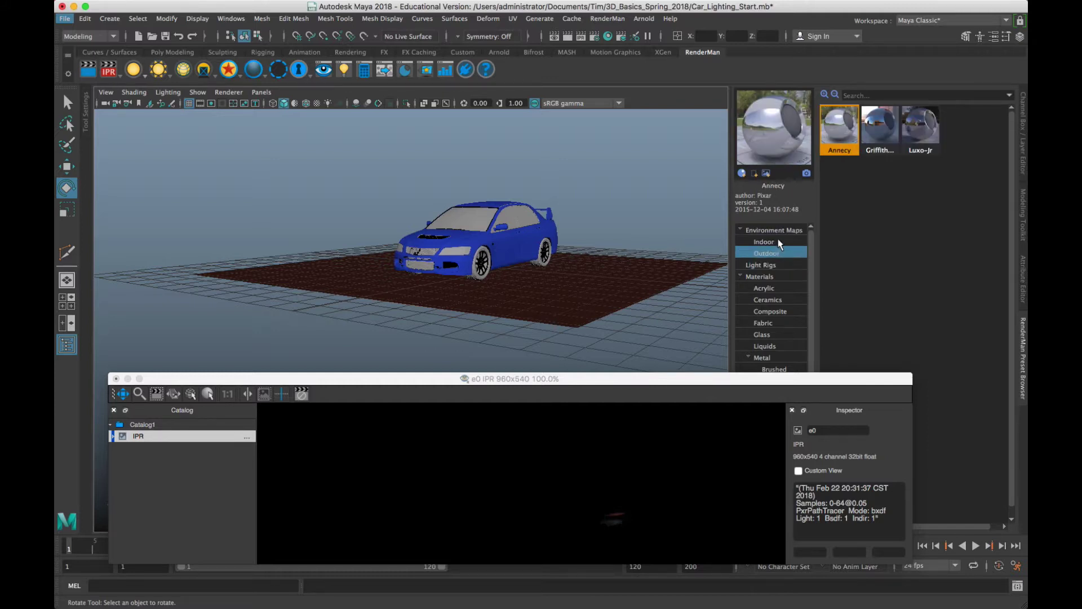
key("Up")
left_click(787, 251)
right_click(929, 130)
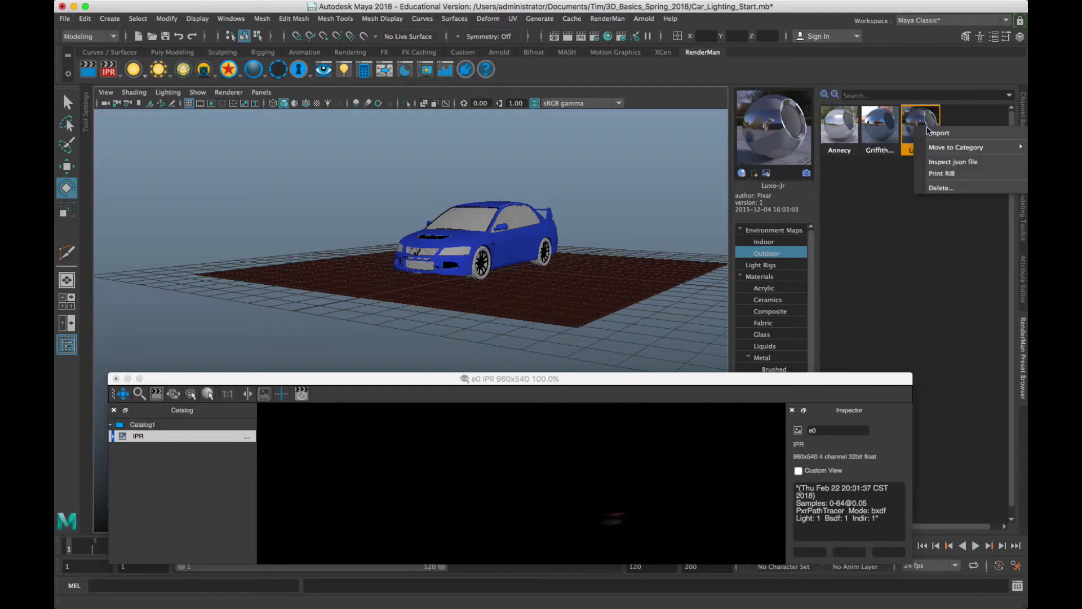
left_click(947, 133)
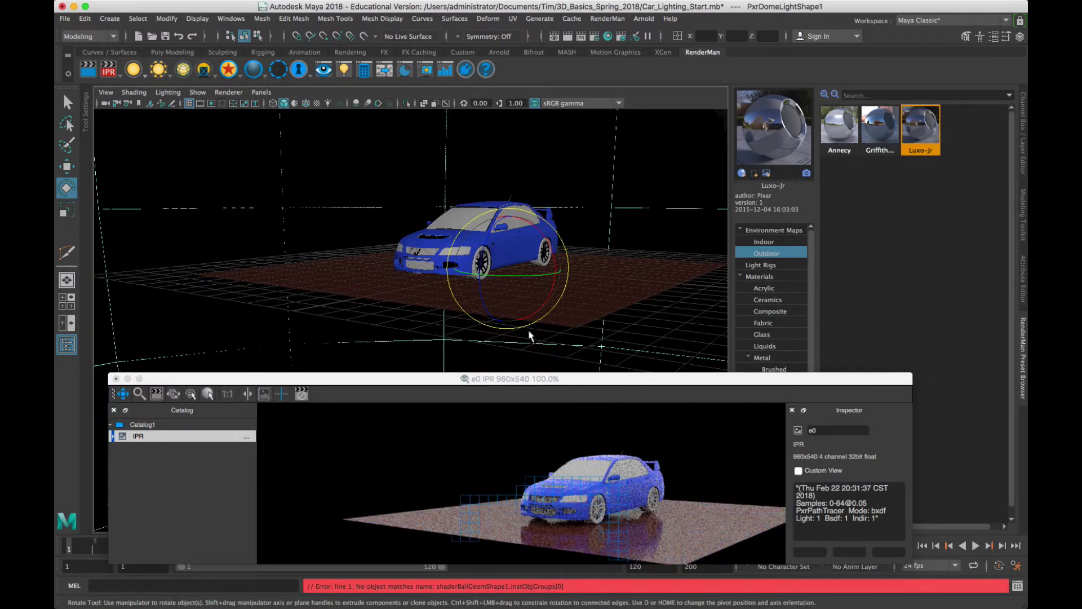
right_click_drag(529, 332, 541, 283, "alt")
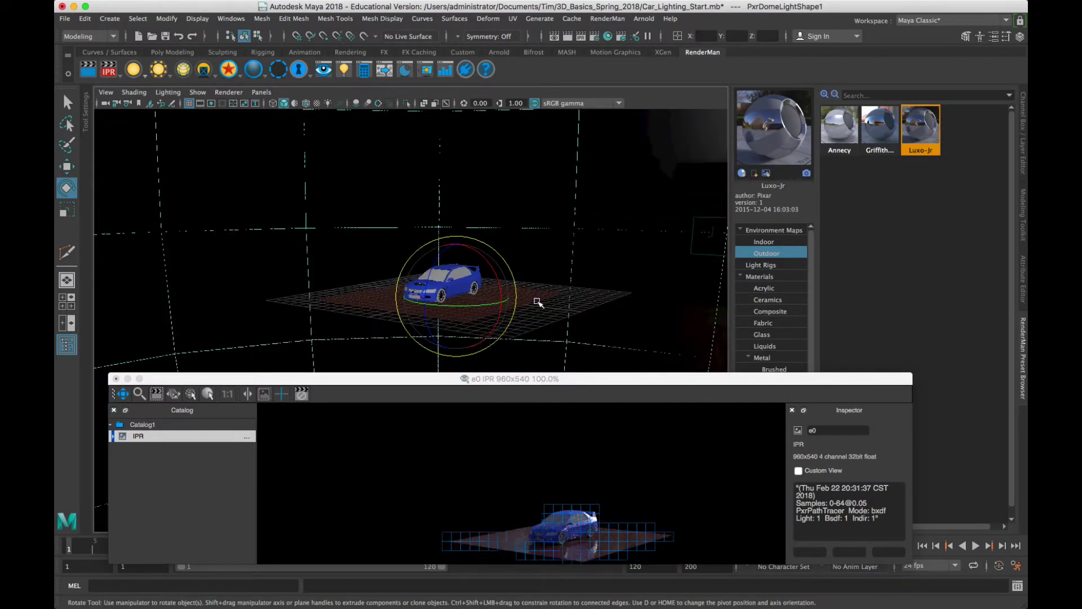
scroll(526, 316, "up", 10)
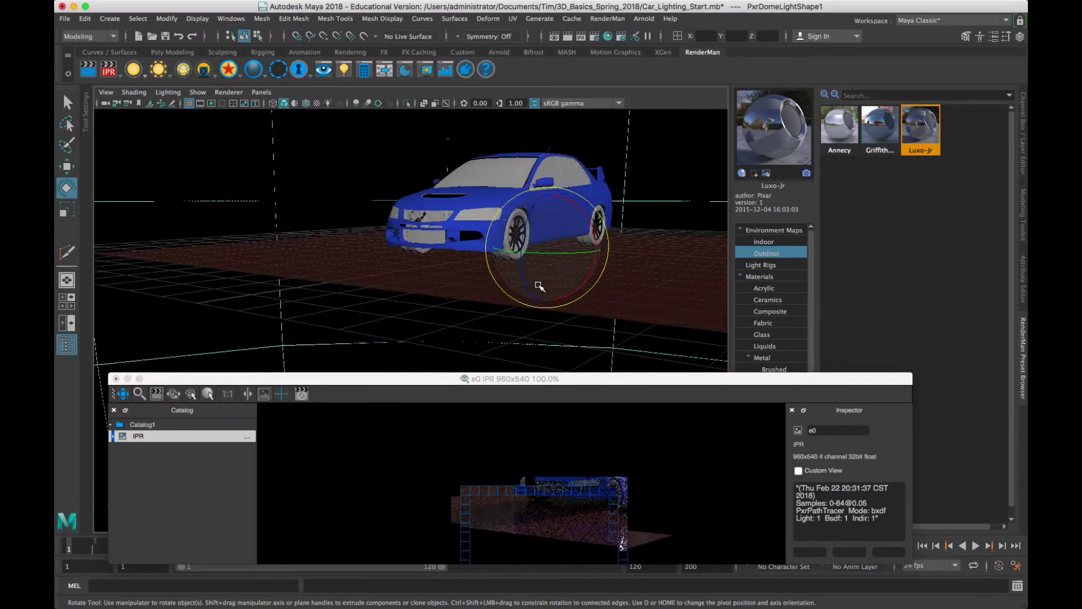
left_click_drag(538, 248, 537, 261, "alt")
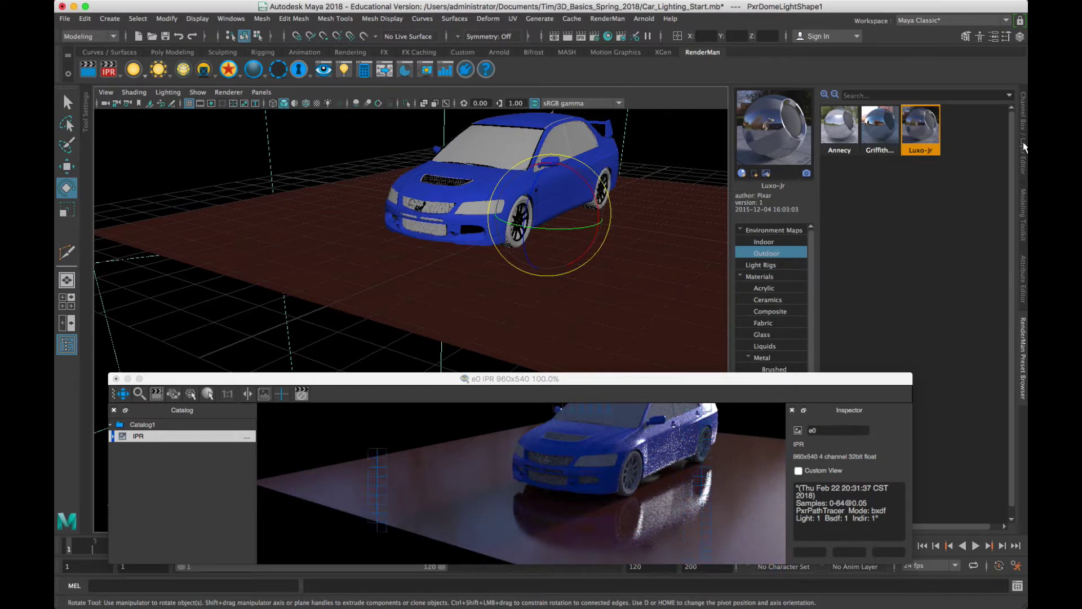
Enable Camera Visibility in the visibility attributes of the Luxo-Jr dome light
left_click(1024, 279)
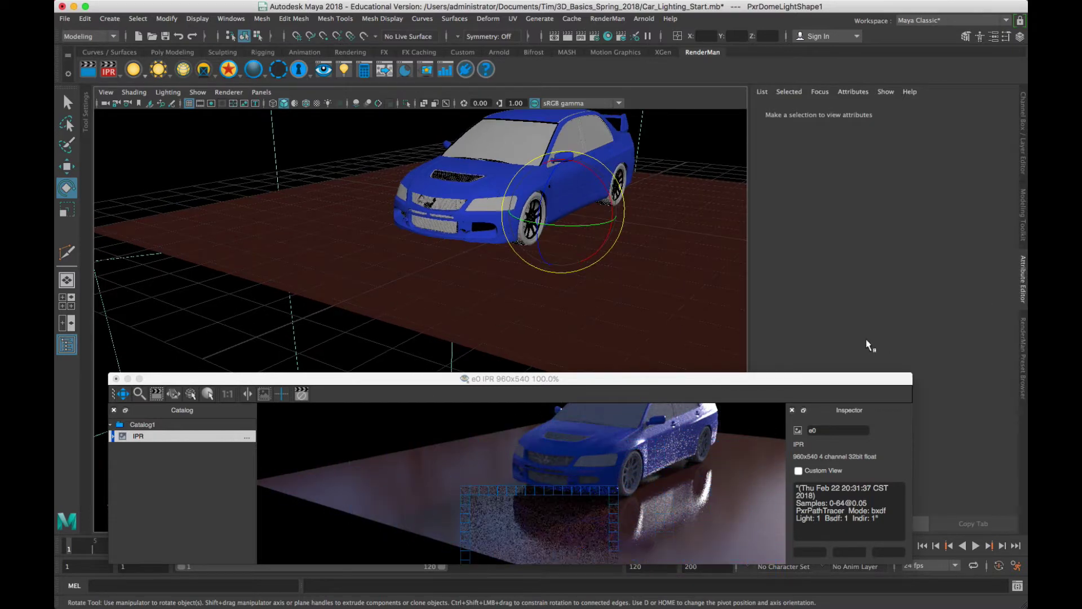
left_click_drag(847, 385, 651, 325)
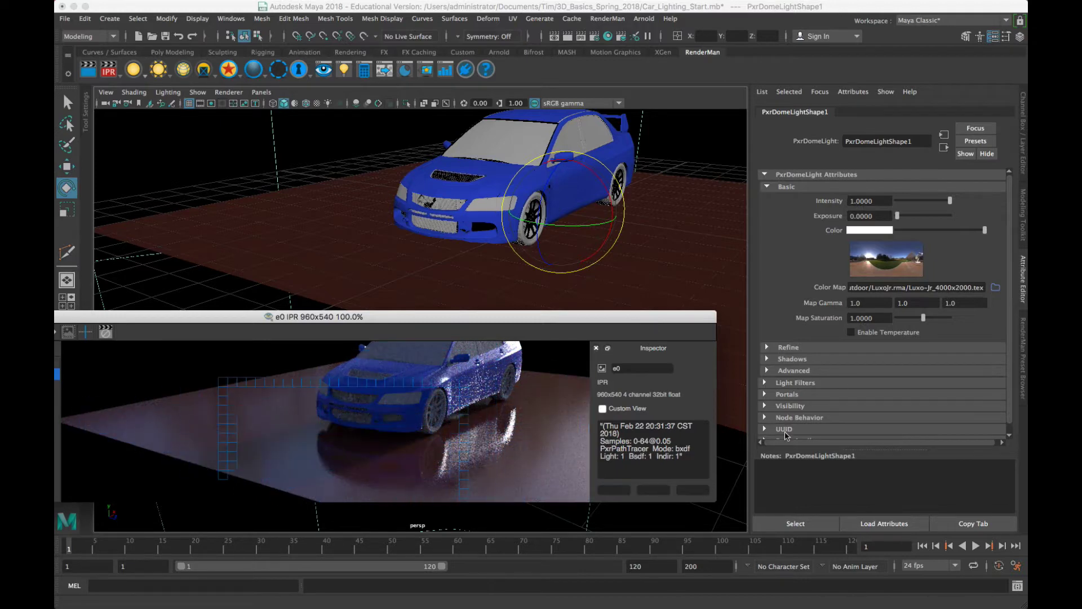
left_click(765, 405)
left_click(764, 405)
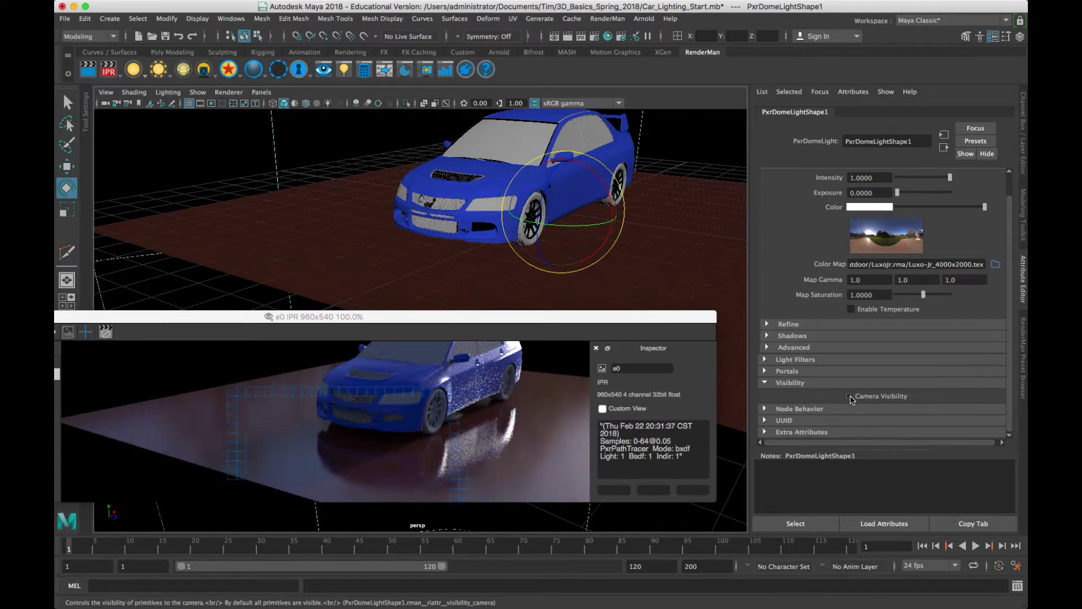
left_click(849, 397)
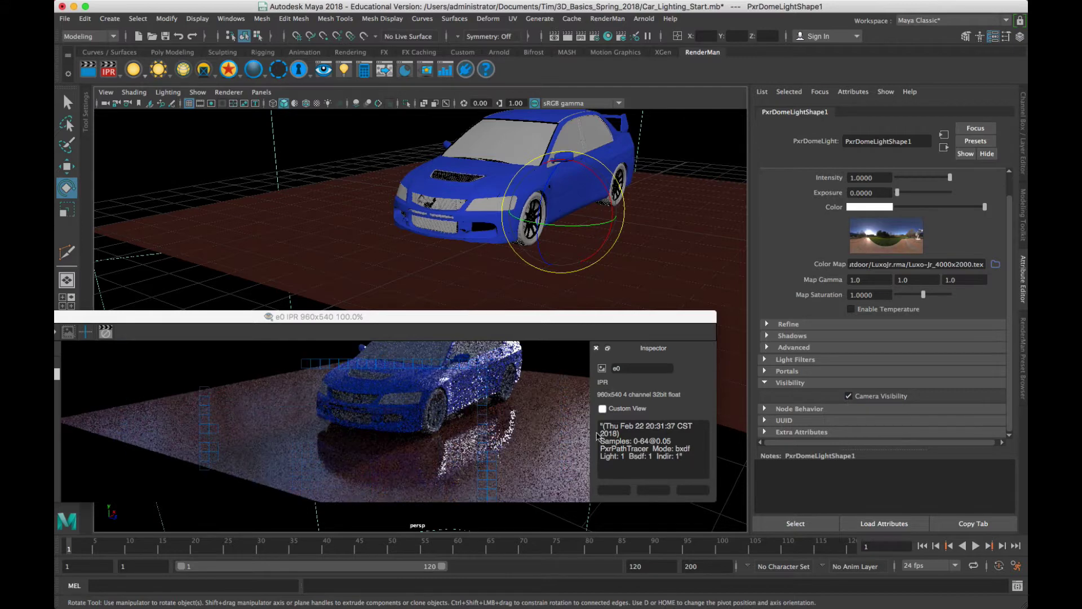
Restart the IPR render, closing the current session without saving it
left_click_drag(215, 314, 465, 251)
left_click(172, 254)
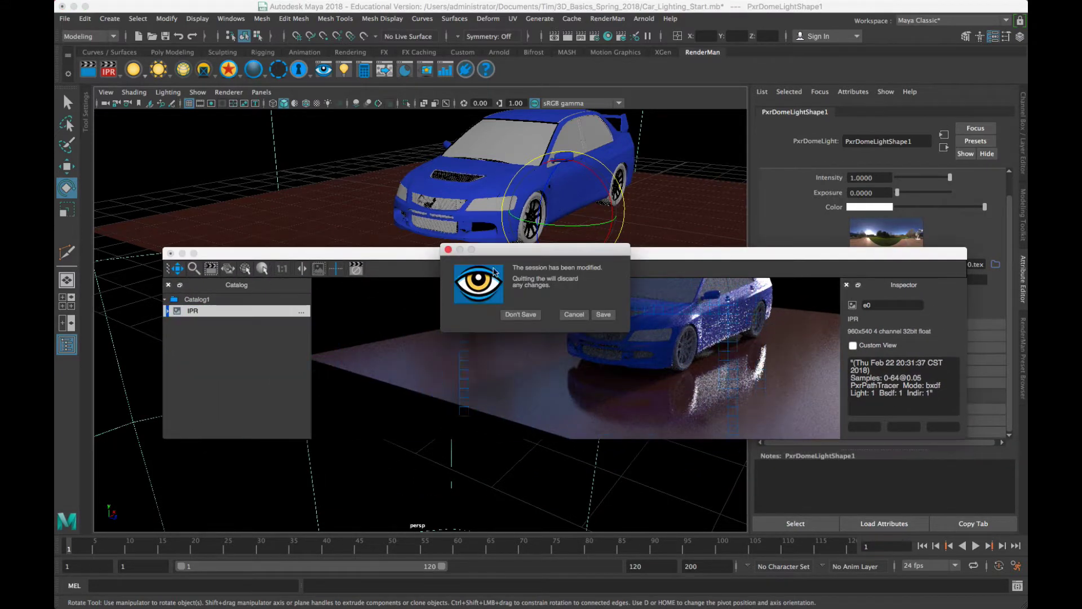
left_click(520, 314)
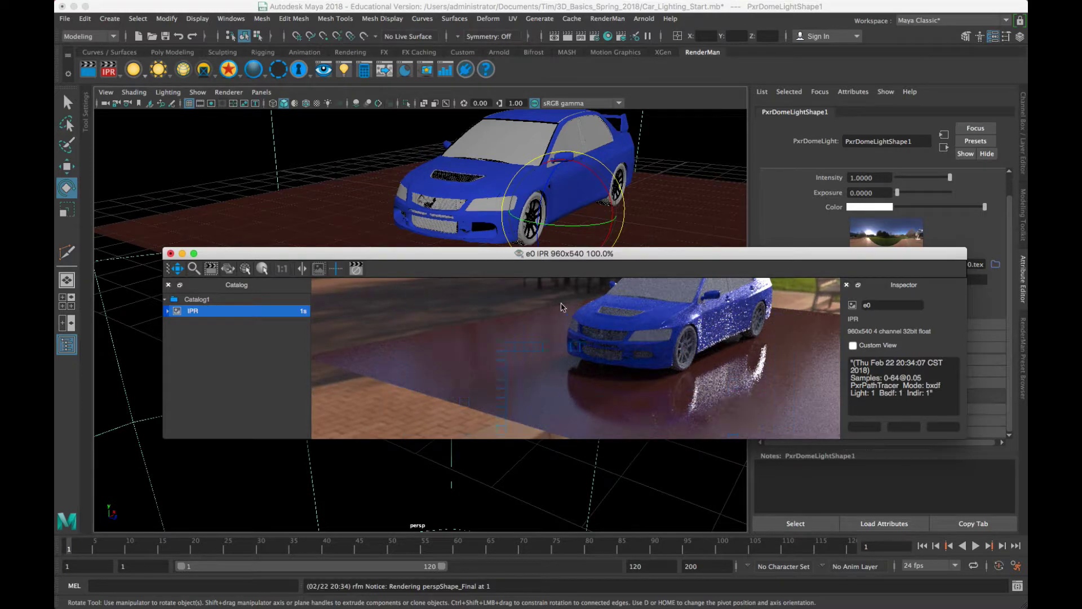
Enlarge the IPR render window and size the image in it to show the car with its surrounding environment
left_click_drag(421, 194, 417, 149, "alt")
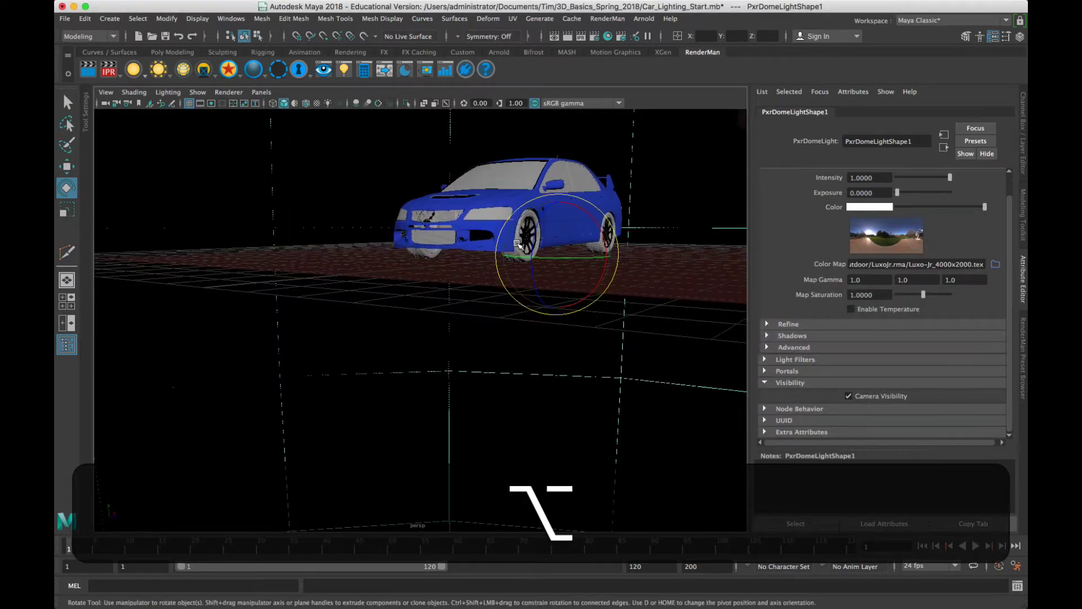
key("super+Tab")
left_click_drag(585, 439, 587, 563)
scroll(589, 426, "down", 4)
scroll(609, 403, "up", 3)
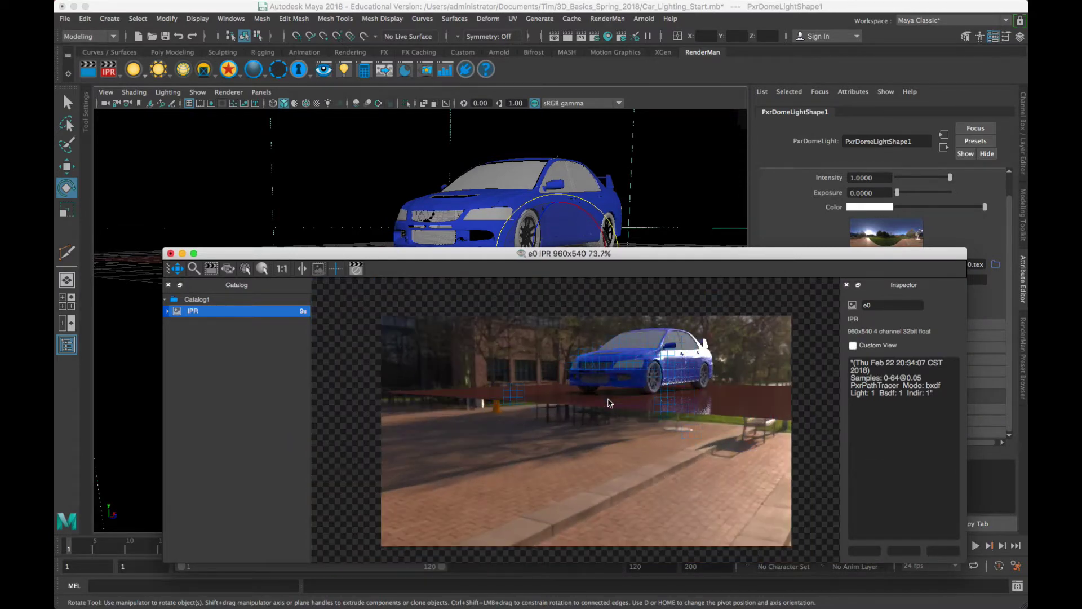
scroll(333, 167, "down", 4)
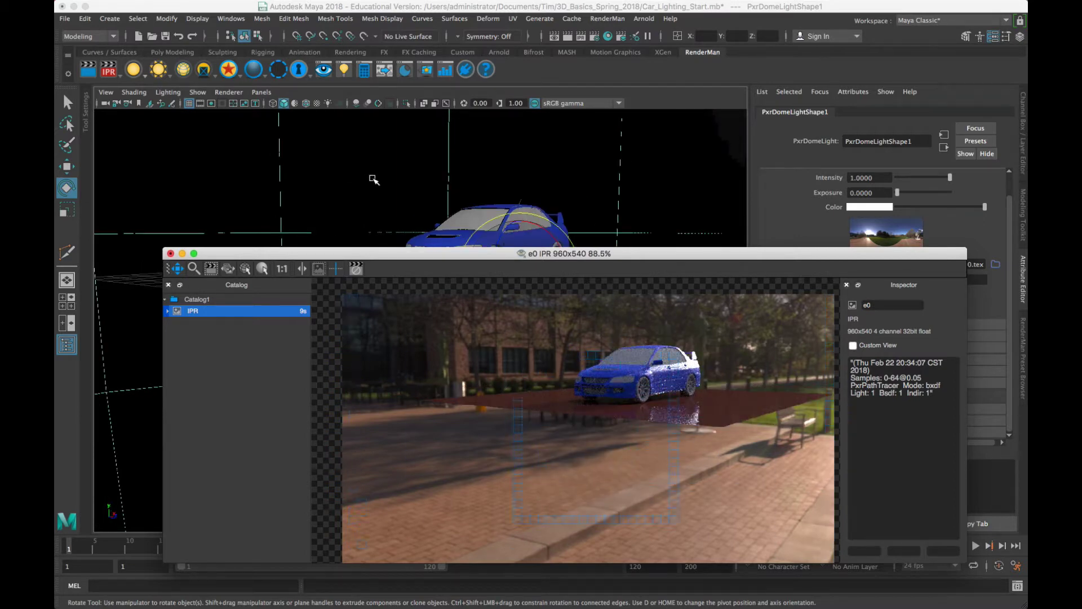
Examine the car against the Luxo-Jr environment in the IPR render from the side, above, front and three-quarter angles
left_click_drag(573, 179, 514, 202, "alt")
key("alt+super+Tab")
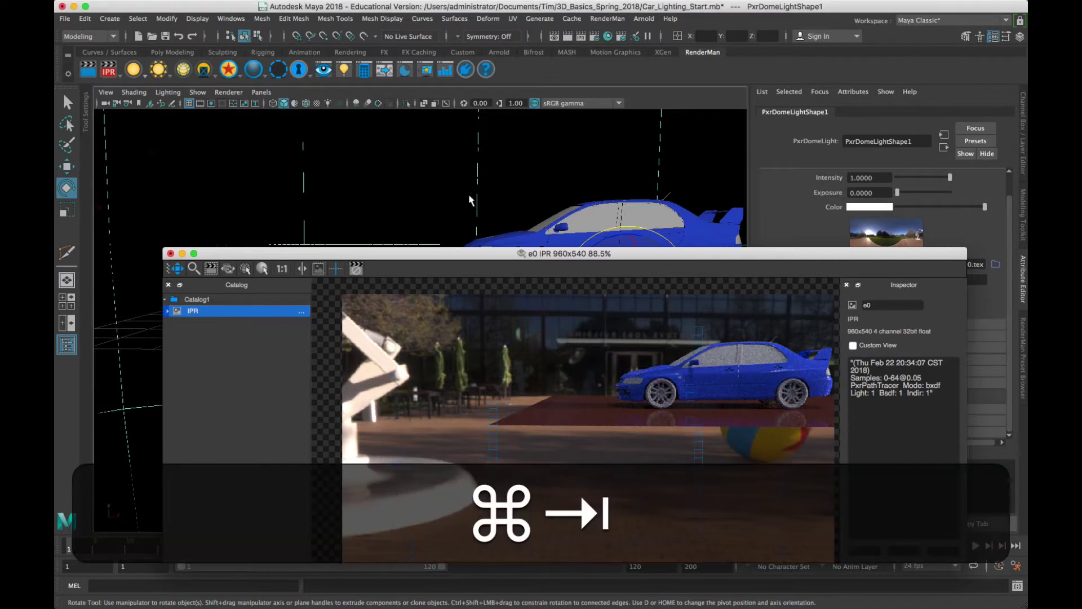
left_click(609, 184)
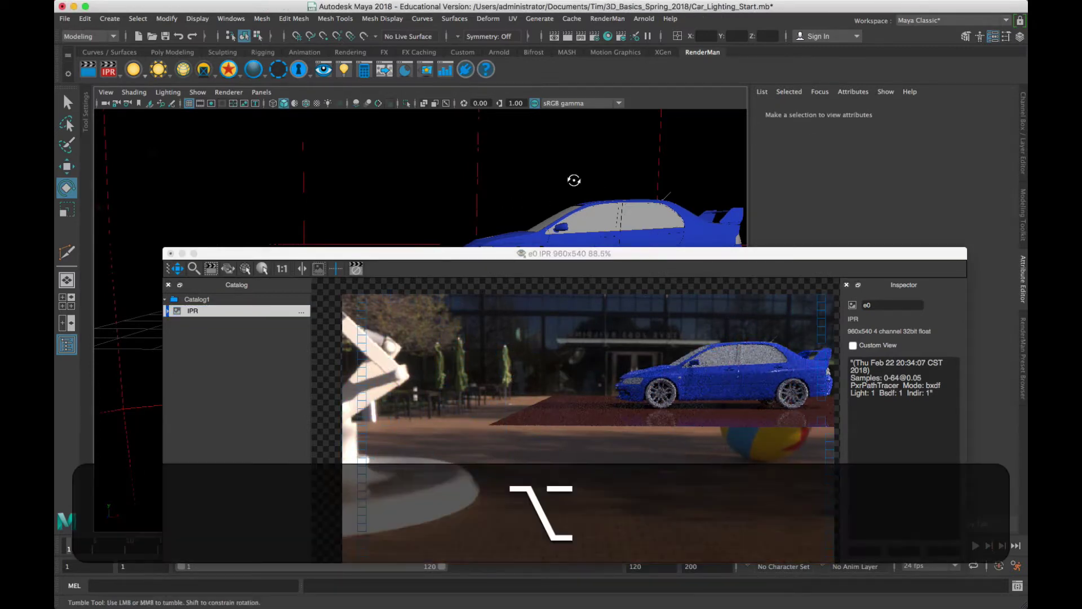
left_click_drag(572, 179, 507, 198, "alt")
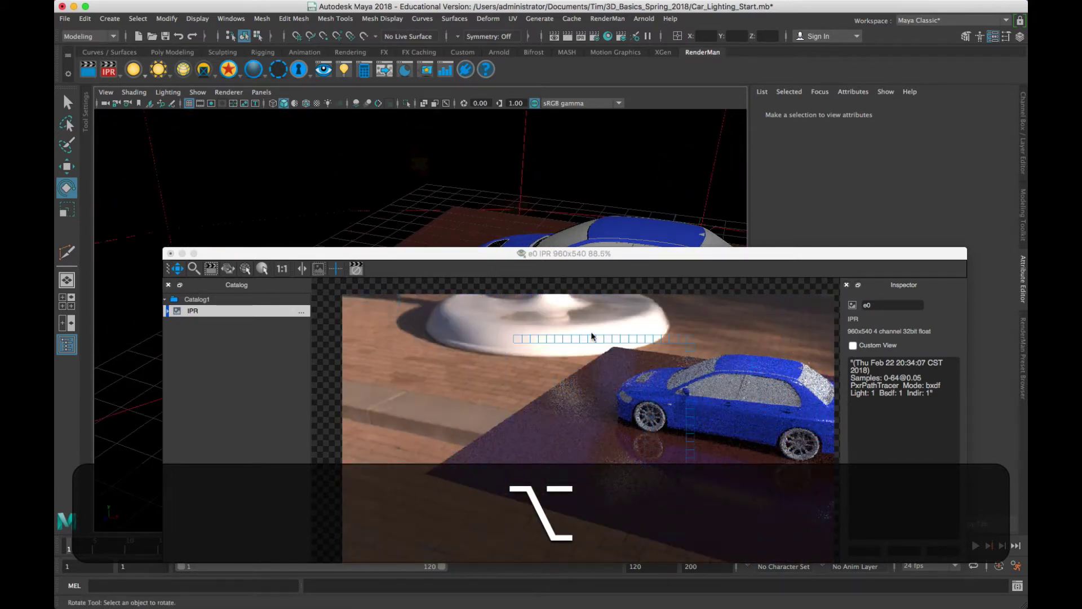
left_click_drag(376, 195, 525, 176, "alt")
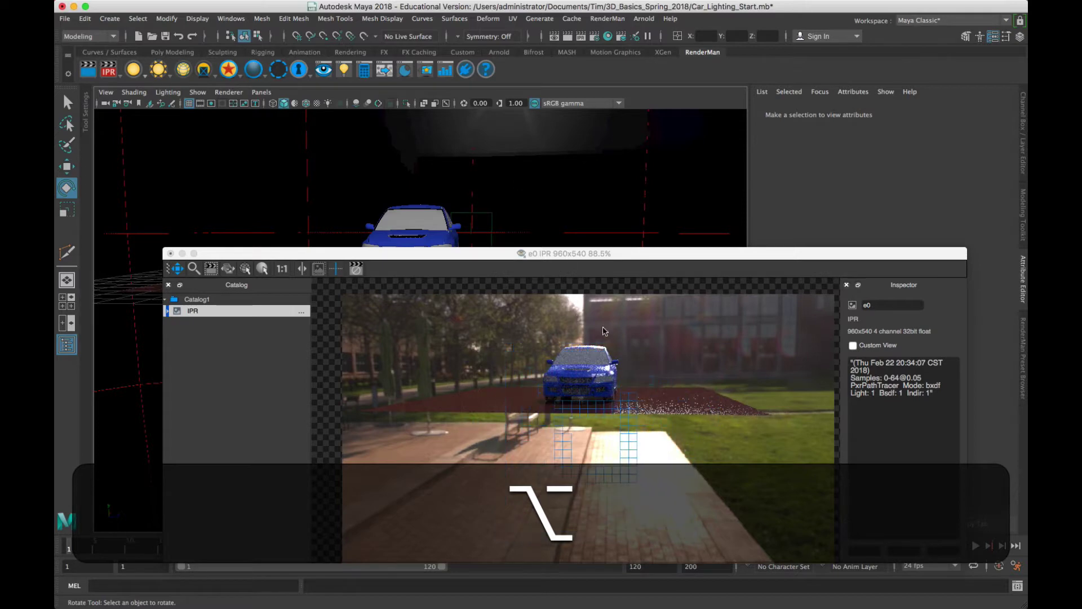
left_click_drag(479, 213, 524, 210, "alt")
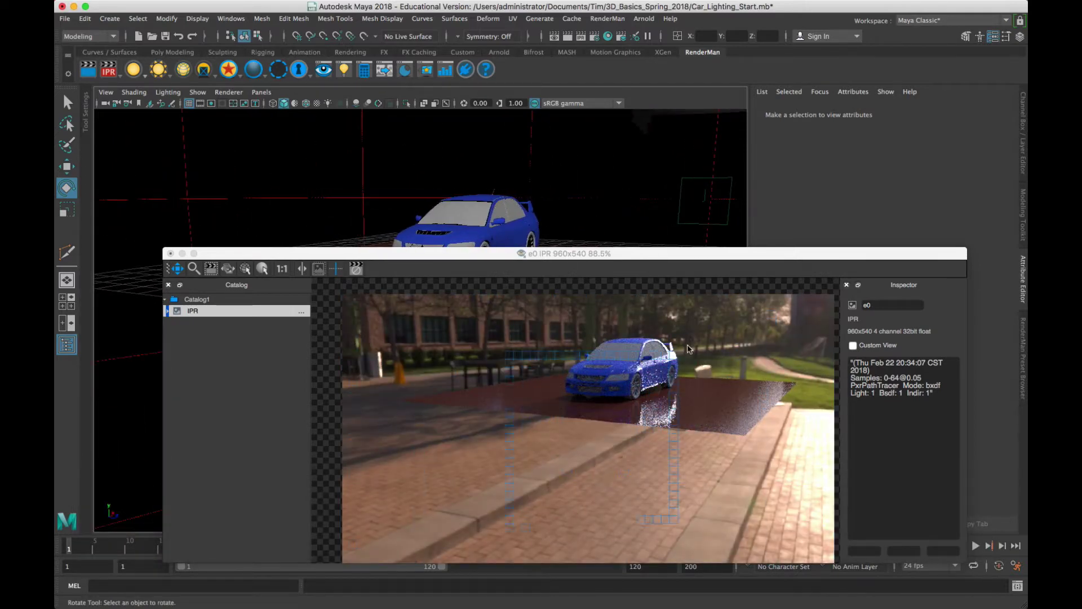
left_click_drag(628, 201, 554, 190, "alt")
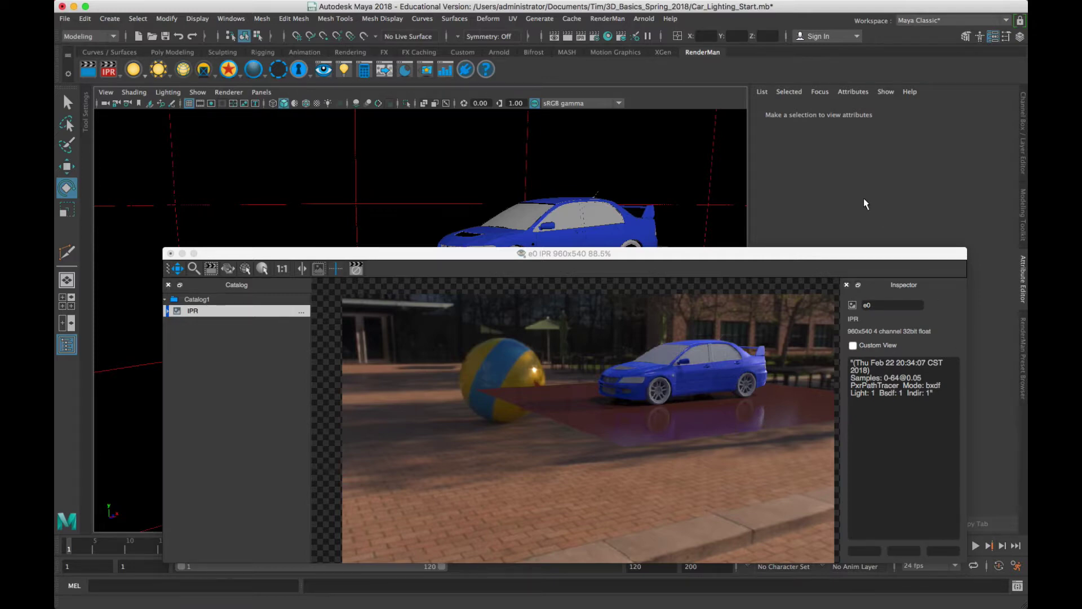
Select the Luxo-Jr dome light and check its Camera Visibility setting alongside the IPR render
left_click(1025, 299)
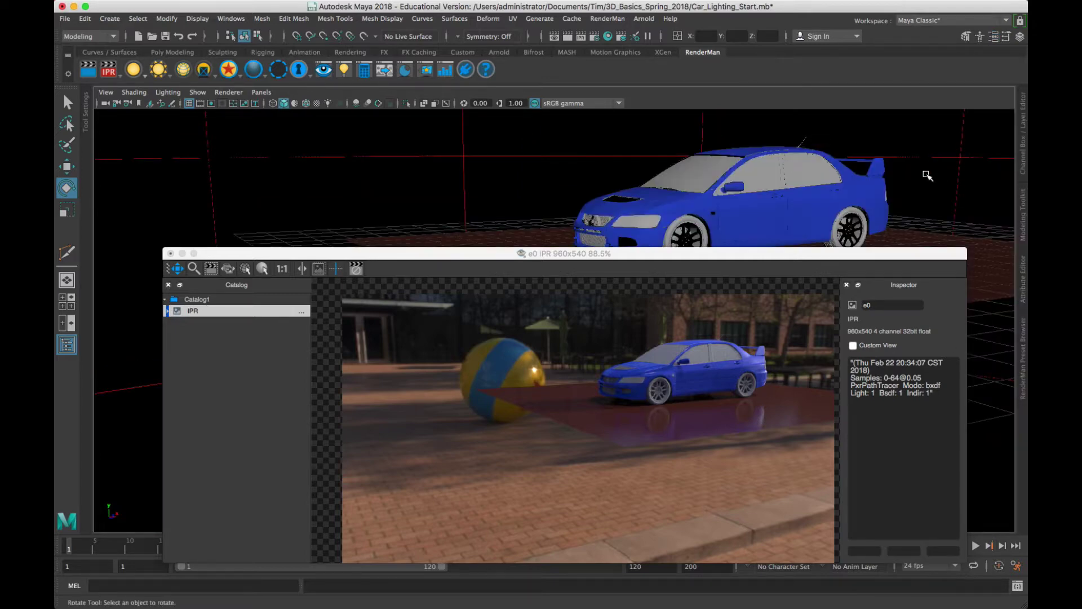
left_click(1025, 289)
left_click_drag(908, 253, 424, 260)
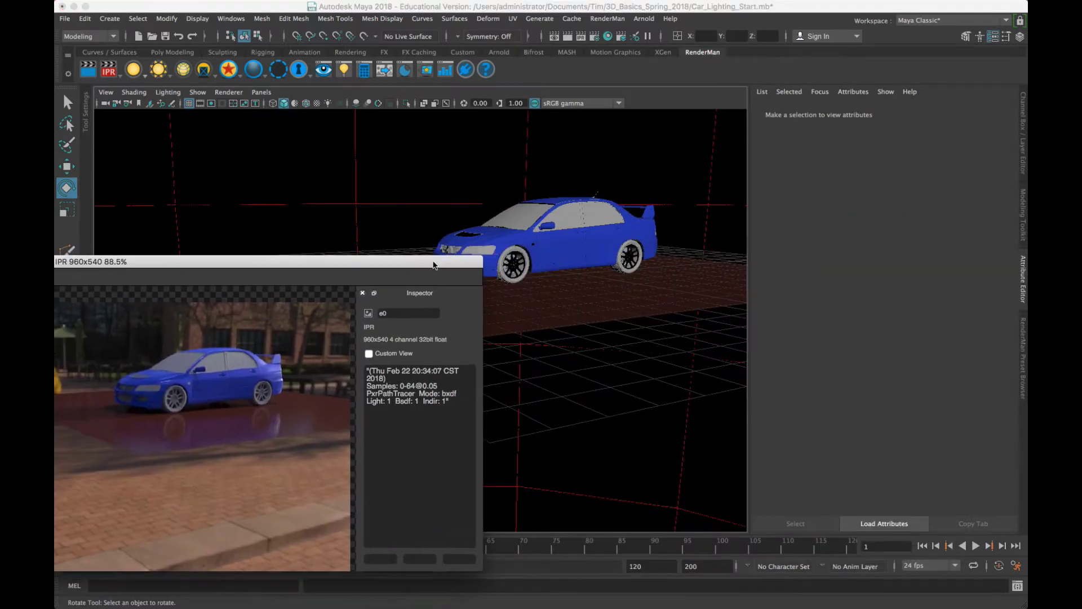
left_click(526, 148)
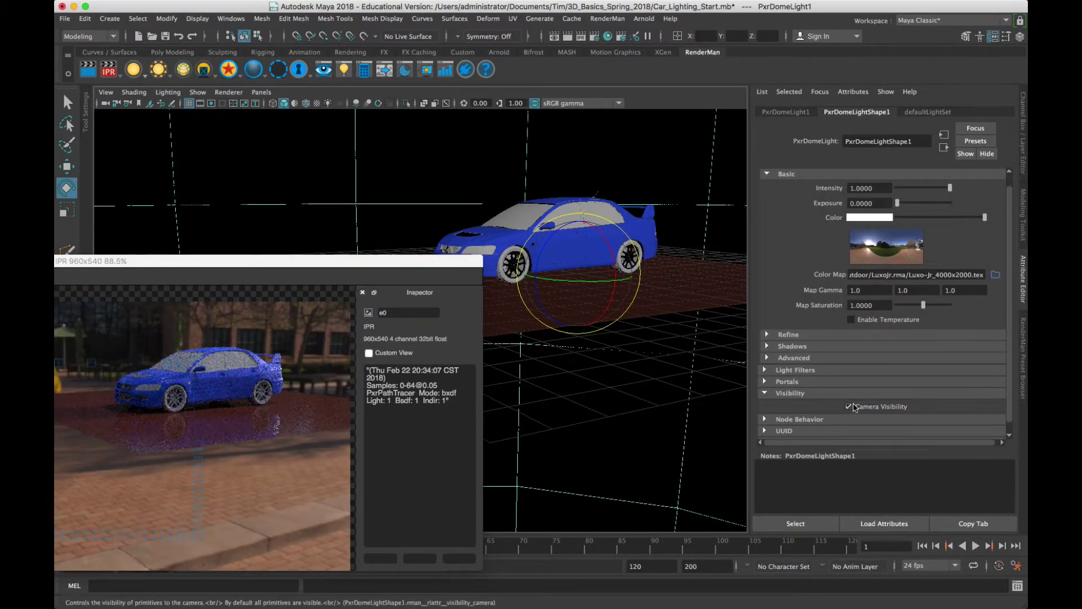
left_click(852, 405)
left_click_drag(295, 262, 685, 295)
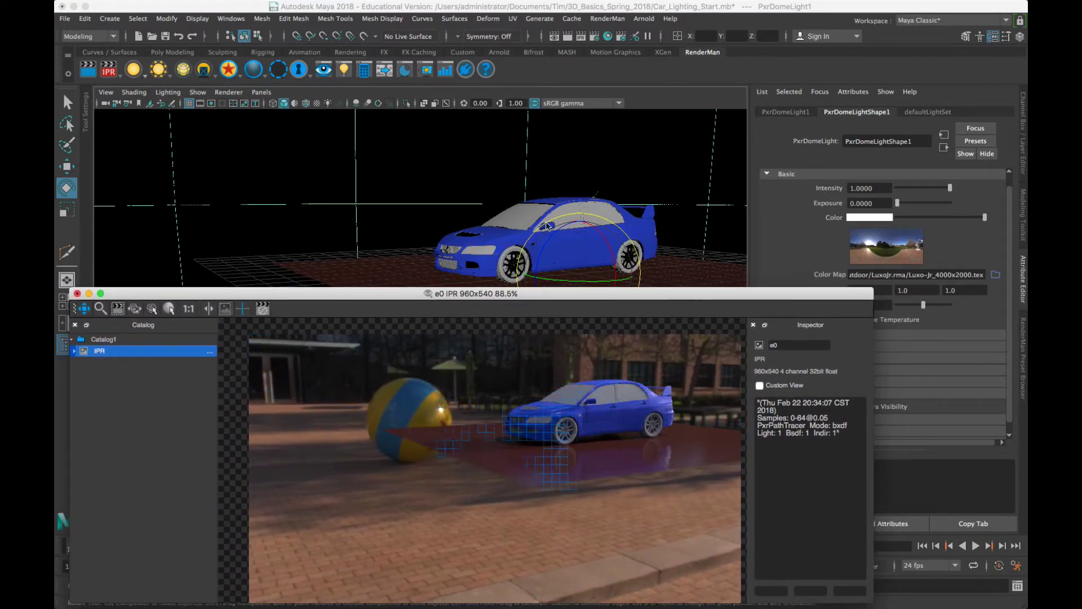
Delete the Luxo-Jr dome light from the scene and close the IPR render window
left_click(354, 217)
left_click(356, 209)
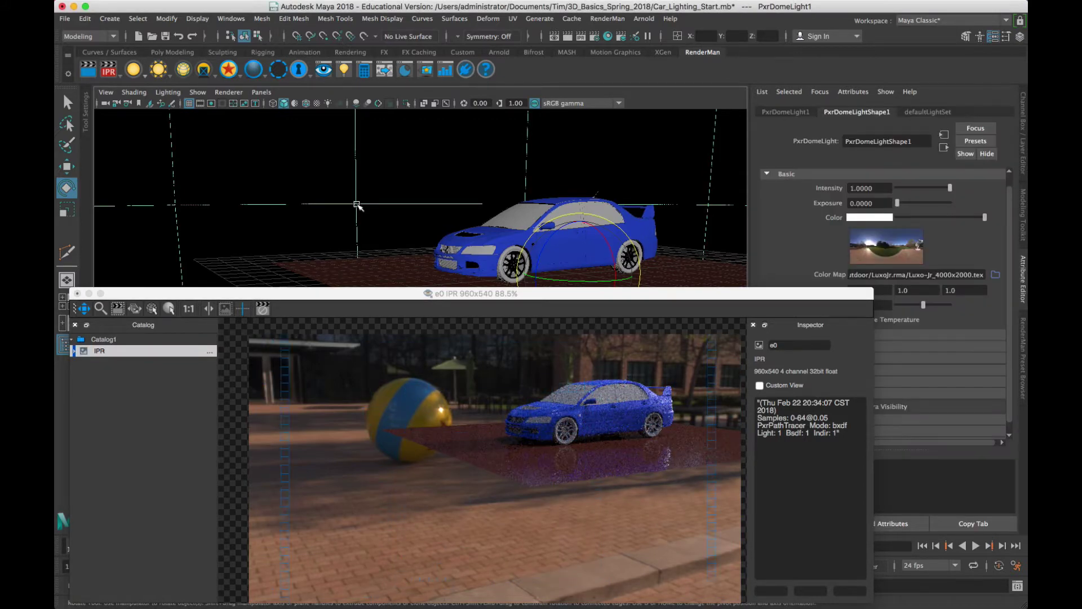
key("BackSpace")
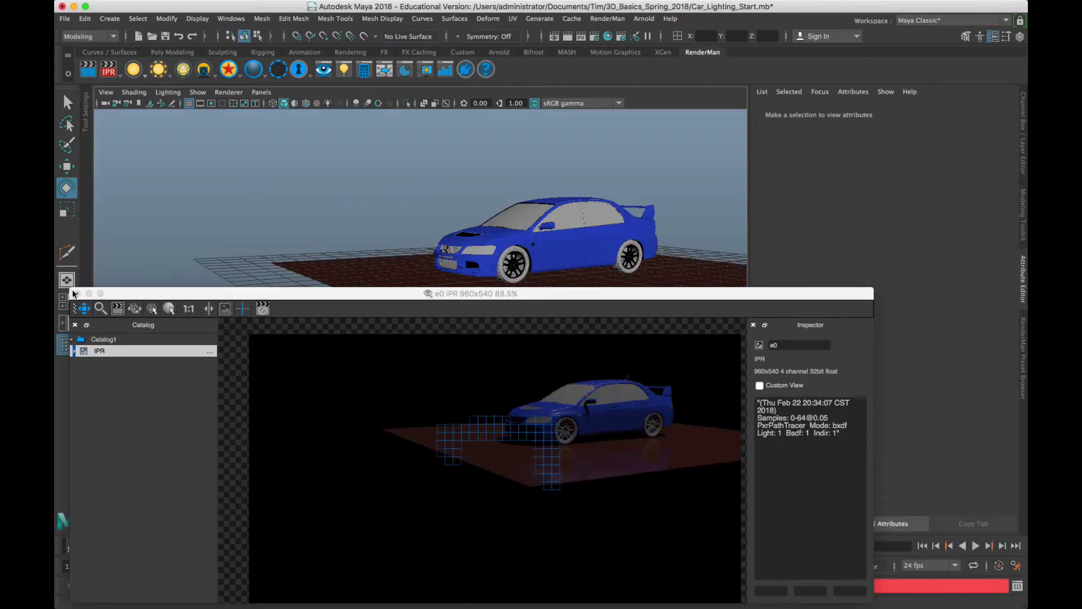
left_click(78, 293)
Create a new PxrDomeLight around the car and frame the whole dome in the perspective view
left_click_drag(486, 297, 418, 325, "alt")
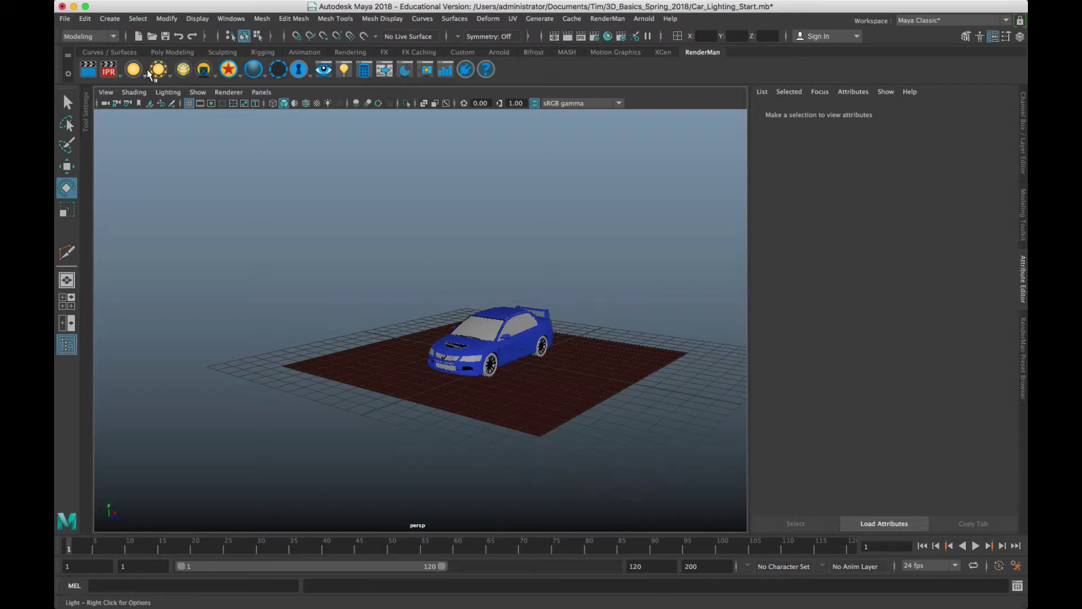
right_click(157, 70)
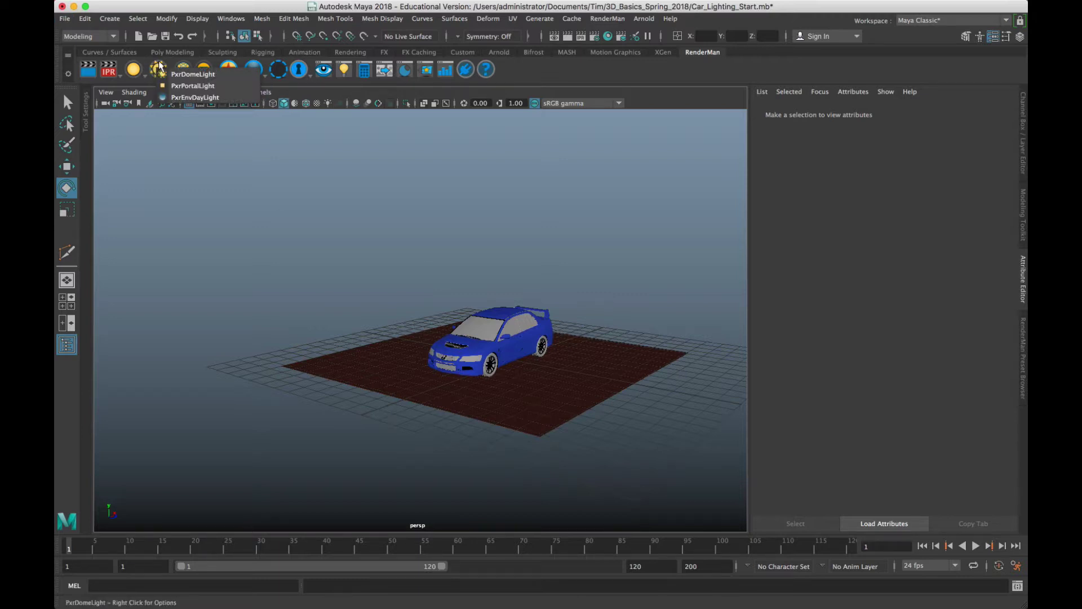
left_click(194, 74)
key("f")
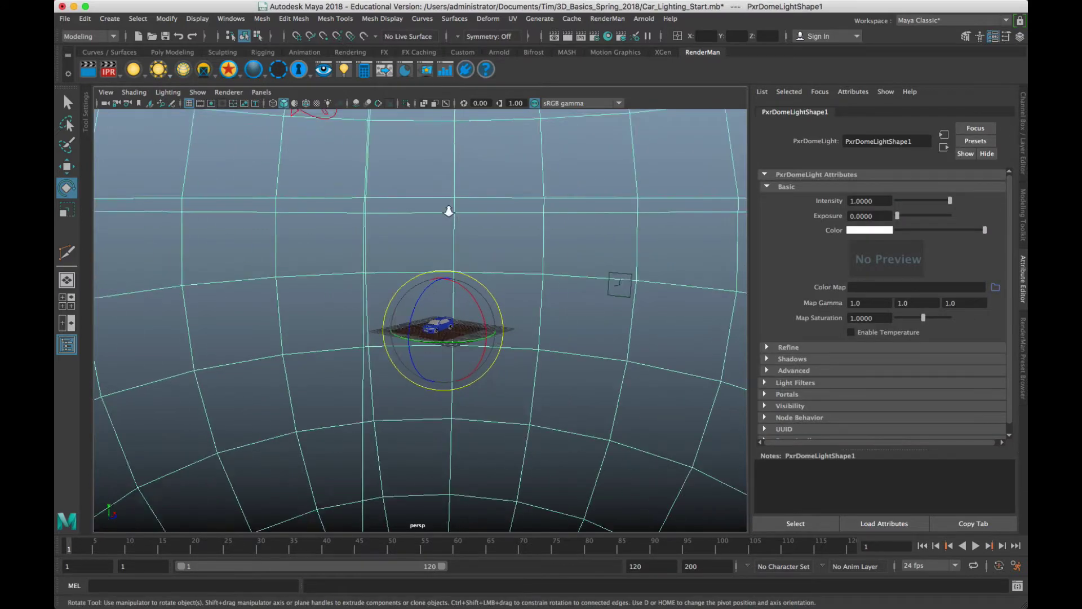
scroll(449, 212, "down", 10)
scroll(449, 212, "up", 2)
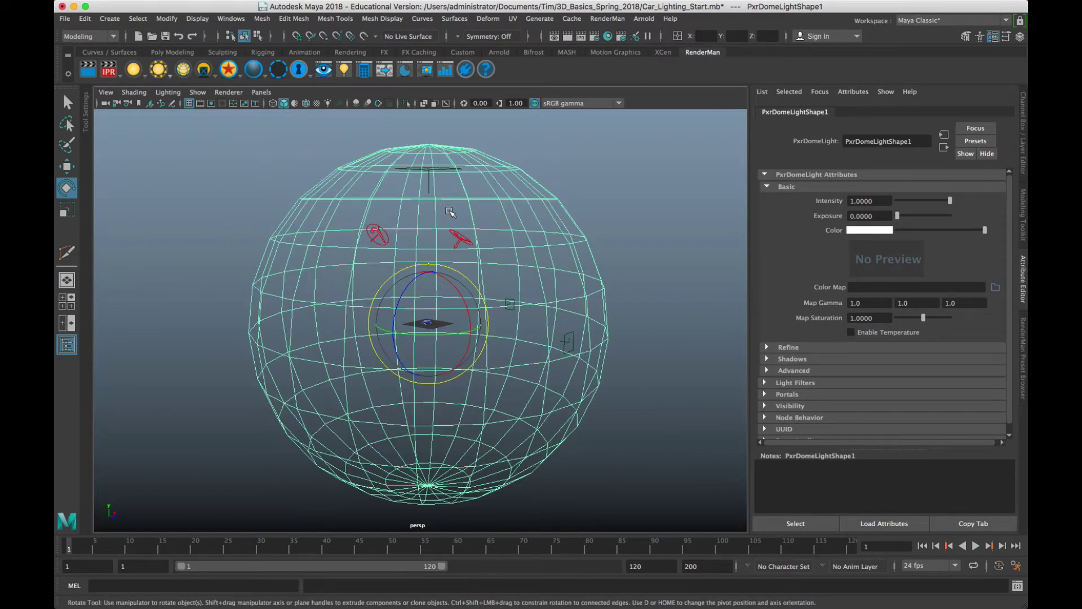
scroll(449, 212, "up", 3)
Delete the two disk lights inside the dome and discard the unsaved IPR session, leaving the dome light selected
left_click(469, 218)
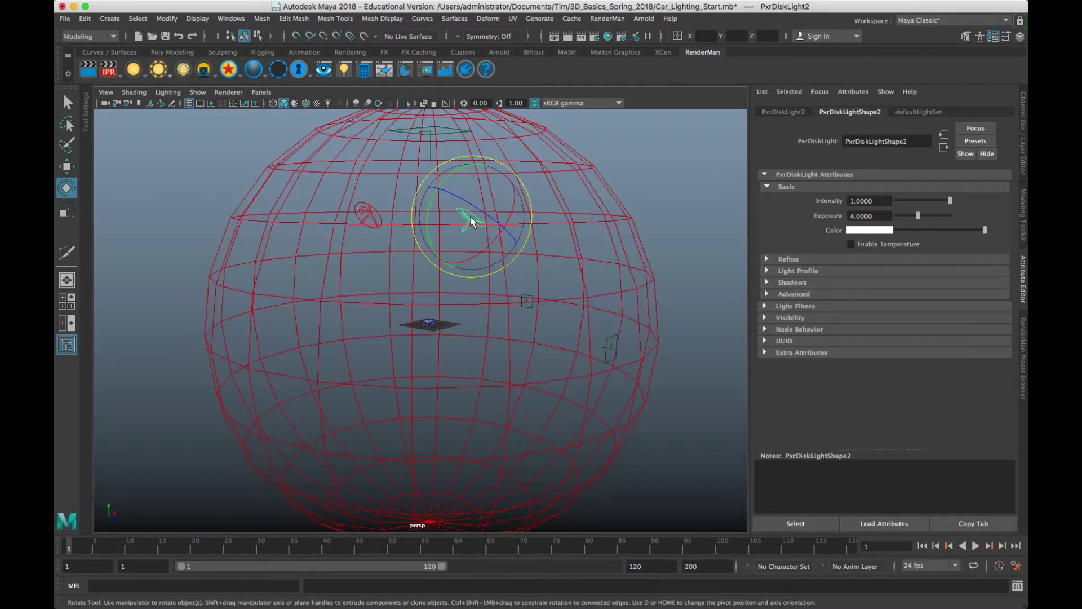
key("Delete")
key("BackSpace")
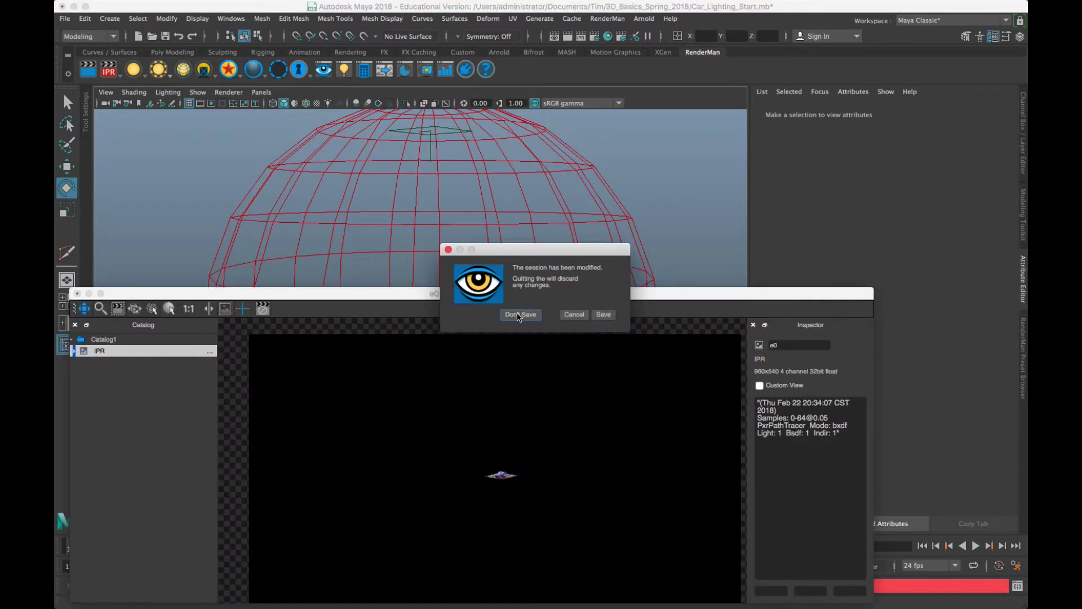
left_click(519, 316)
left_click(495, 250)
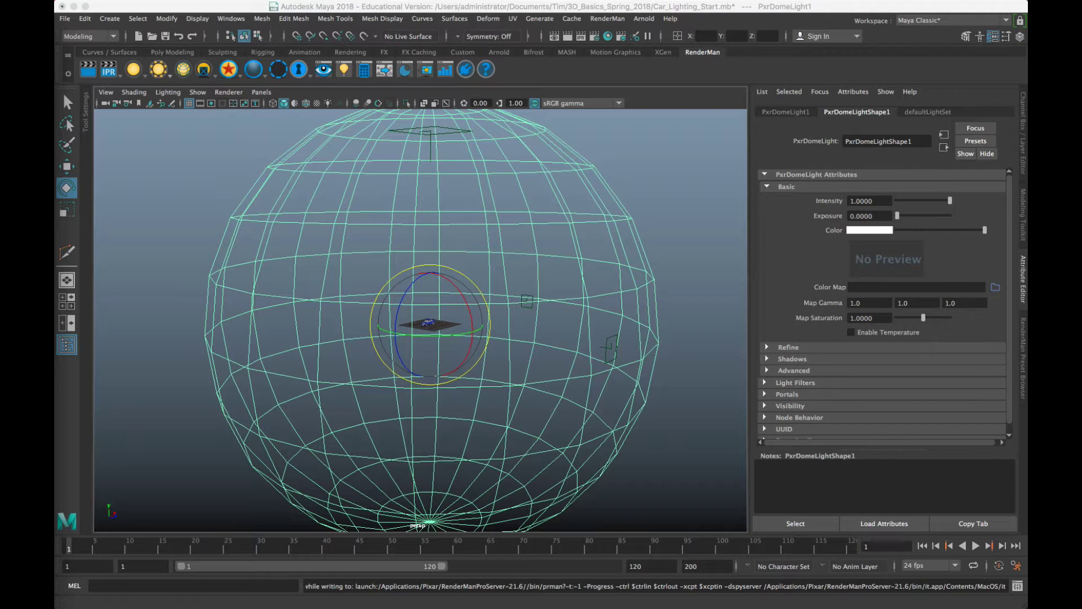
Switch to the web browser and open the Creative Commons search page at search.creativecommons.org
key("s")
key("r")
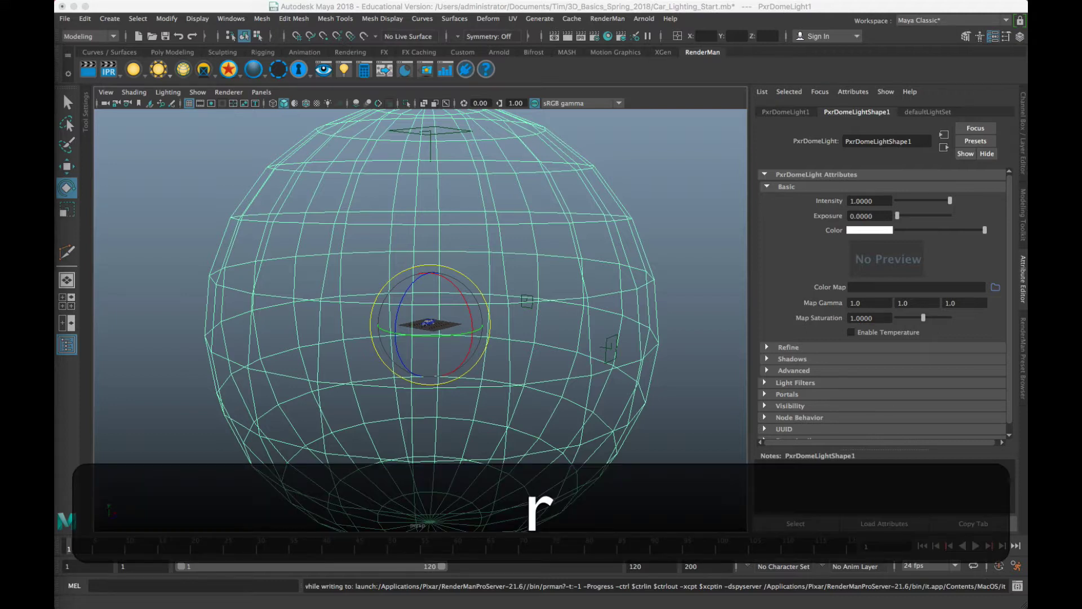
key("Return")
left_click_drag(56, 34, 677, 113)
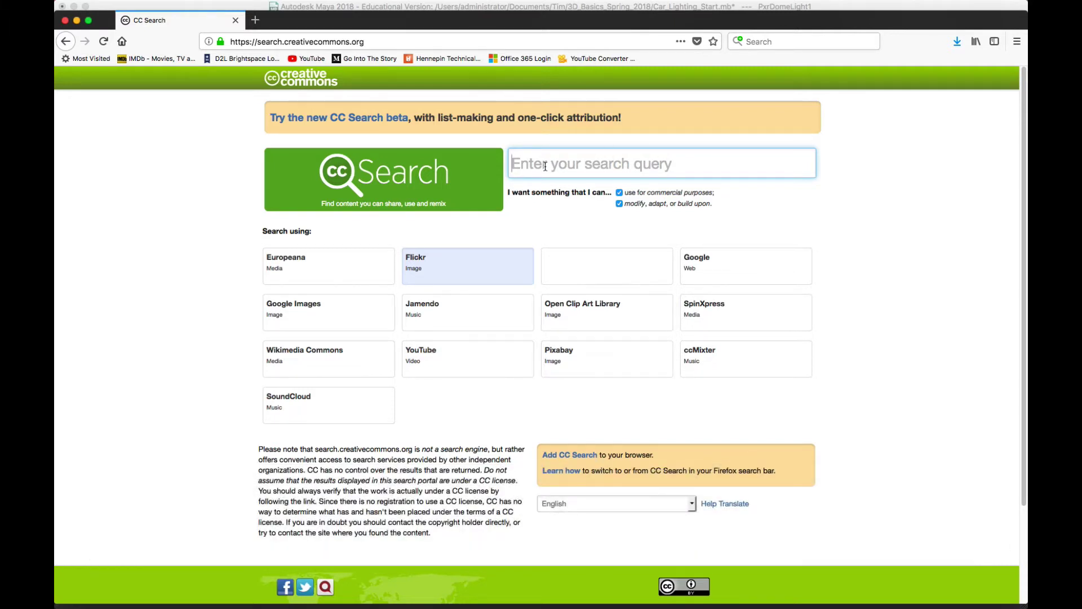
Search Flickr through CC Search for "equirectangular" images and browse the resulting panoramas
type("equi")
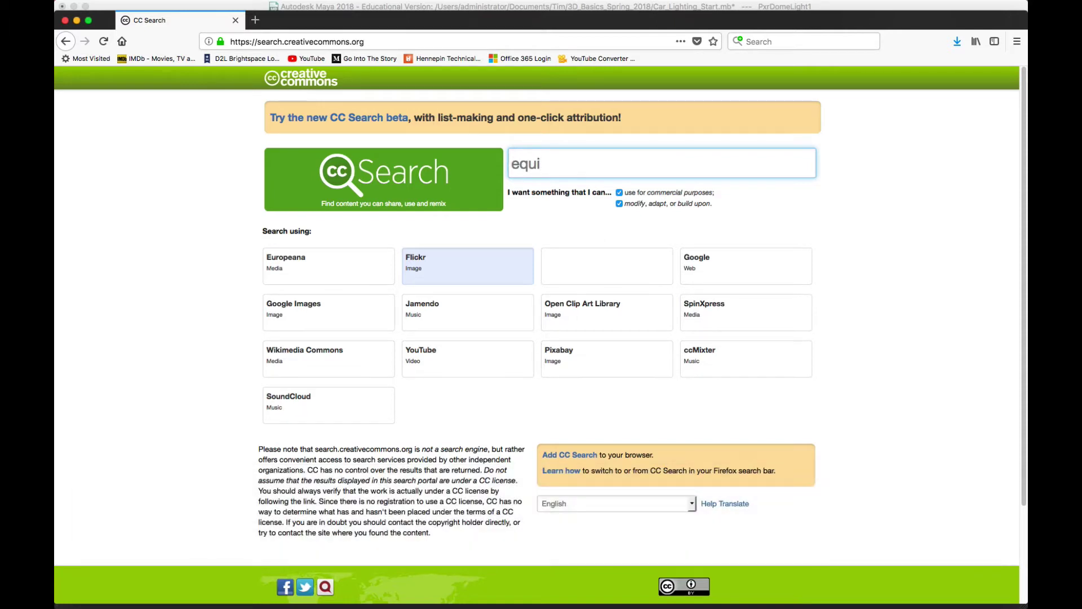
type("rectangular")
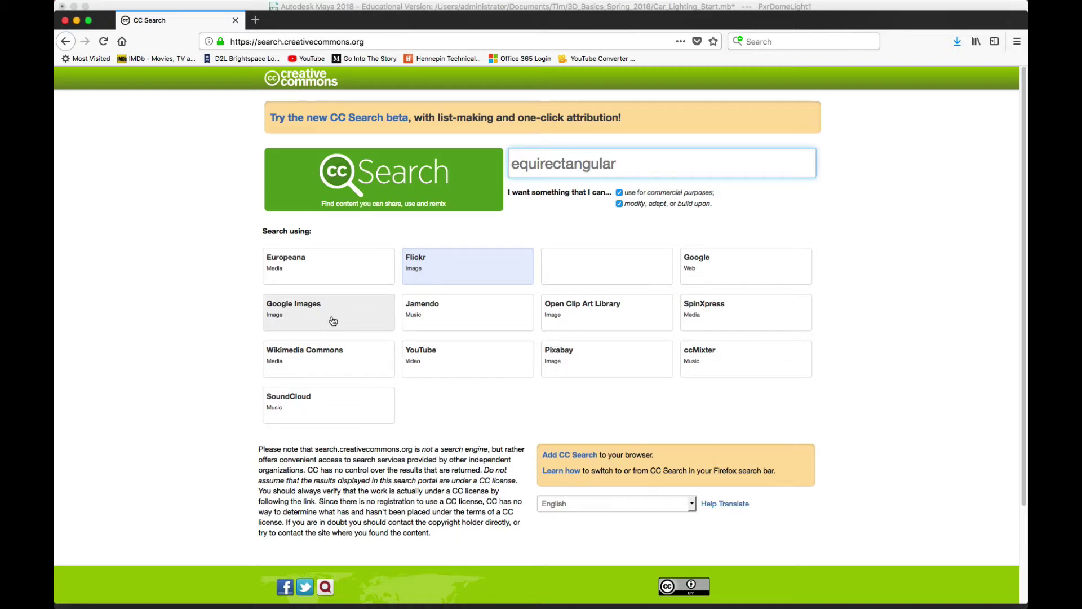
left_click(432, 266)
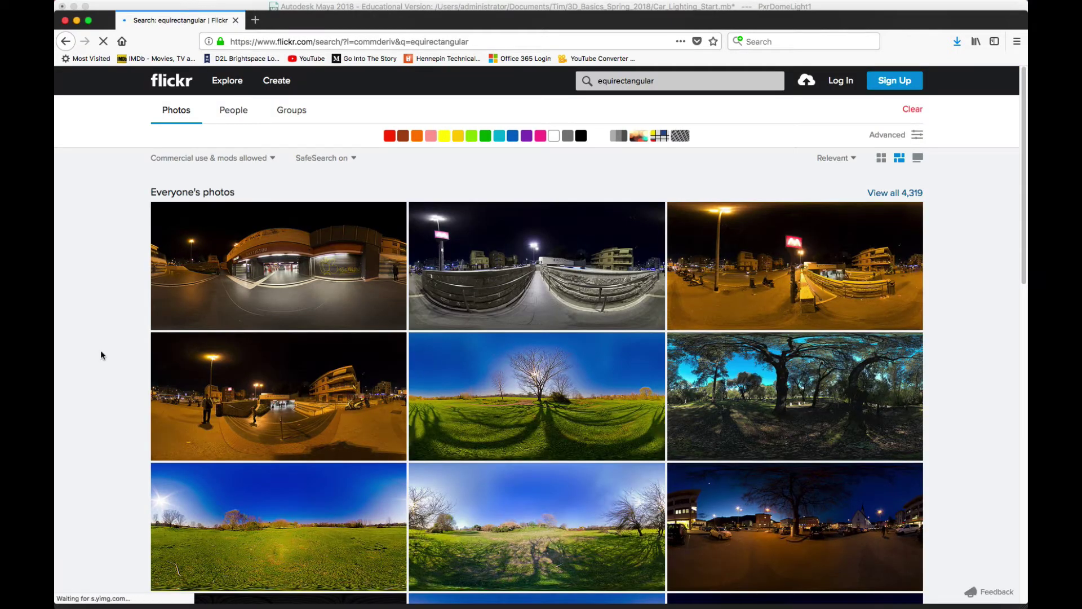
scroll(110, 344, "down", 5)
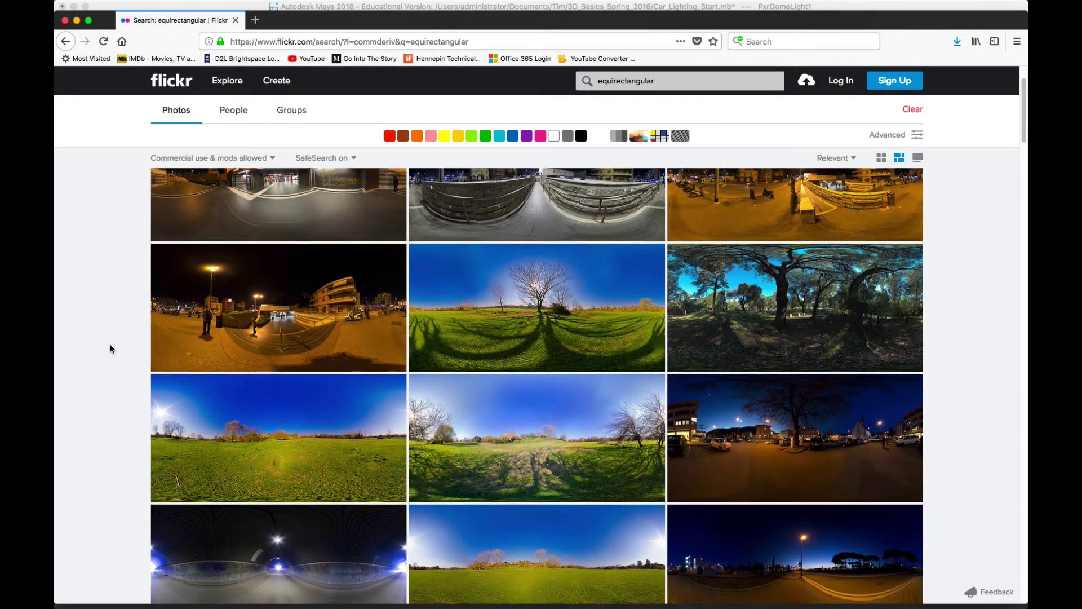
scroll(115, 342, "down", 3)
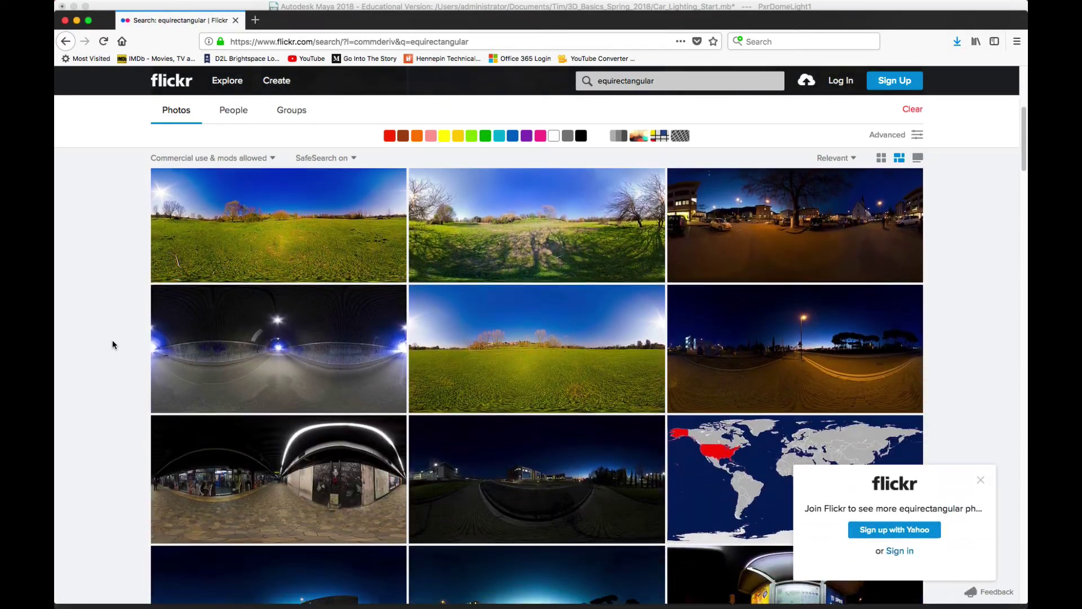
Browse further through the equirectangular results, open the "across the street" desert panorama, and look around inside it
scroll(112, 345, "down", 4)
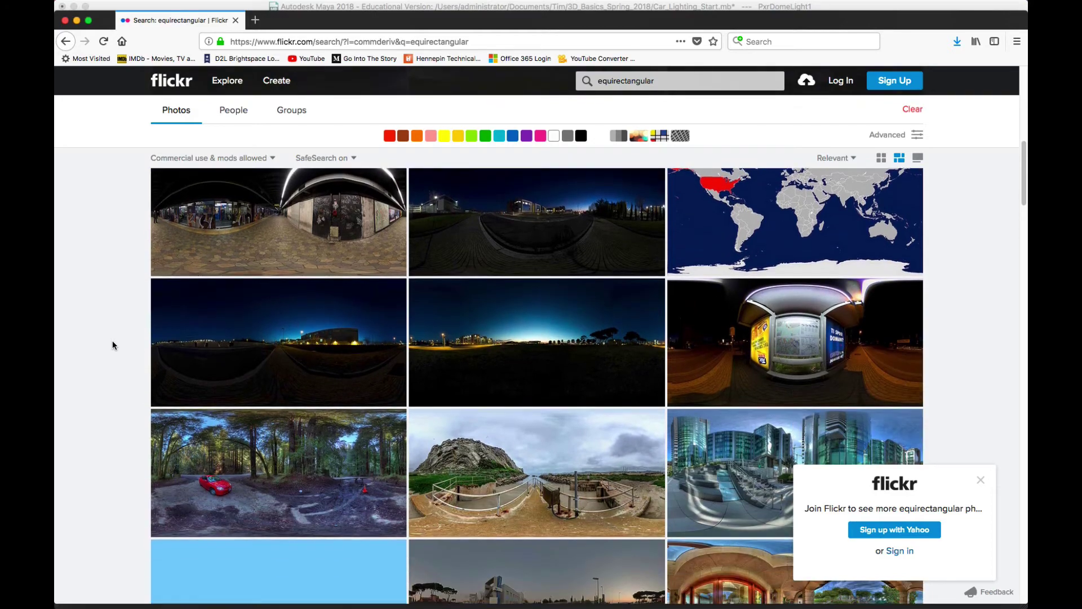
scroll(113, 345, "down", 3)
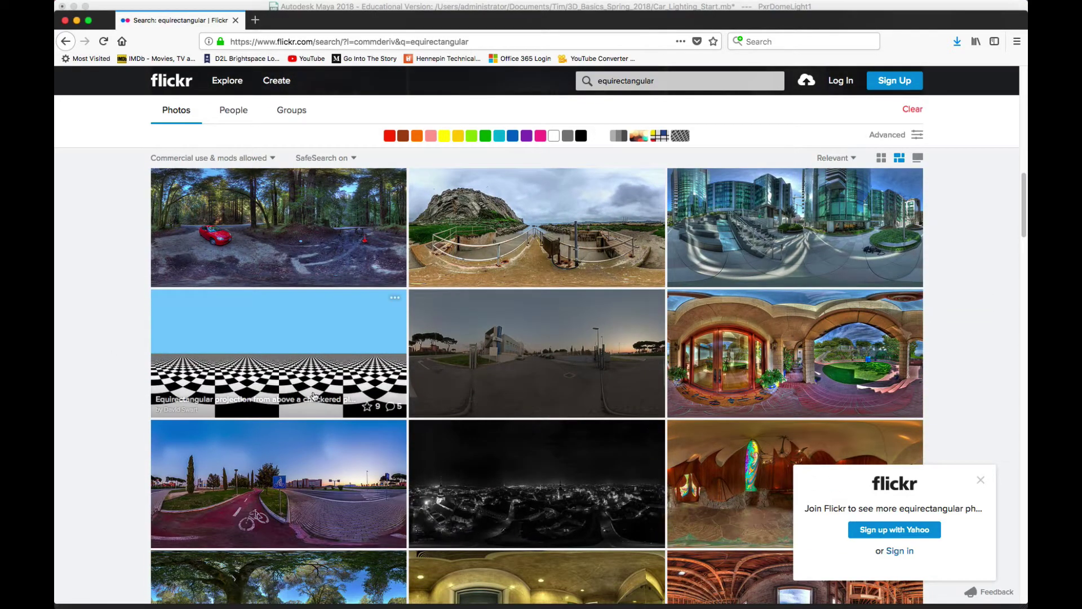
scroll(500, 408, "down", 2)
scroll(500, 408, "down", 1)
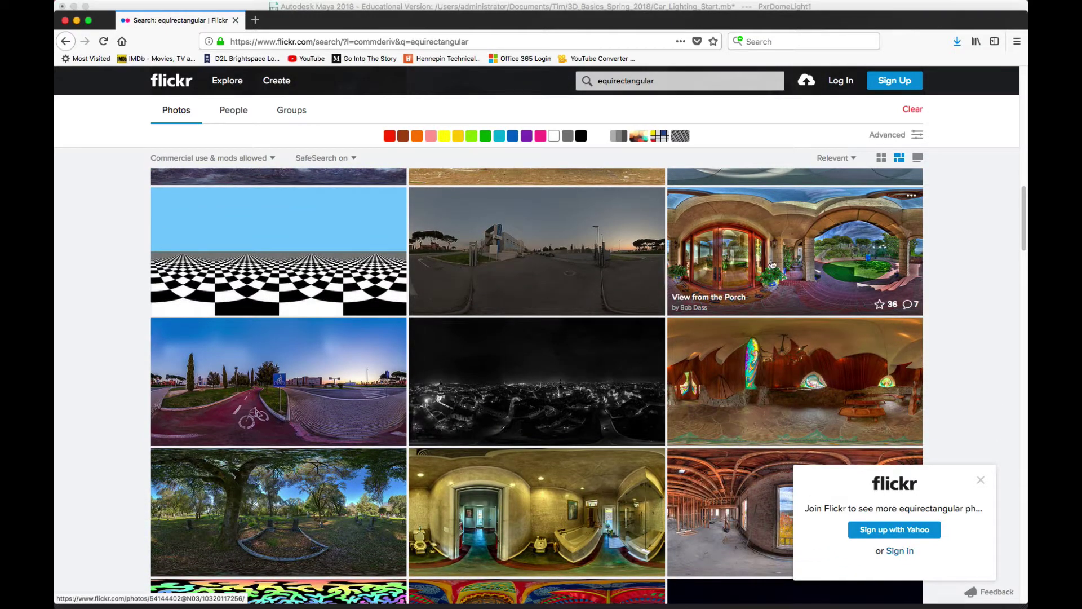
scroll(609, 304, "down", 5)
scroll(595, 310, "down", 1)
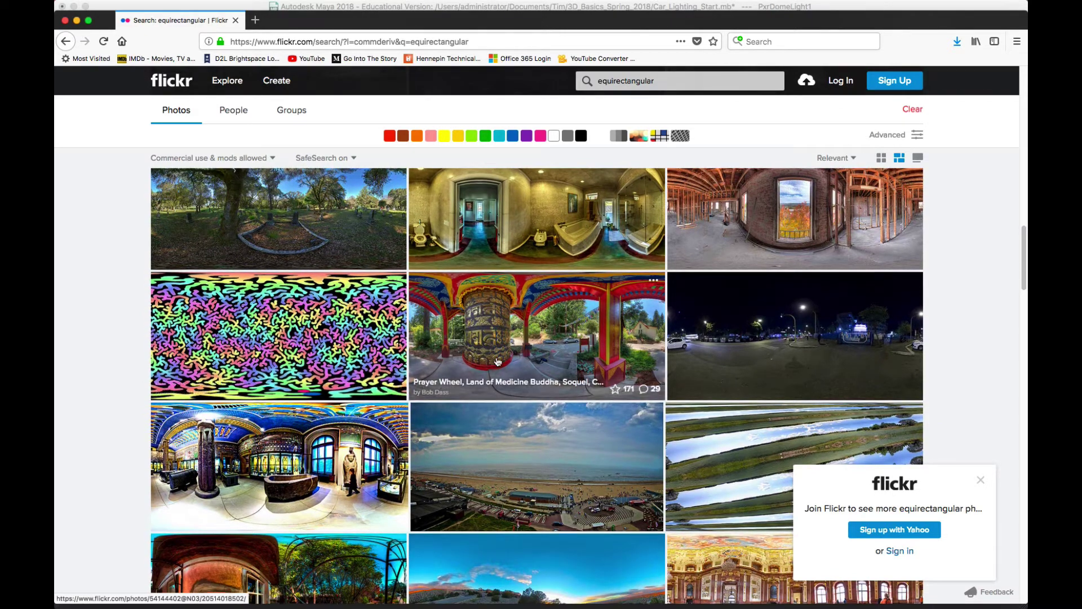
scroll(516, 349, "down", 6)
scroll(515, 359, "down", 1)
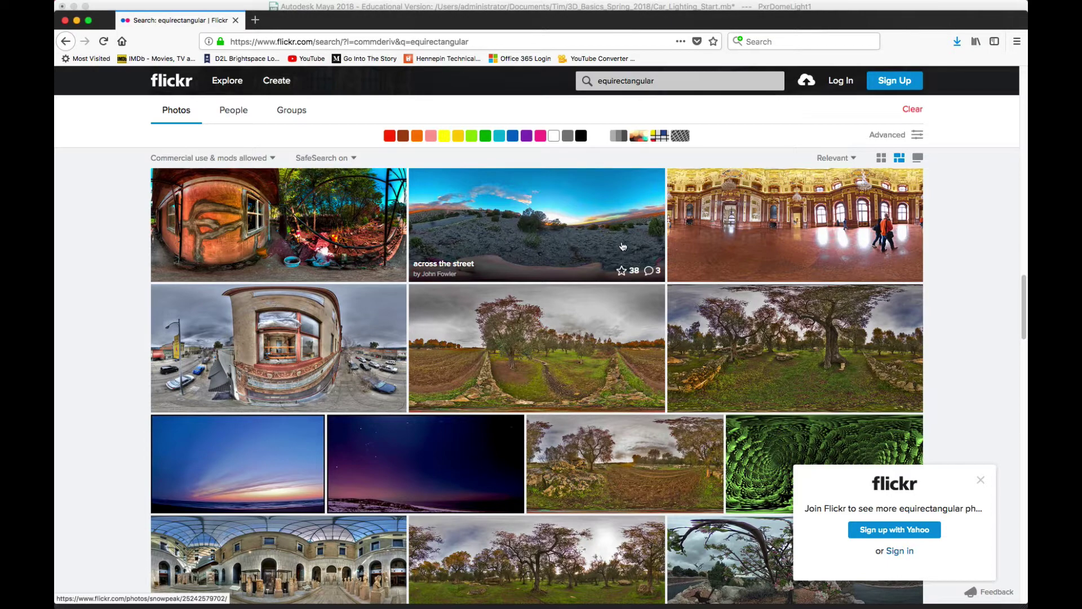
left_click(533, 228)
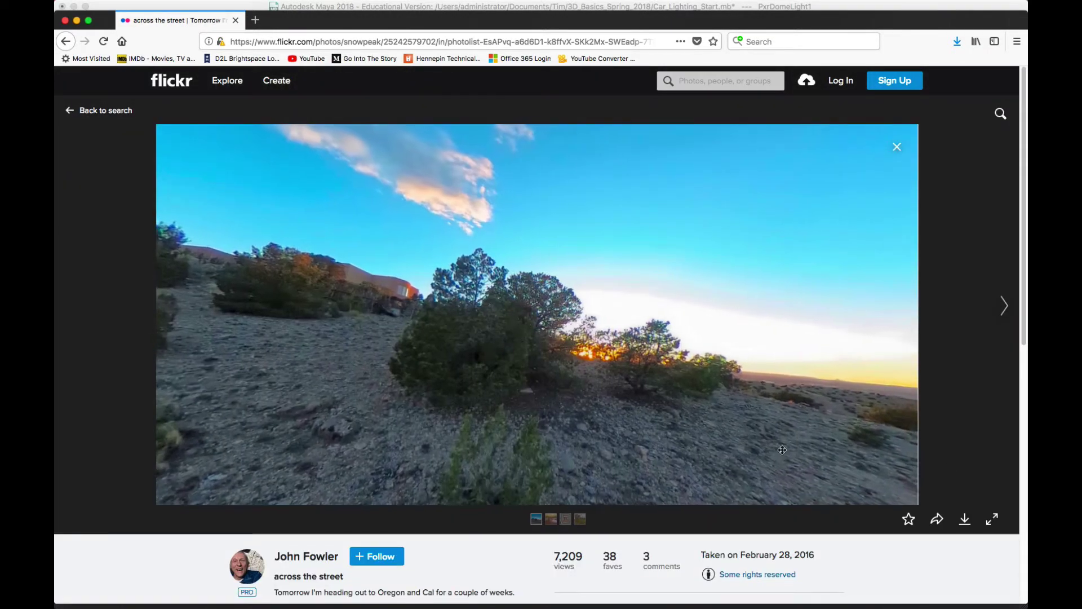
left_click_drag(726, 369, 647, 399)
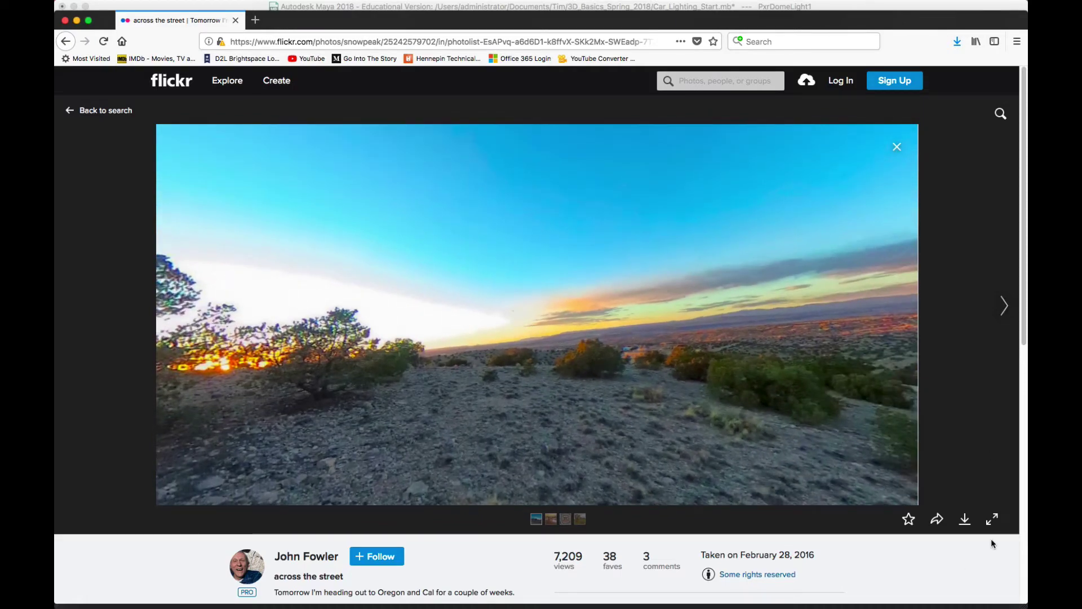
Download the desert panorama in its original size (5376 × 2688) and save the JPG file
left_click(965, 519)
left_click(945, 477)
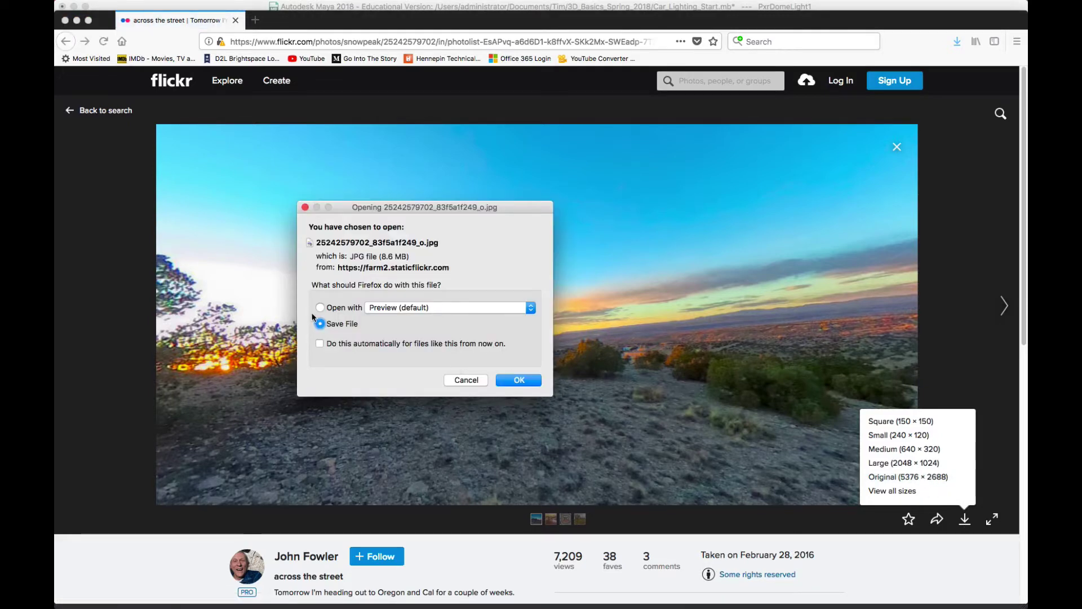
left_click(513, 381)
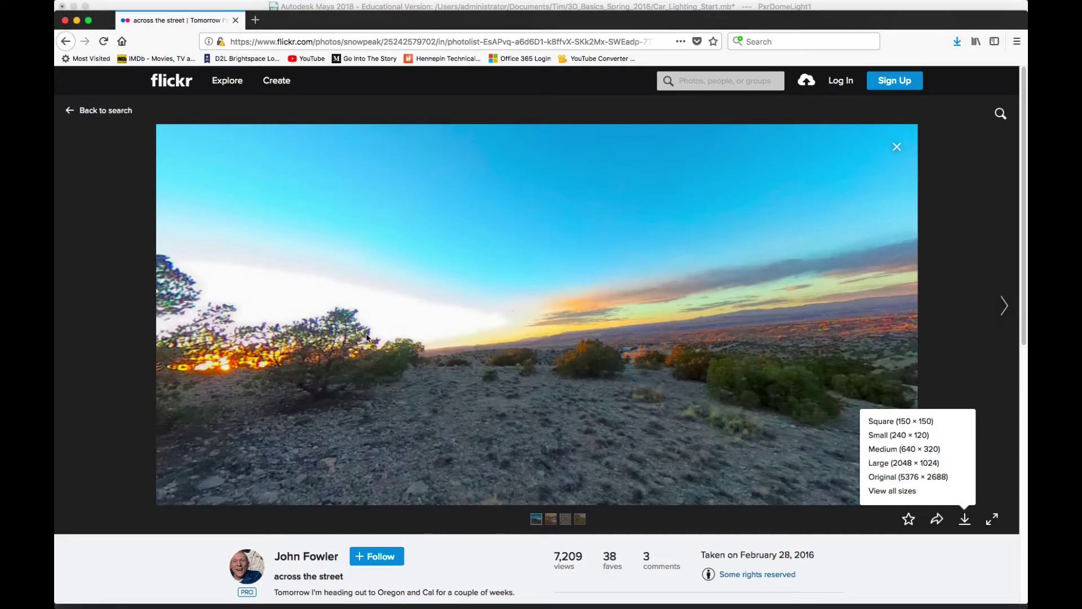
Switch to Finder, arrange its windows, and rename the downloaded panorama on the Desktop as Equi_Desert.jpg
key("super+Tab")
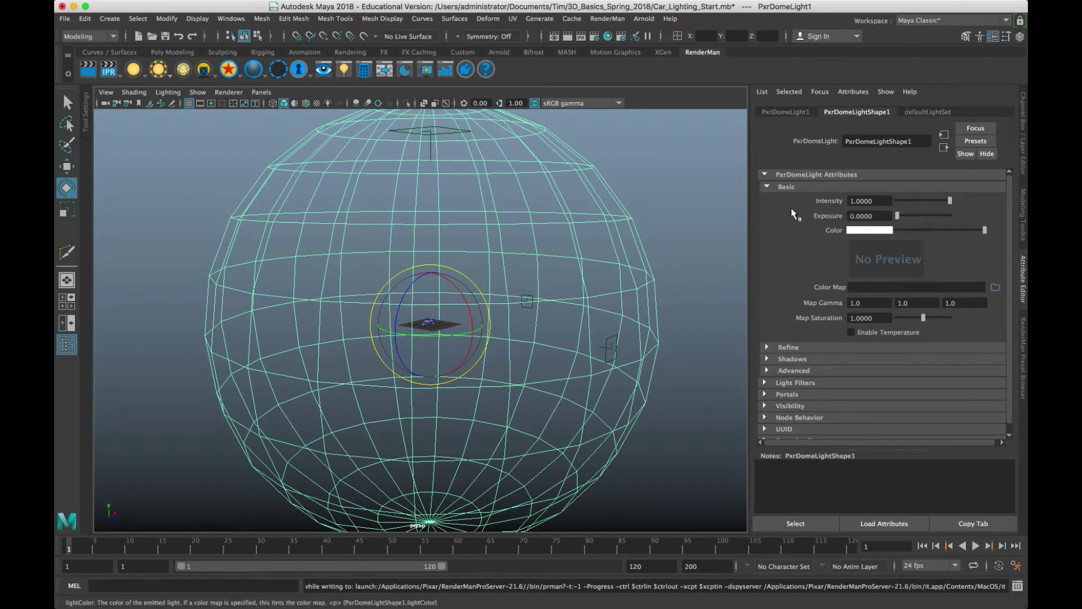
key("super+Tab")
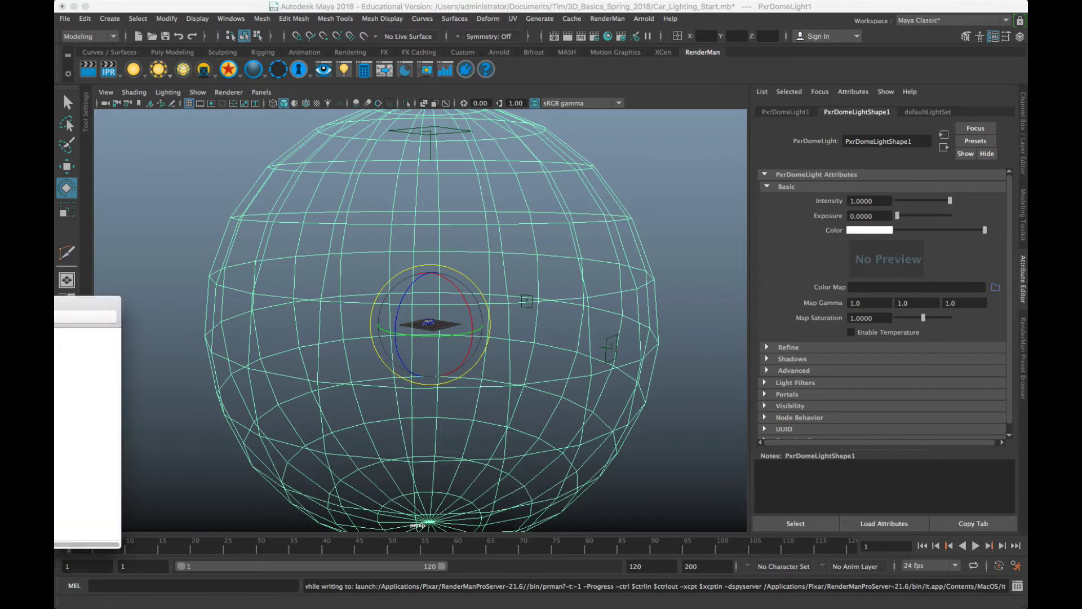
left_click_drag(473, 4, 525, 43)
left_click(505, 398)
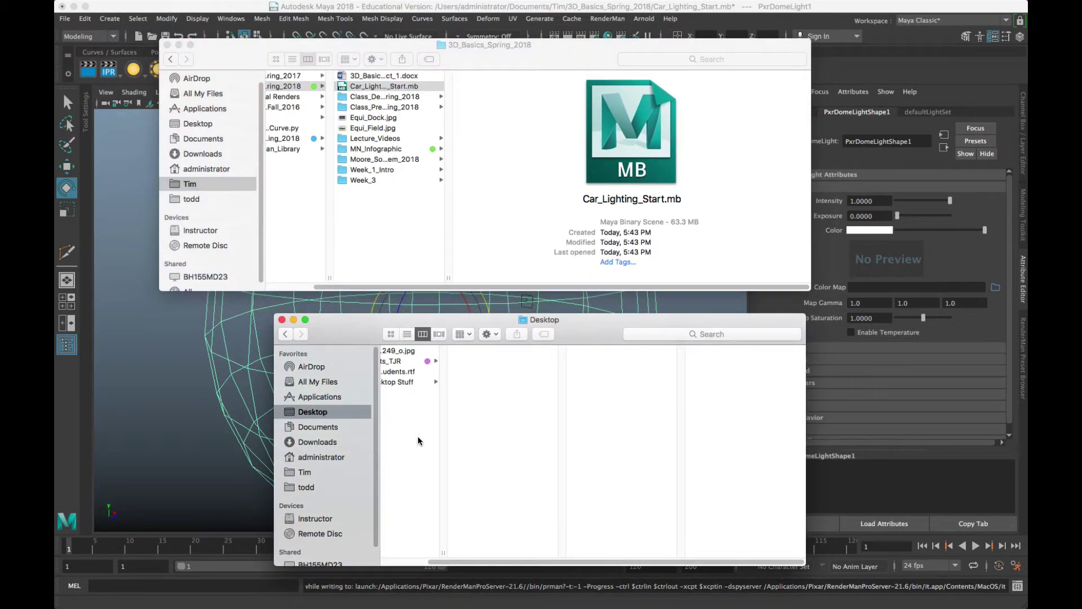
scroll(425, 428, "left", 2)
left_click(422, 351)
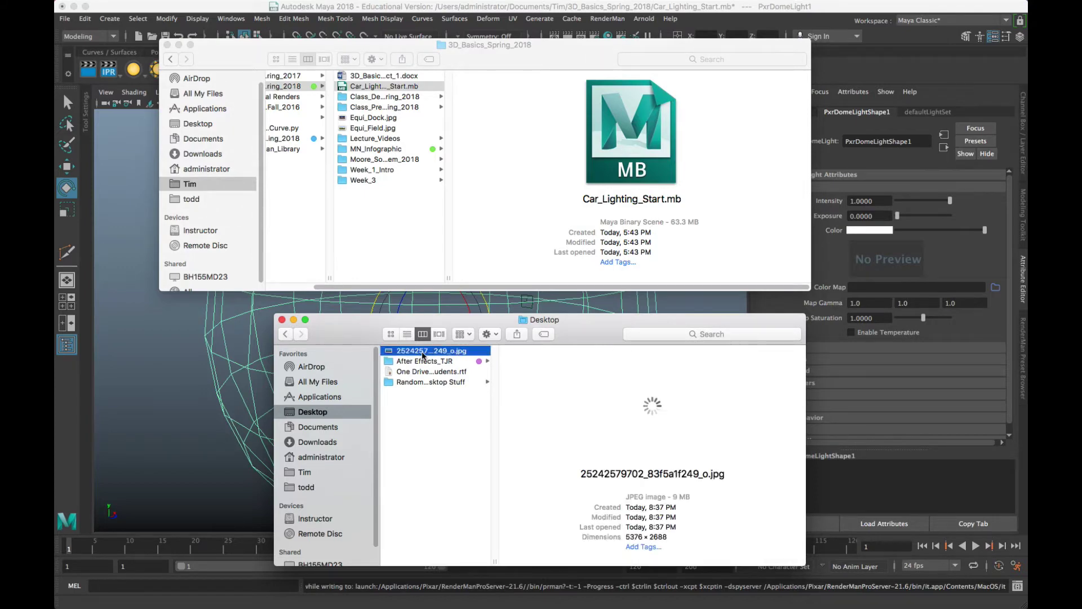
key("Return")
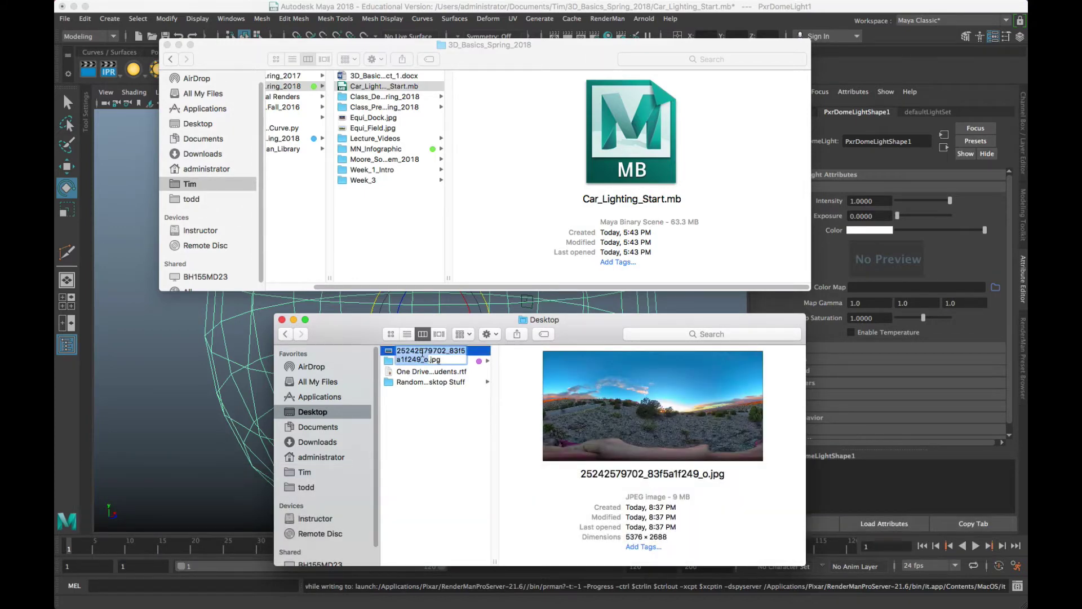
type("Equi_")
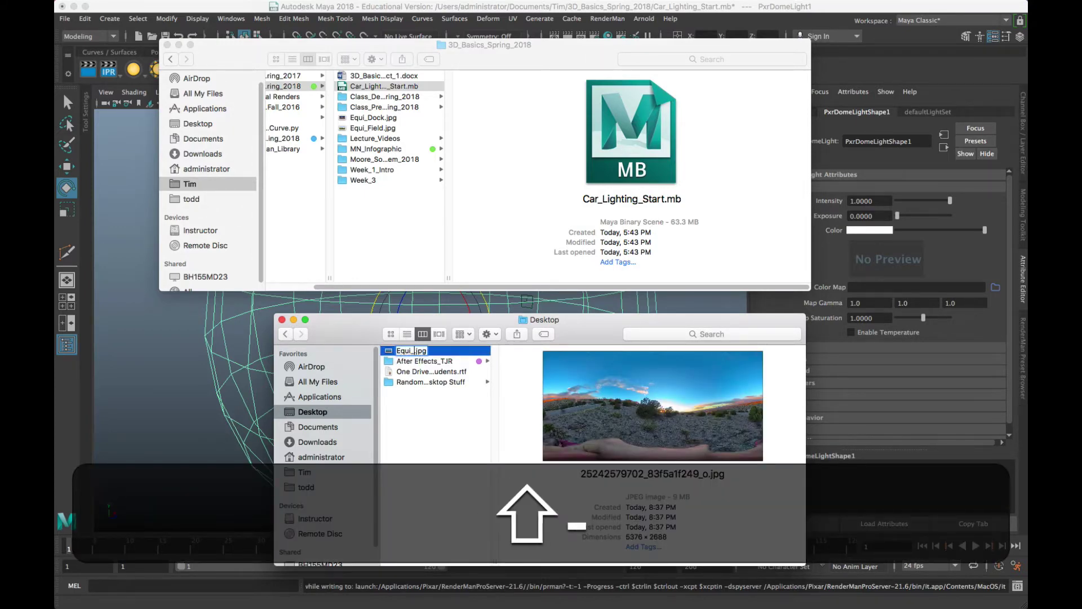
type("Desert")
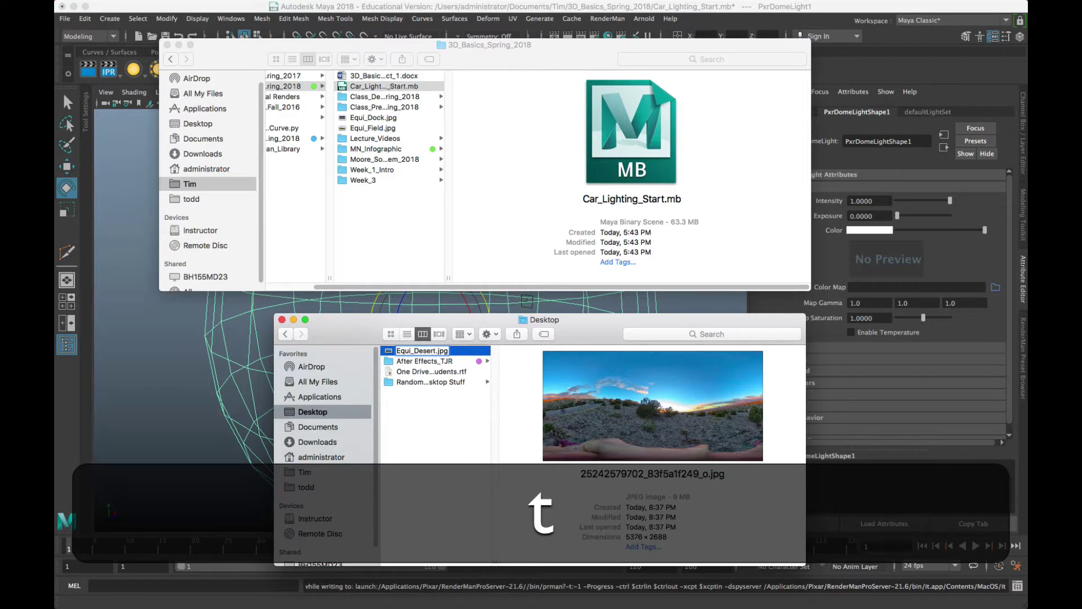
left_click(390, 361)
Move Equi_Desert.jpg from the Desktop into the 3D_Basics_Spring_2018 folder and close both Finder windows
left_click(390, 365)
left_click_drag(390, 364, 386, 232)
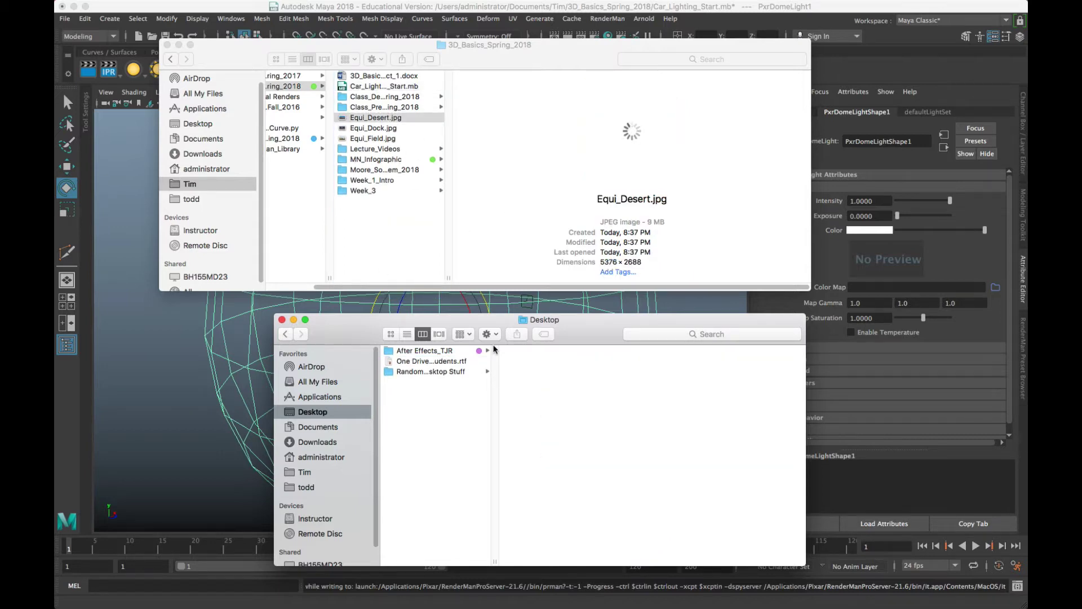
left_click(167, 45)
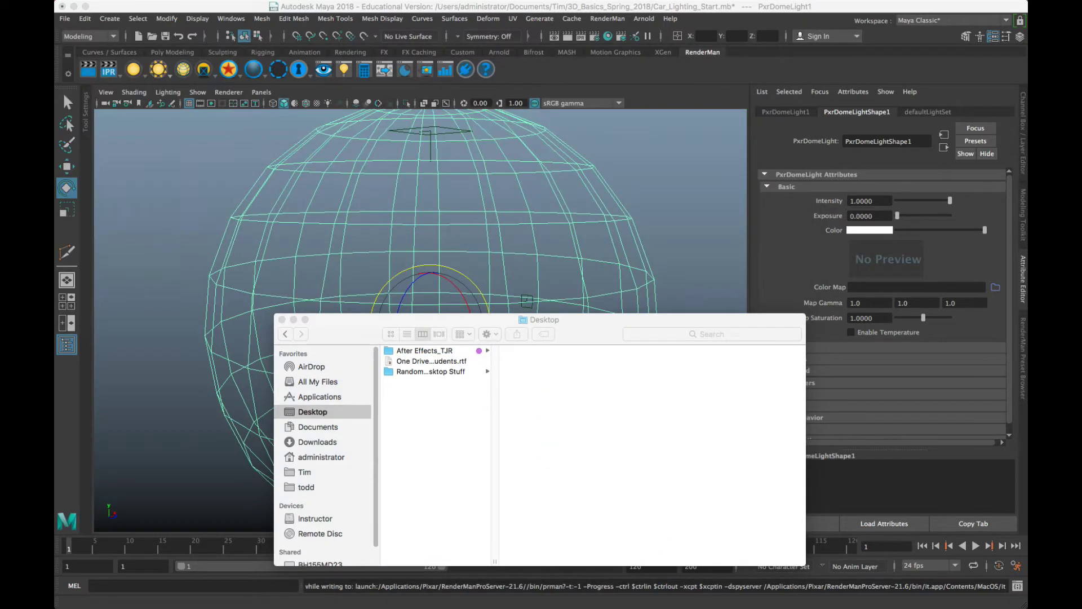
left_click(282, 320)
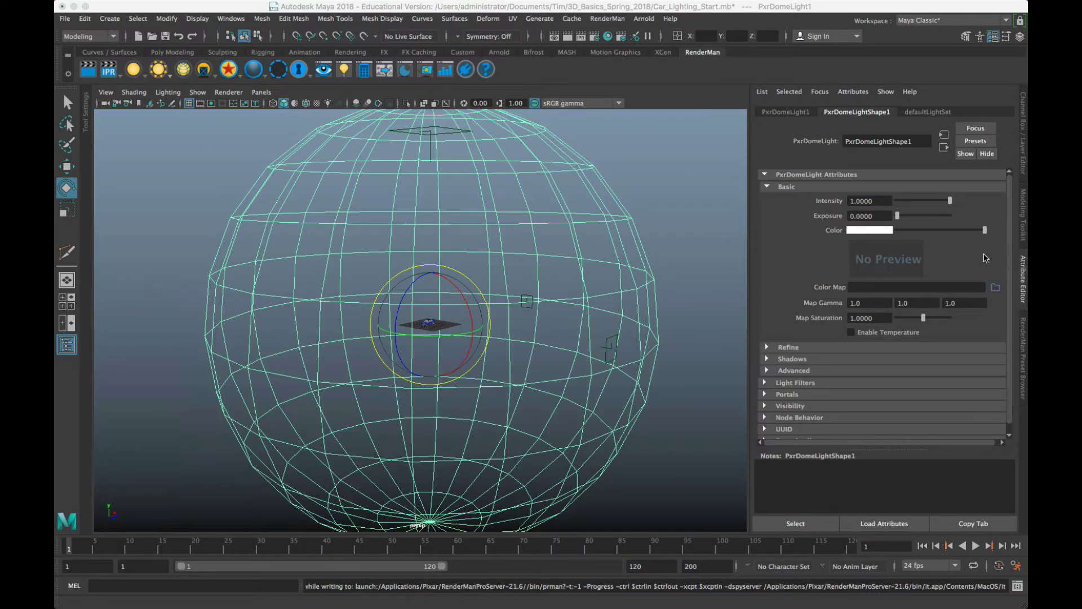
Back in Maya, load Equi_Desert.jpg from the 3D_Basics_Spring_2018 folder as the dome light's color map
left_click(984, 254)
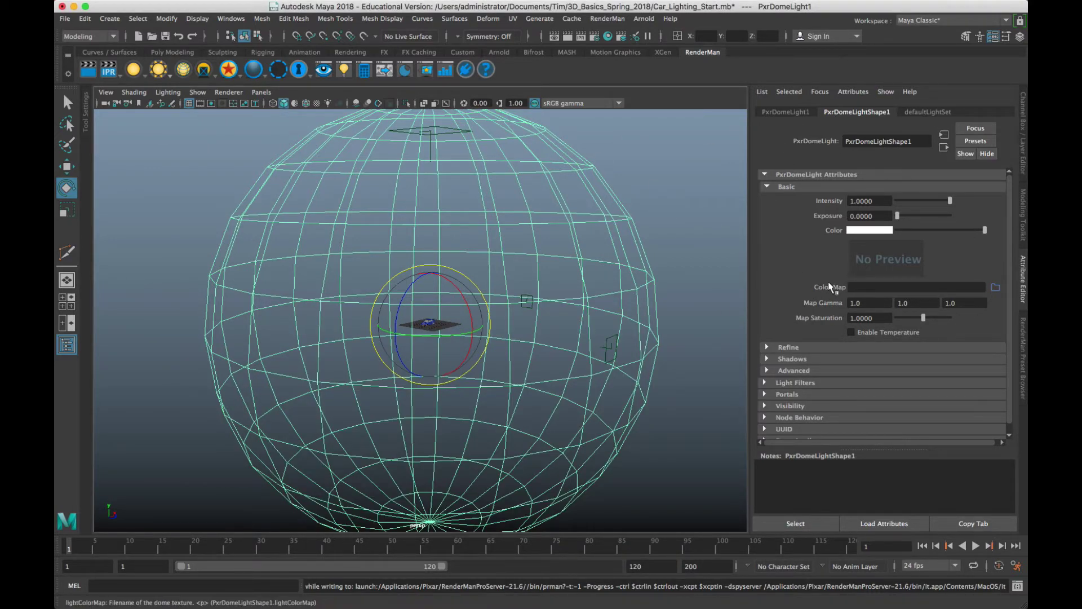
left_click(996, 286)
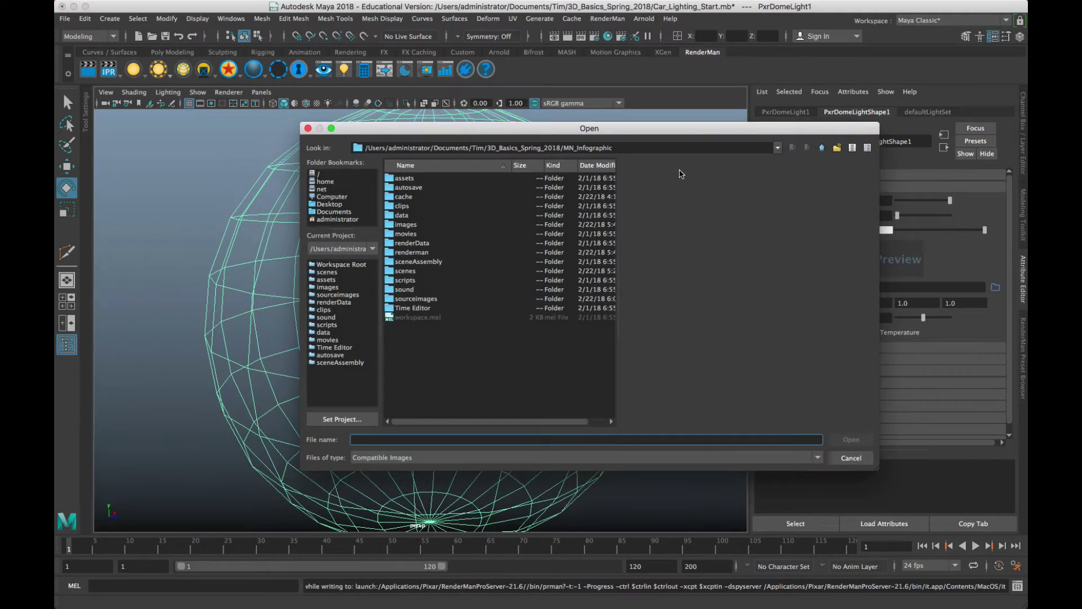
left_click(819, 149)
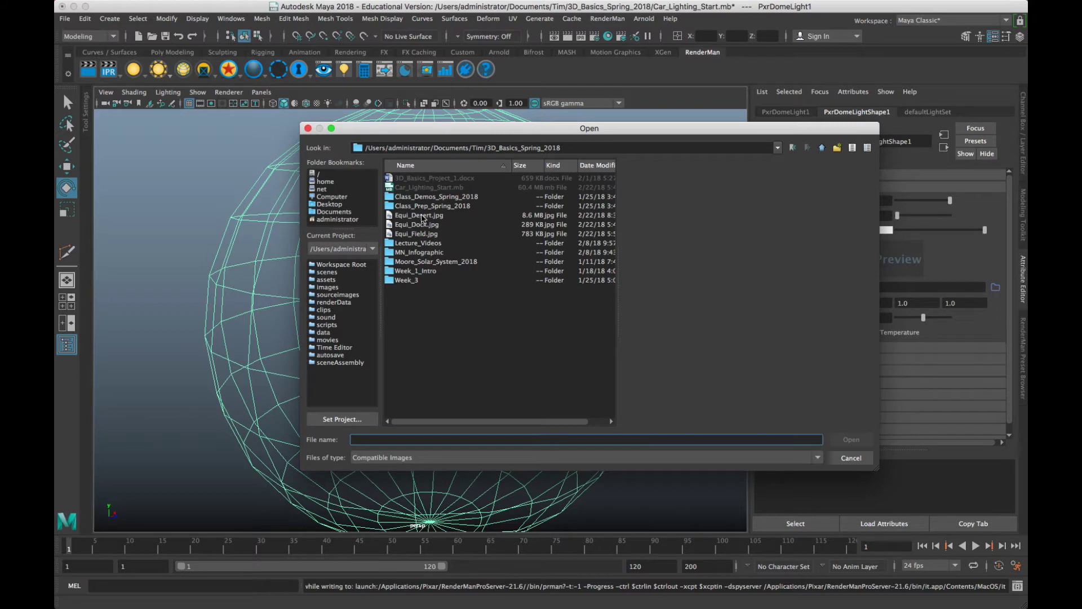
left_click(445, 214)
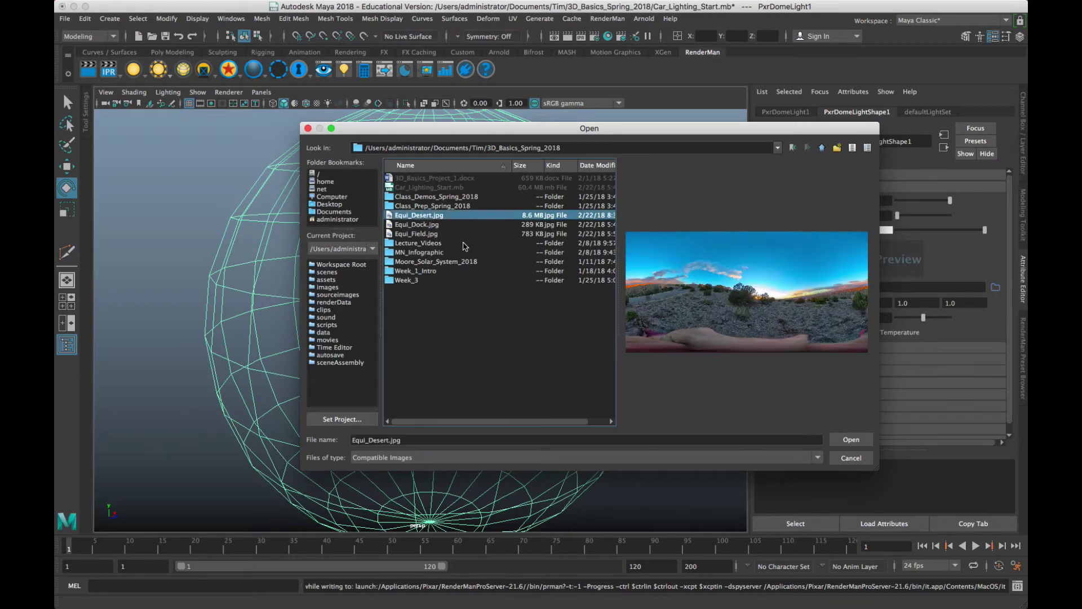
left_click(852, 439)
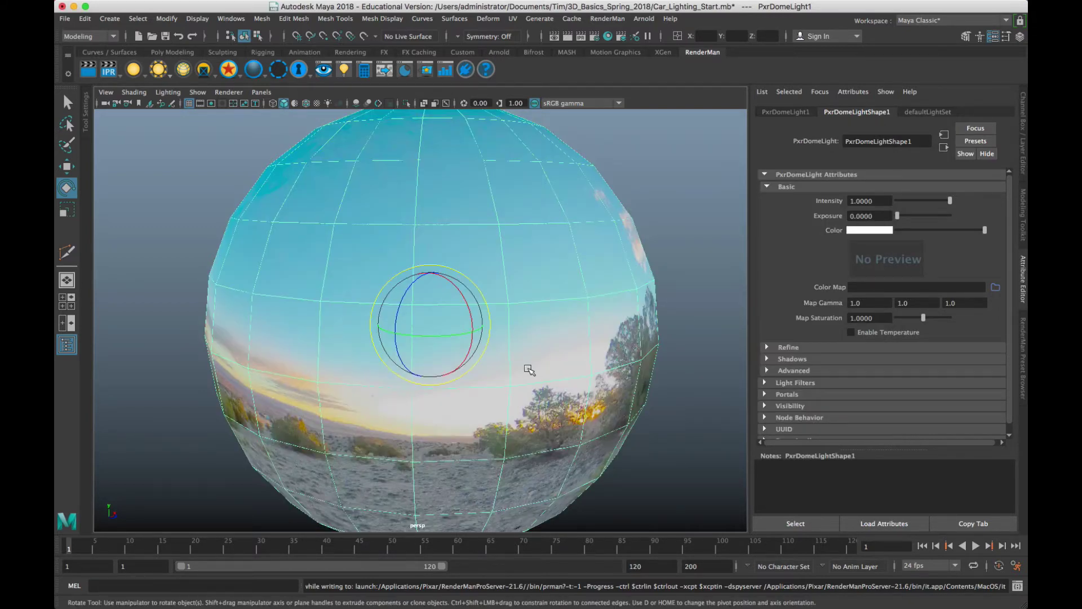
Start an IPR render of the car inside the dome from a front three-quarter view, keeping the car visible above the render window
scroll(483, 364, "up", 10)
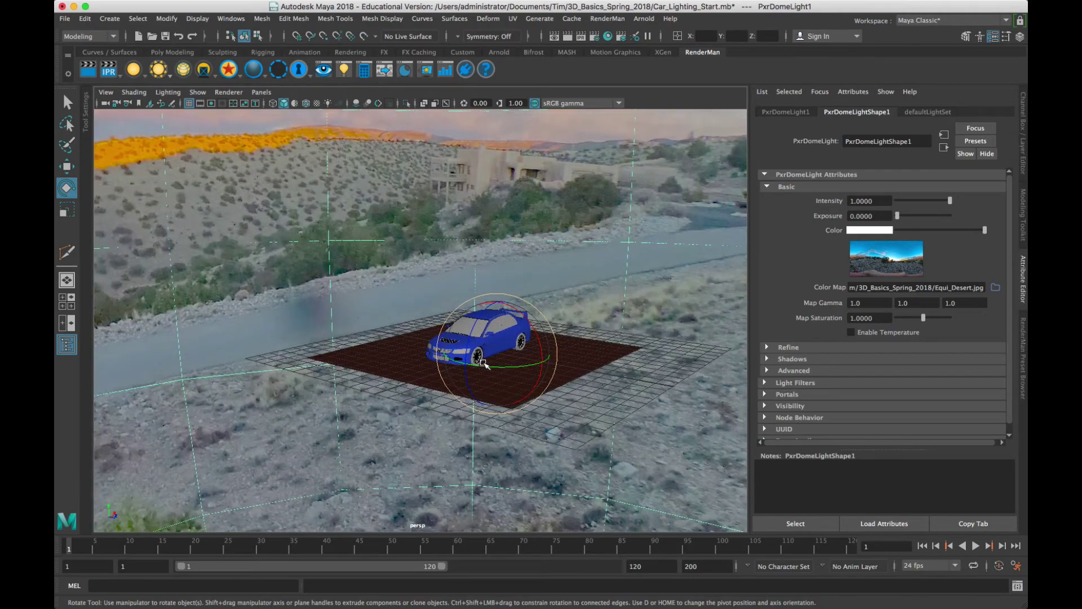
scroll(484, 364, "up", 3)
left_click_drag(479, 412, 397, 319, "alt")
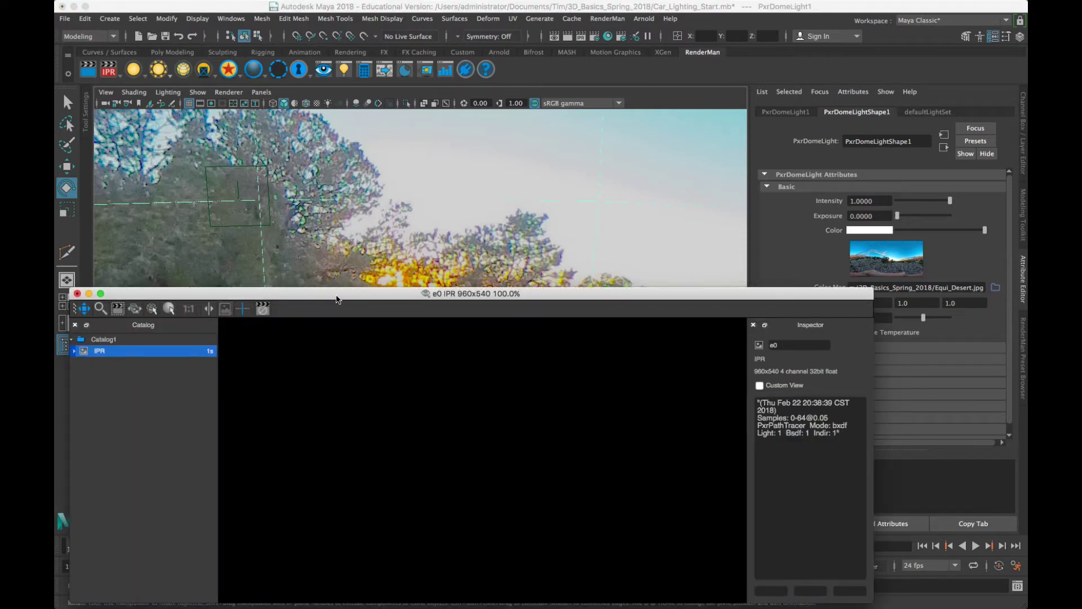
left_click_drag(346, 301, 445, 391)
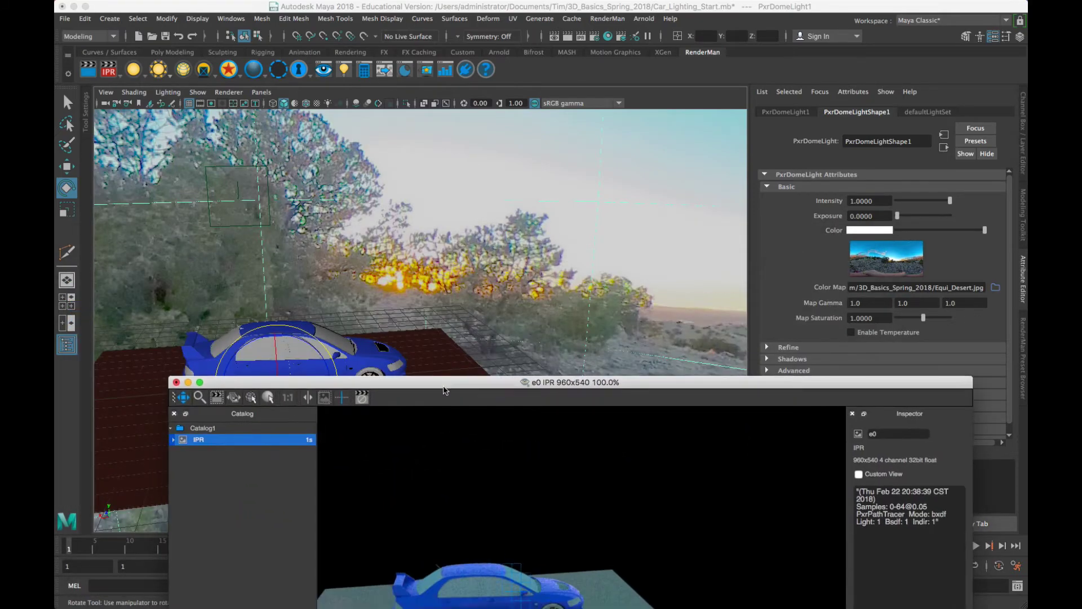
left_click_drag(495, 353, 451, 310, "alt")
key("alt+super+Tab")
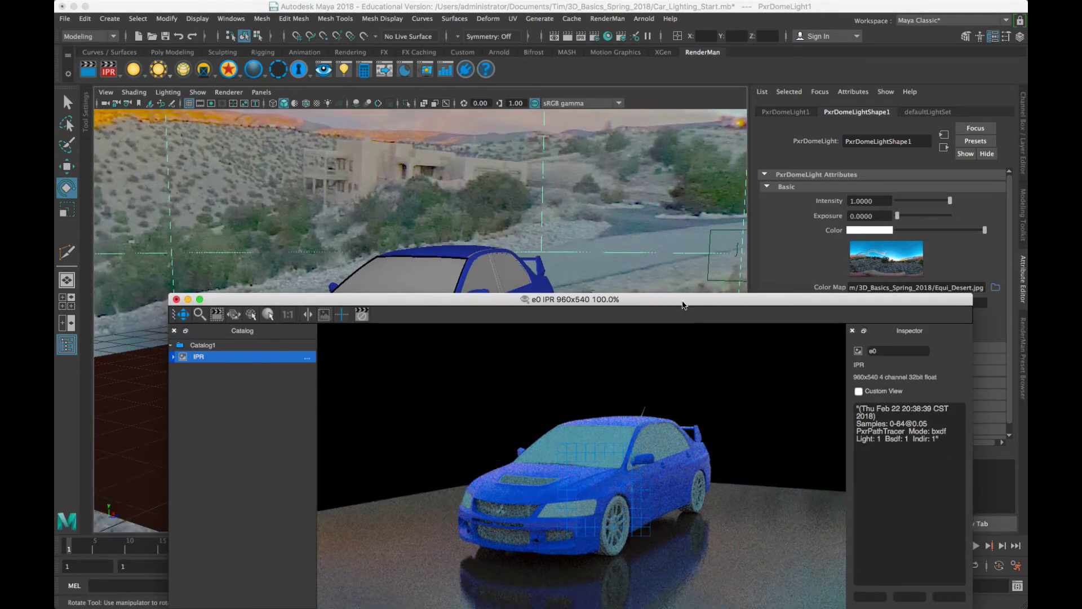
left_click_drag(681, 299, 613, 304)
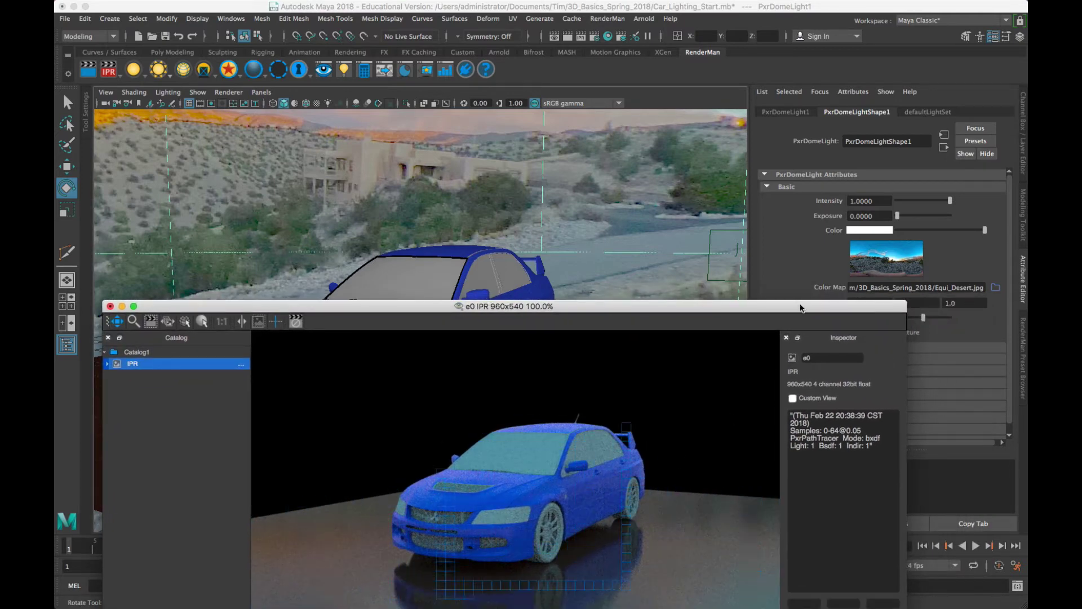
left_click_drag(723, 311, 704, 391)
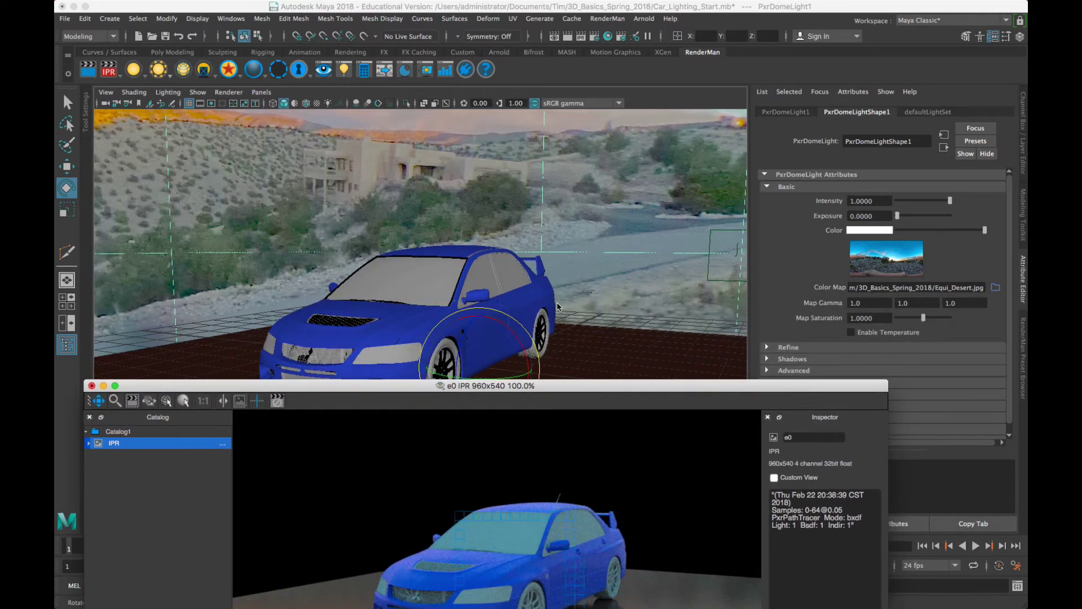
Rotate the dome light horizontally so the sunset sky sits behind the car, and set its exposure to 1
left_click_drag(524, 378, 558, 270)
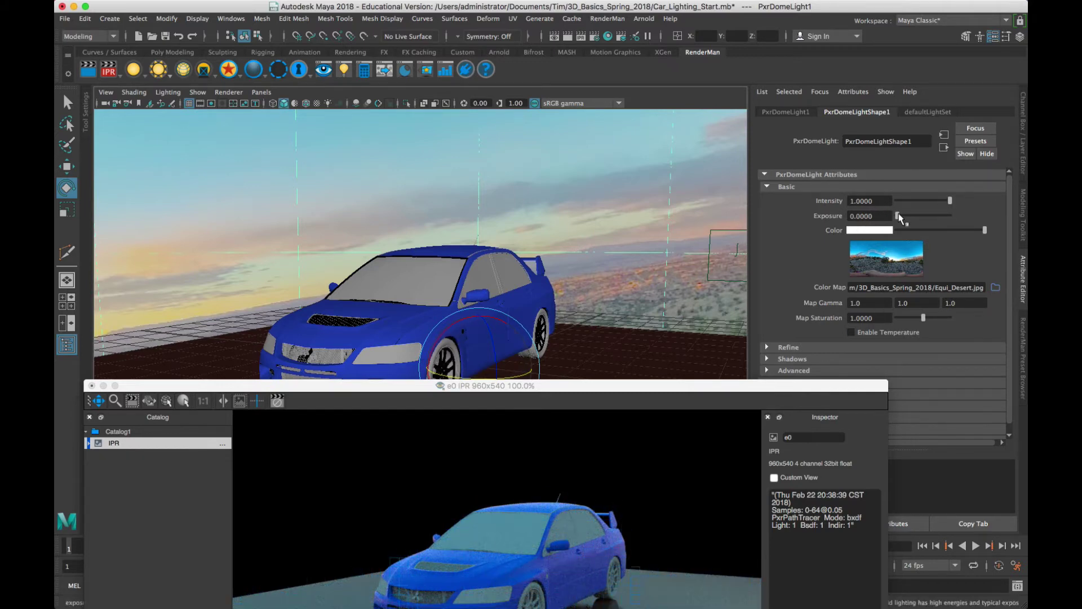
left_click_drag(898, 215, 899, 216)
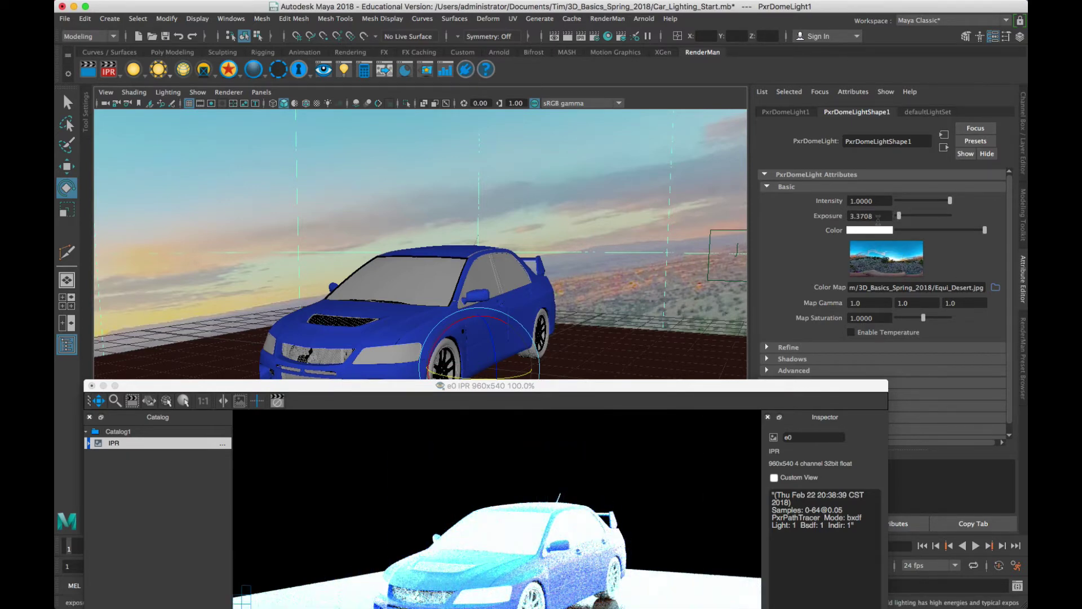
left_click_drag(882, 216, 647, 226)
type("1")
key("Return")
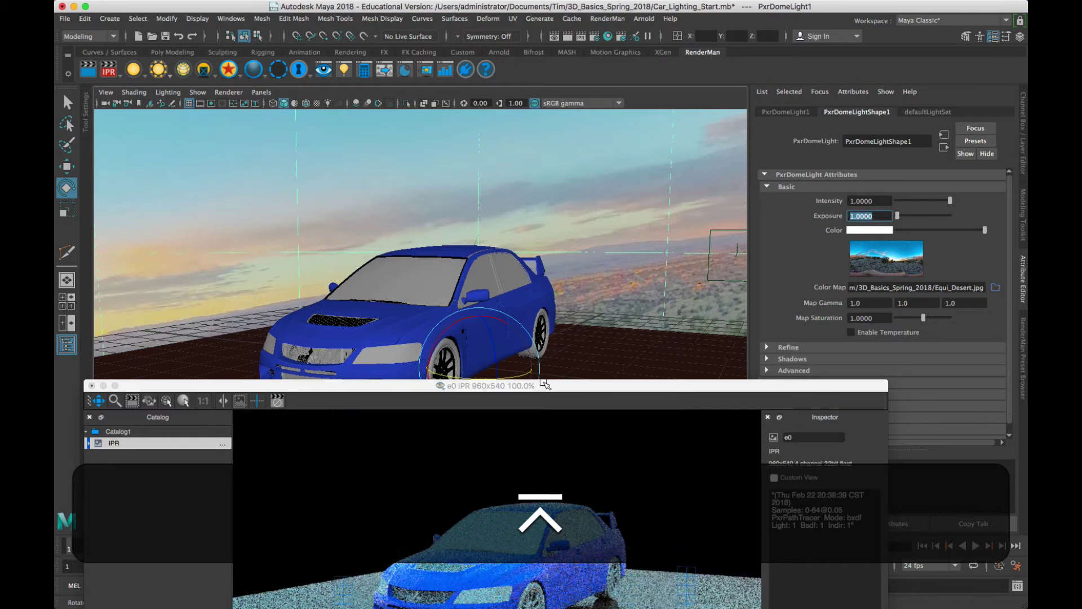
Tint the dome light pale orange with a saturation of about 0.5, and shift its color to a pale pink while checking the IPR render
left_click(873, 230)
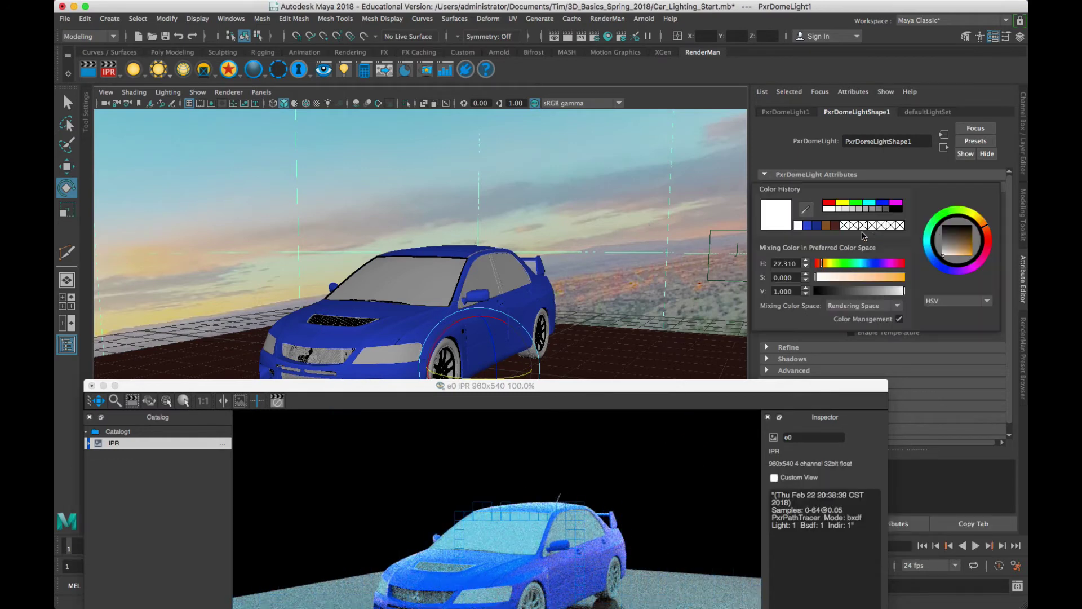
left_click_drag(834, 280, 860, 279)
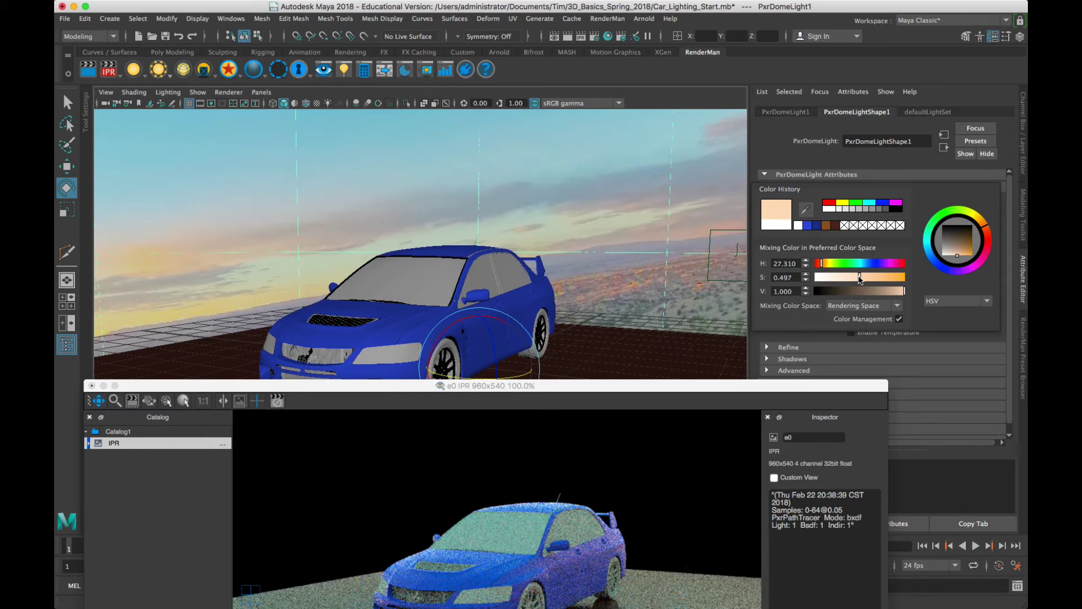
left_click_drag(545, 386, 579, 393)
left_click(876, 232)
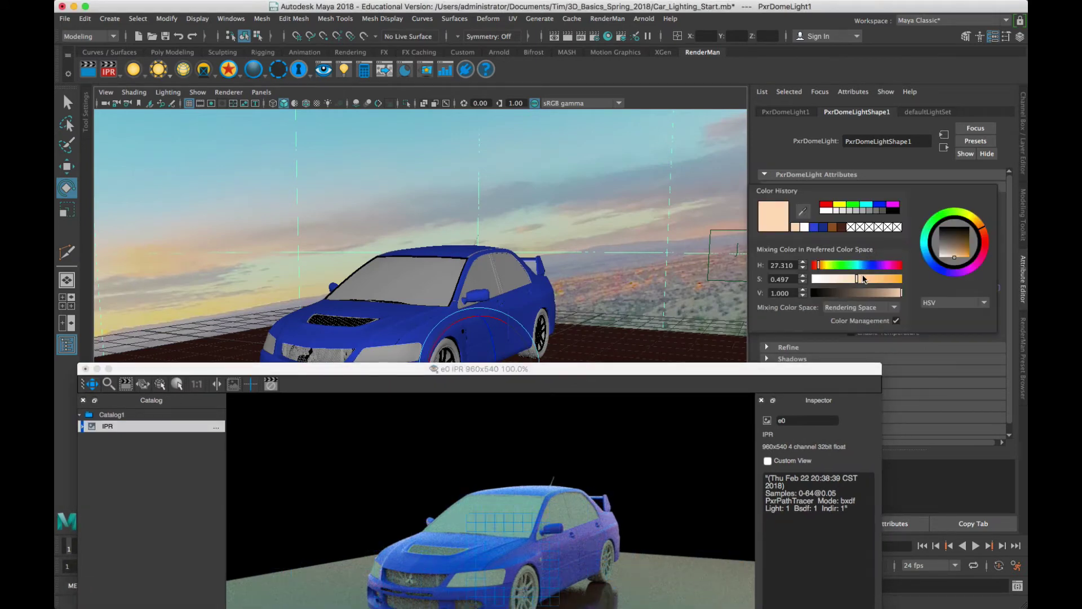
mouse_move(875, 266)
left_mouse_down()
mouse_move(899, 265)
mouse_move(842, 280)
left_mouse_up()
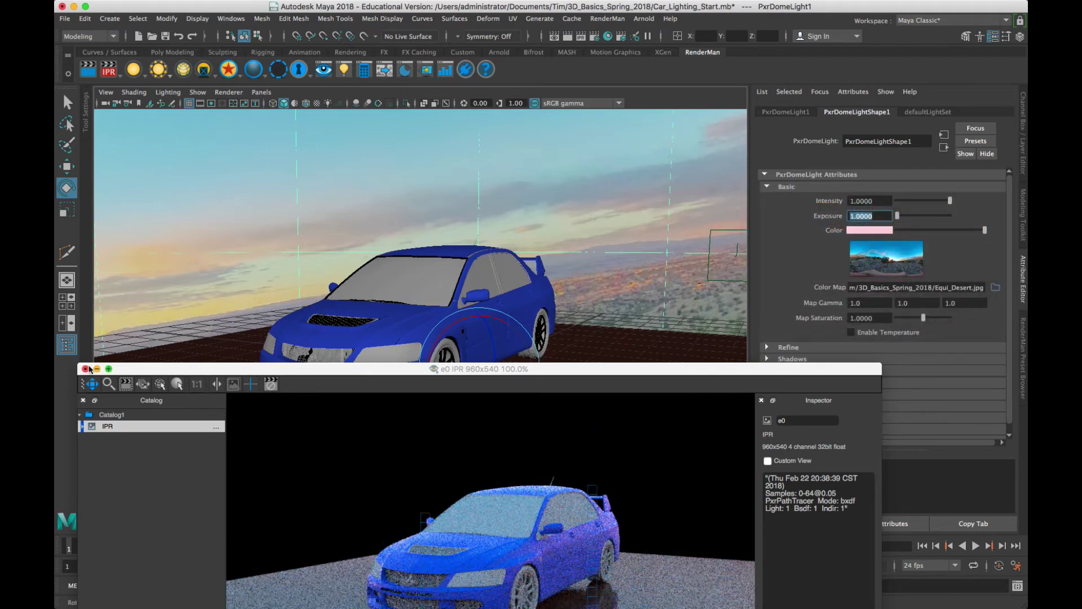
Set the dome light's exposure to 0 and its intensity to 0.2, keeping the IPR render session open
left_click(85, 368)
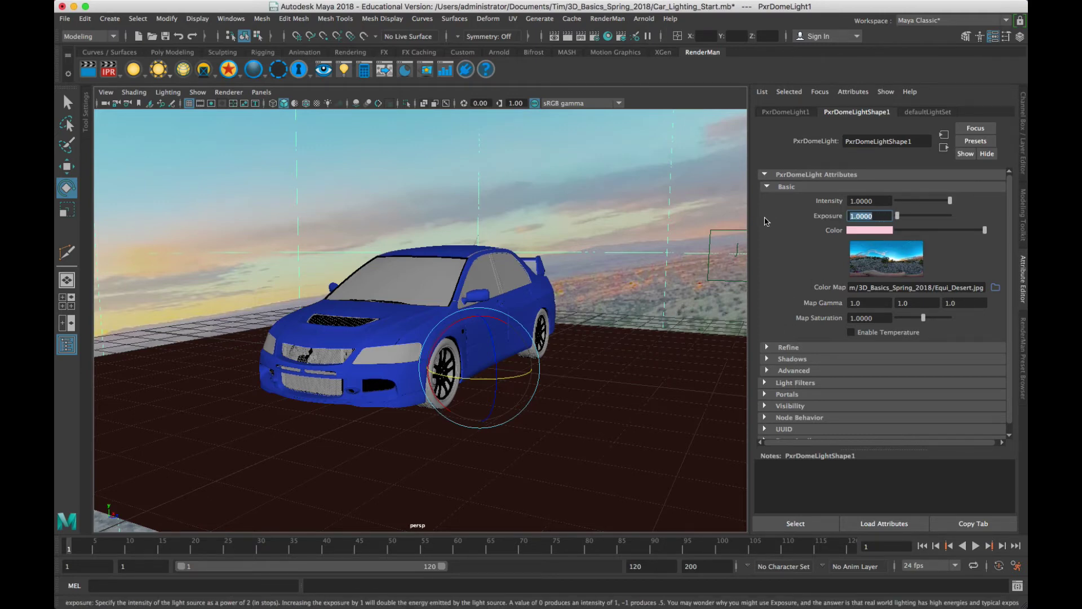
type("0")
key("Return")
key("super+Tab")
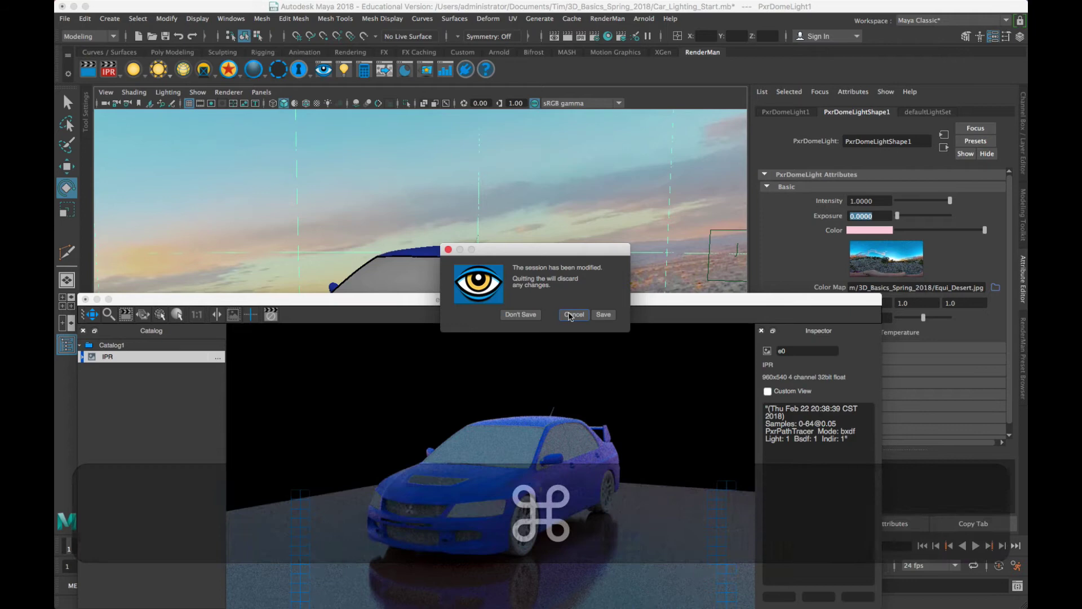
left_click(574, 315)
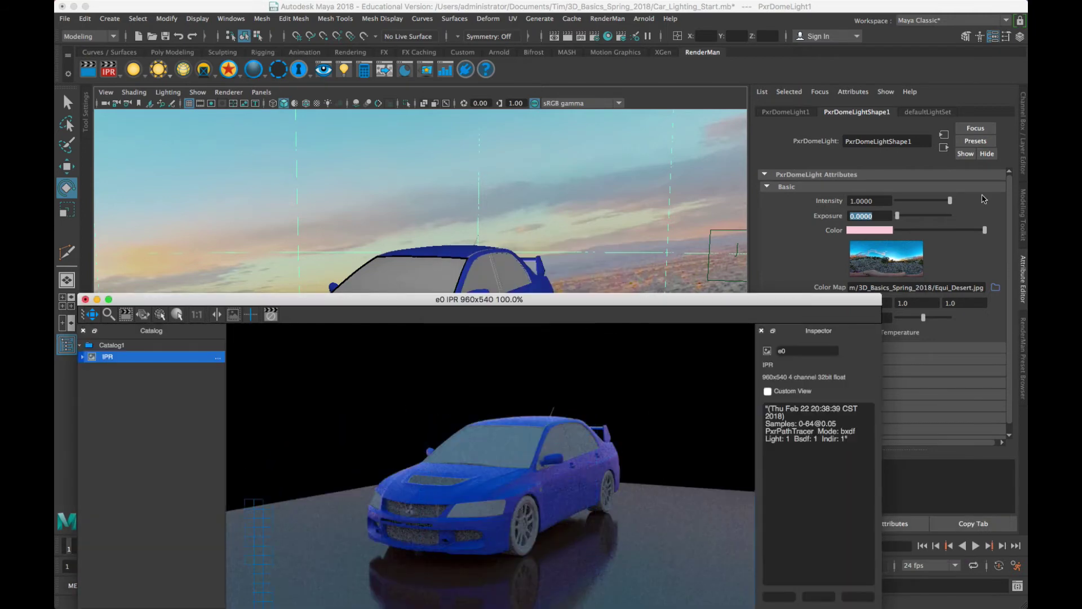
left_click(882, 201)
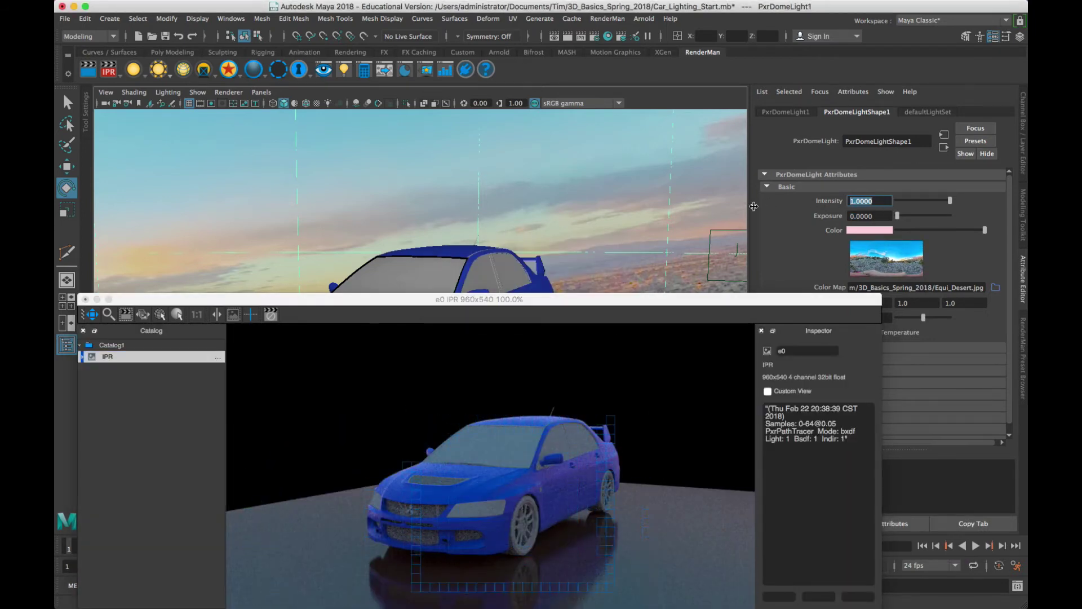
type(".2")
key("Return")
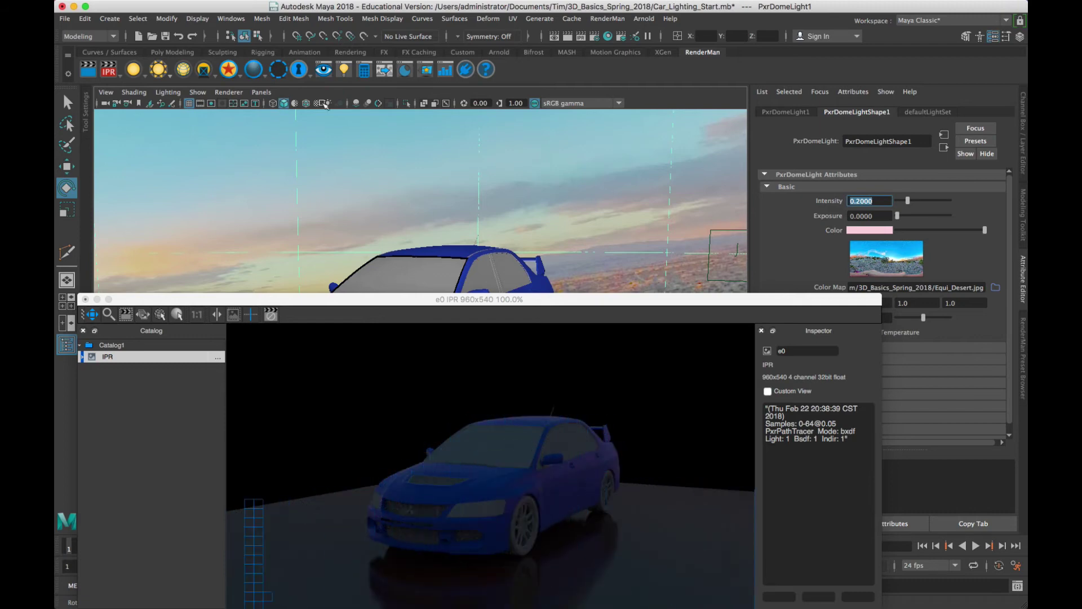
Add a PxrRectLight and move it out of the car to a raised position beside it
left_click(135, 69)
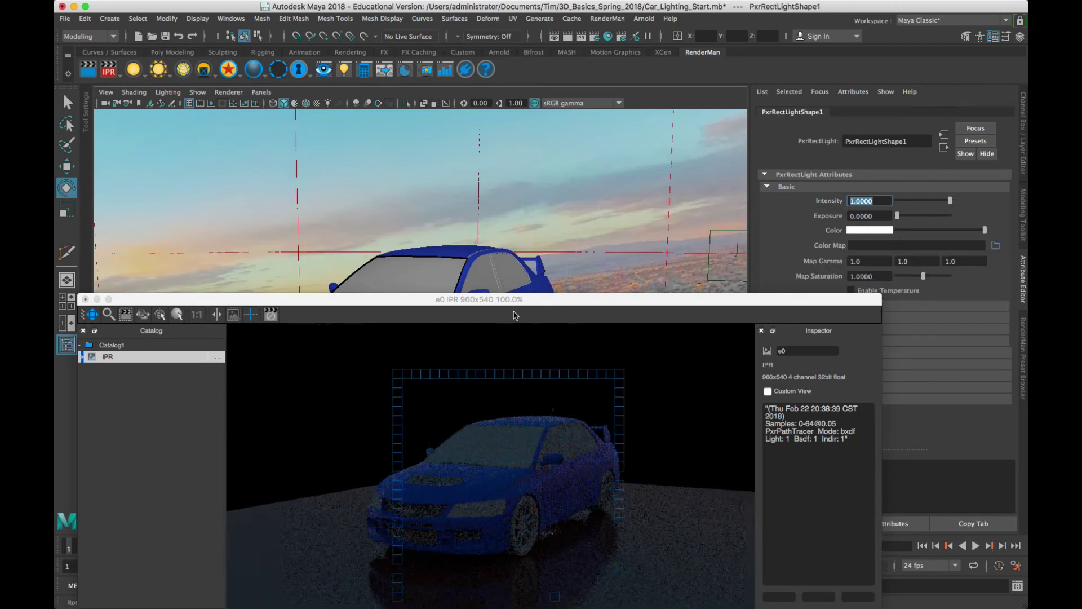
left_click_drag(513, 302, 505, 442)
key("w")
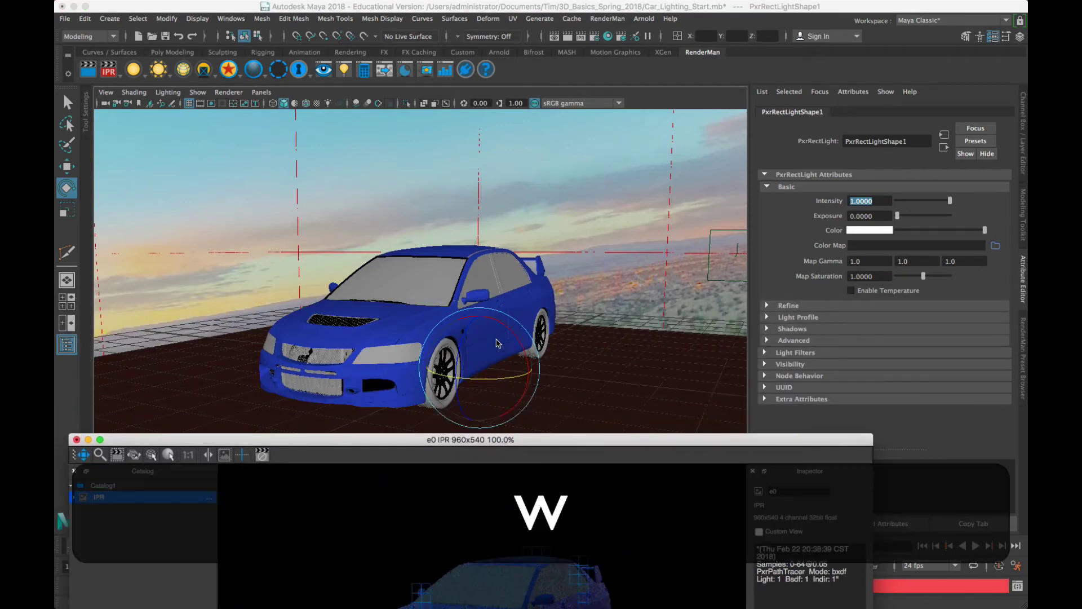
left_click(477, 331)
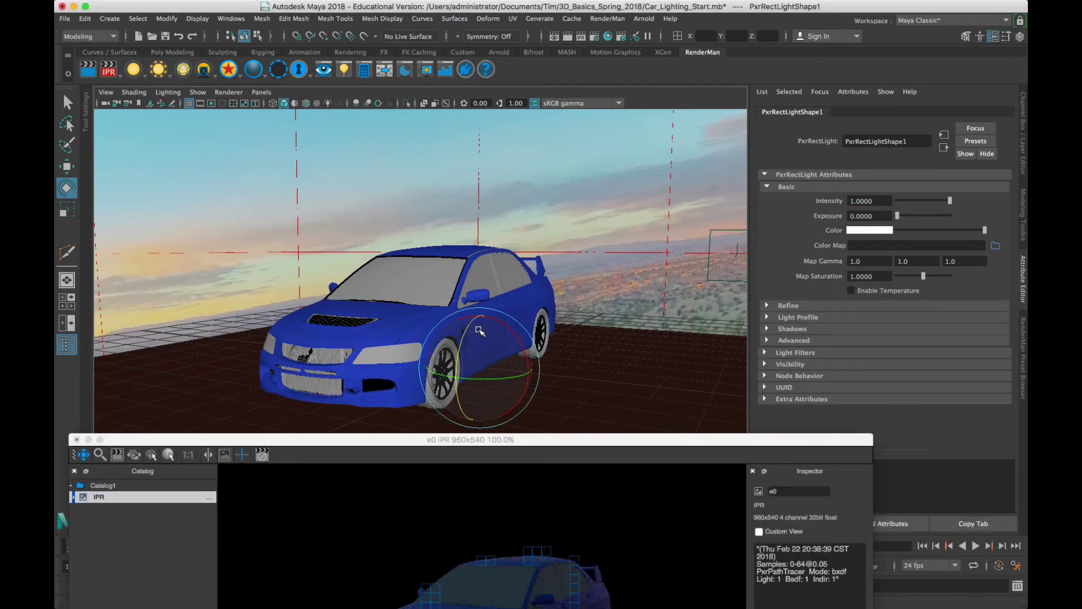
key("w")
left_click_drag(479, 312, 571, 213)
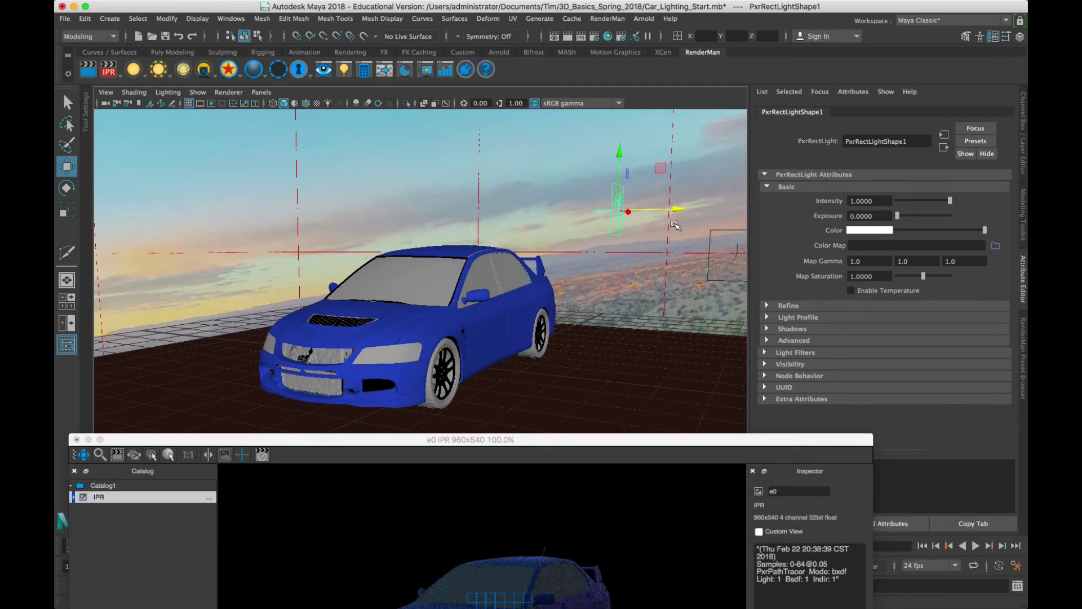
Rotate the rectangular light so it angles down toward the car, and scale it up
key("e")
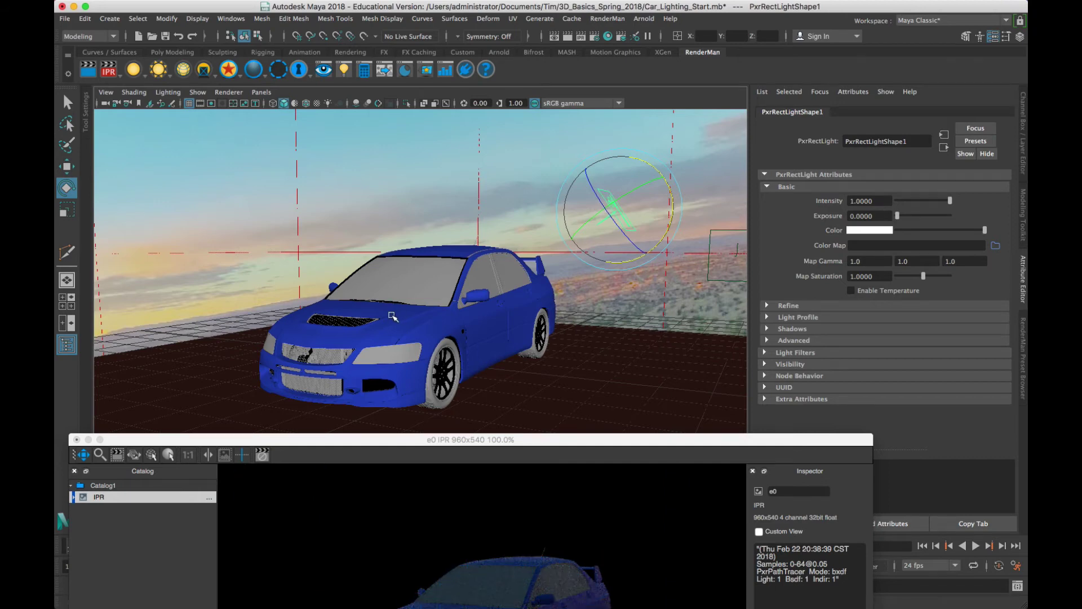
key("e")
key("r")
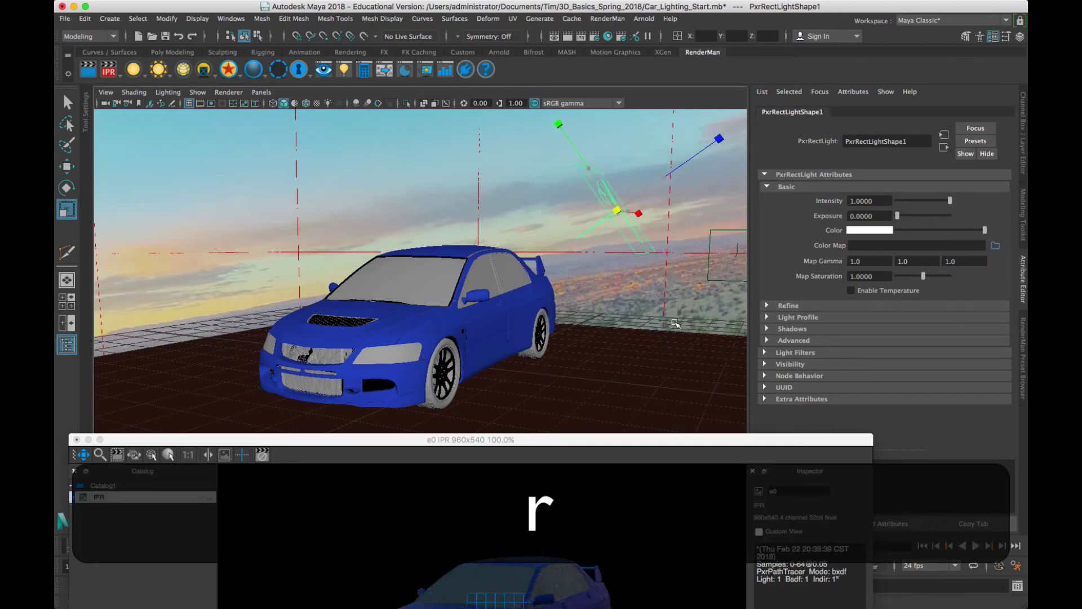
Check the car's lighting in the IPR render and quit the render session without saving
left_click_drag(605, 439, 637, 275)
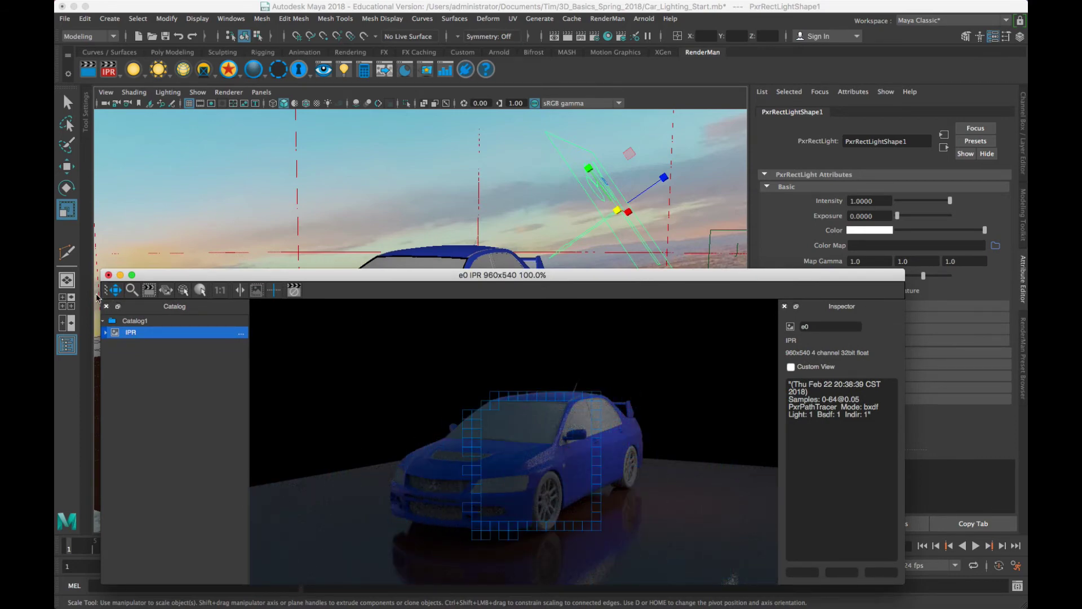
key("super+q")
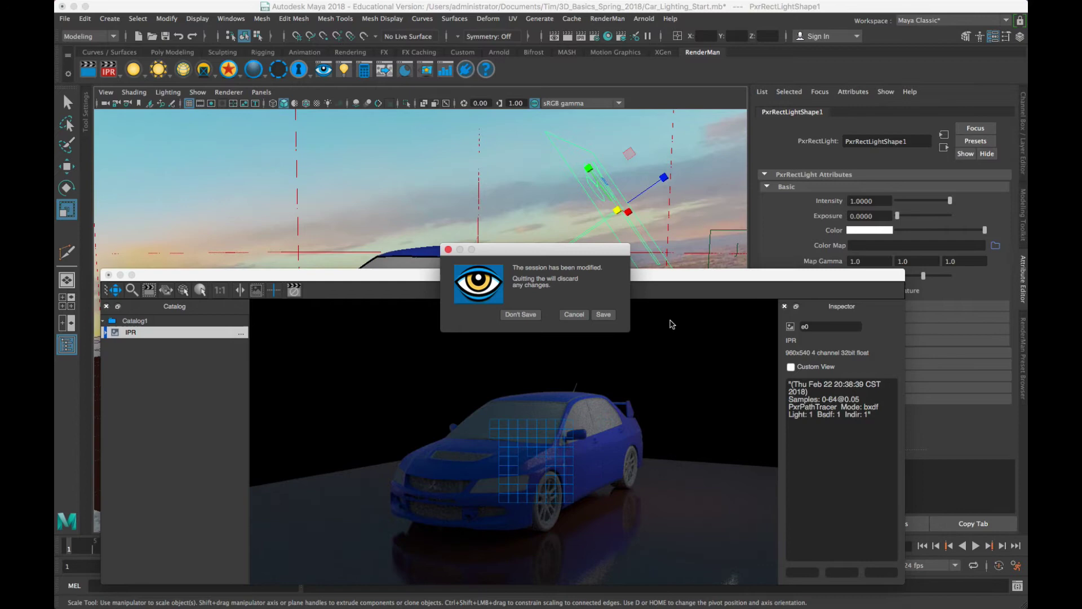
left_click(520, 314)
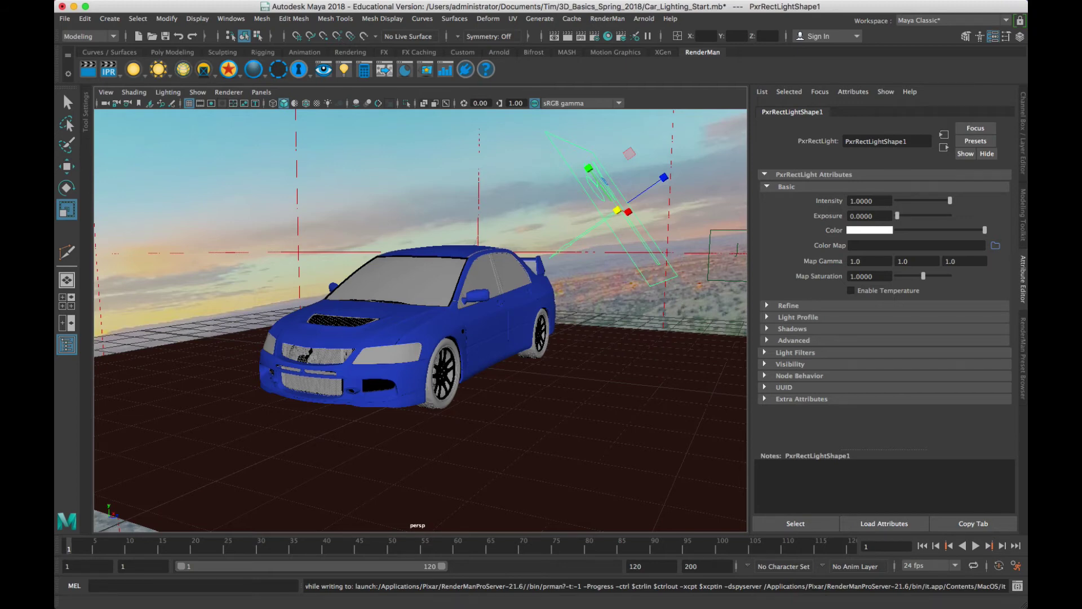
Create a basic camera and move it out from under the car to a spot beside the front bumper, above the ground
left_click(110, 18)
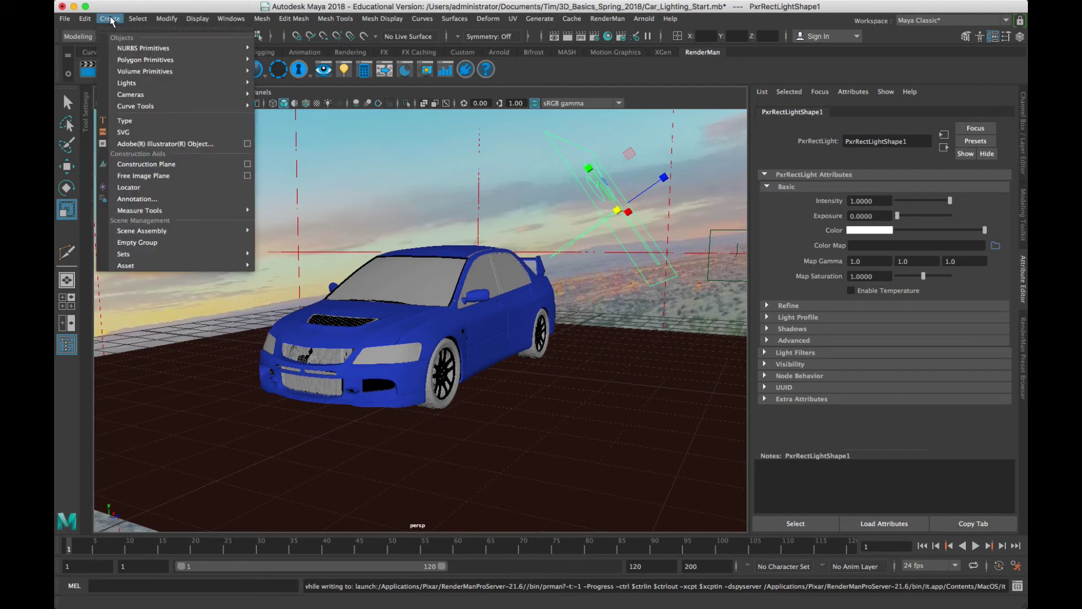
mouse_move(248, 105)
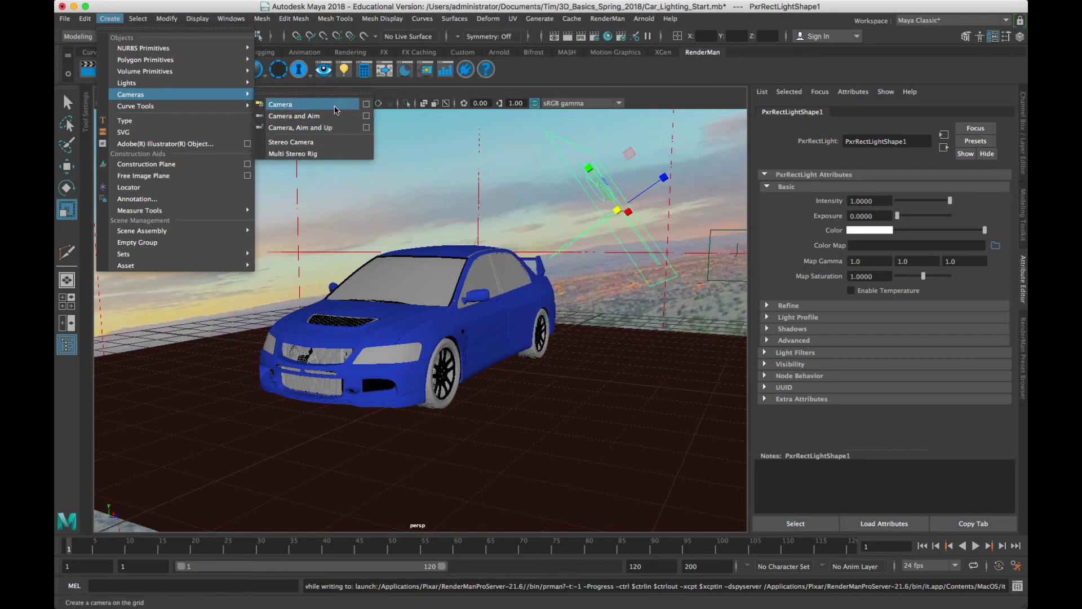
left_click(336, 109)
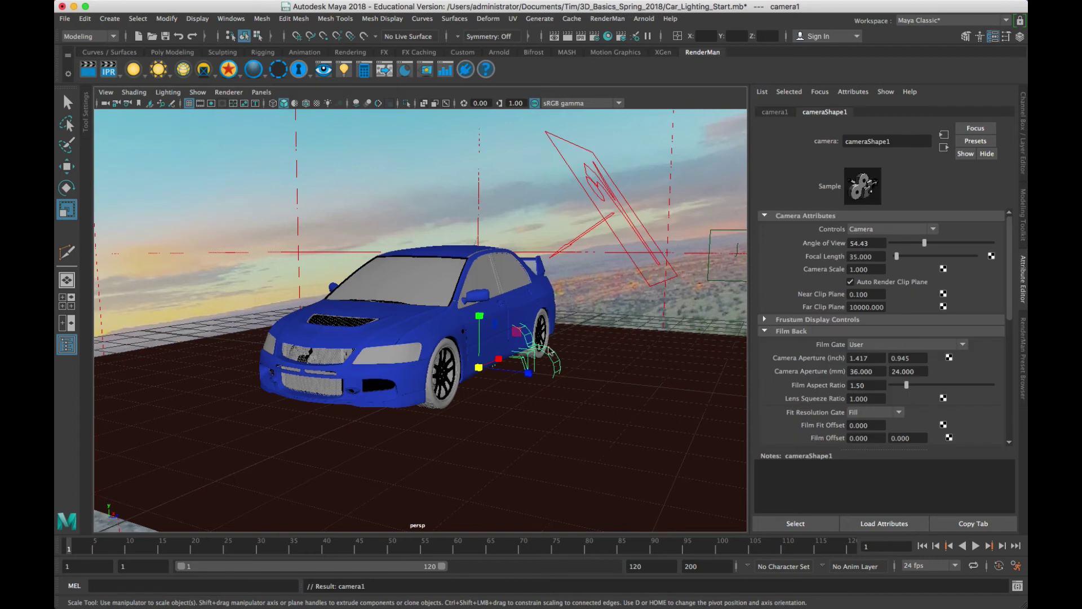
key("e")
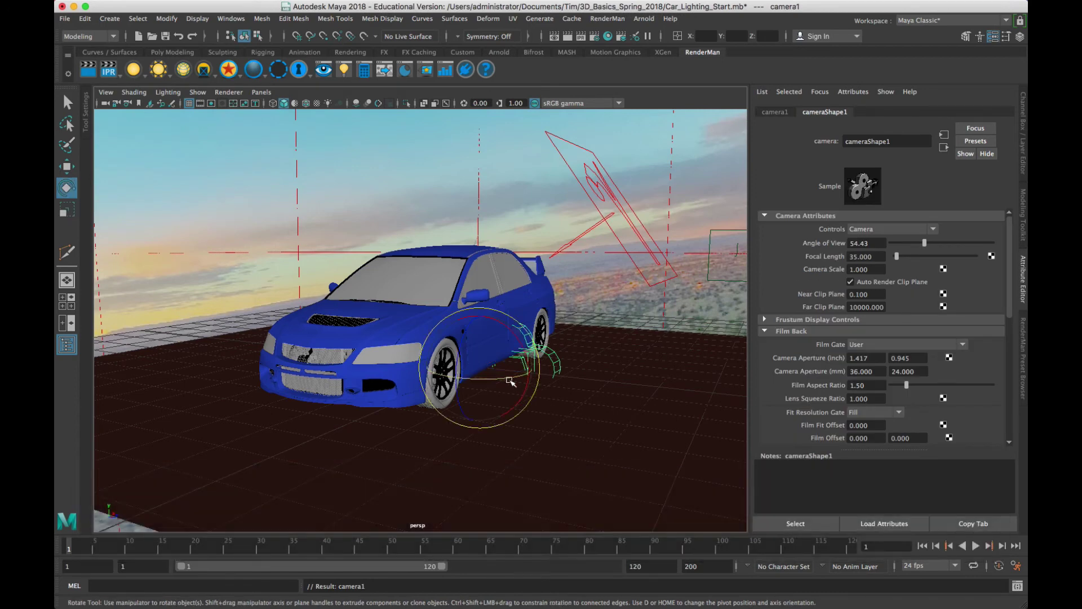
key("w")
left_click_drag(525, 403, 466, 414, "alt")
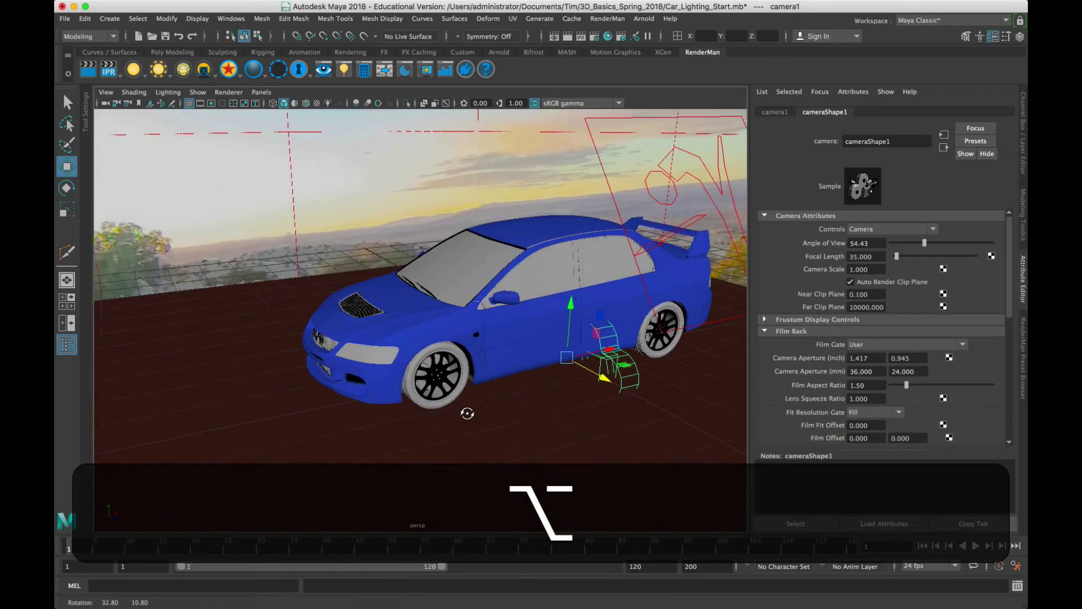
left_click_drag(657, 433, 627, 390, "alt")
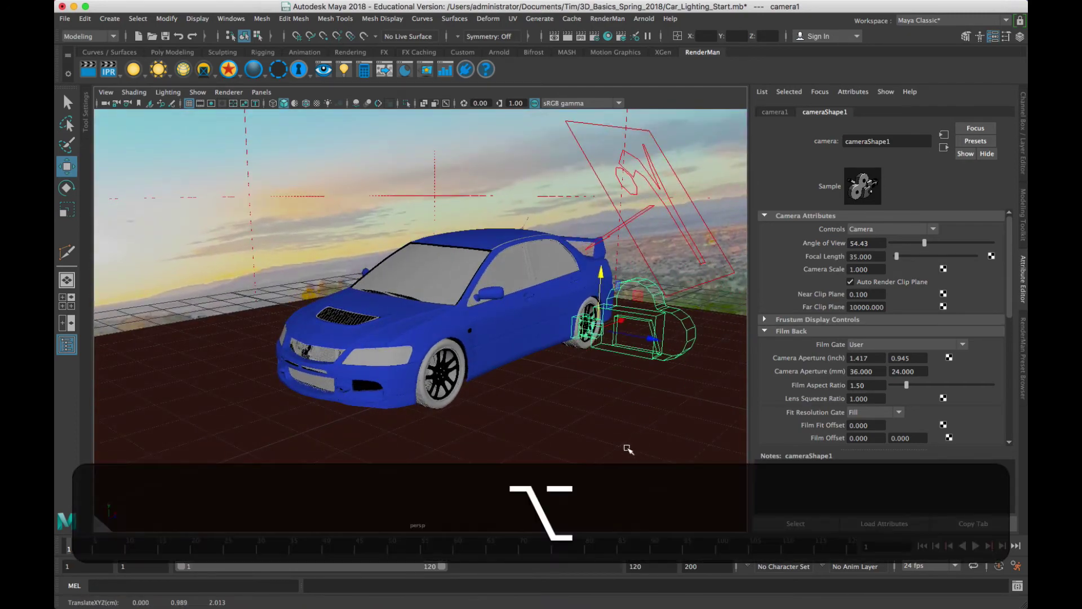
left_click_drag(628, 447, 522, 435, "alt")
middle_click_drag(522, 435, 467, 430, "alt")
left_click_drag(468, 431, 475, 424, "alt")
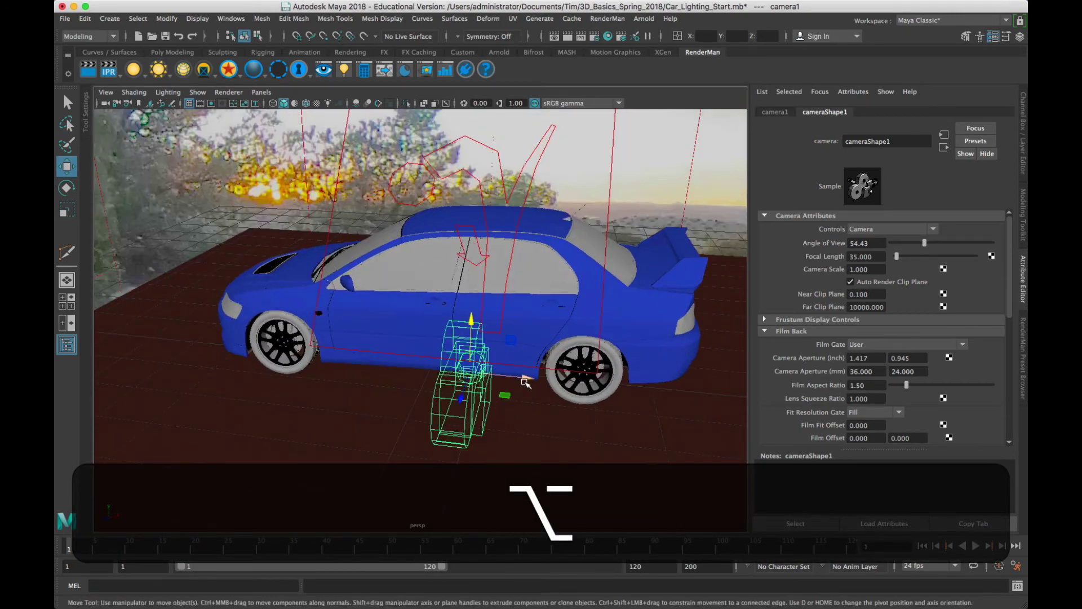
left_click_drag(524, 379, 221, 406)
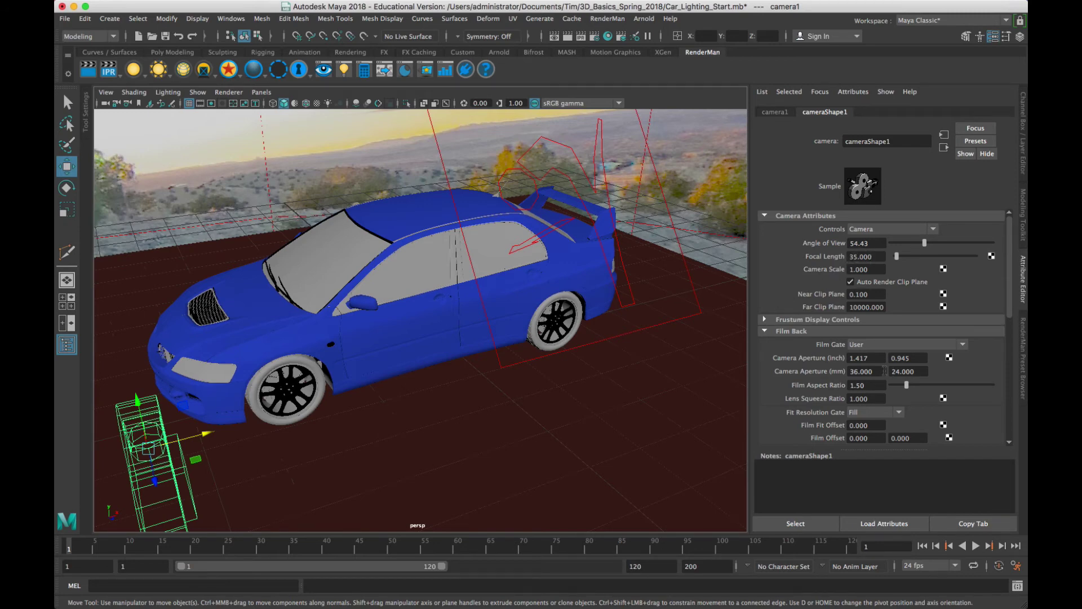
Examine the new camera's film gate presets and its remaining attribute sections
left_click(861, 347)
left_click(803, 346)
left_click(856, 346)
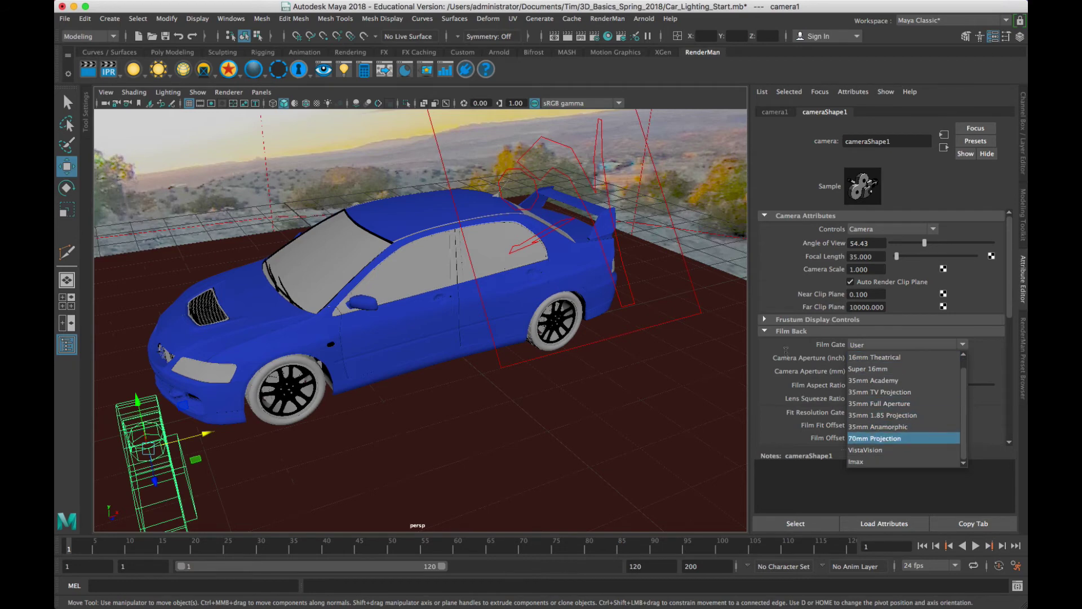
left_click(861, 336)
scroll(792, 394, "down", 8)
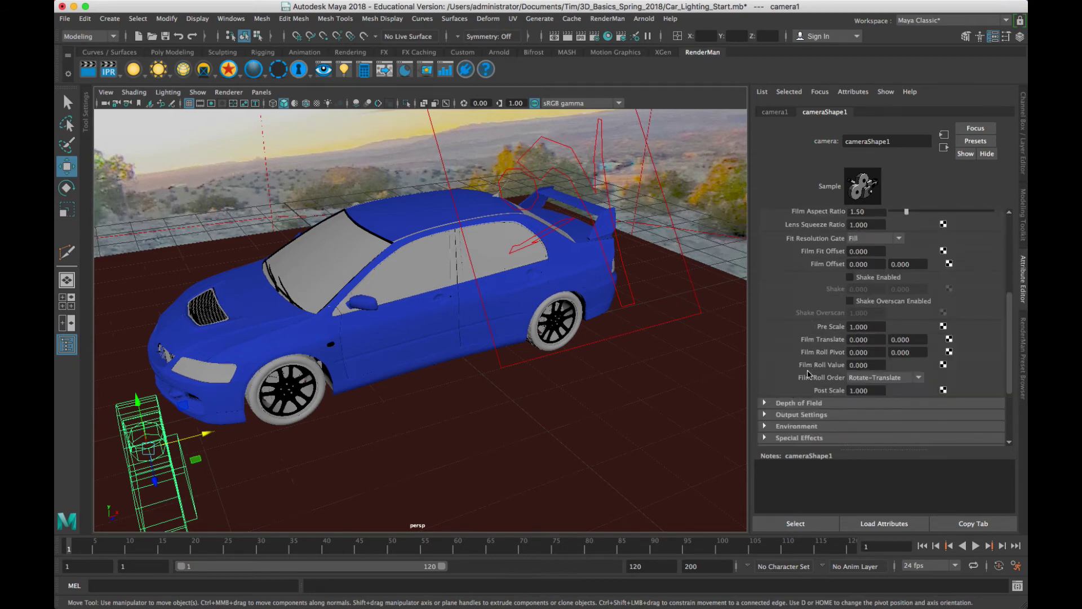
scroll(810, 369, "down", 5)
scroll(428, 397, "down", 5)
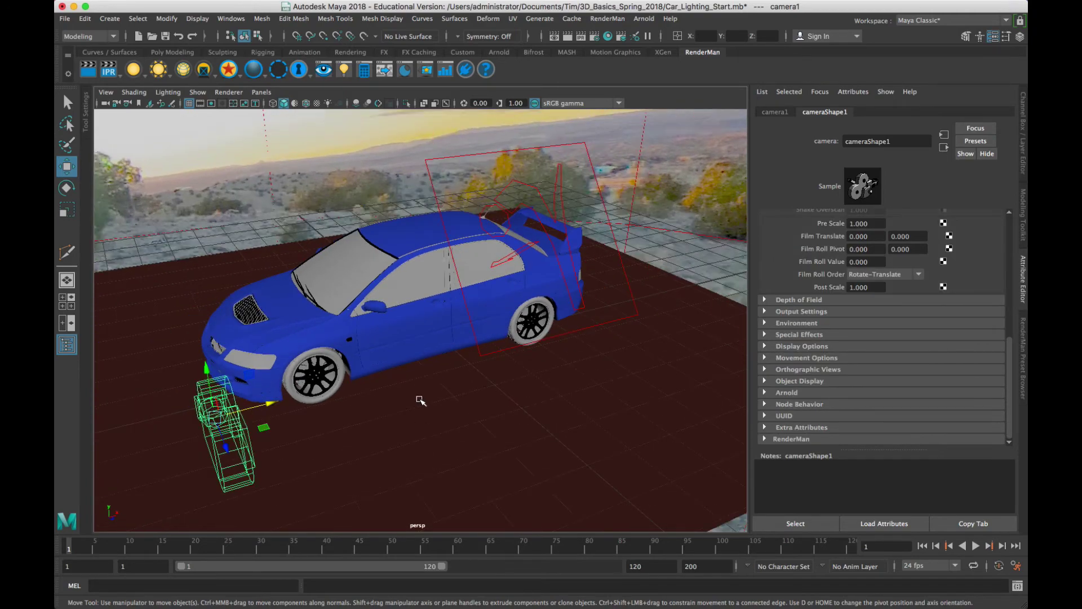
Look through the new camera and frame the car close up from a front three-quarter angle
left_click_drag(424, 403, 485, 395, "alt")
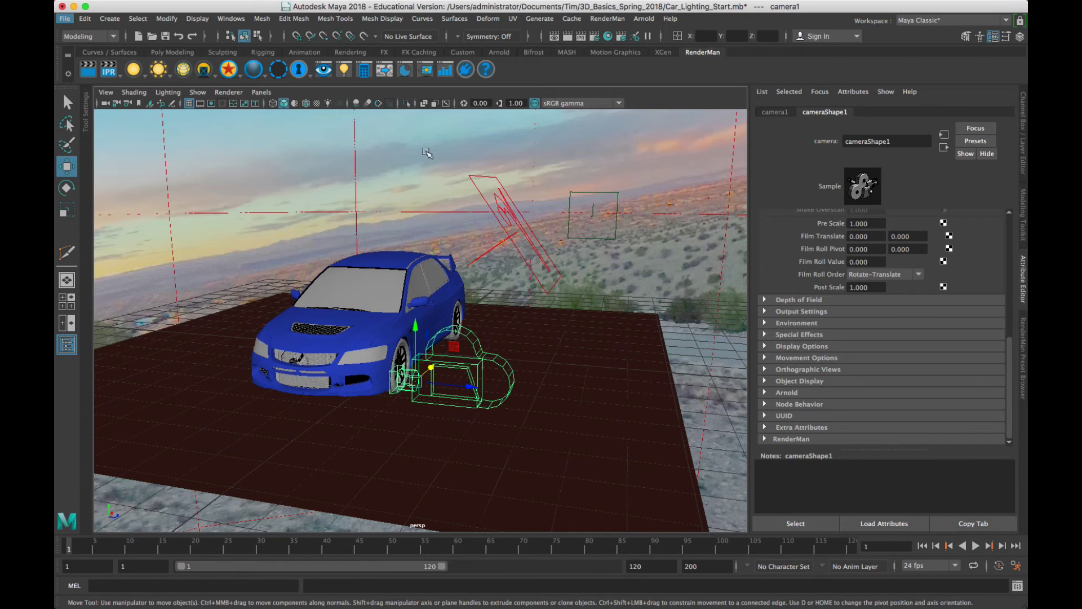
left_click(268, 95)
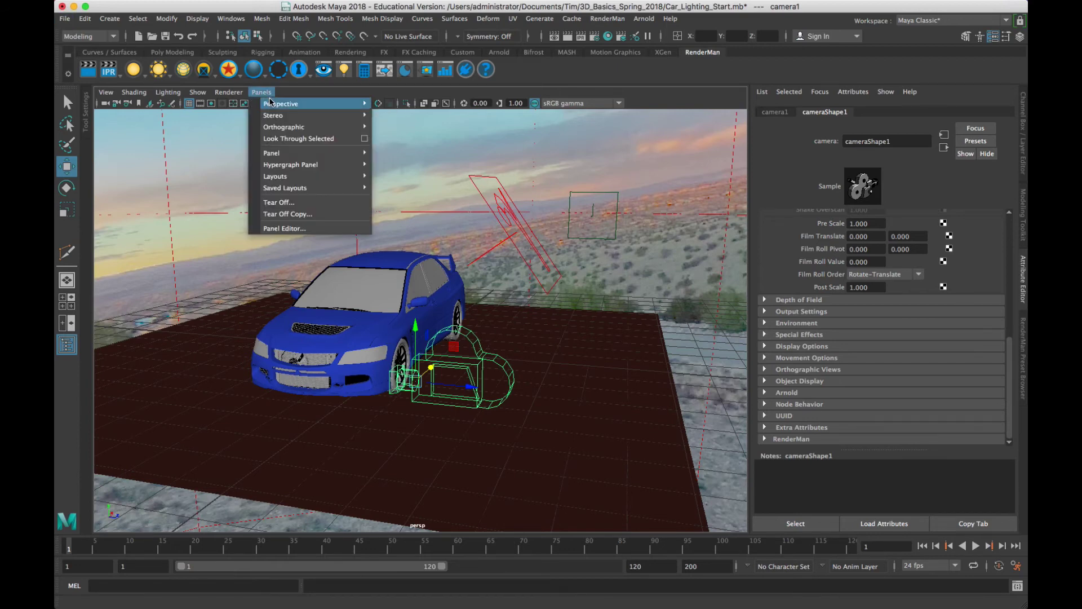
mouse_move(273, 102)
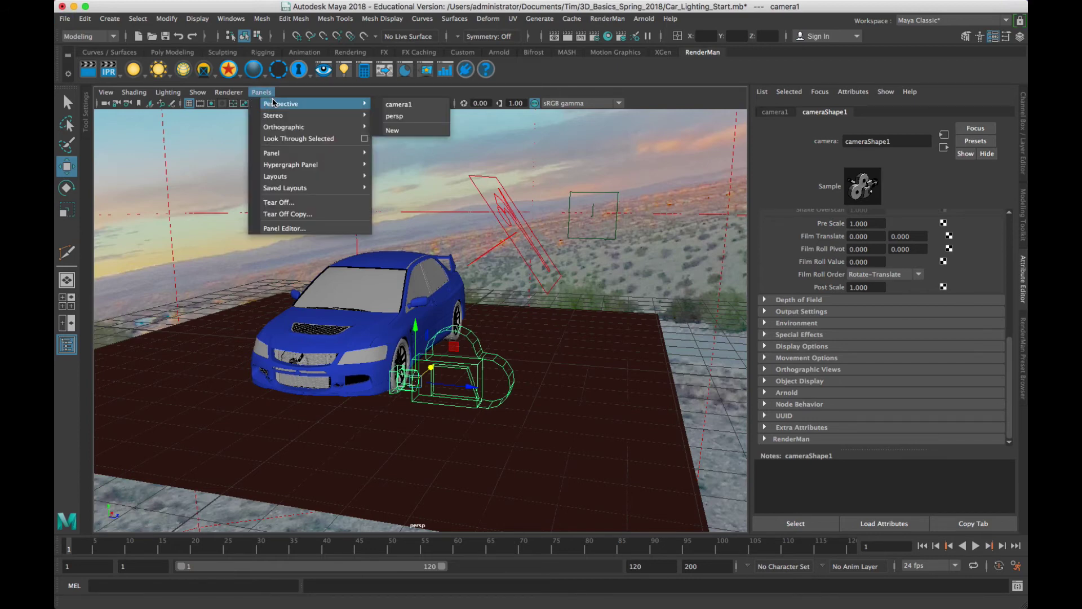
left_click(393, 106)
scroll(545, 365, "down", 10)
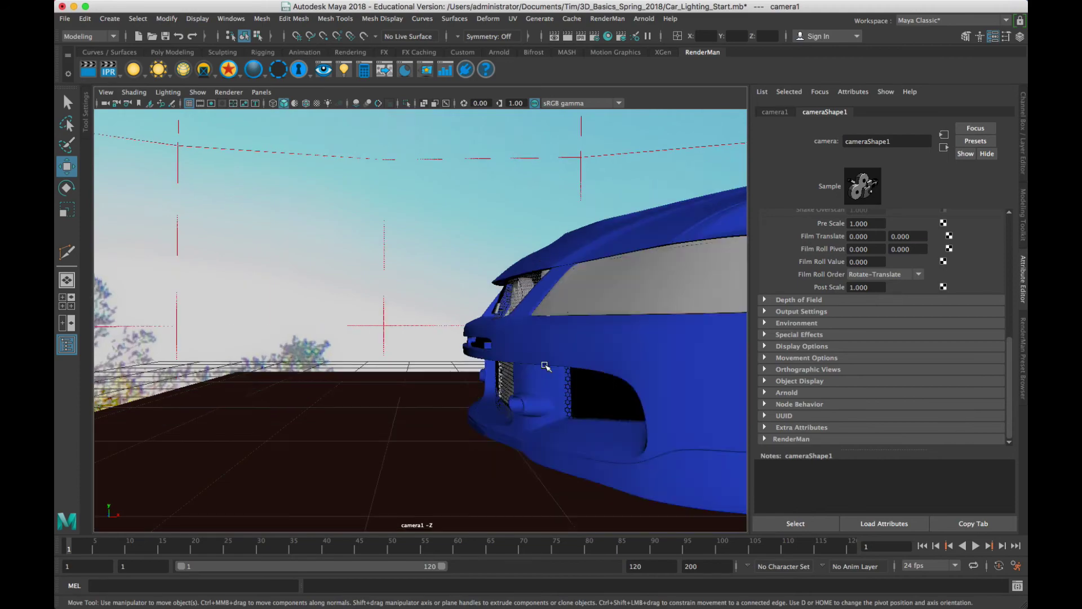
left_click_drag(545, 366, 426, 365, "alt")
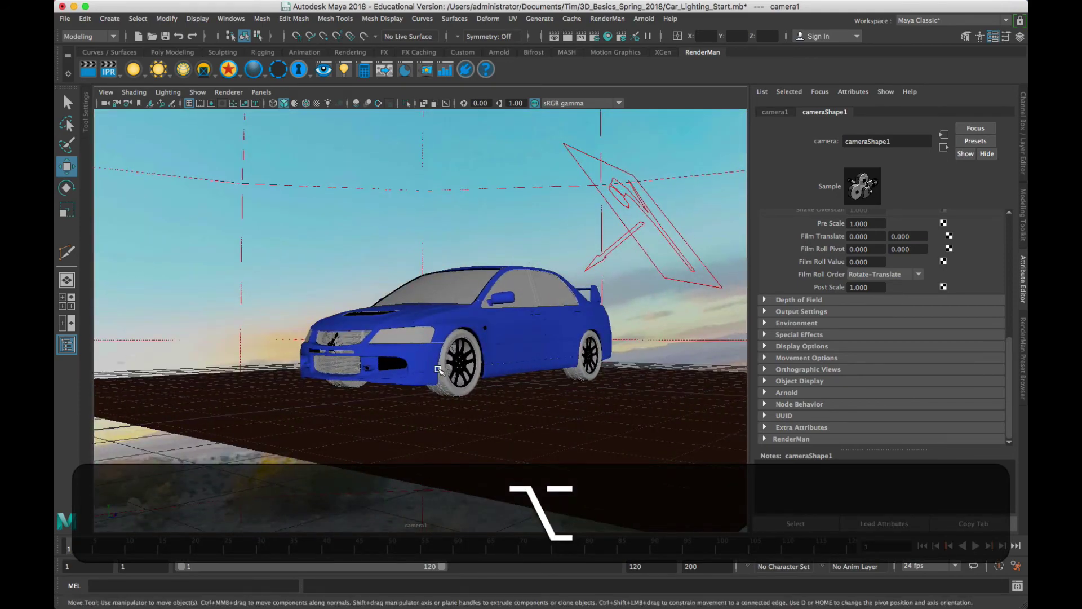
right_click_drag(426, 364, 519, 328, "alt")
left_click_drag(519, 328, 537, 416, "alt")
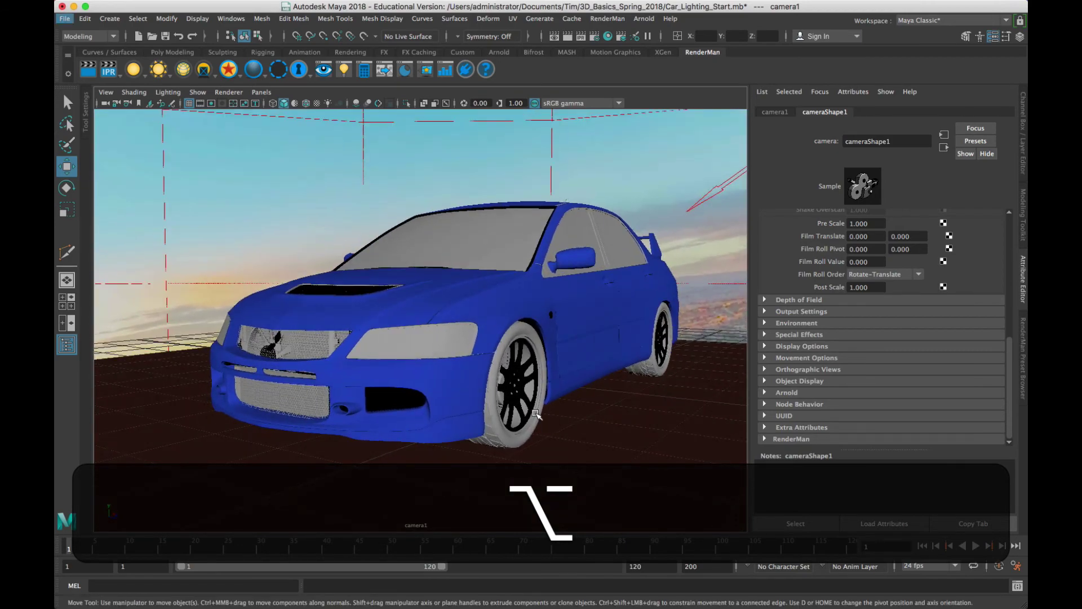
Set the new camera's focal length to 24 and move in closer to reframe the car from the front three-quarter angle
scroll(829, 273, "up", 5)
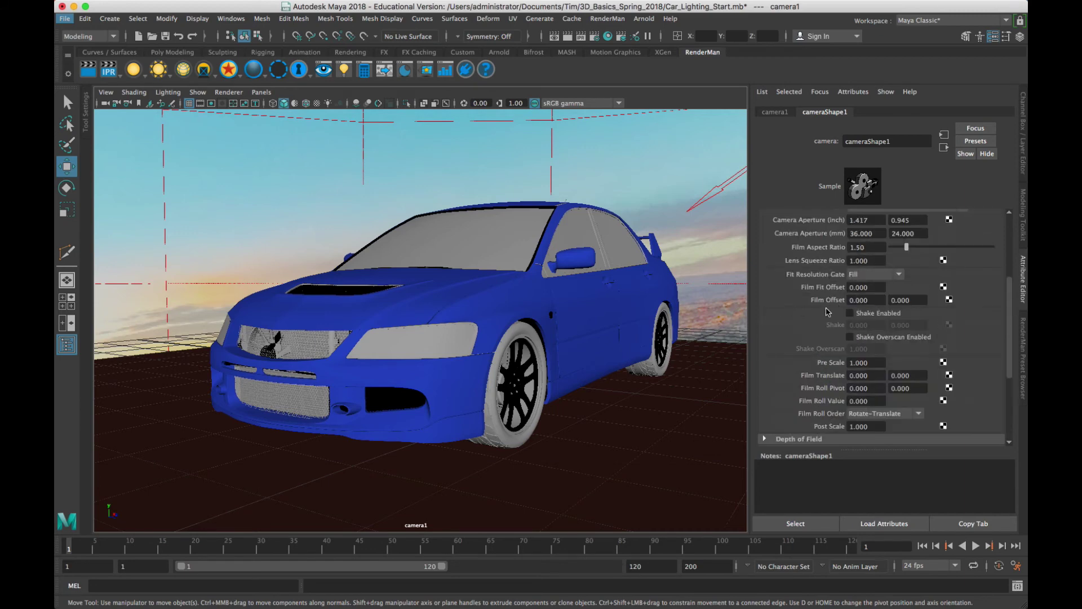
scroll(830, 283, "up", 5)
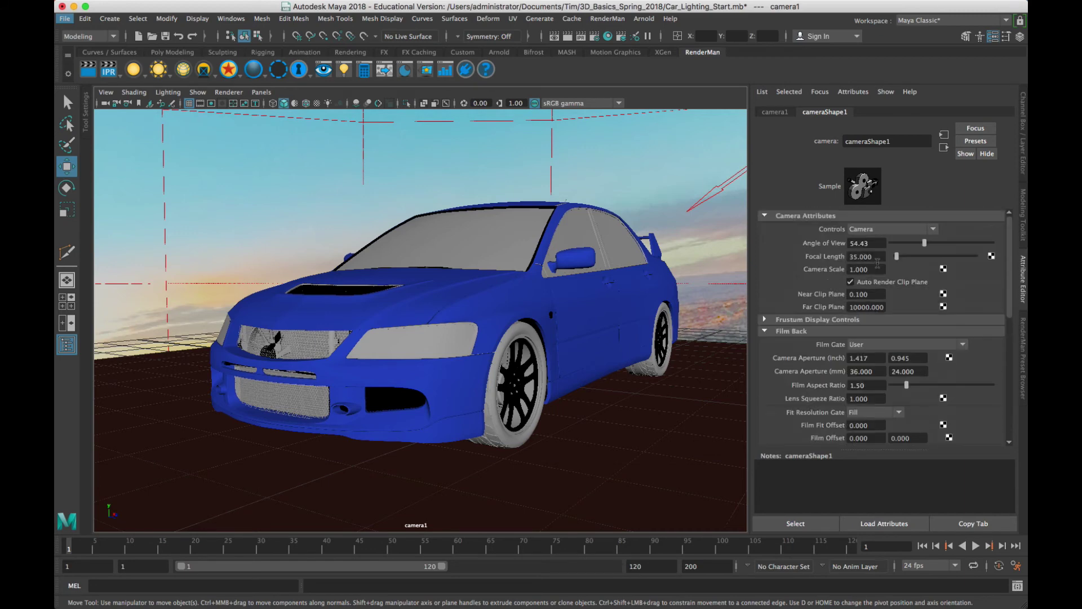
type("24")
key("Return")
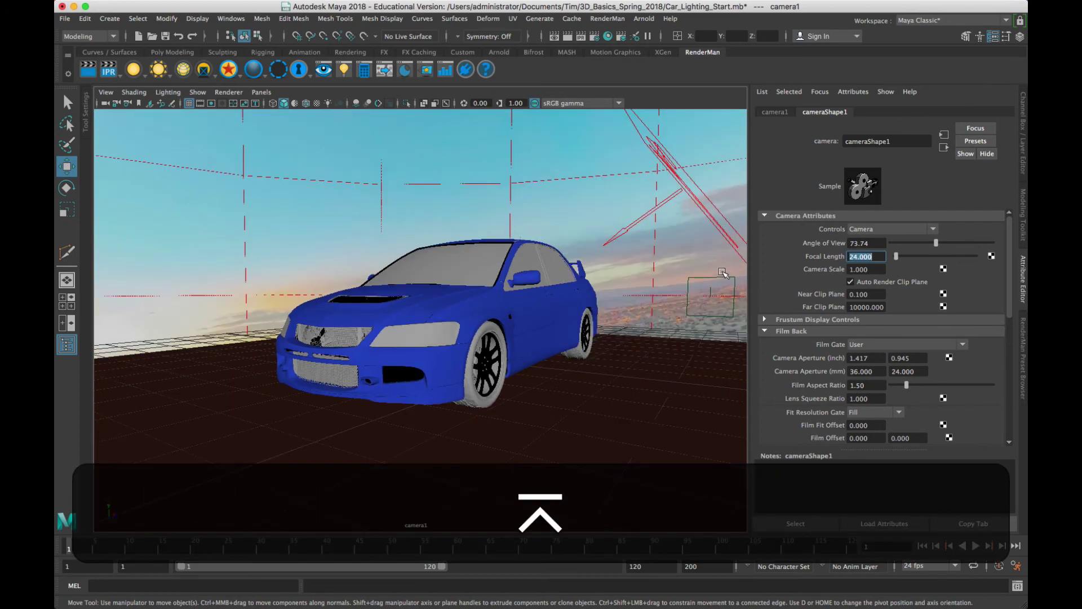
scroll(593, 392, "down", 3, "alt")
scroll(595, 391, "up", 8, "alt")
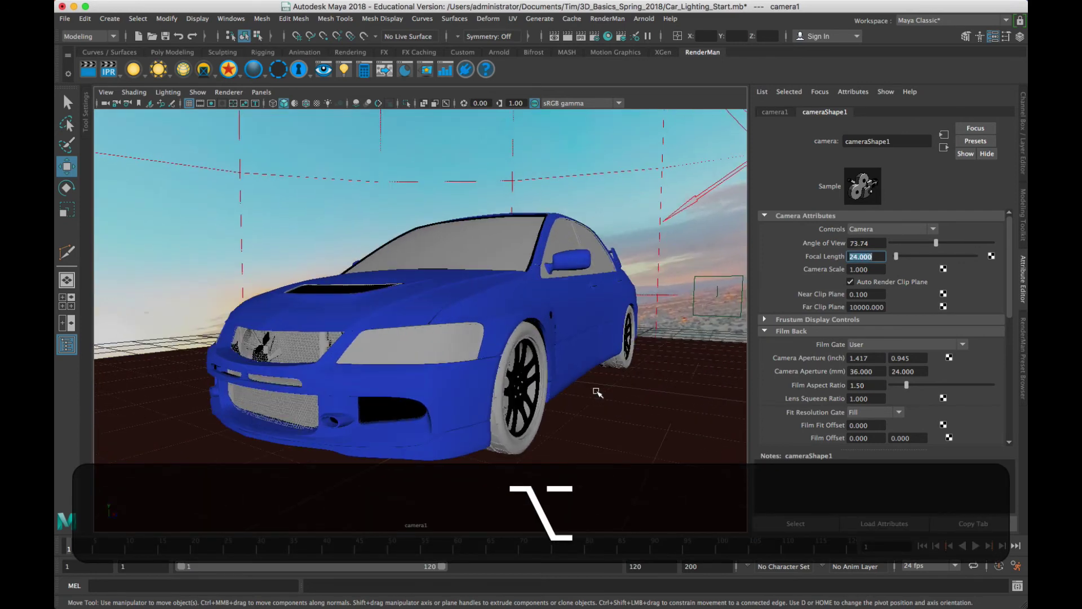
mouse_move(596, 390)
left_mouse_down("alt")
mouse_move(578, 396)
mouse_move(585, 406)
left_mouse_up("alt")
scroll(584, 393, "up", 3, "alt")
scroll(582, 399, "down", 4, "alt")
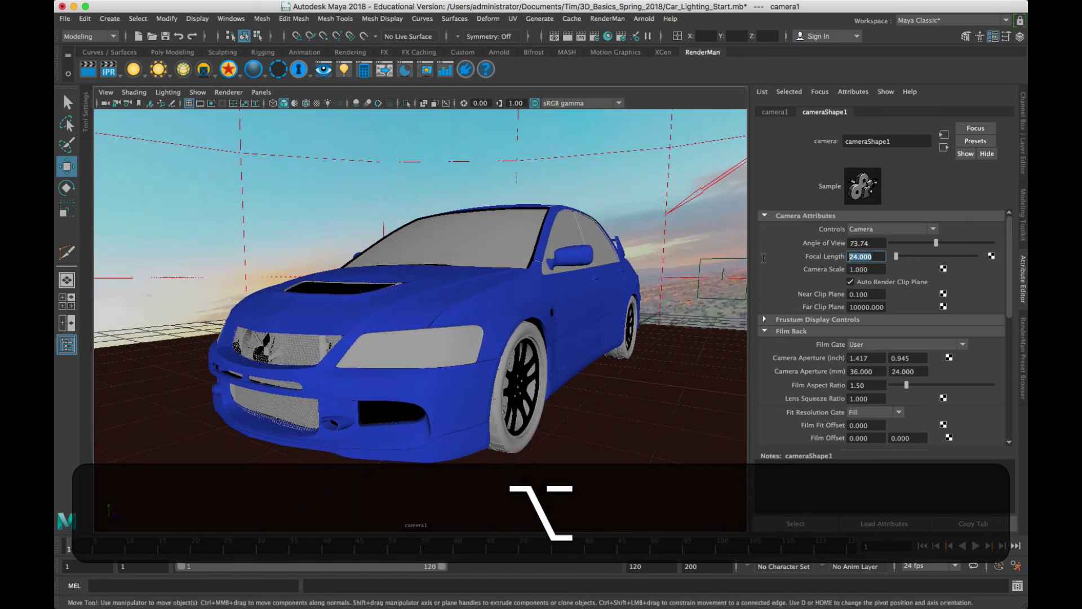
Set the camera's focal length to 15 and reframe the car close up for an exaggerated wide-angle perspective
type("15")
key("Return")
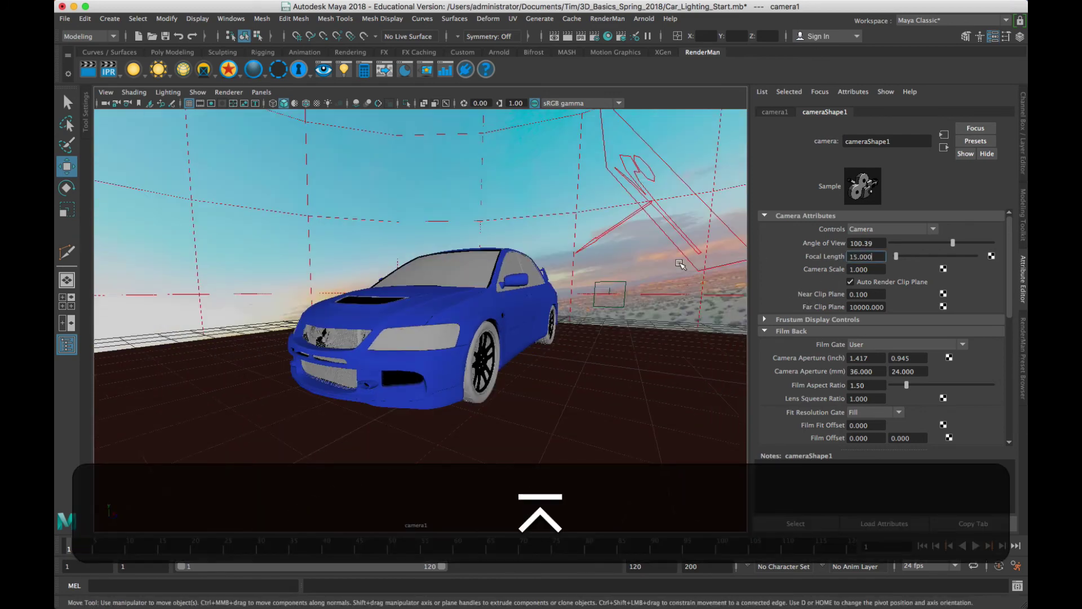
scroll(493, 428, "down", 2)
scroll(492, 429, "up", 6)
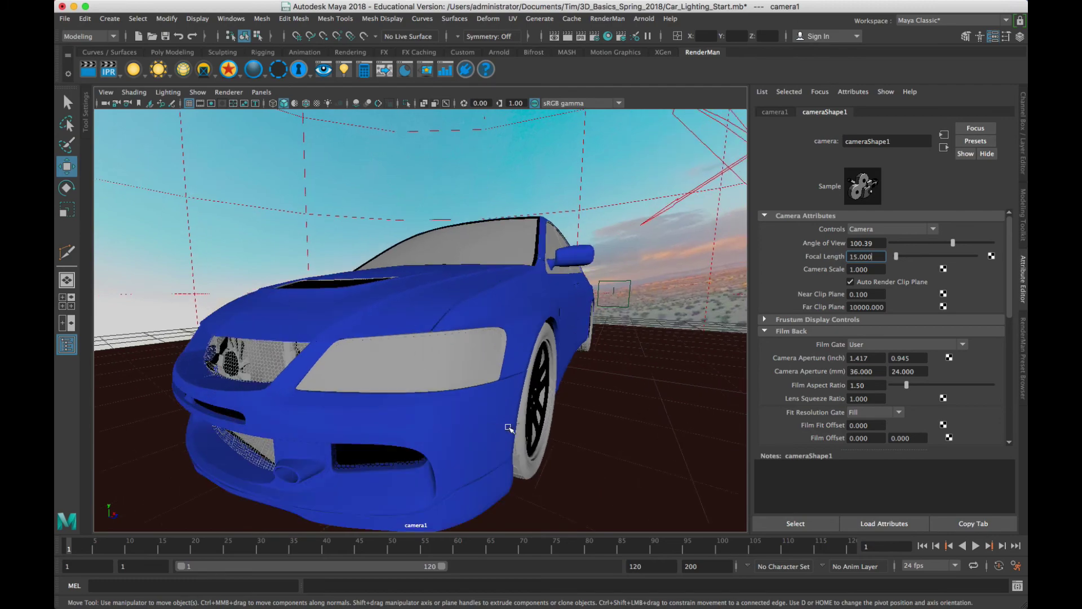
scroll(520, 429, "down", 2)
left_click_drag(520, 428, 517, 430, "alt")
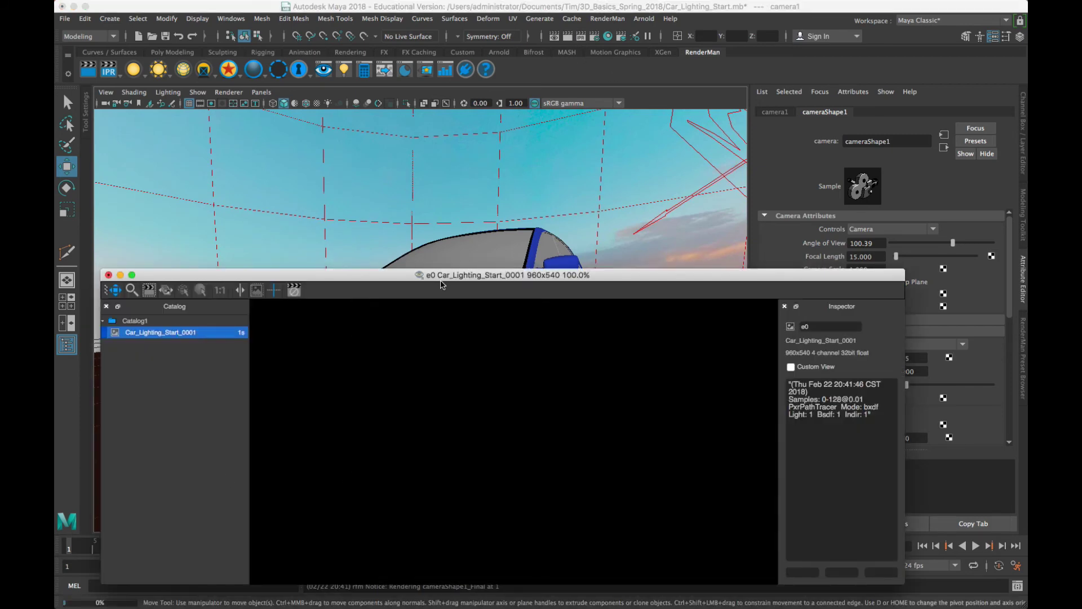
Render the view through the new camera and reposition the render window to check the wide-angle shot
left_click_drag(441, 284, 450, 167)
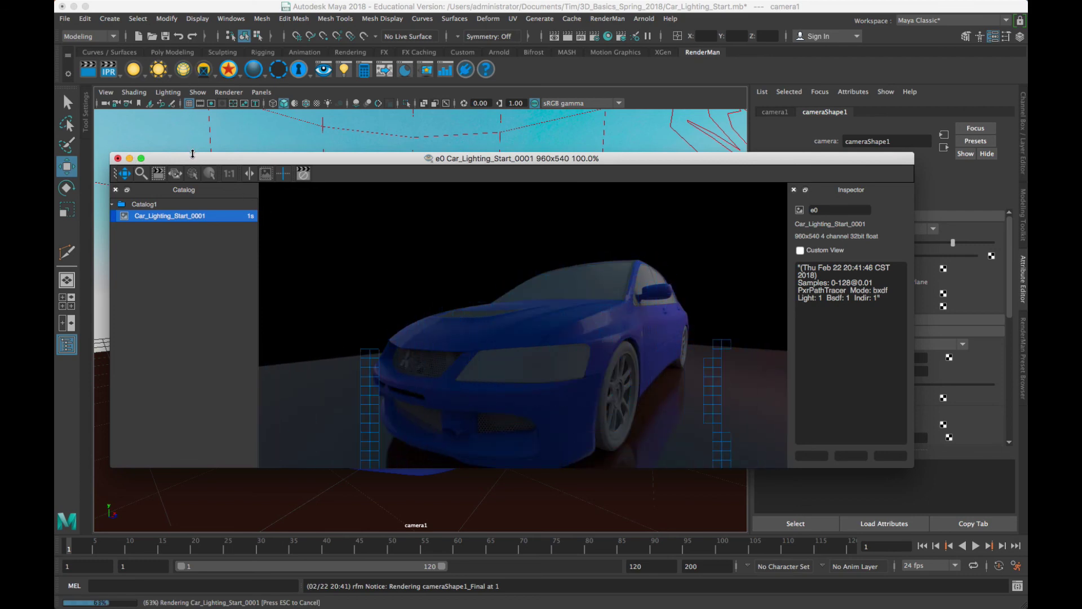
left_click_drag(181, 158, 179, 141)
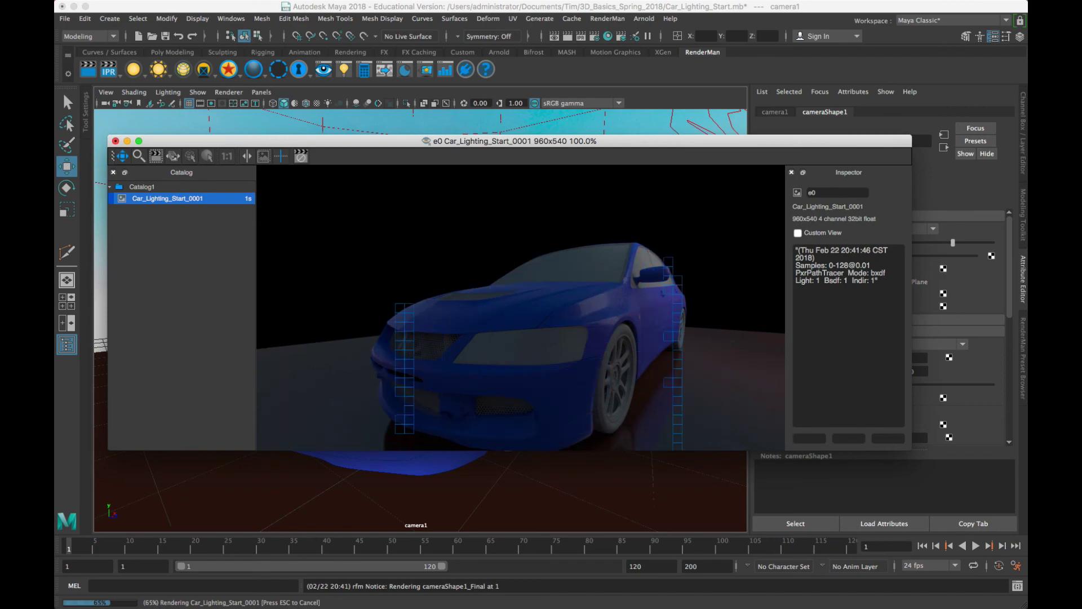